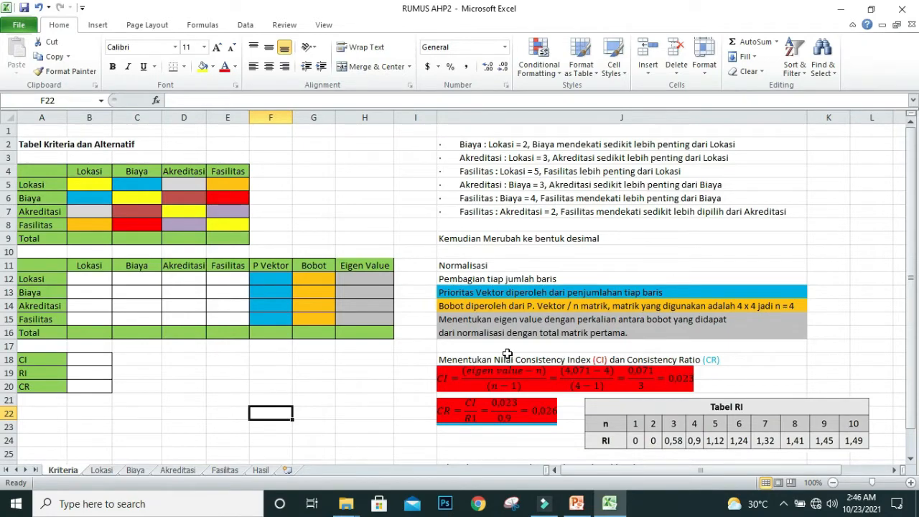
Step: Arrange the PowerPoint presentation beside the workbook and go to the "Menjumlahkan nilai matrik" slide
left_click(576, 503)
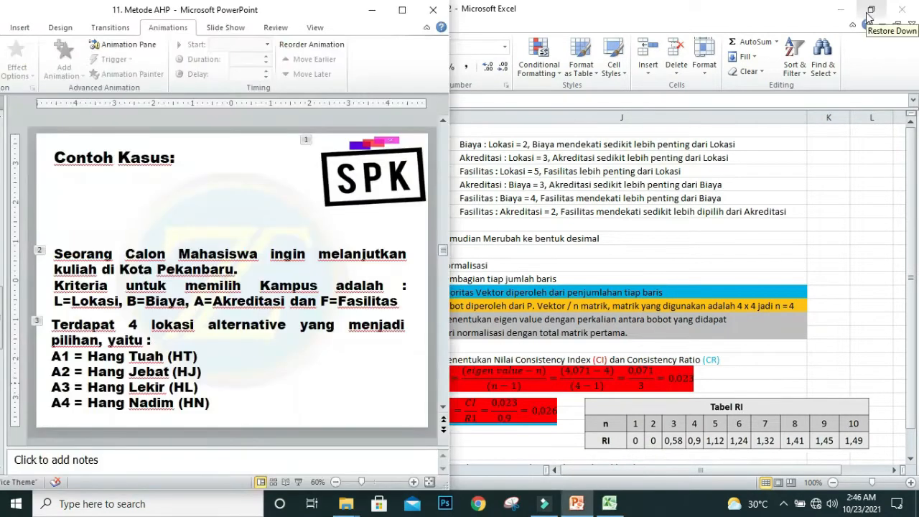
left_click(867, 18)
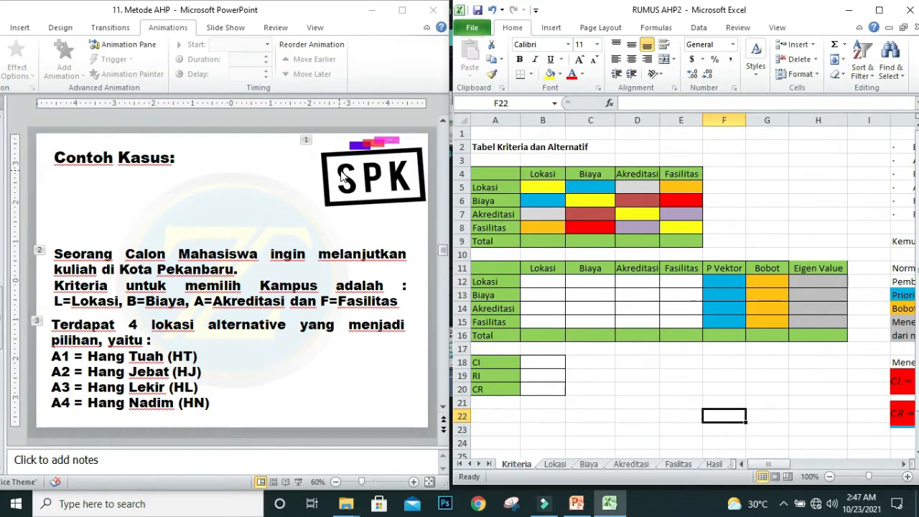
scroll(249, 255, "down", 1)
left_click(249, 255)
scroll(251, 256, "down", 1)
scroll(251, 256, "down", 1)
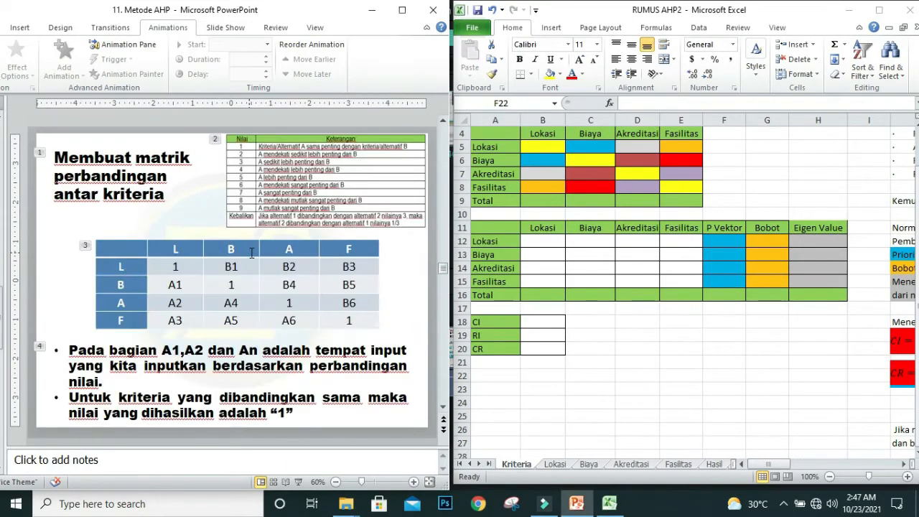
scroll(251, 252, "down", 1)
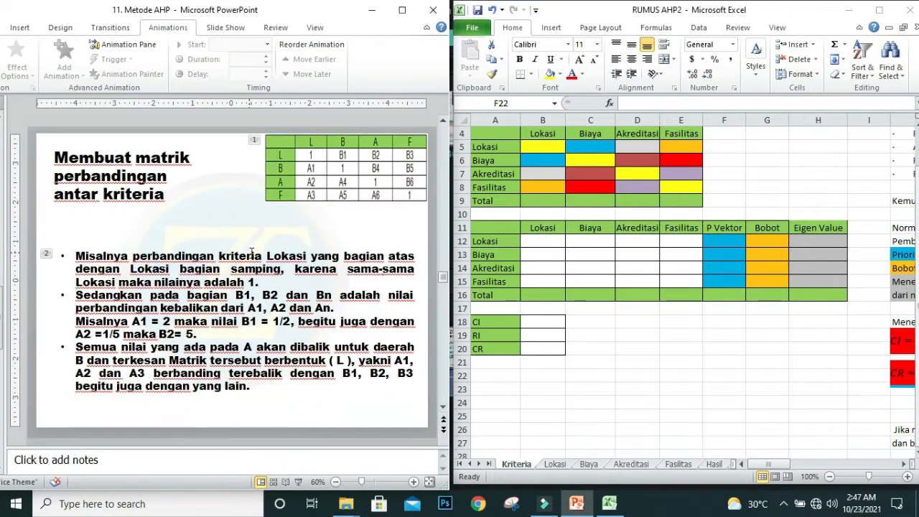
scroll(251, 253, "down", 1)
scroll(251, 253, "down", 1)
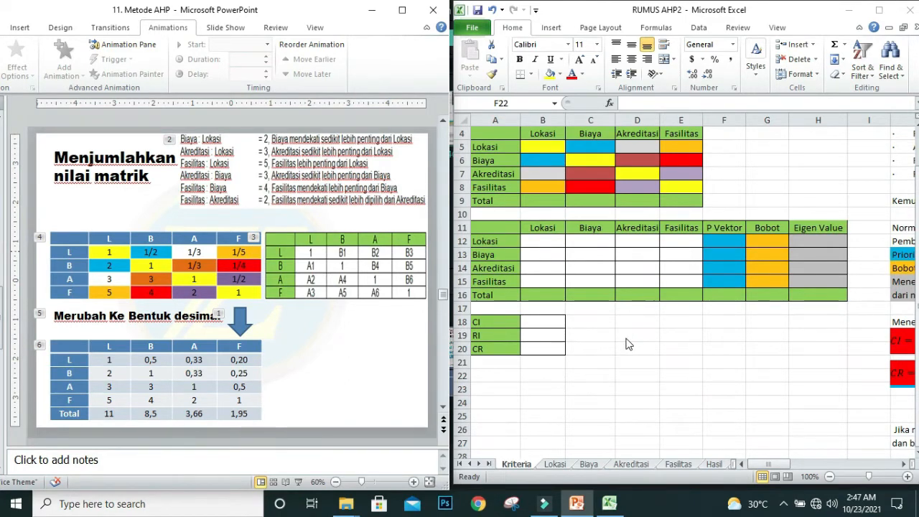
Step: Enter 1 in the yellow diagonal cells B5, C6, D7 and E8 of the criteria comparison table
scroll(651, 322, "up", 1)
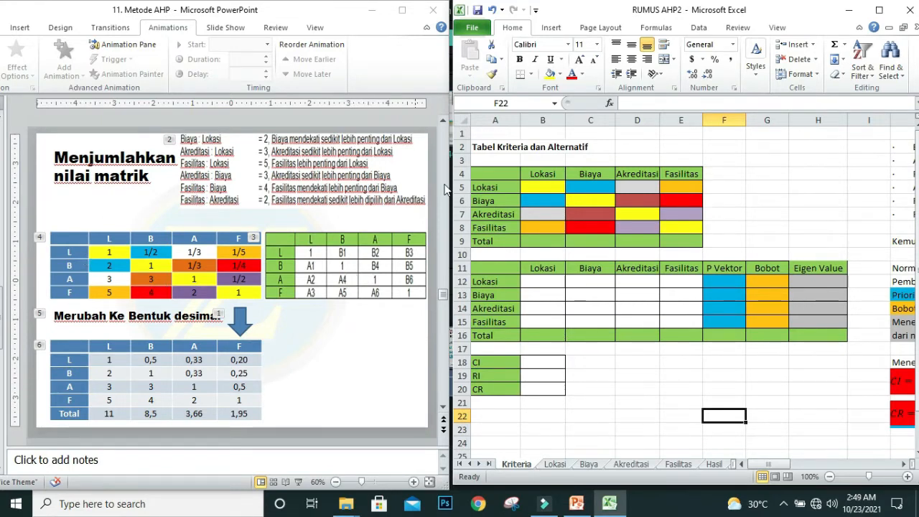
left_click(544, 185)
type("1")
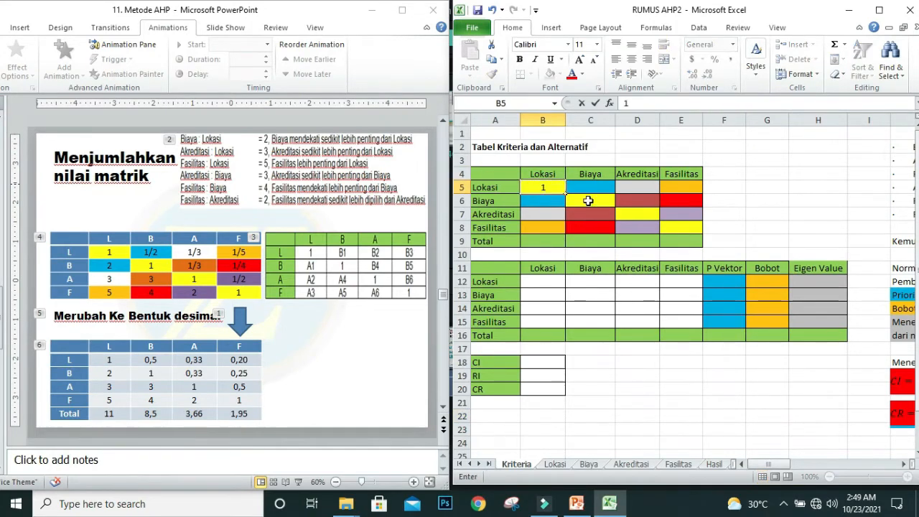
left_click(588, 201)
type("1")
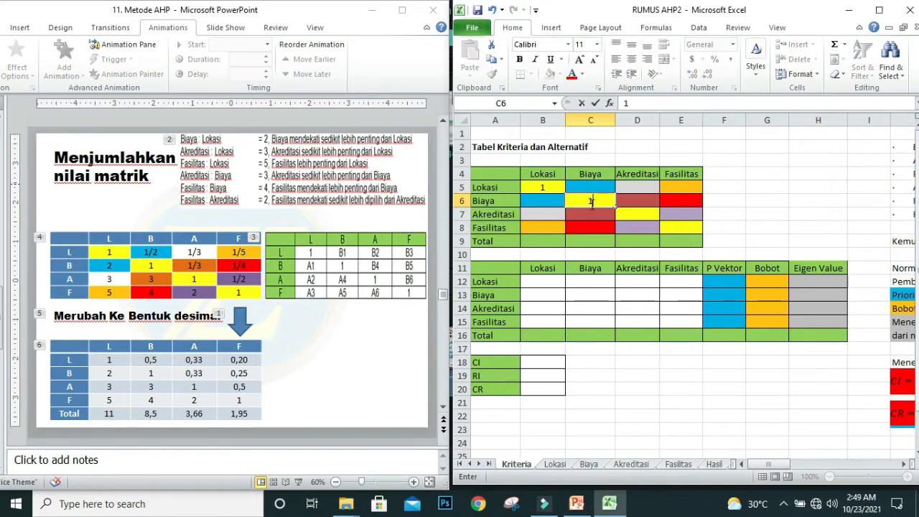
left_click(632, 218)
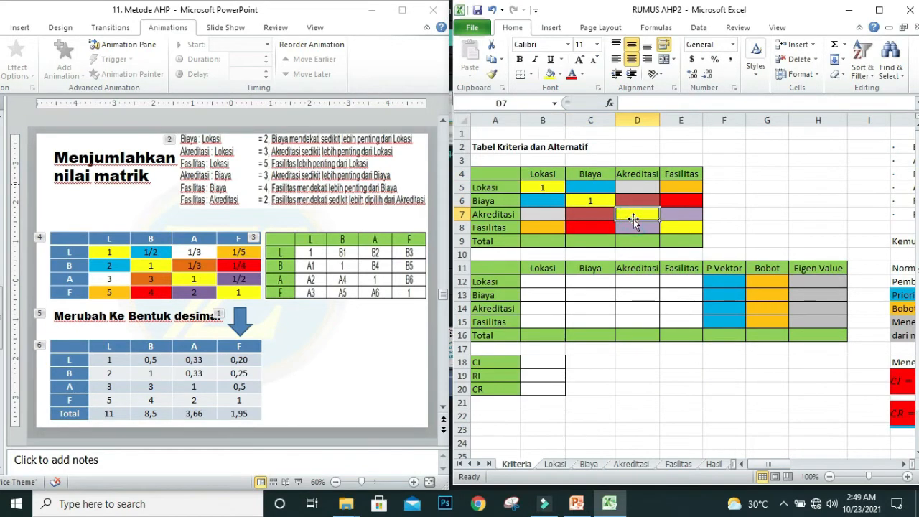
type("1")
left_click(680, 229)
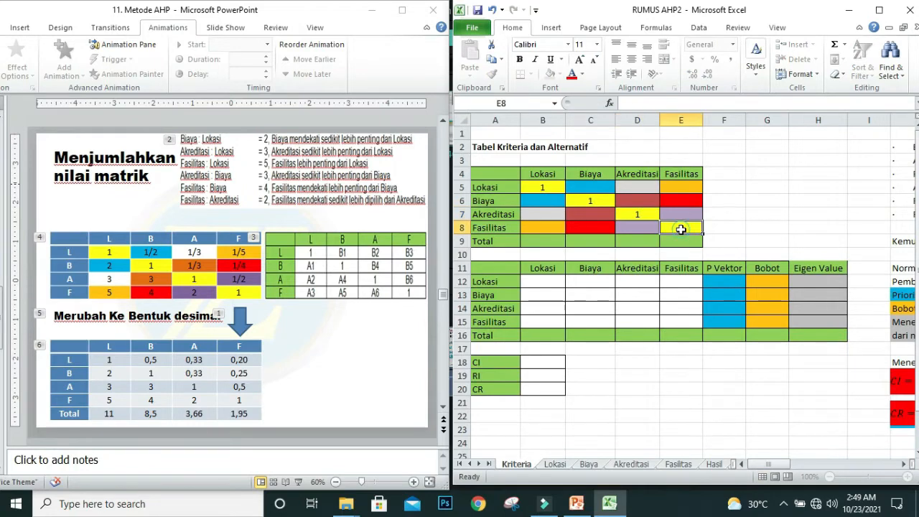
type("1")
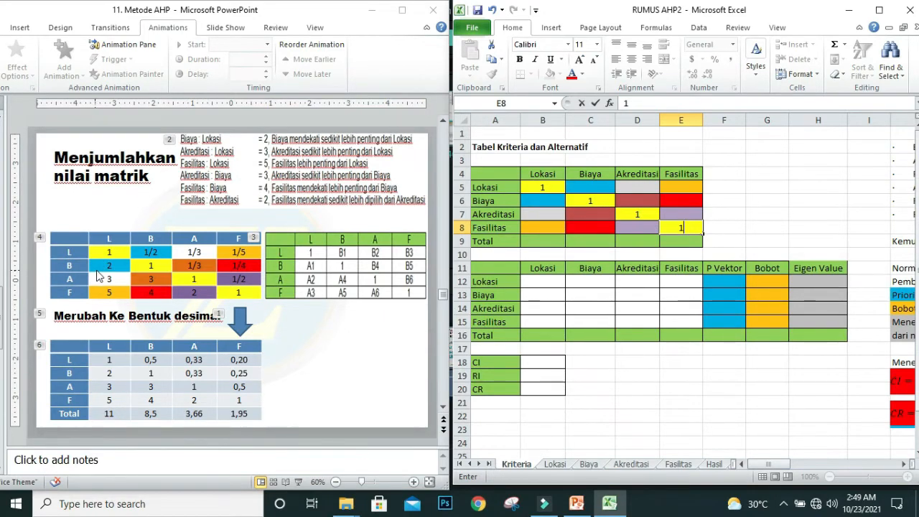
Step: Fill the Lokasi column with 2 for Biaya, 3 for Akreditasi and 5 for Fasilitas in B6:B8
left_click(538, 200)
type("2")
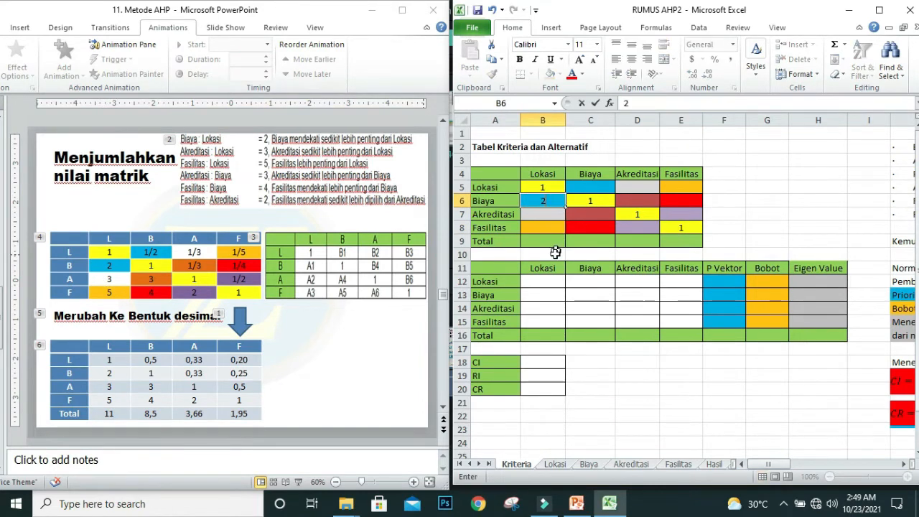
left_click(542, 213)
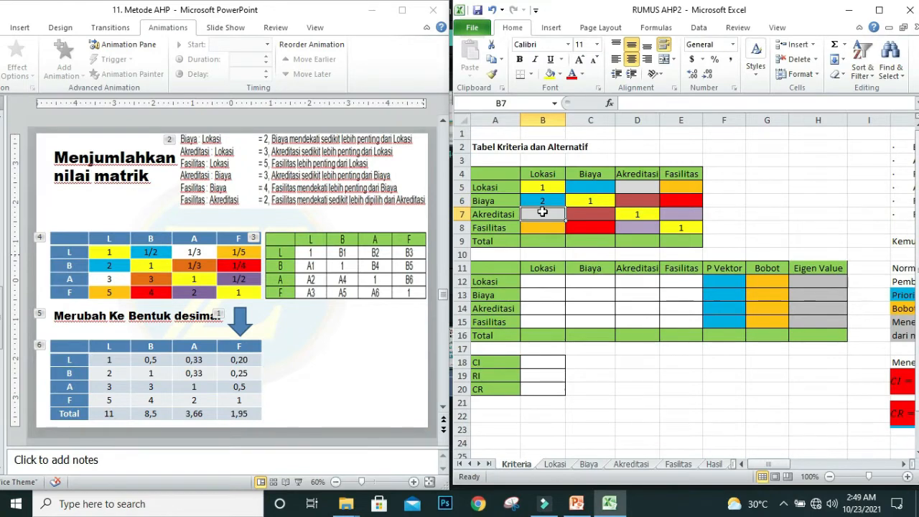
type("3")
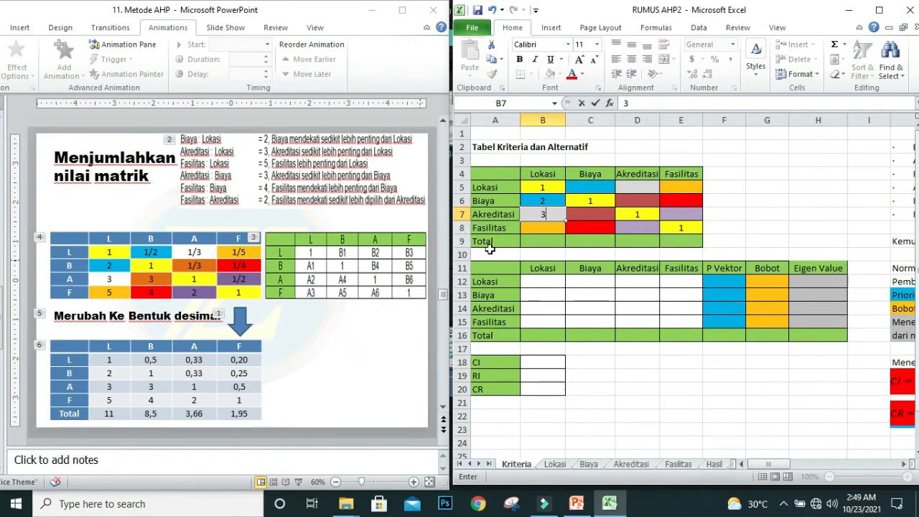
left_click(548, 228)
type("5")
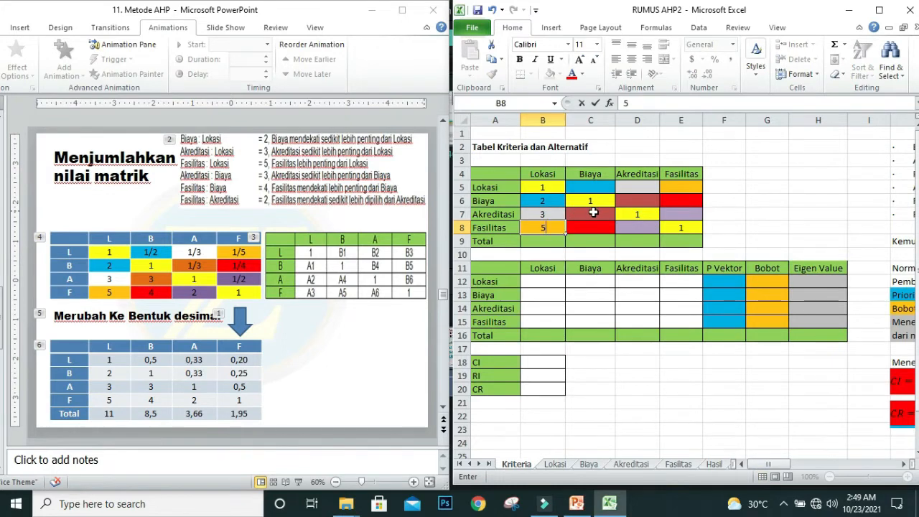
Step: Enter 3 in C7 and 4 in C8 under Biaya, and 2 in D8 under Akreditasi
left_click(593, 213)
double_click(592, 214)
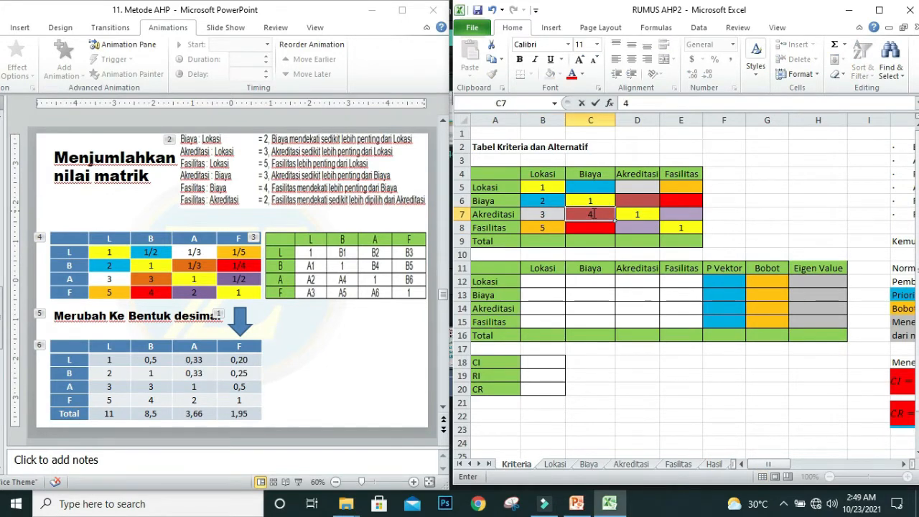
type("3")
left_click(579, 231)
type("4")
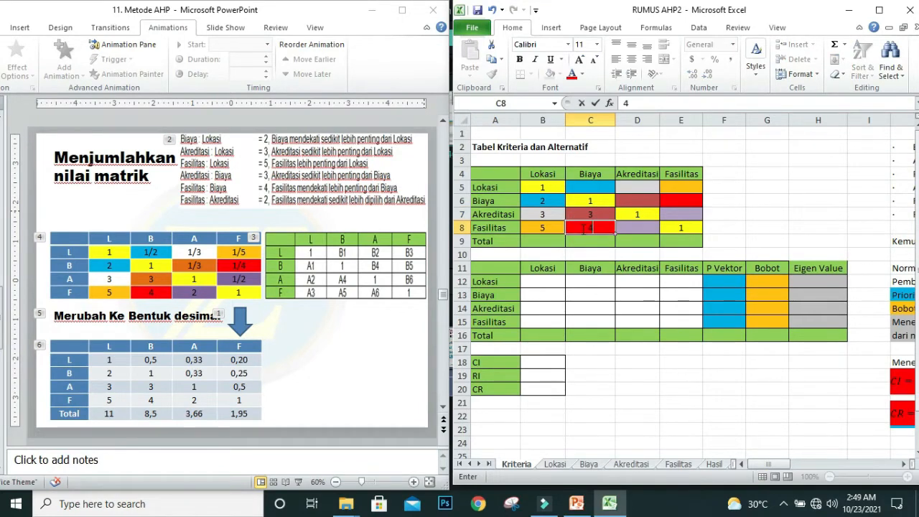
left_click(643, 228)
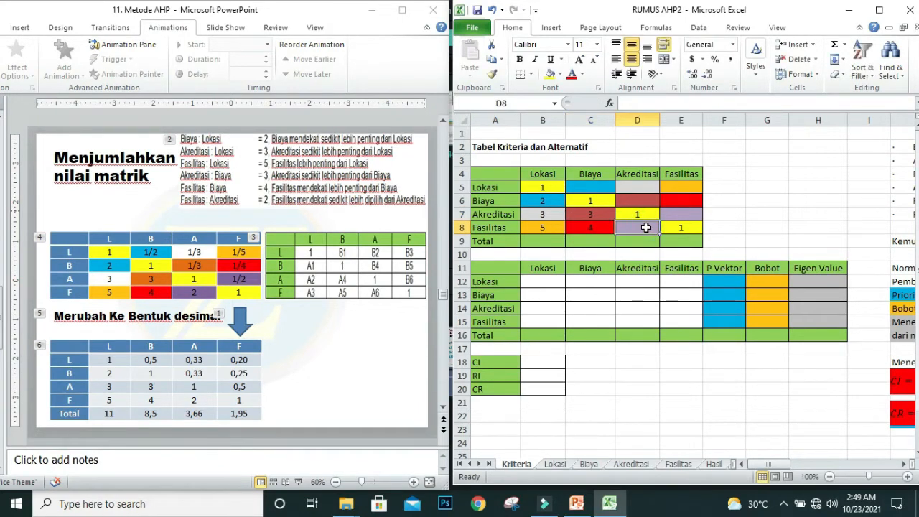
type("2")
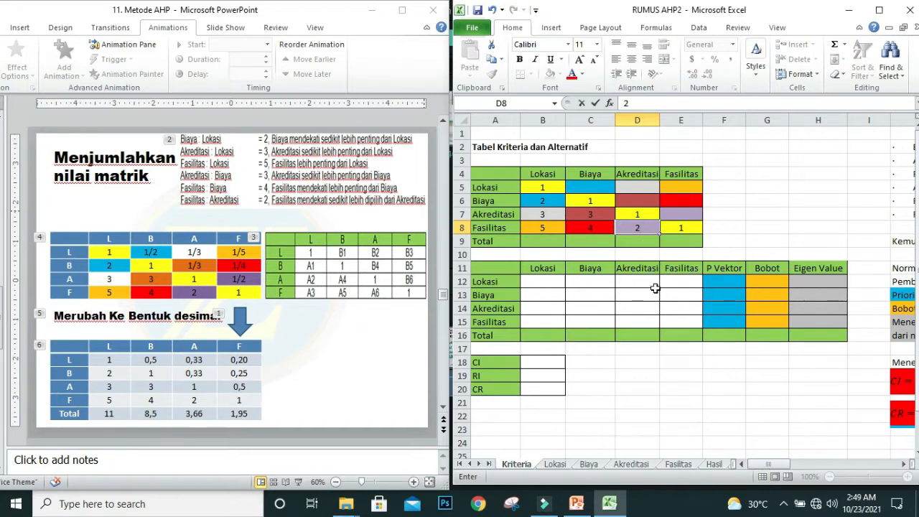
left_click(664, 375)
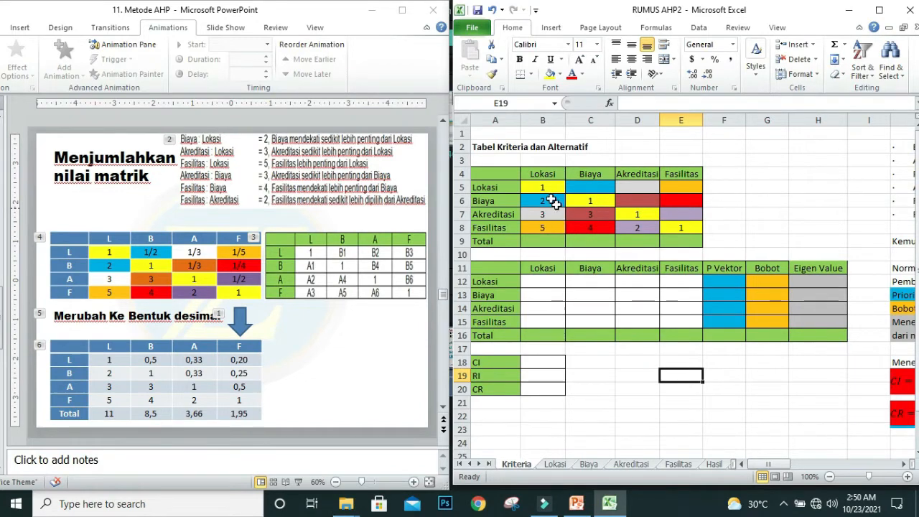
Step: Review the comparison values below the diagonal and the matching empty cells above it in the criteria table
left_click(545, 201)
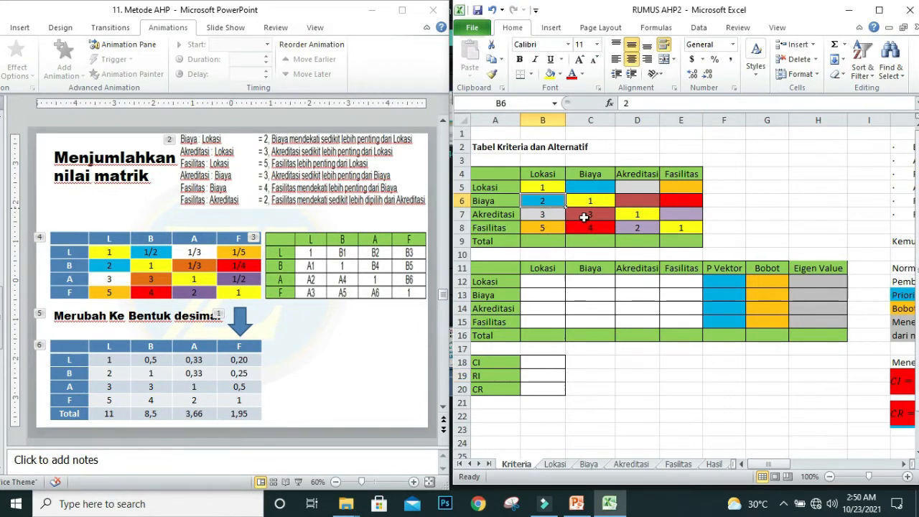
left_click(543, 214)
left_click(543, 227)
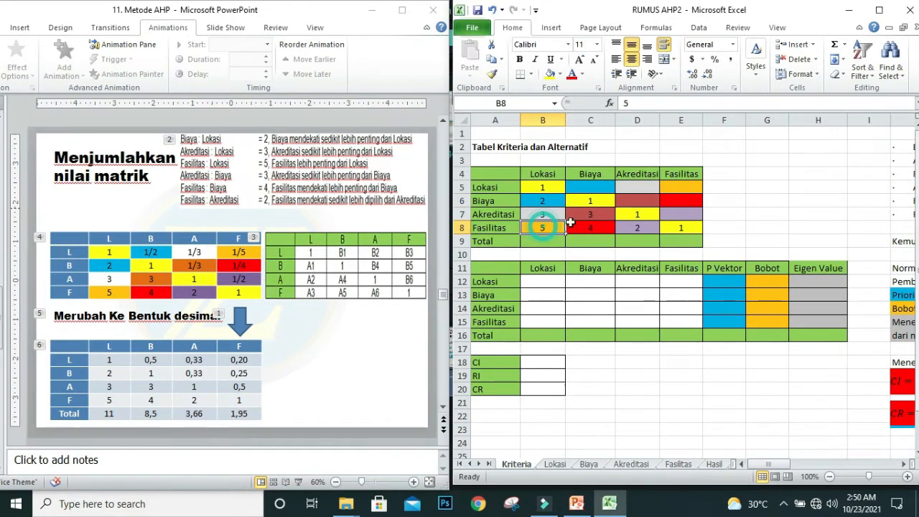
left_click(590, 214)
left_click(589, 226)
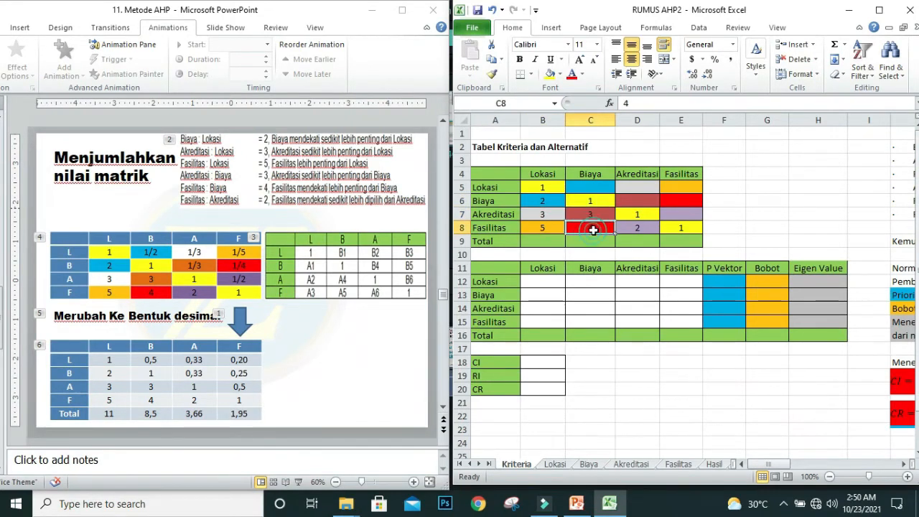
left_click(634, 228)
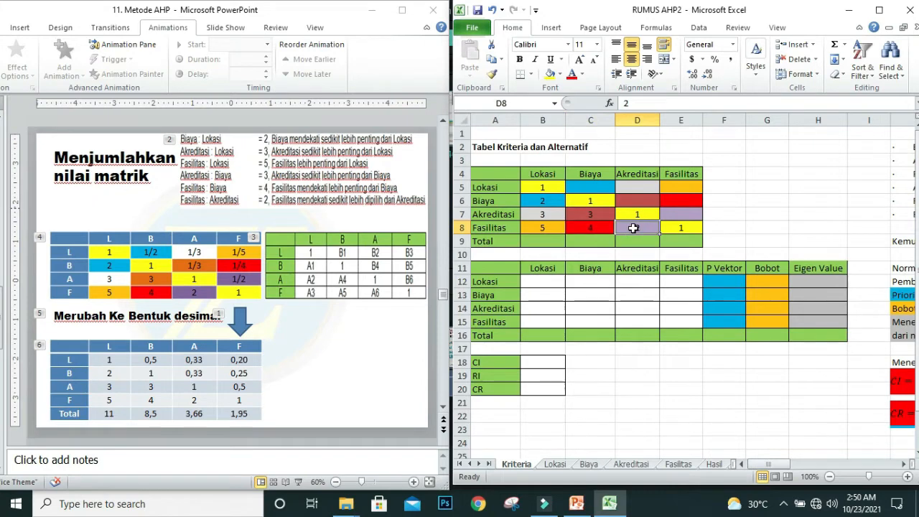
left_click(586, 185)
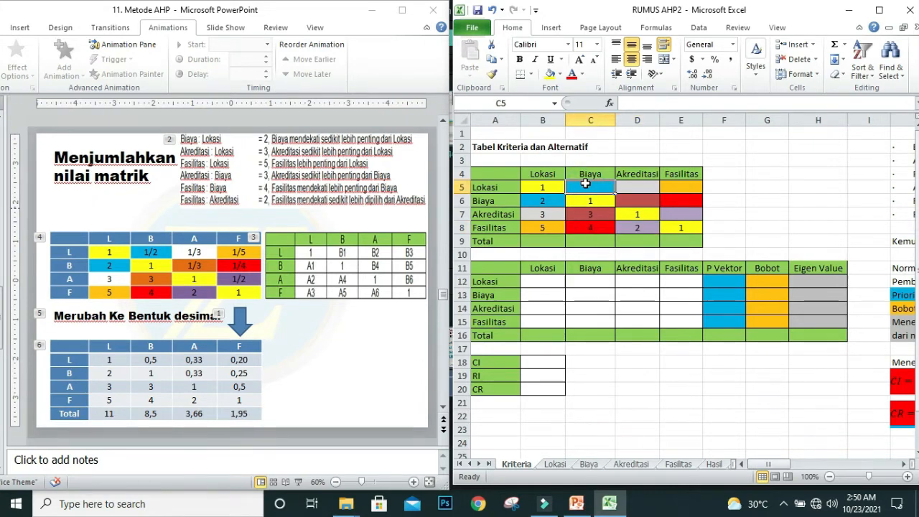
left_click(630, 184)
left_click(678, 185)
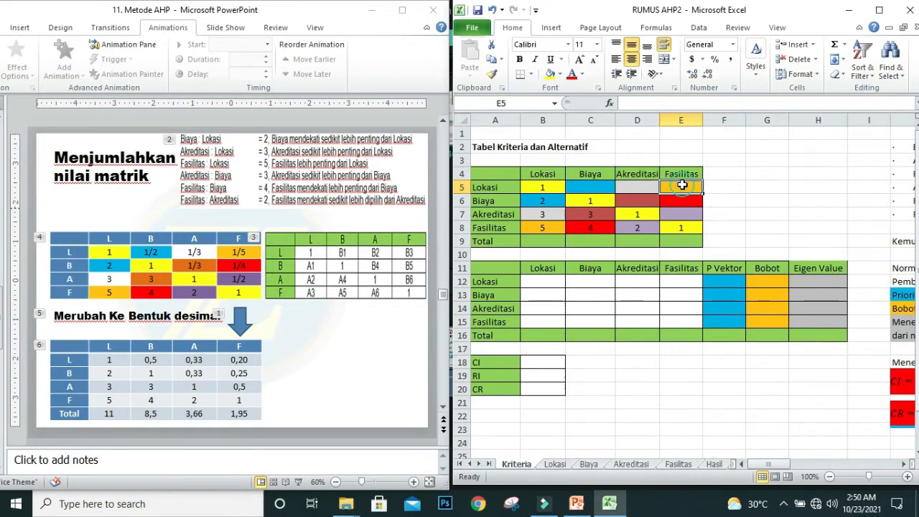
left_click(635, 209)
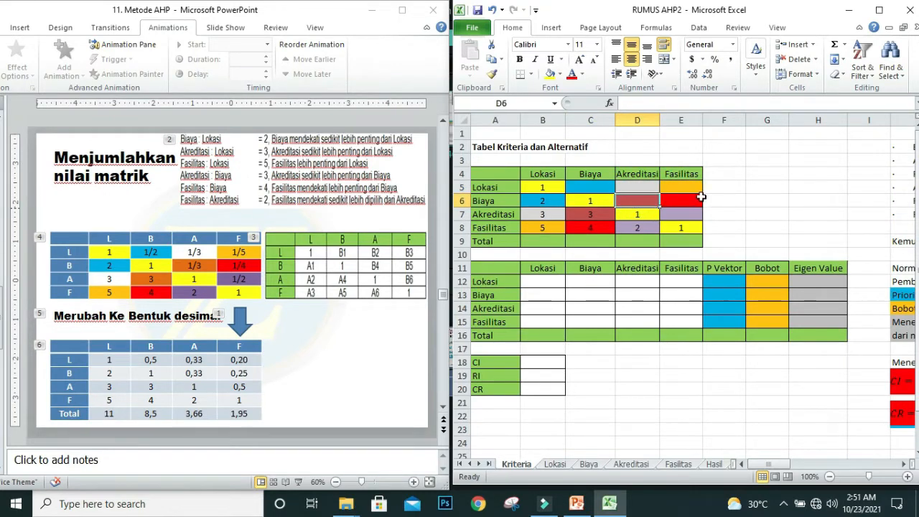
left_click(690, 203)
left_click(682, 213)
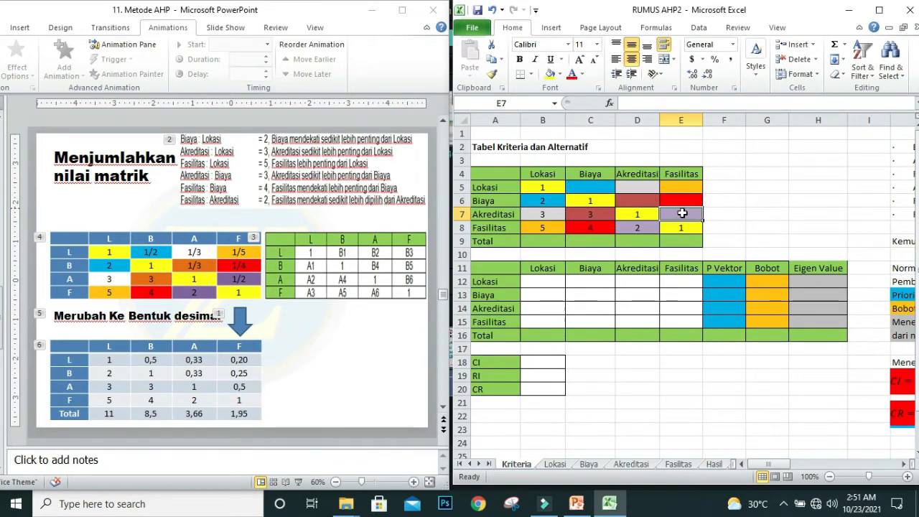
Step: Enter the reciprocal formula =1/B6 in C5, the Lokasi row's Biaya cell
left_click(588, 186)
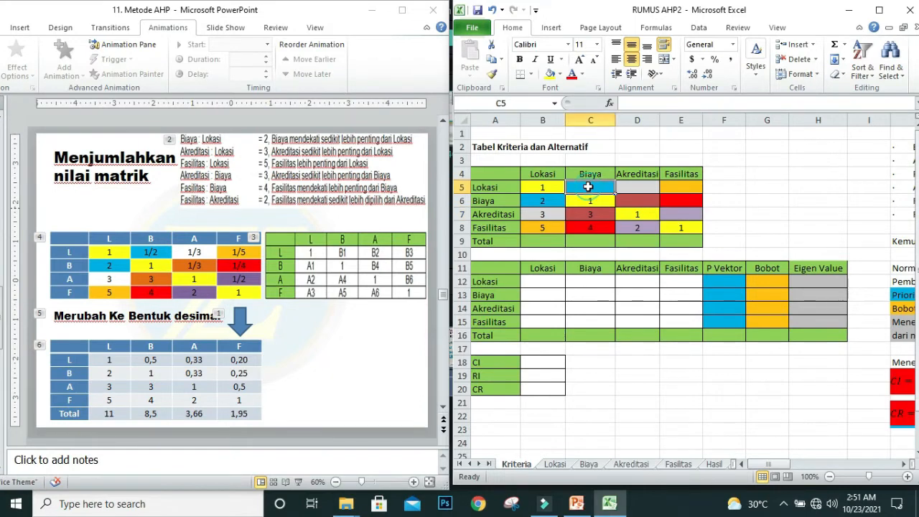
type("=")
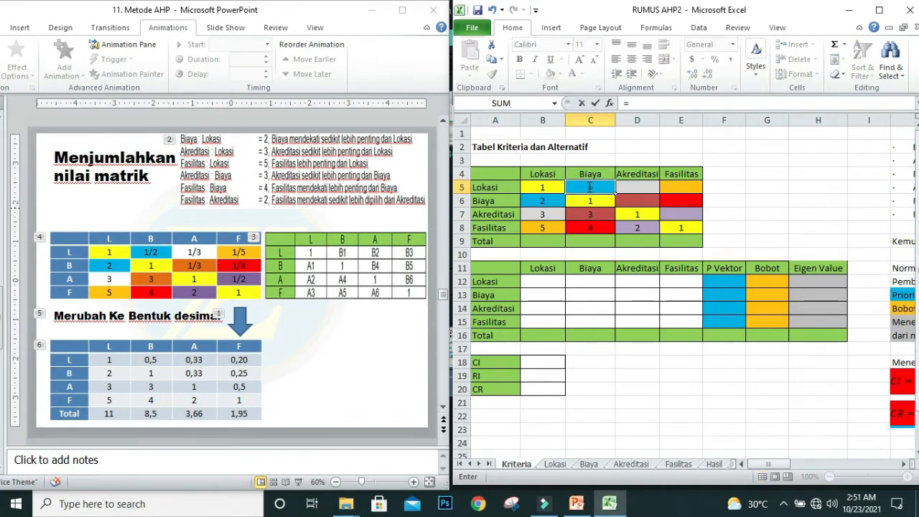
type("1/")
left_click(541, 202)
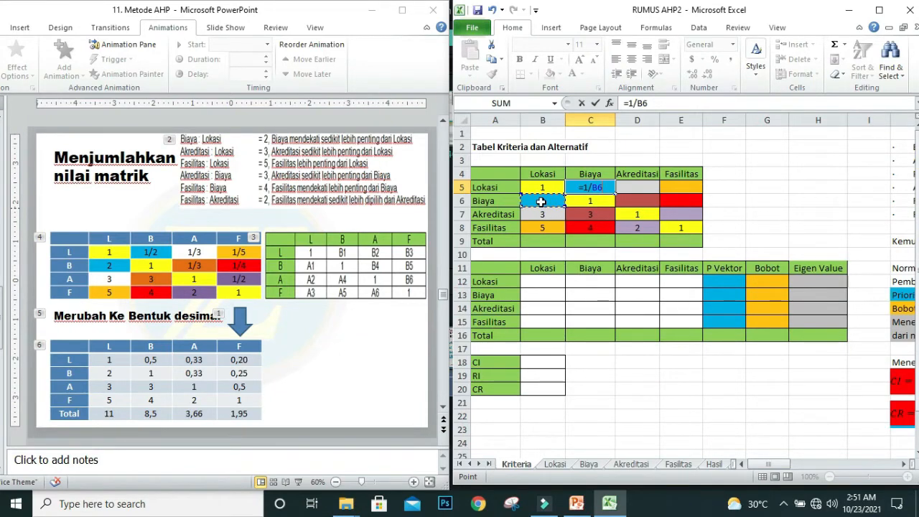
key("Return")
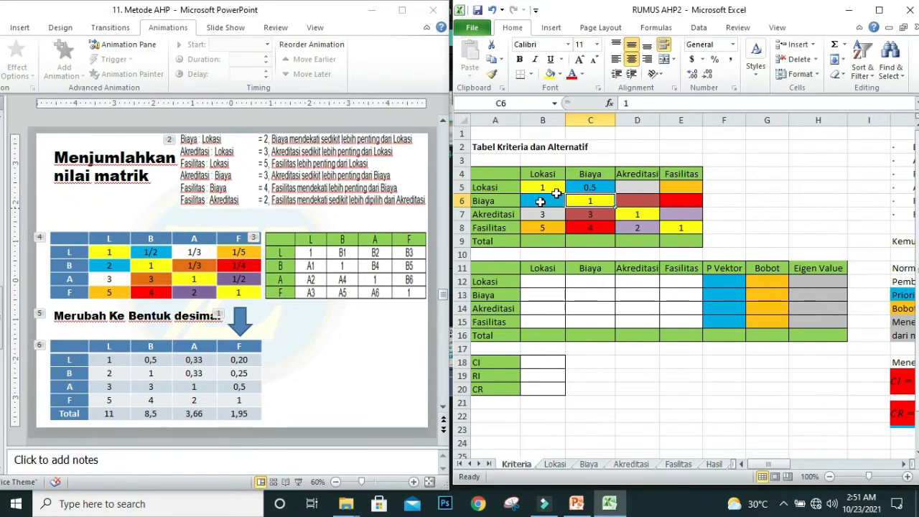
left_click(594, 188)
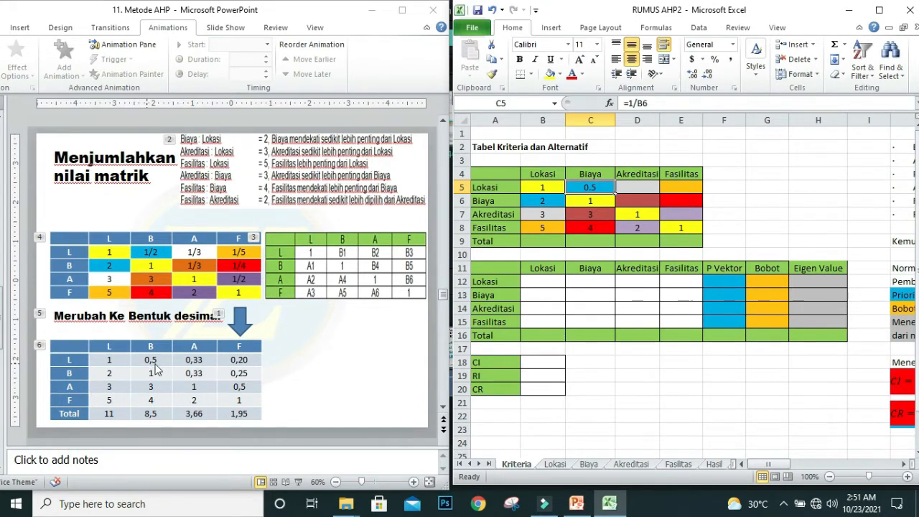
Step: Enter the reciprocal formula =1/B7 in D5, the Lokasi row's Akreditasi cell
left_click(625, 188)
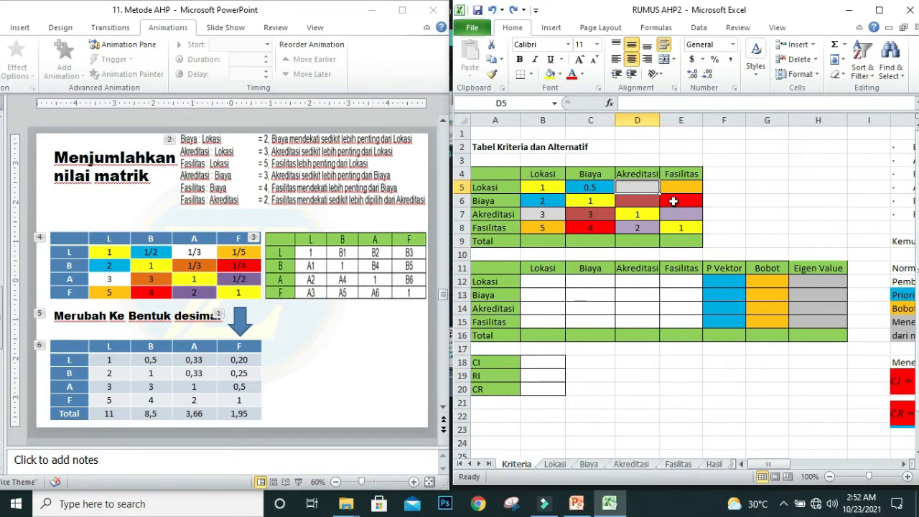
type("=")
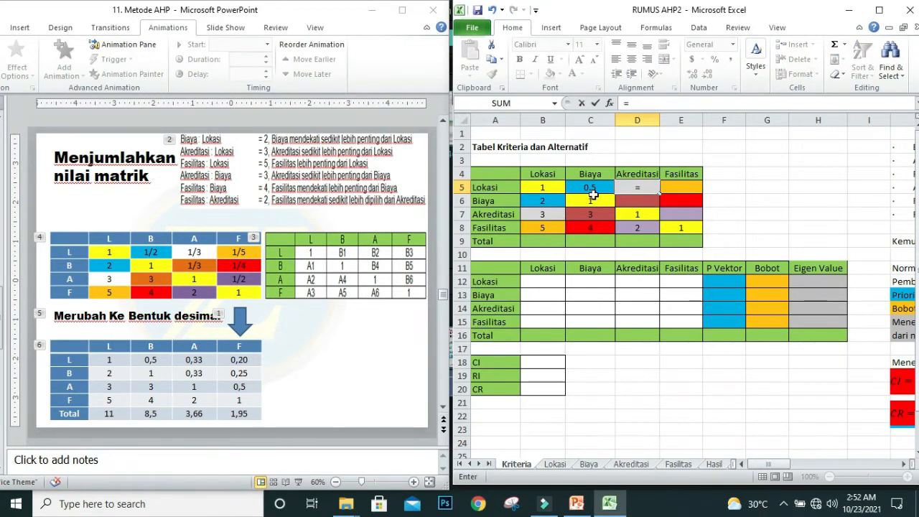
left_click(636, 105)
type("1")
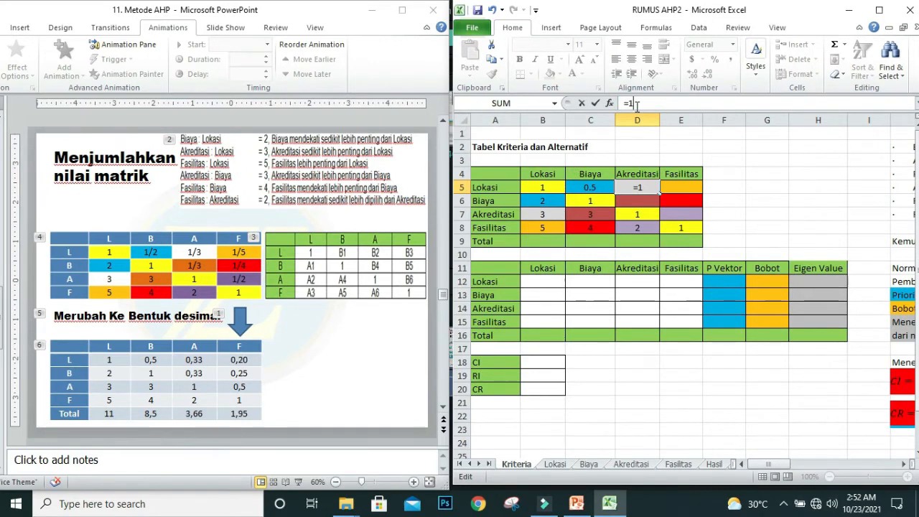
type("/")
left_click(538, 215)
key("Return")
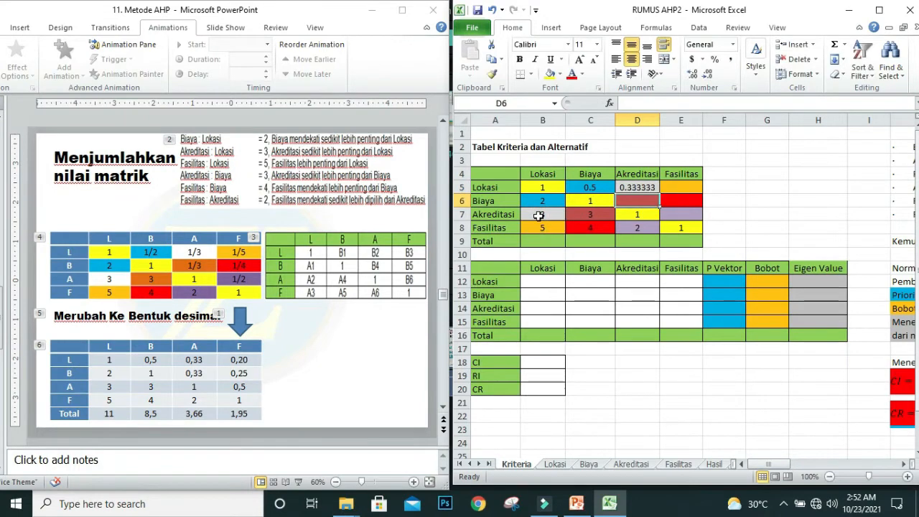
Step: Enter the reciprocal formula =1/B8 in E5, the Lokasi row's Fasilitas cell
left_click(682, 187)
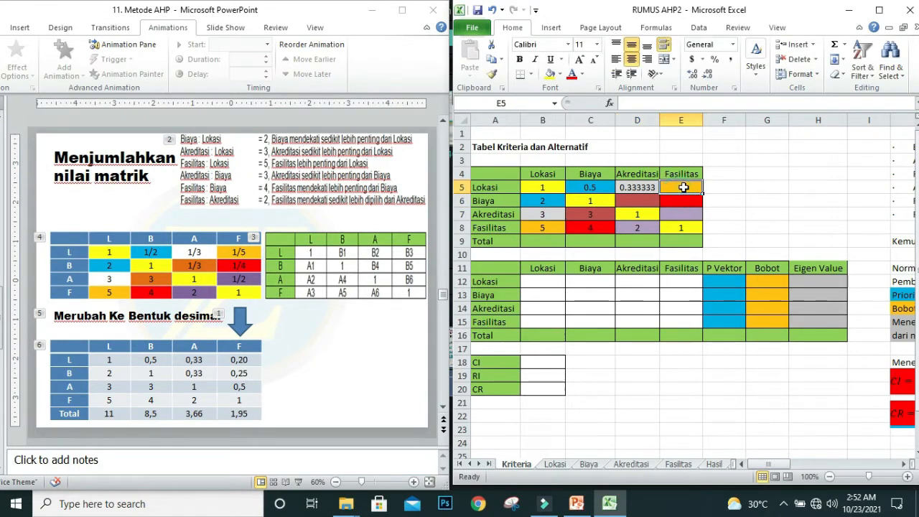
type("=1")
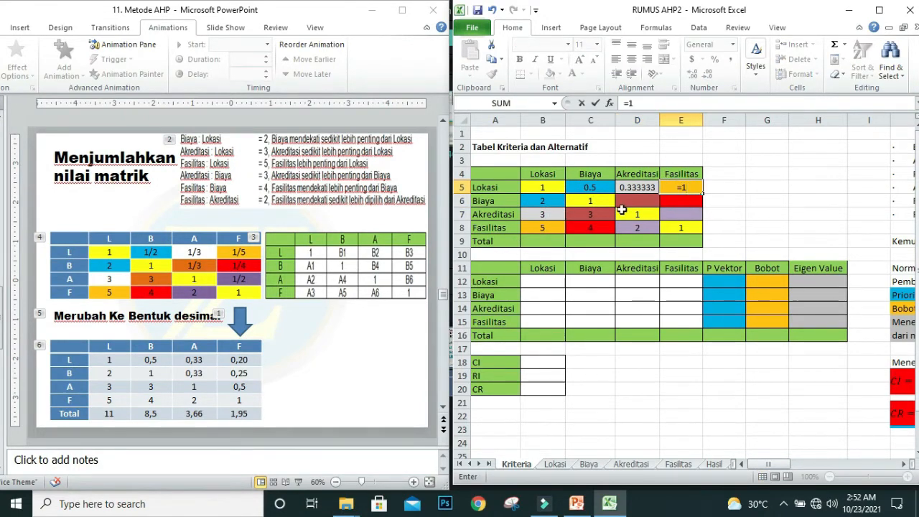
type("/")
left_click(535, 226)
key("Return")
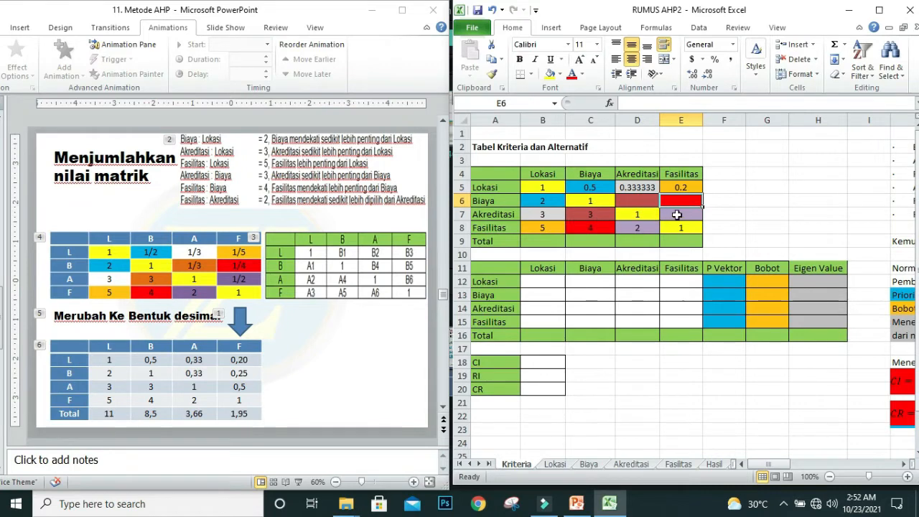
Step: Enter the reciprocal formula =1/C7 in D6, the Biaya row's Akreditasi cell
left_click(636, 200)
type("=")
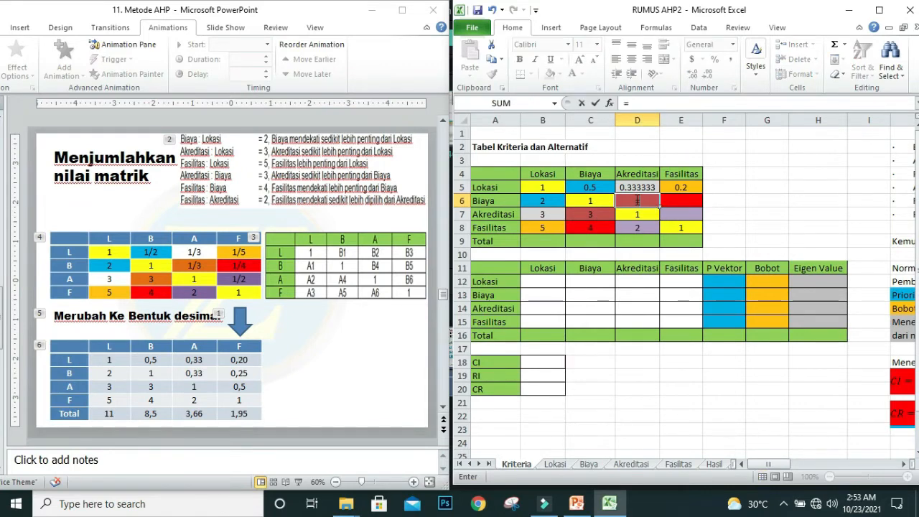
type("1/")
left_click(607, 213)
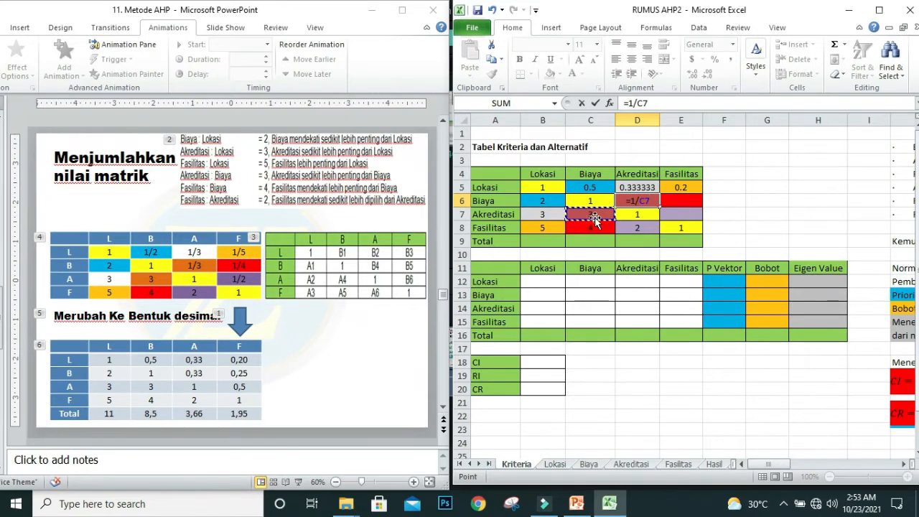
key("Return")
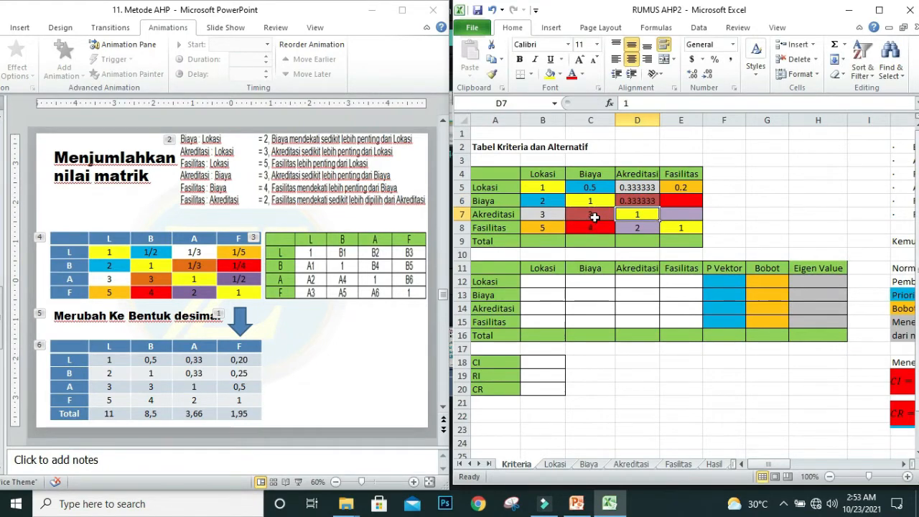
Step: Enter the reciprocal =1/4 in E6, the Biaya row's Fasilitas cell
left_click(679, 201)
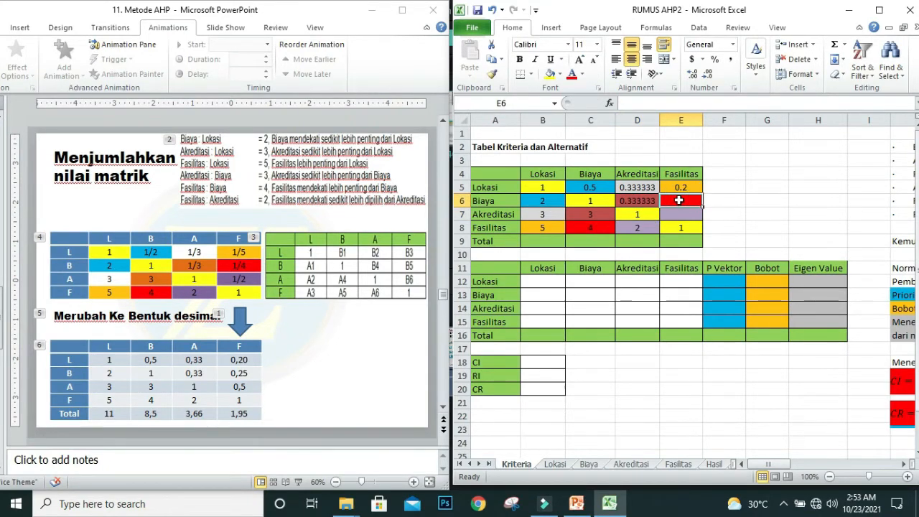
type("=1")
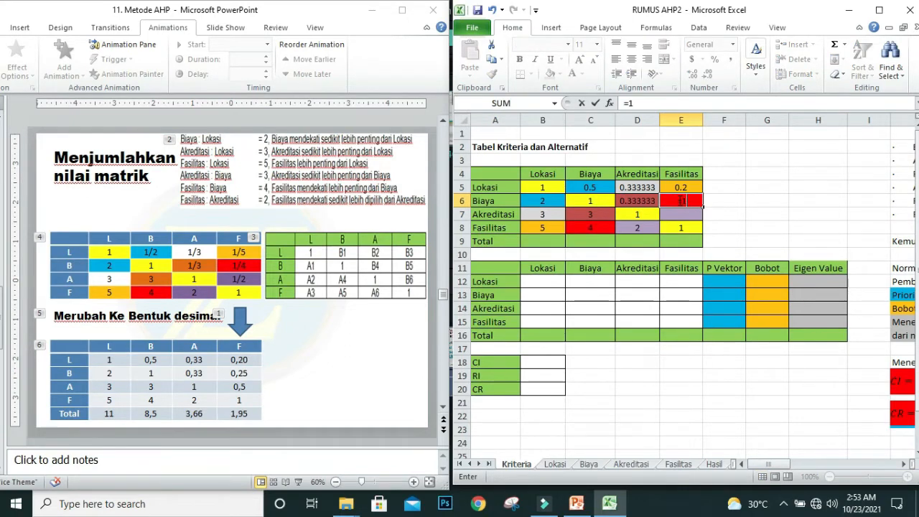
type("/")
type("4")
key("Return")
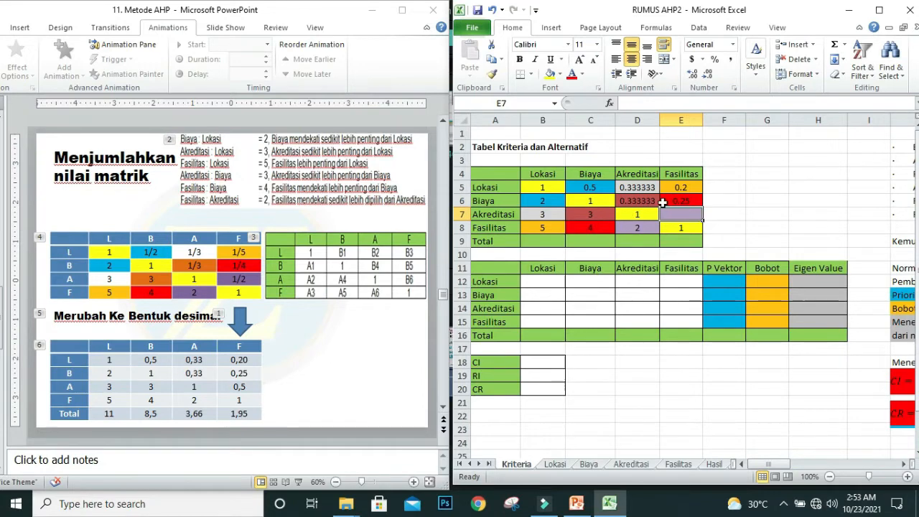
Step: Compare each value below the diagonal of the criteria table with its same-coloured reciprocal cell above the diagonal
left_click(539, 203)
left_click(588, 188)
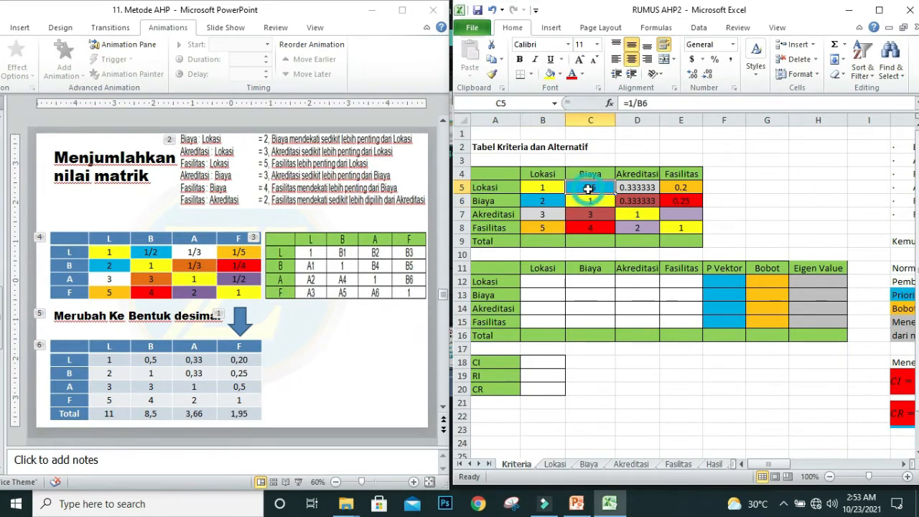
left_click(550, 214)
left_click(637, 189)
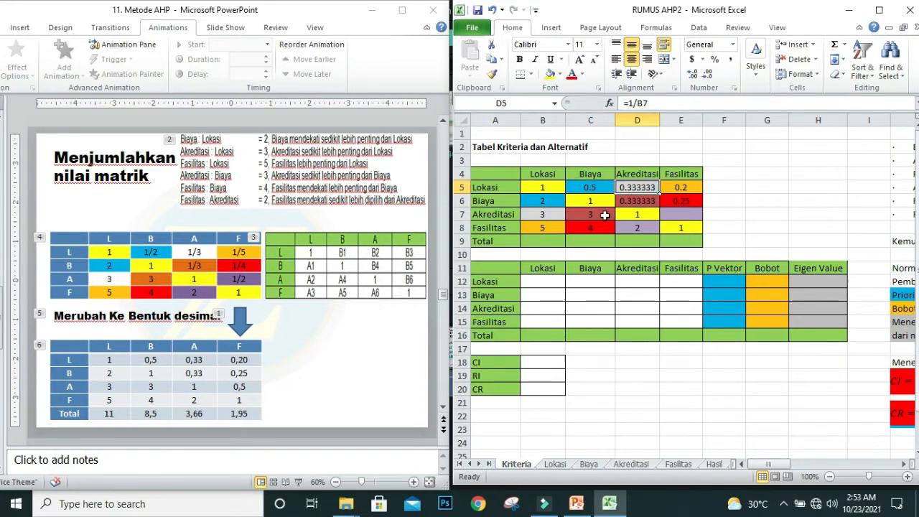
left_click(544, 231)
left_click(678, 188)
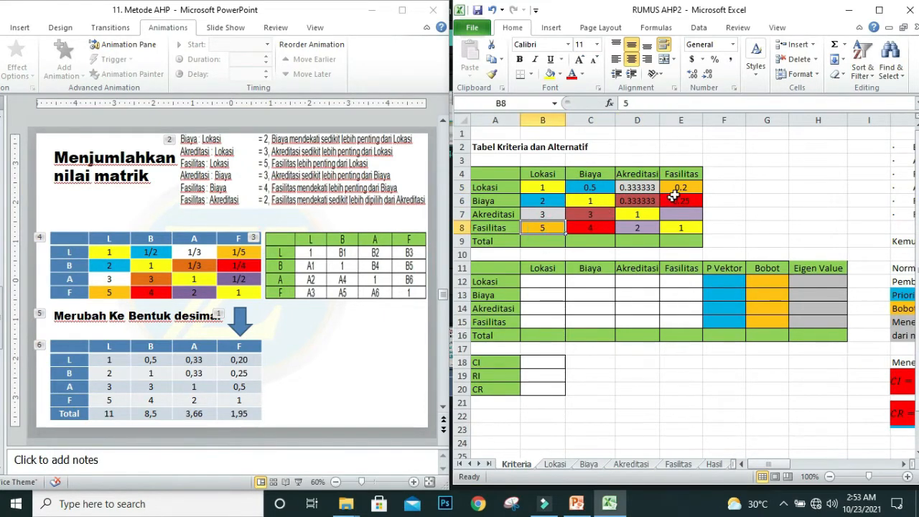
left_click(590, 231)
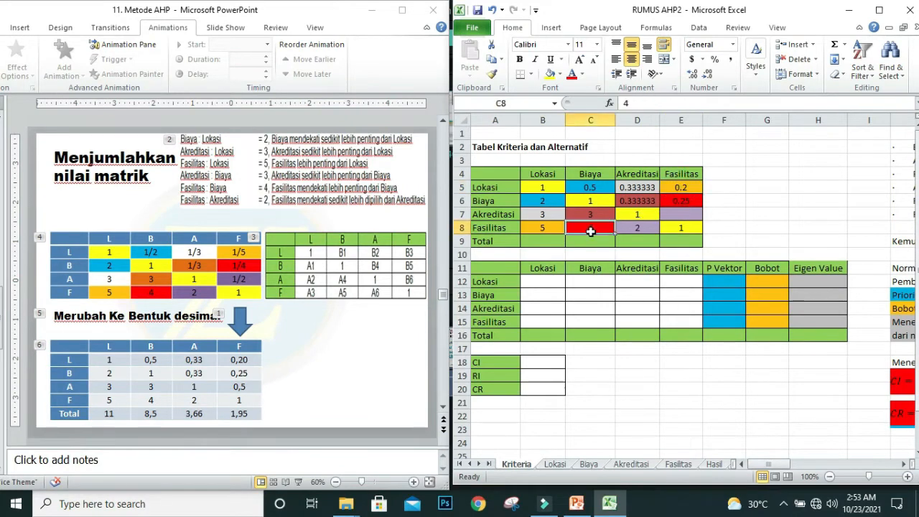
left_click(678, 201)
Step: Enter the reciprocal formula =1/D8 in E7, the Akreditasi row's Fasilitas cell
left_click(675, 214)
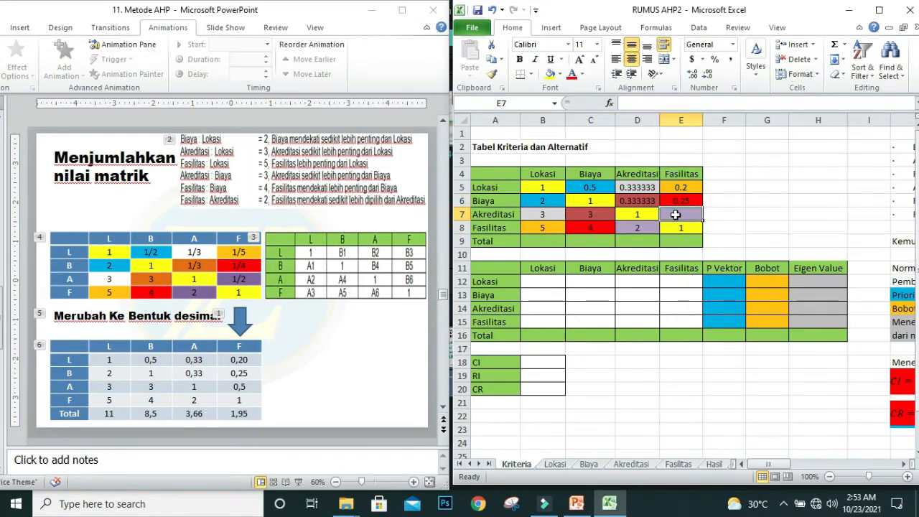
type("=")
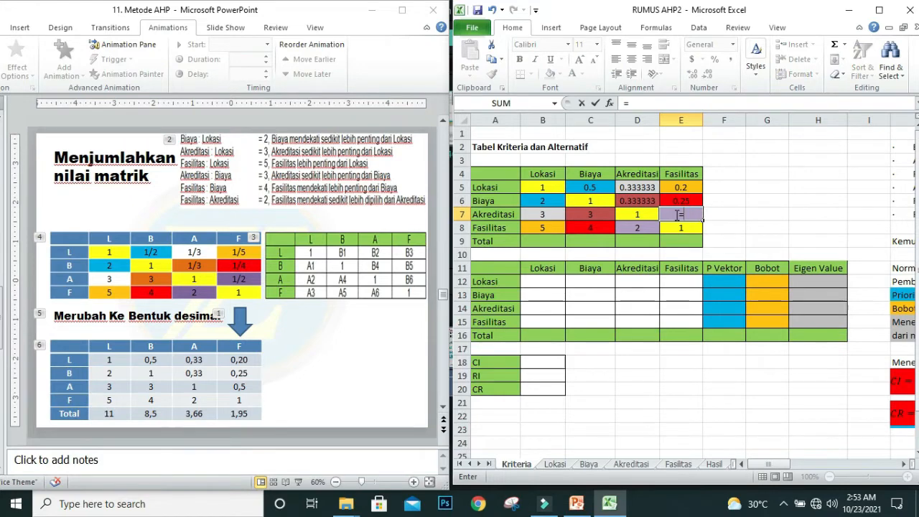
type("1")
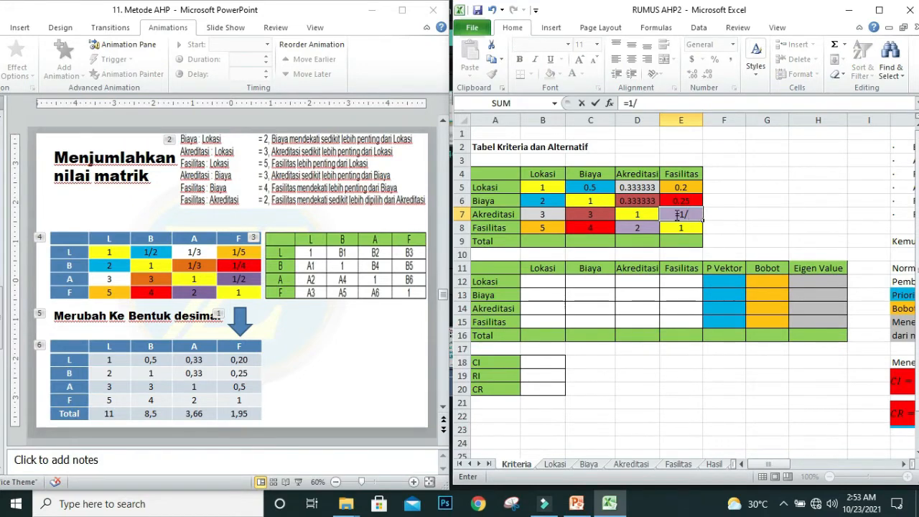
type("/")
left_click(641, 228)
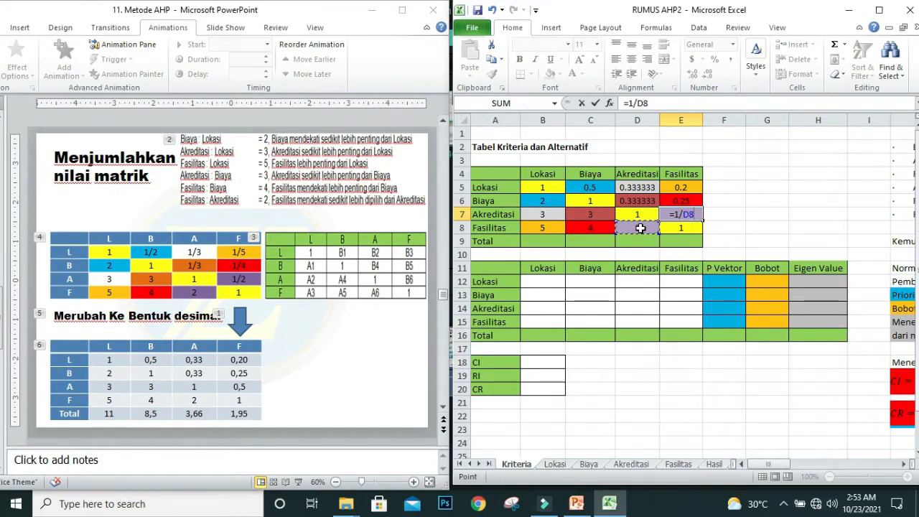
key("Return")
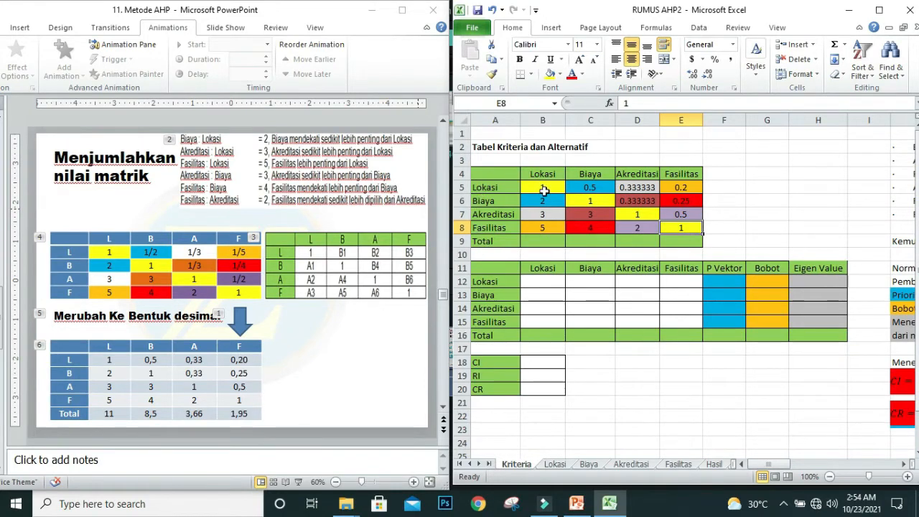
Step: Total the Lokasi column in B9 with =SUM(B5:B8) and fill the formula across the Total row to E9
left_click(535, 241)
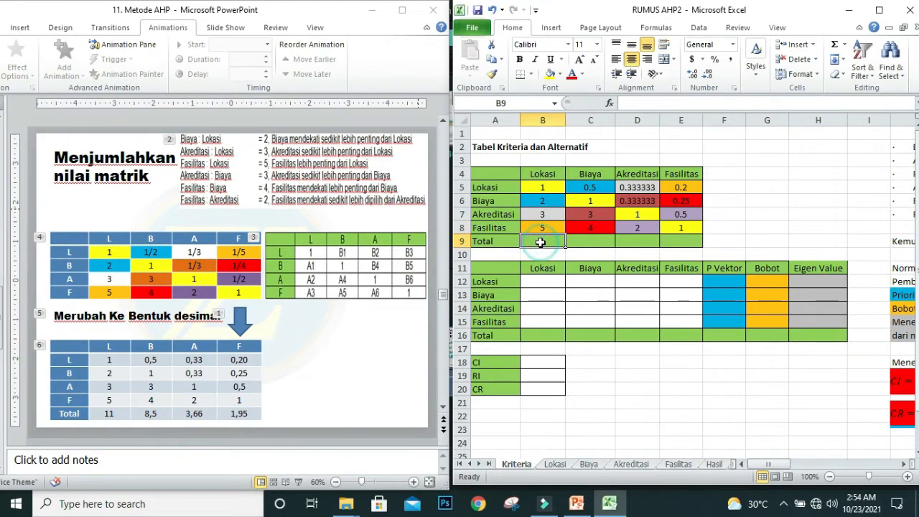
left_click(835, 46)
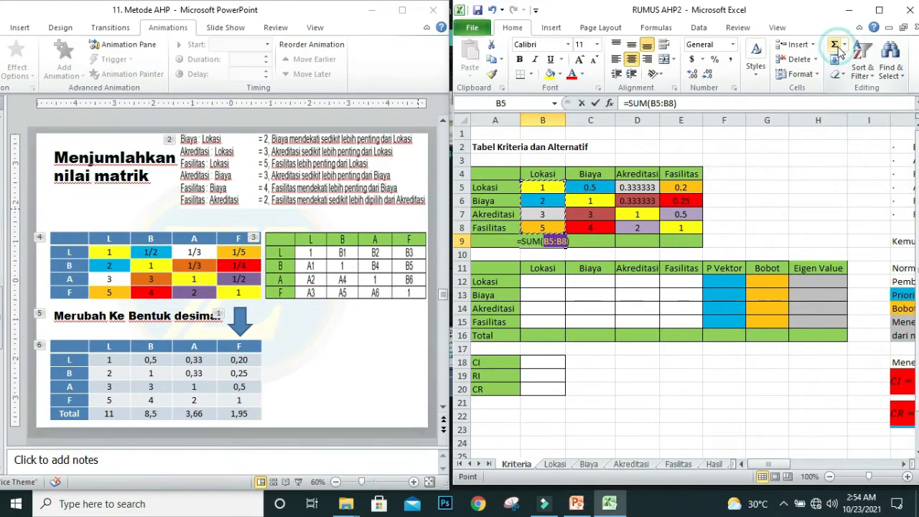
left_click(837, 53)
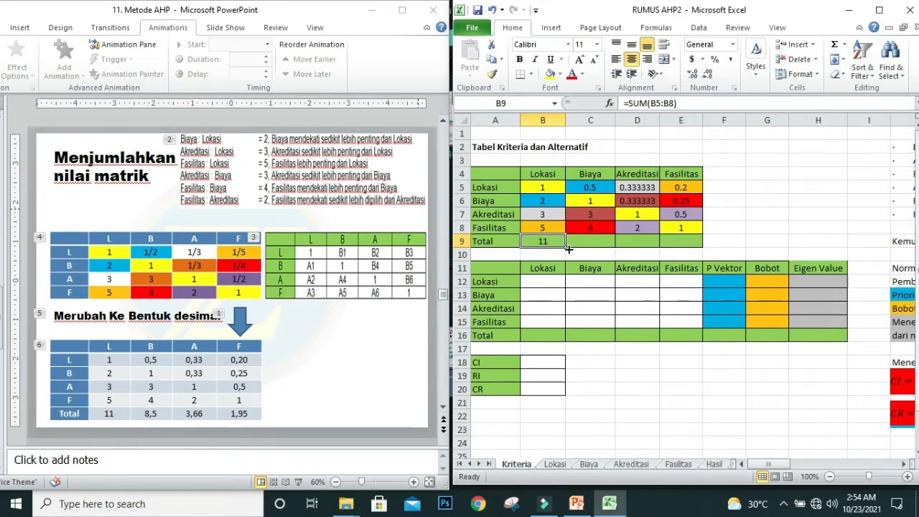
left_click_drag(564, 247, 704, 242)
left_click(761, 237)
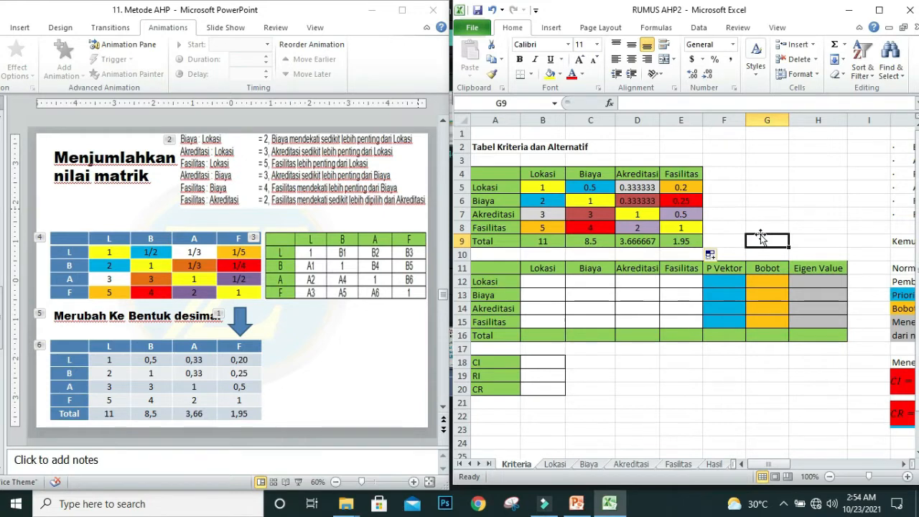
Step: Enter the normalization formula =B5/B$9 in B12 and fill it across the second table's range B12:E15
left_click(537, 282)
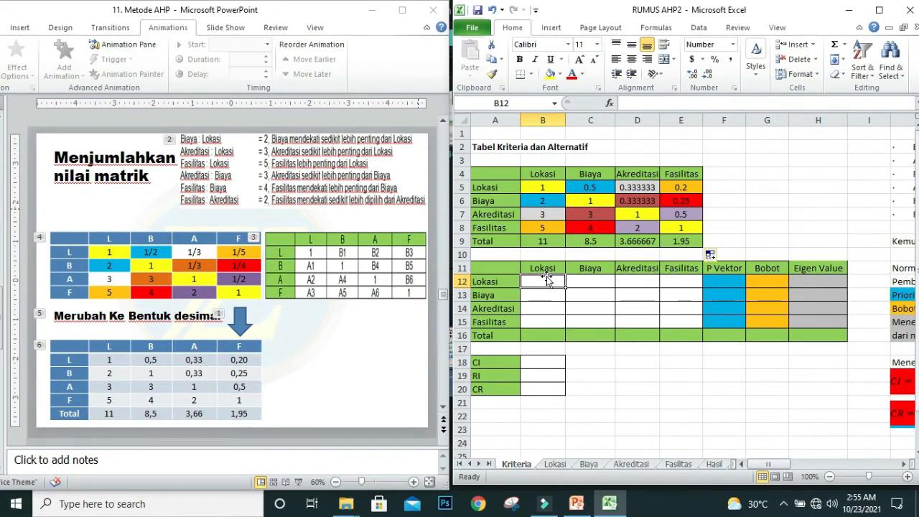
type("=")
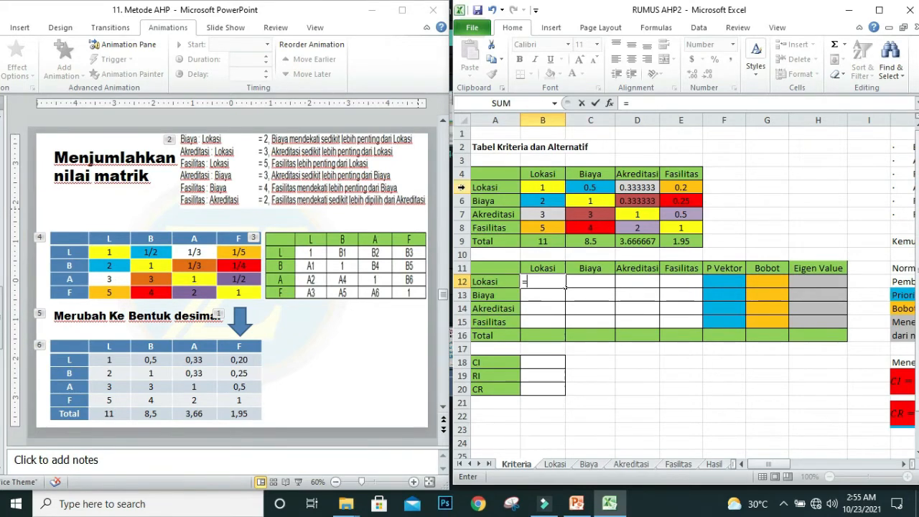
left_click(539, 187)
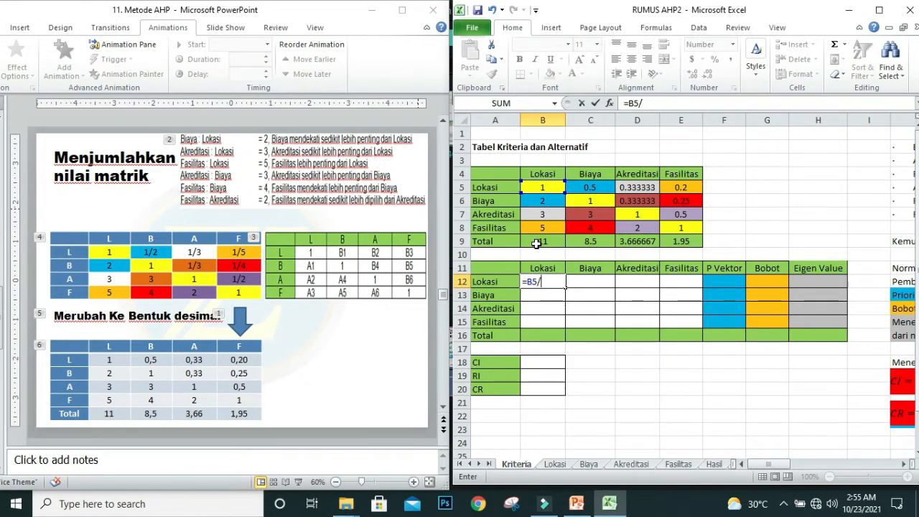
left_click(538, 241)
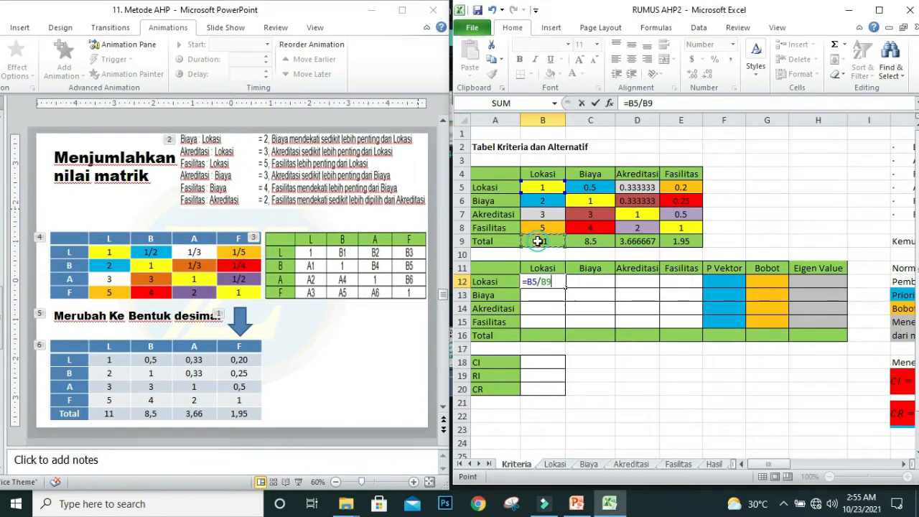
left_click(647, 103)
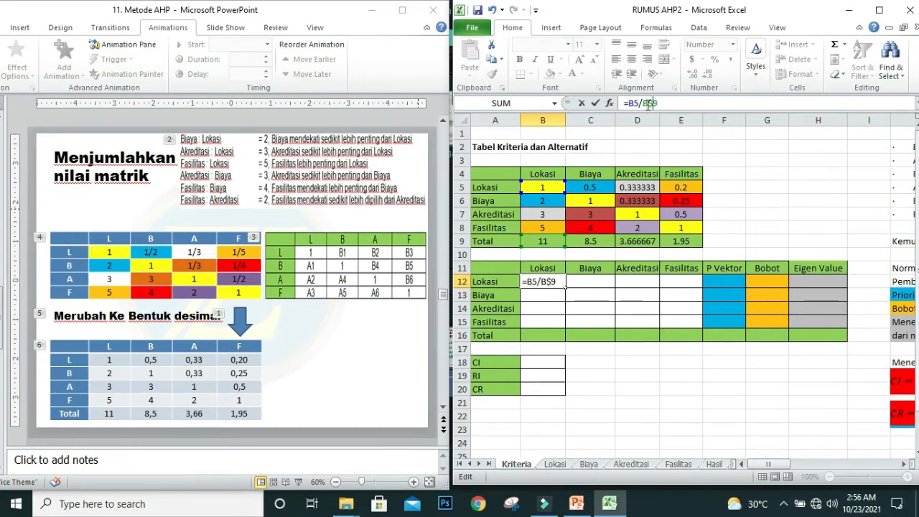
key("Return")
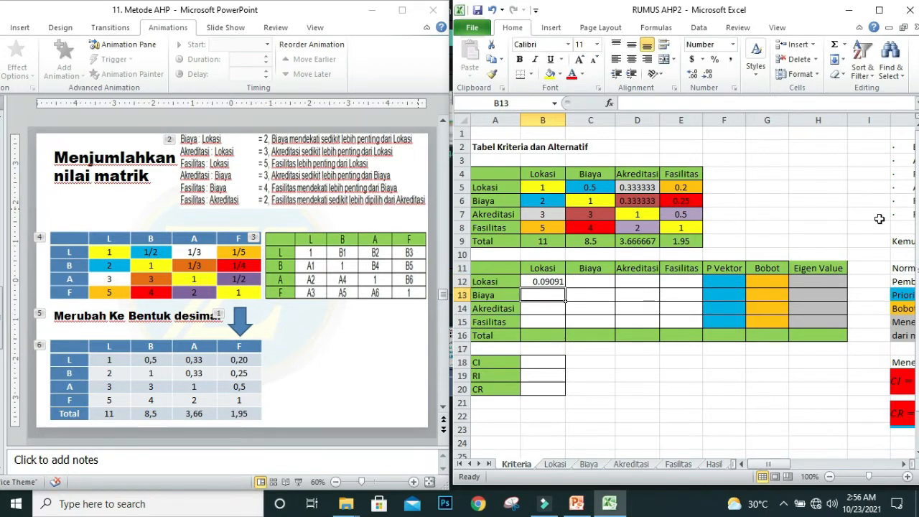
left_click(549, 282)
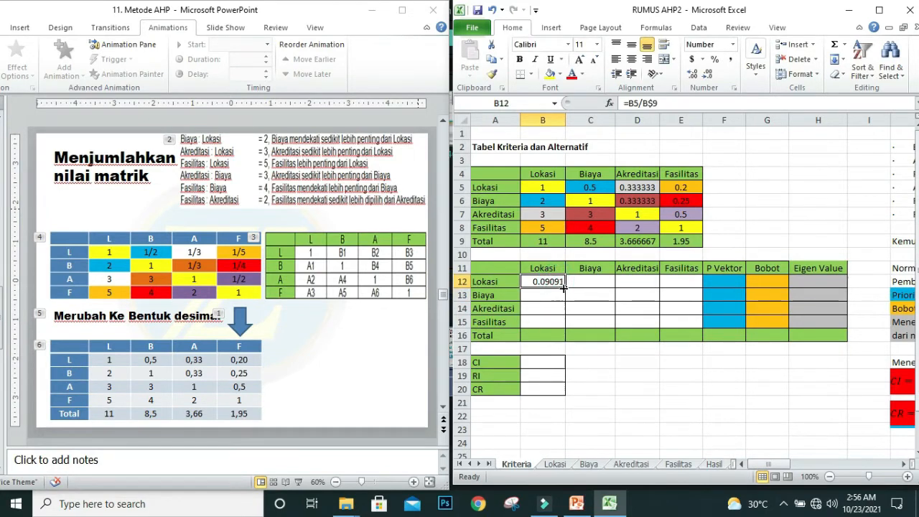
left_click_drag(563, 287, 702, 328)
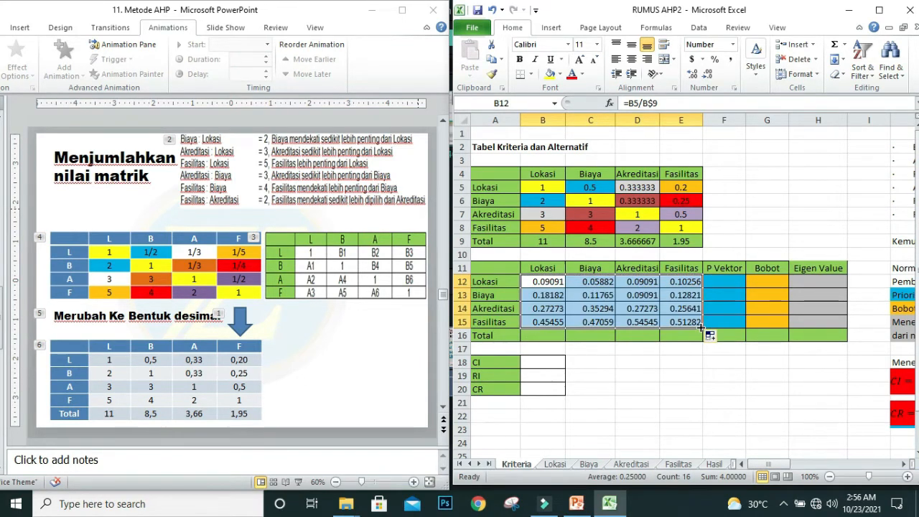
Step: Total the normalized Lokasi column in B16 with =SUM(B12:B15) and fill the formula across the Total row to E16
left_click(539, 335)
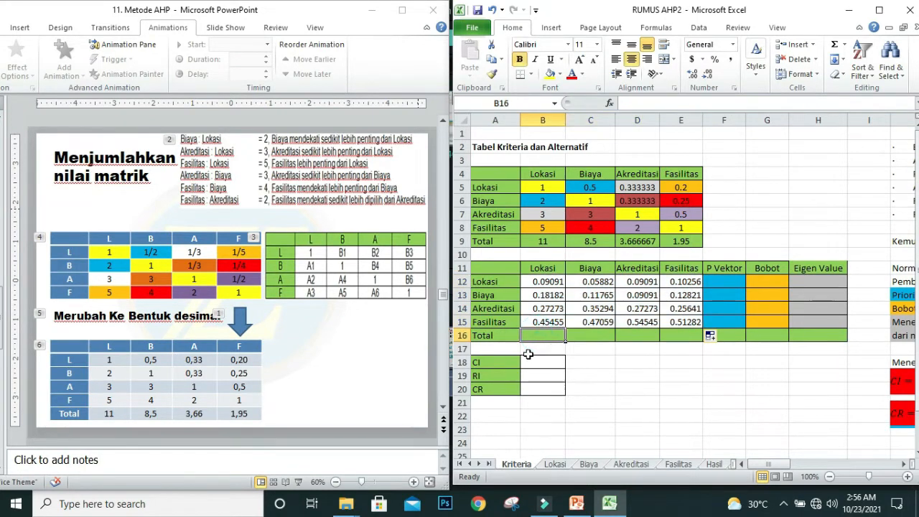
left_click(834, 47)
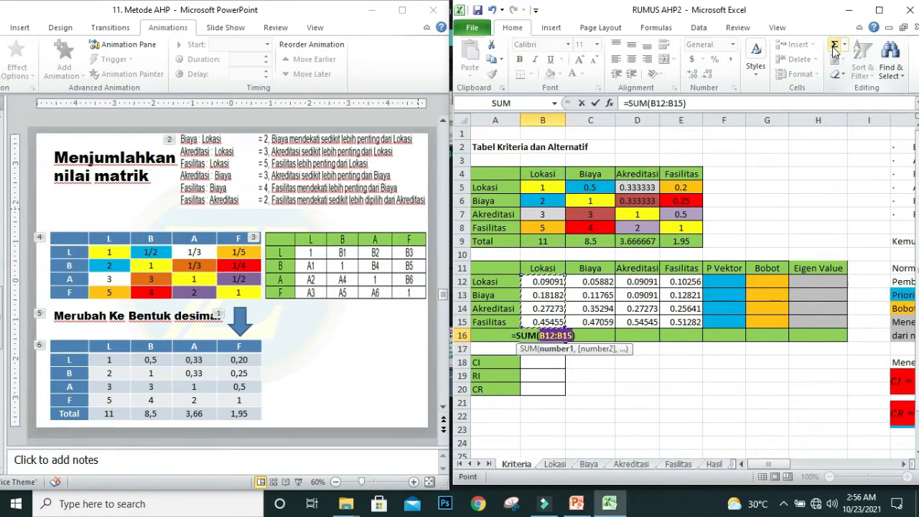
key("Return")
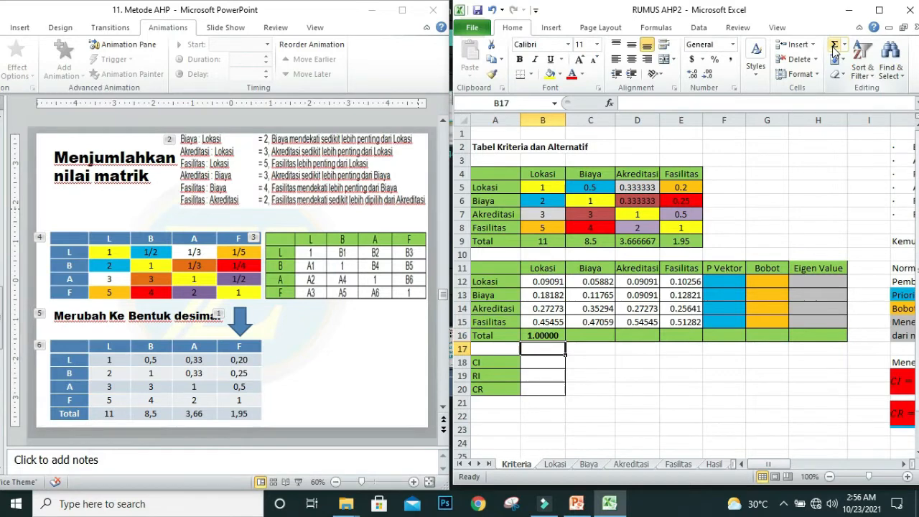
left_click(546, 336)
left_click_drag(550, 336, 698, 338)
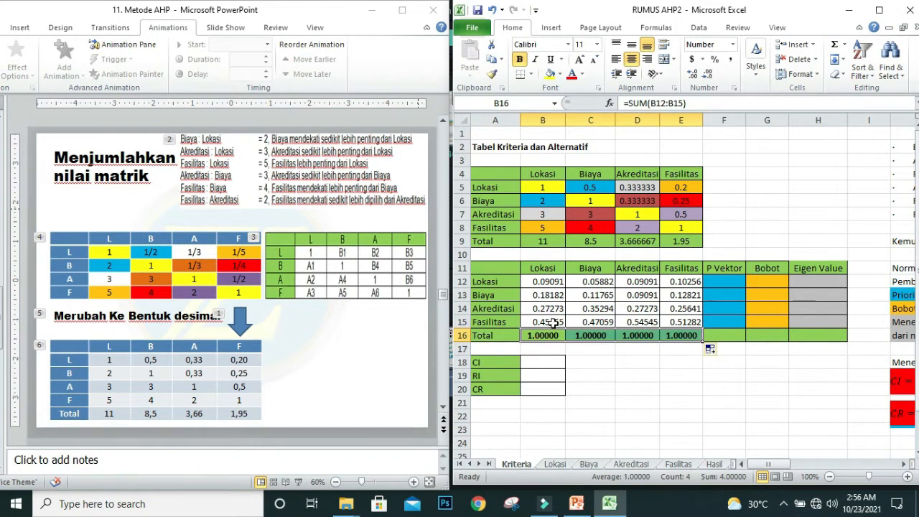
Step: Reduce the number format of the normalized table's totals in B16:E16 to zero decimal places
left_click(704, 76)
left_click(703, 77)
left_click(703, 78)
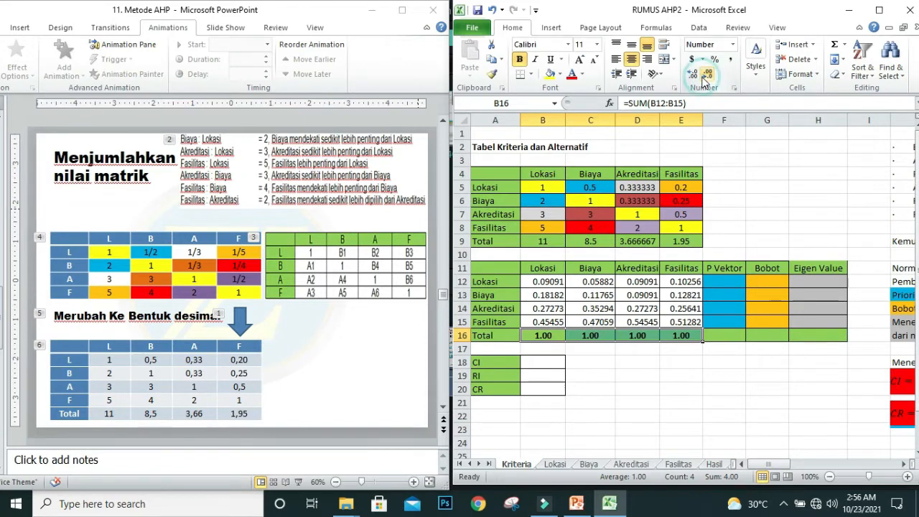
left_click(703, 78)
left_click(704, 77)
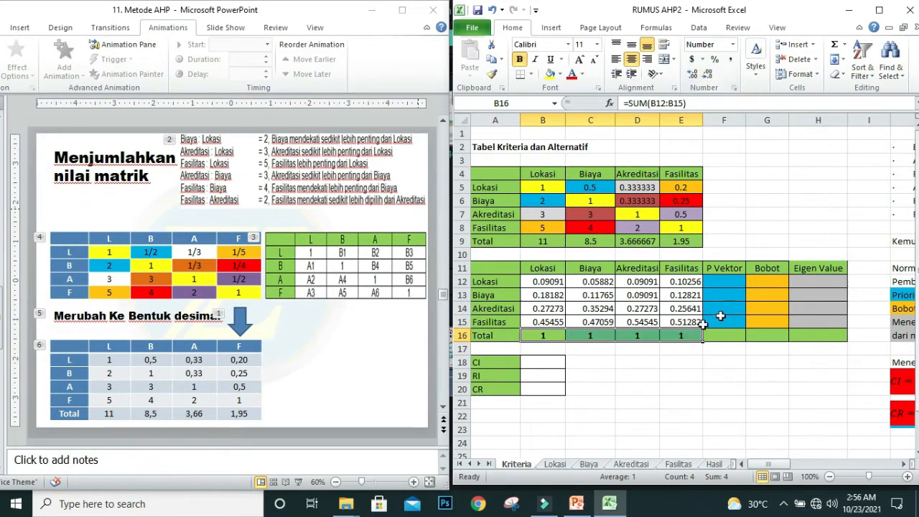
left_click(682, 362)
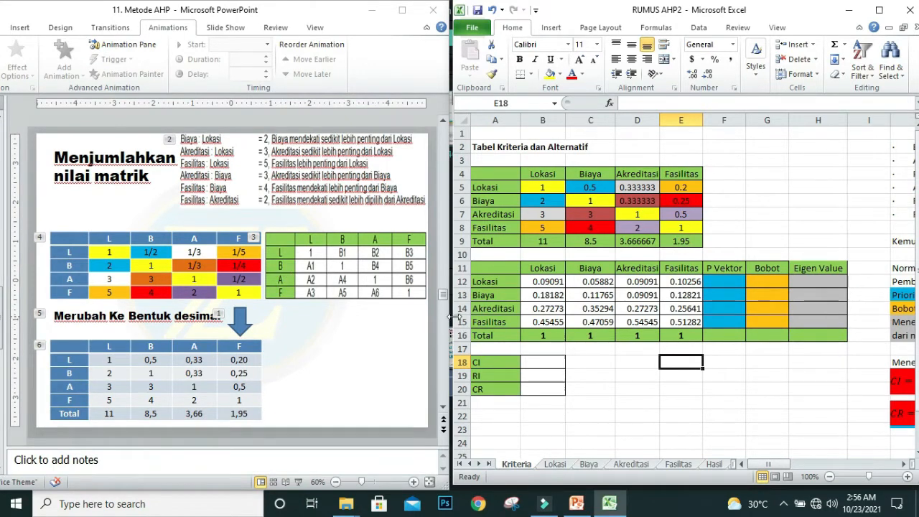
Step: Switch to the PowerPoint presentation and bring up the Normalisasi slide
scroll(250, 308, "down", 1)
scroll(247, 302, "up", 1)
left_click(275, 315)
scroll(275, 311, "down", 1)
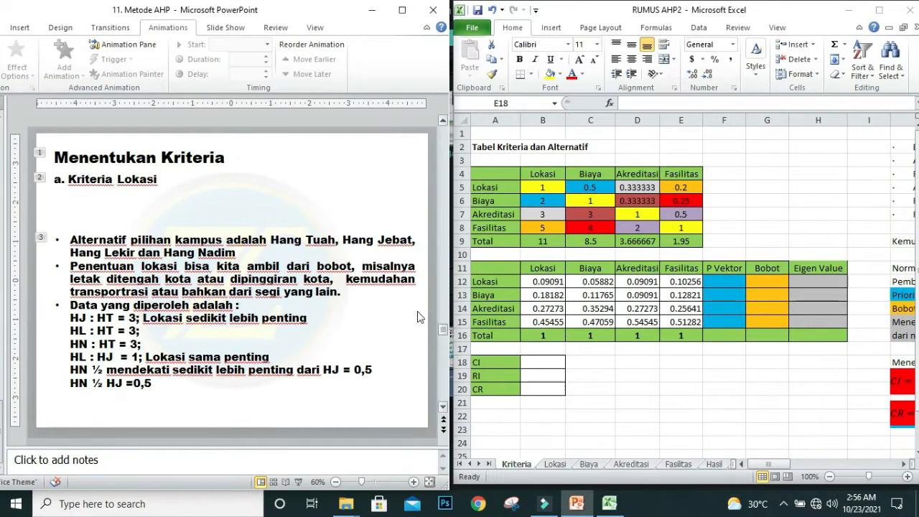
scroll(316, 310, "down", 1)
scroll(321, 310, "up", 1)
scroll(321, 310, "down", 1)
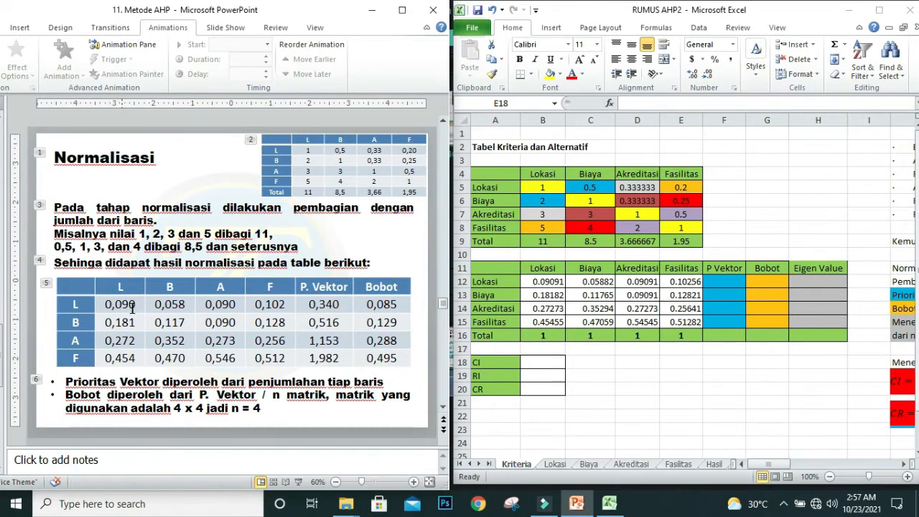
Step: Compare the normalized Lokasi and Fasilitas columns in Excel cell by cell with the table on the Normalisasi slide
left_click(545, 282)
left_click(545, 282)
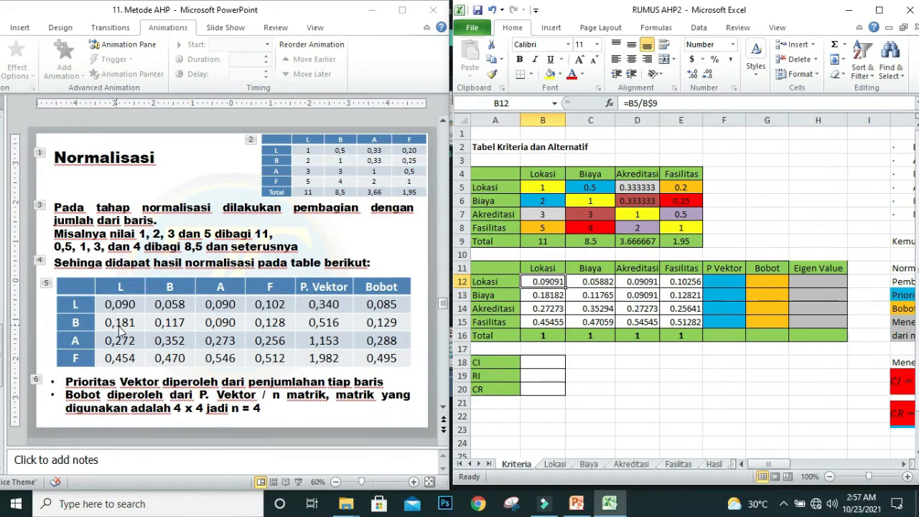
left_click(553, 298)
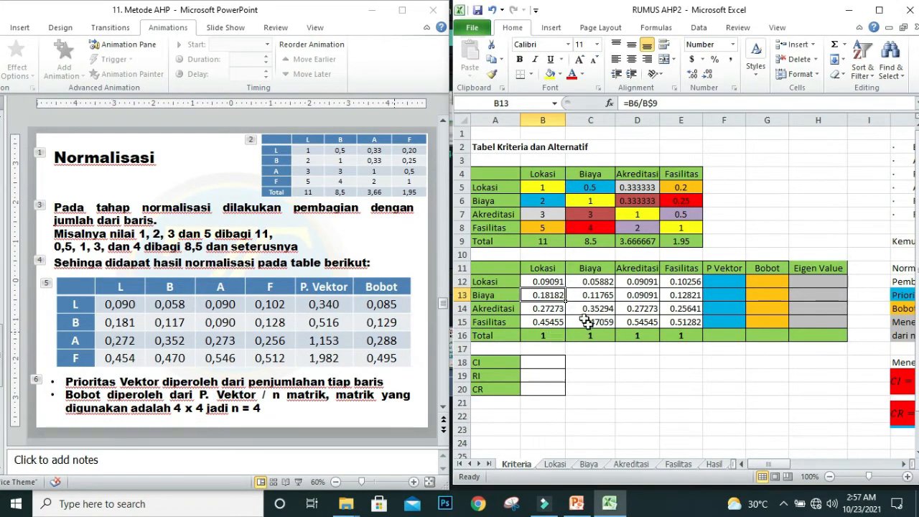
left_click(551, 308)
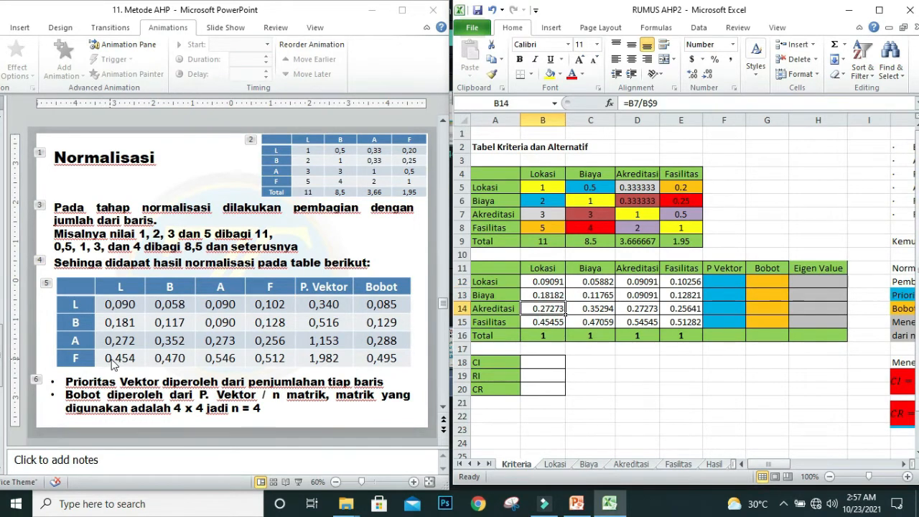
left_click(551, 323)
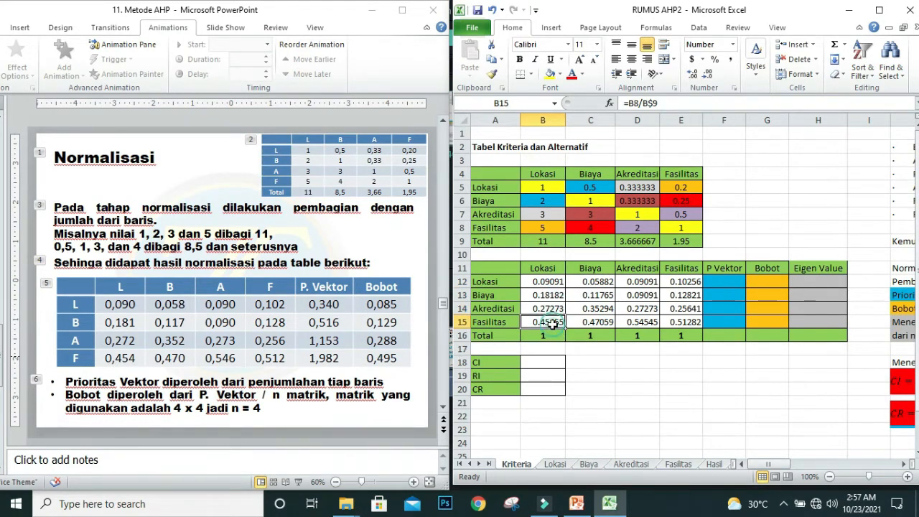
left_click(690, 282)
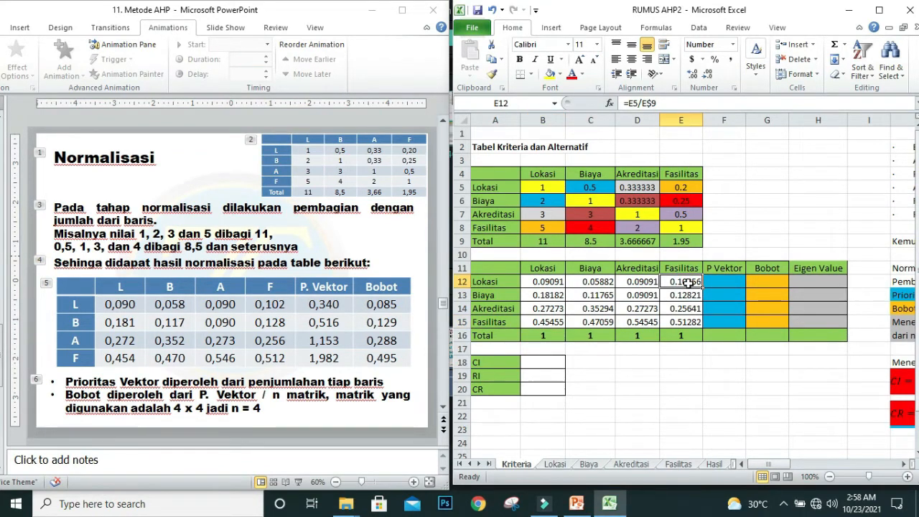
left_click(691, 297)
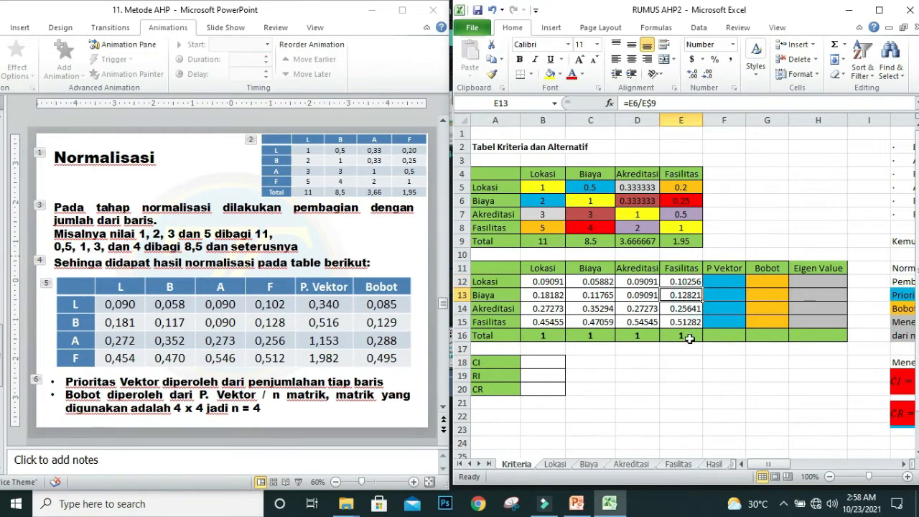
left_click(688, 309)
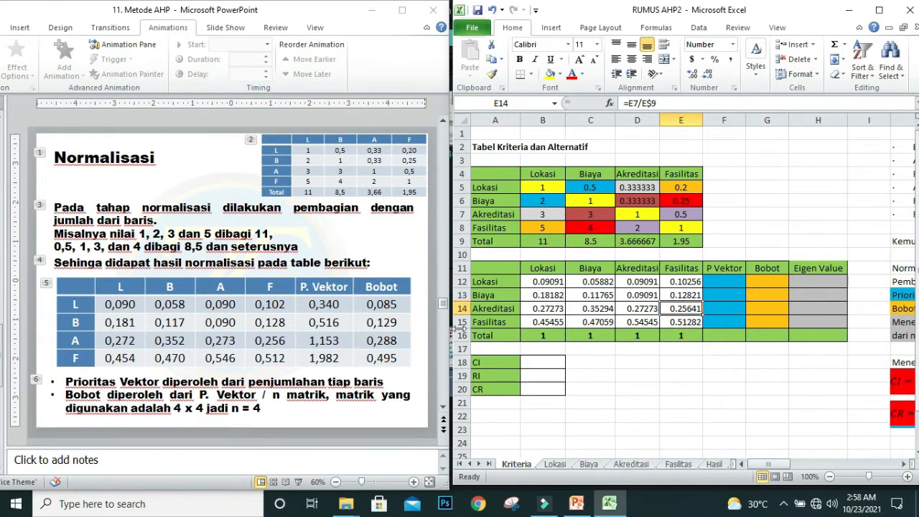
left_click(687, 321)
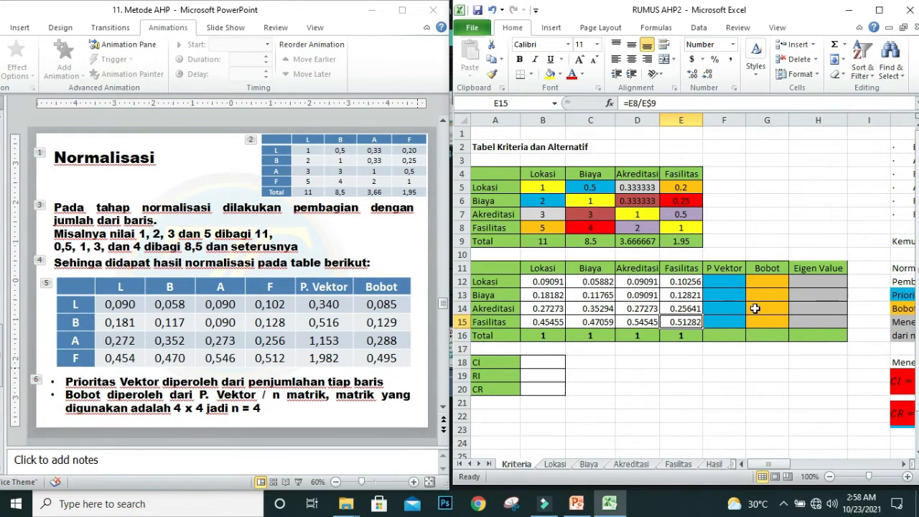
Step: Enter =SUM(B12:E12) in P Vektor cell F12, fill it down to F15, and check the row sums against the Normalisasi slide
left_click(728, 282)
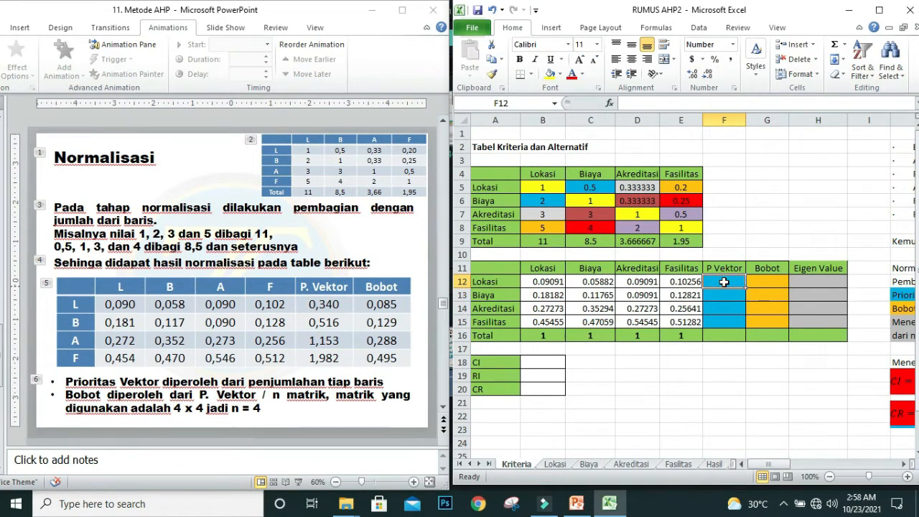
left_click(837, 46)
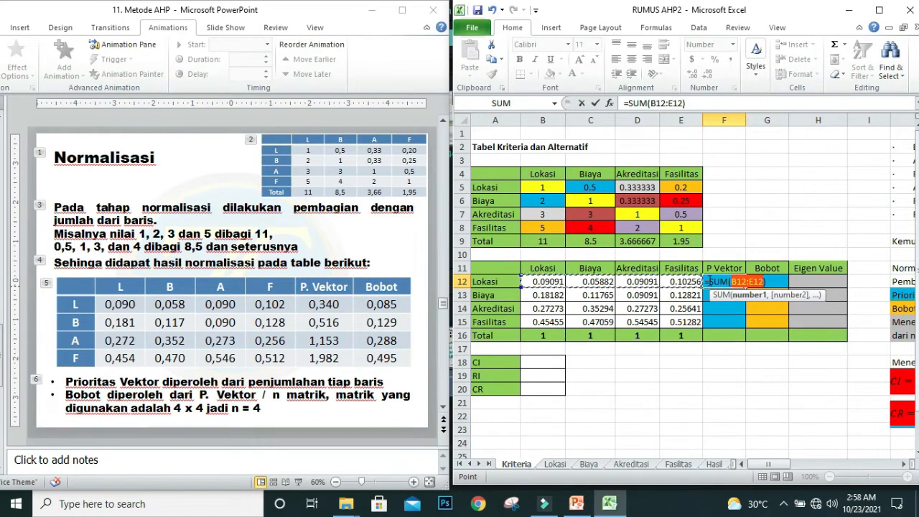
key("Return")
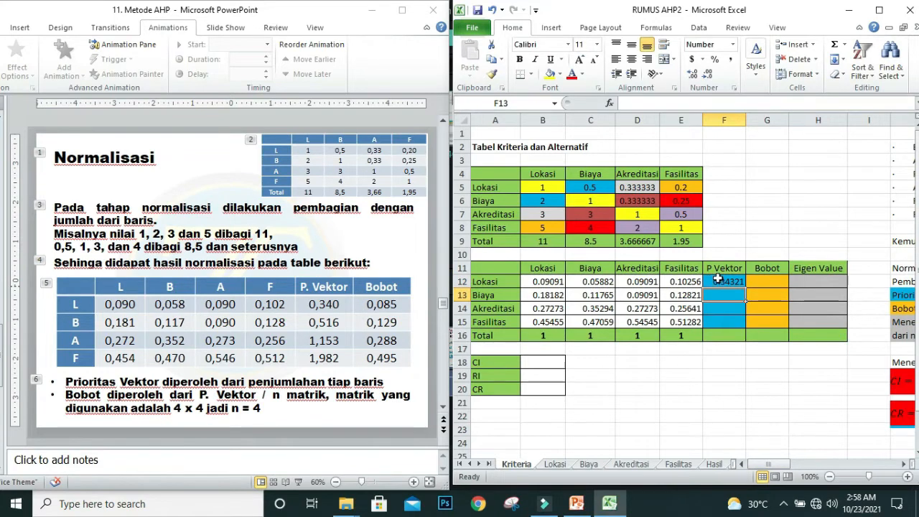
left_click(729, 283)
left_click_drag(746, 290, 746, 329)
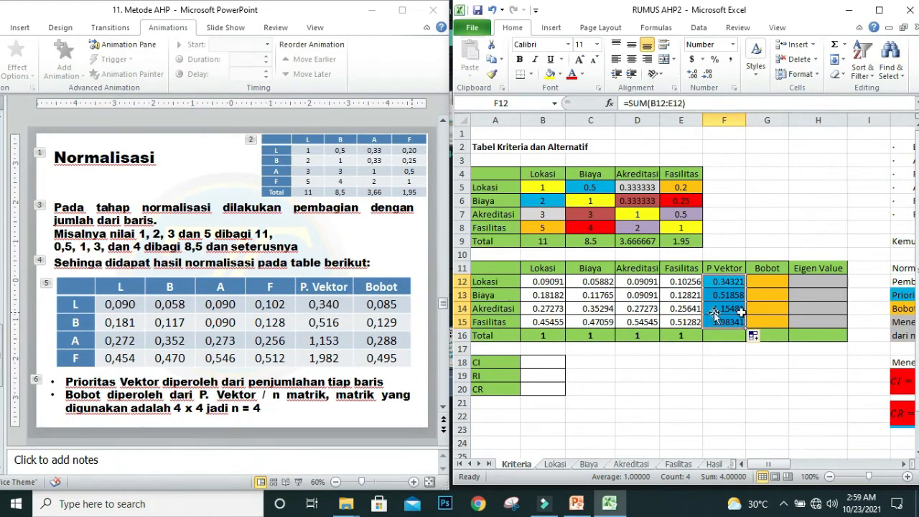
left_click(736, 284)
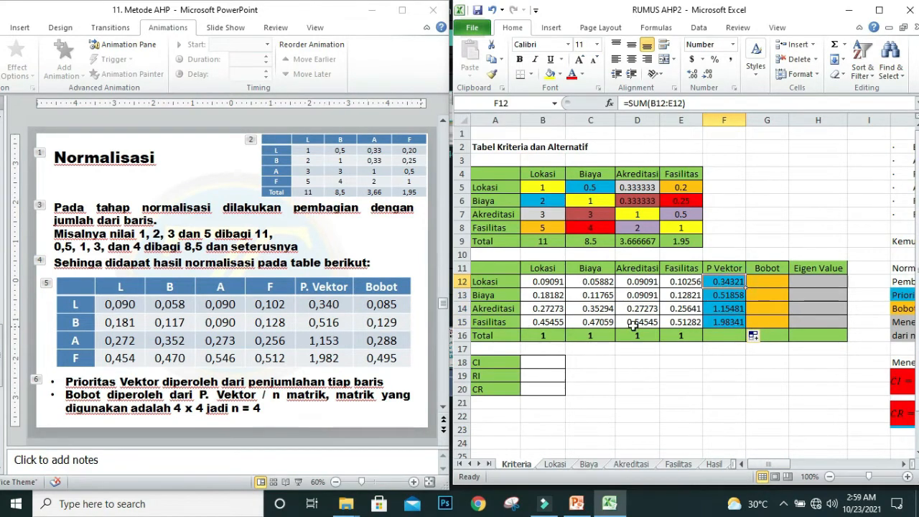
left_click(727, 304)
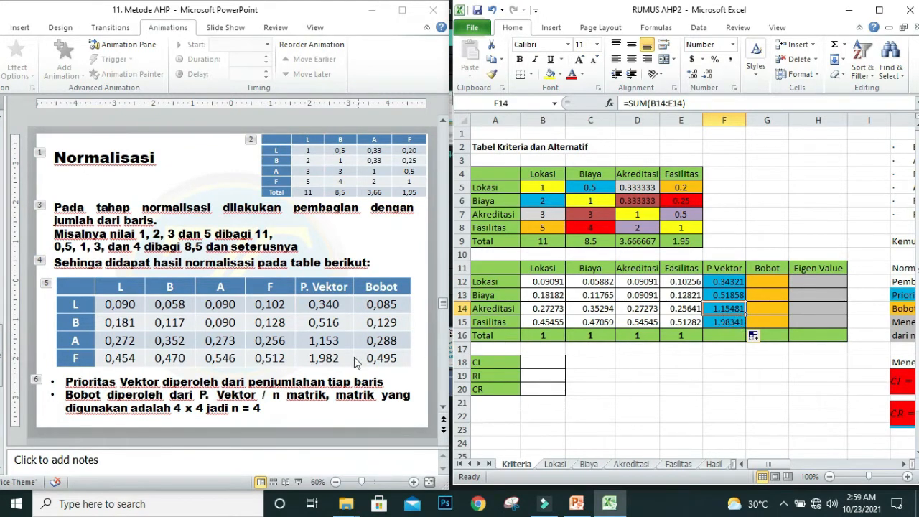
left_click(733, 323)
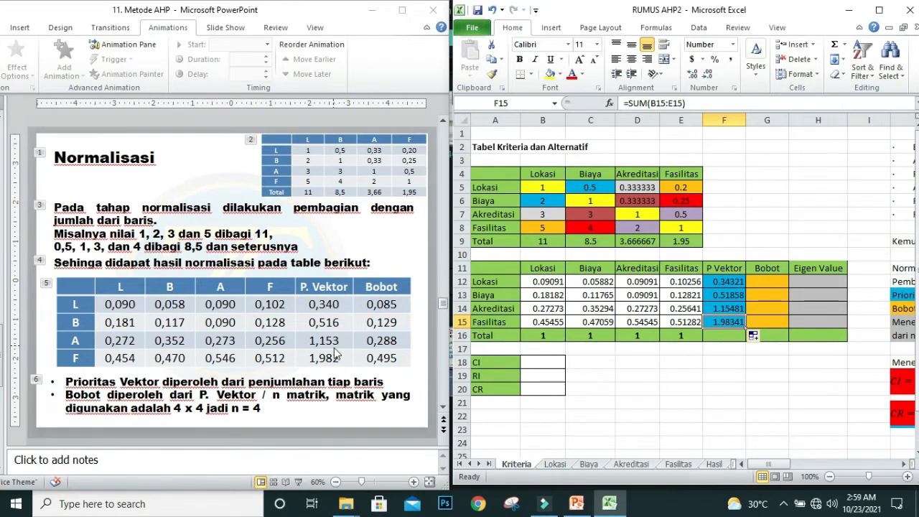
left_click(728, 282)
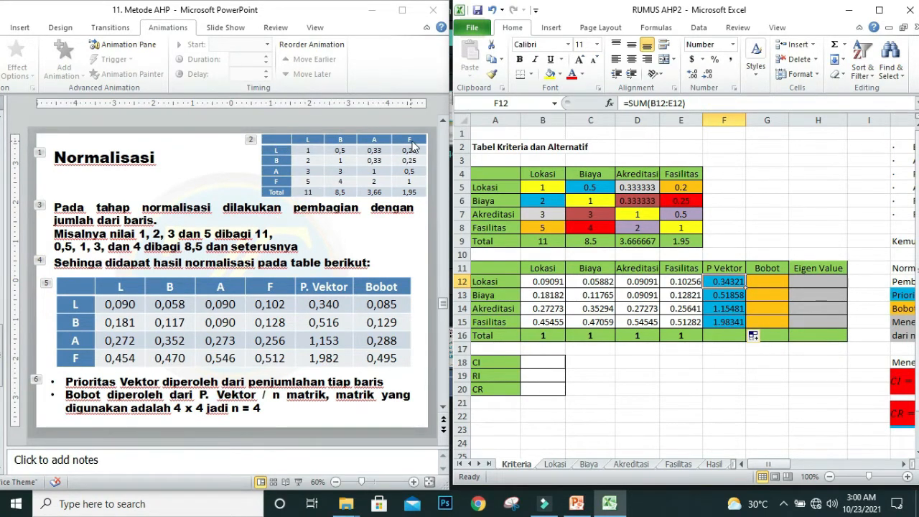
Step: Enter =F12/4 in Bobot cell G12, fill it down to G15, and check the weights against the Normalisasi slide
left_click(768, 281)
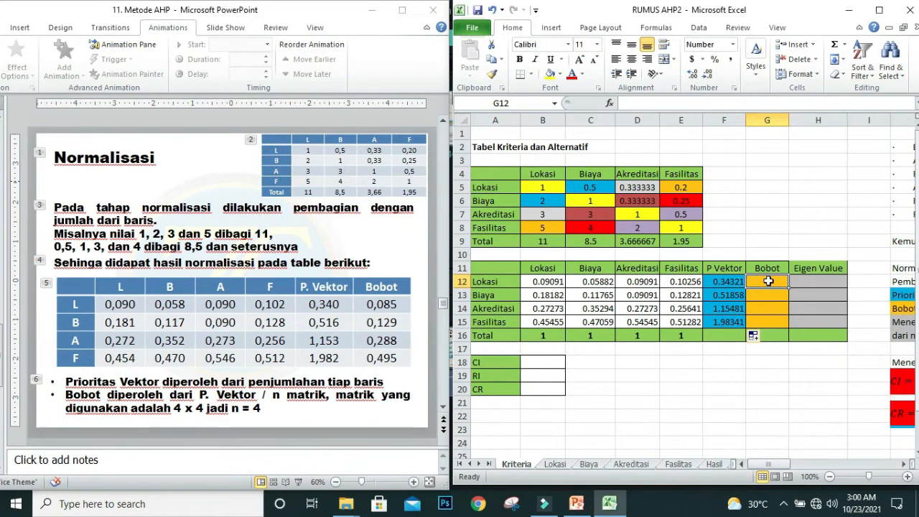
type("=")
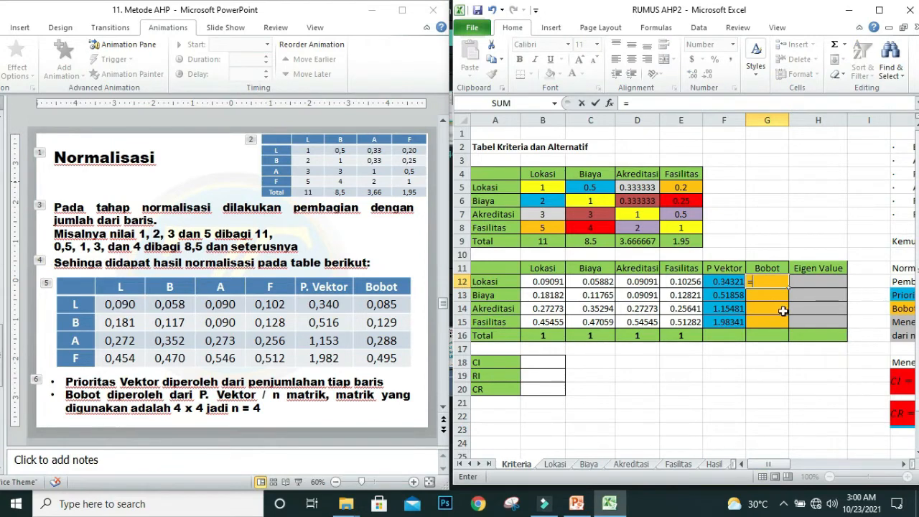
left_click(725, 282)
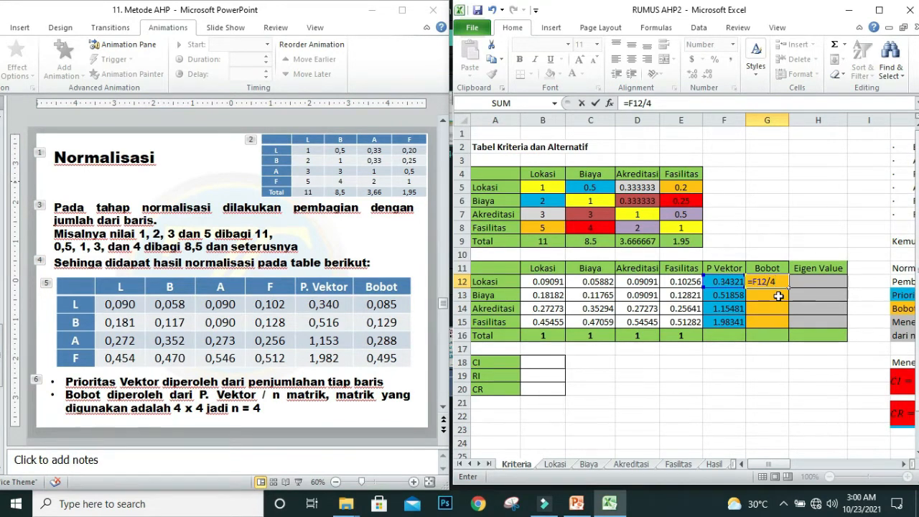
key("Return")
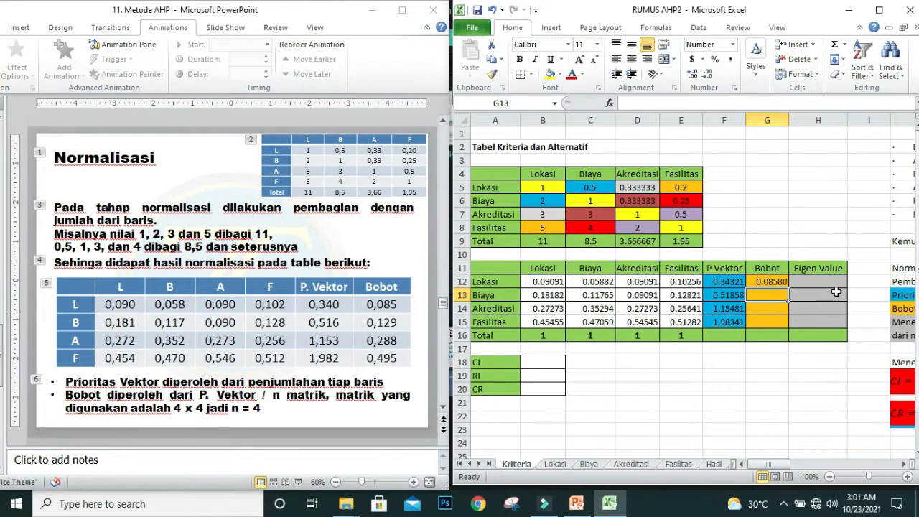
left_click(769, 285)
left_click_drag(787, 288, 794, 329)
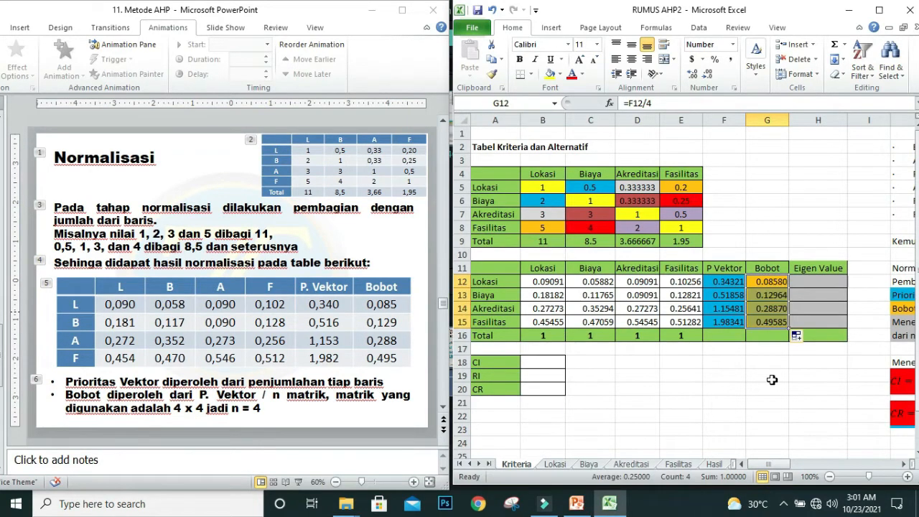
left_click(763, 294)
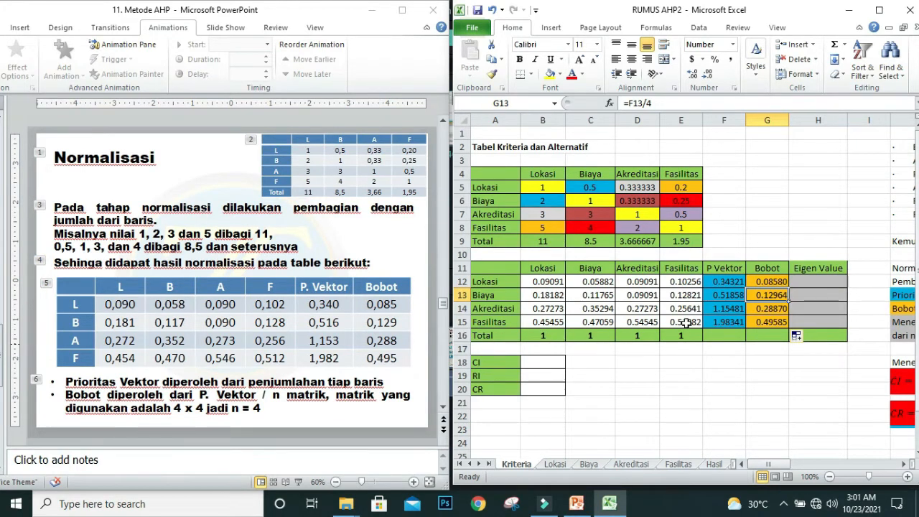
left_click(772, 309)
left_click(773, 321)
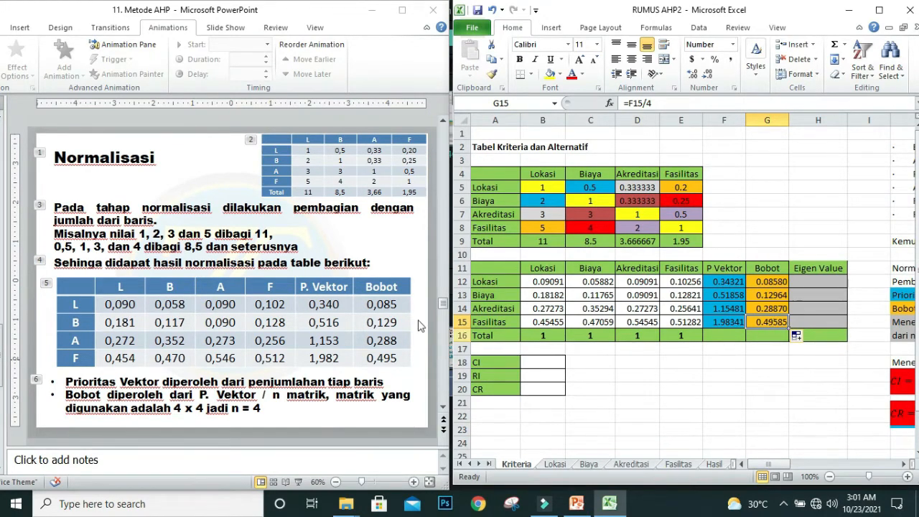
Step: Bring up the Menentukan Eigen Value slide in PowerPoint and return to the Lokasi row's Bobot value in Excel
left_click(310, 303)
scroll(310, 303, "down", 2)
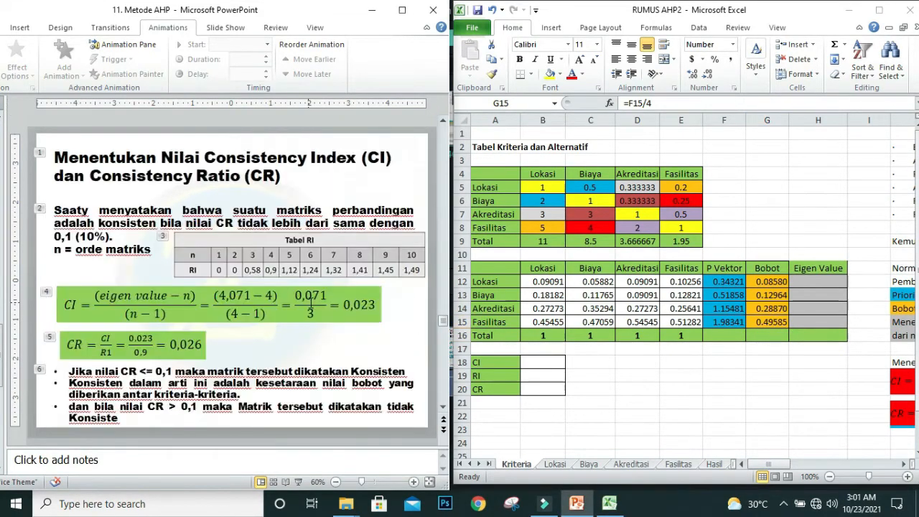
scroll(310, 305, "up", 1)
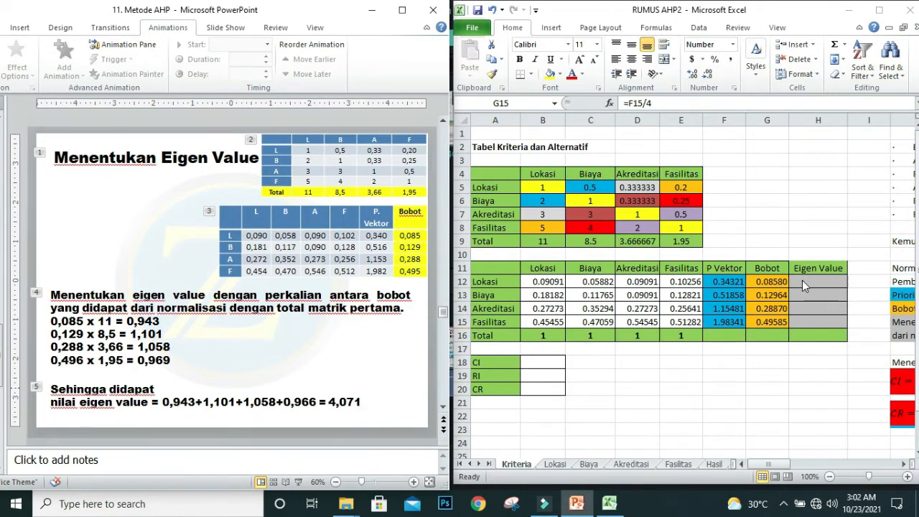
left_click(760, 281)
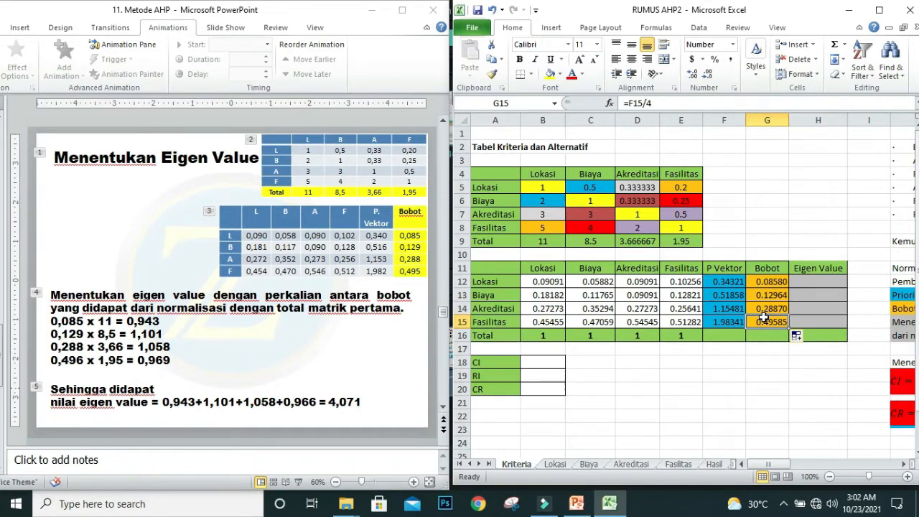
Step: Enter =G12*B9 in the Lokasi row's Eigen Value cell H12, multiplying its Bobot by the first matrix's Lokasi total
left_click(765, 281)
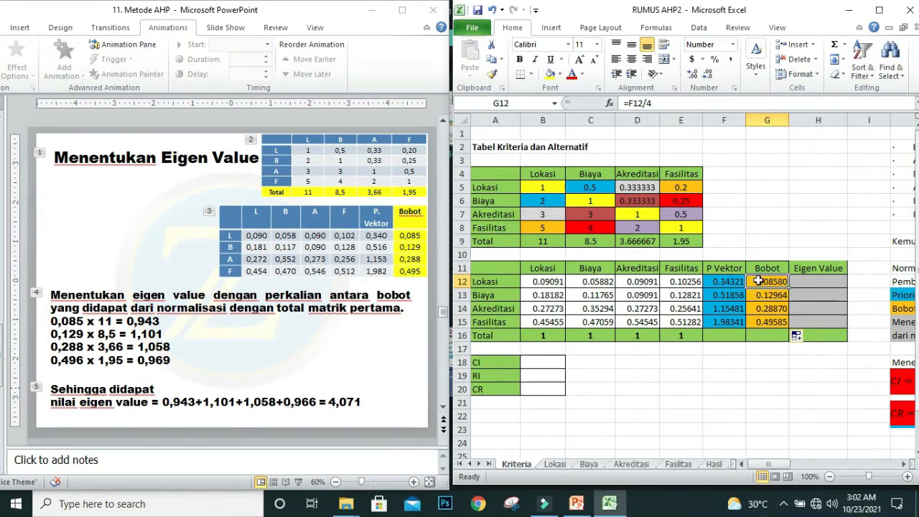
left_click(543, 242)
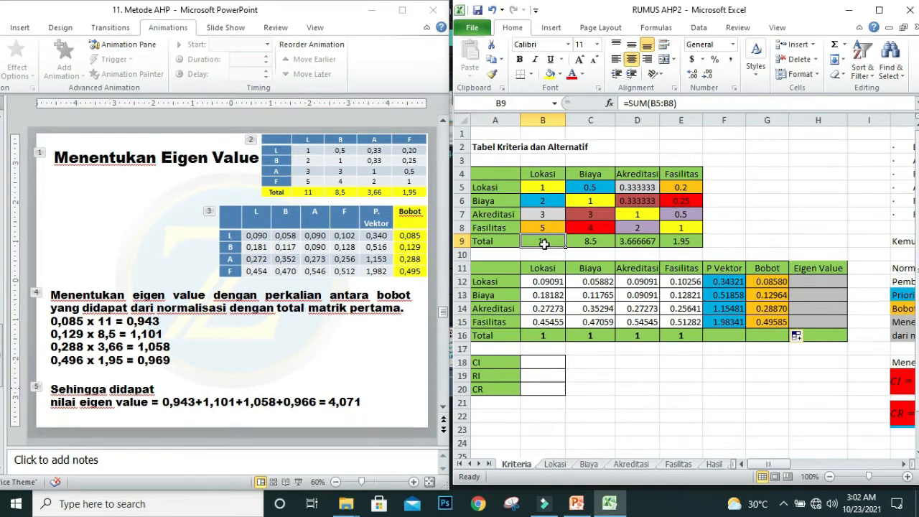
left_click(809, 282)
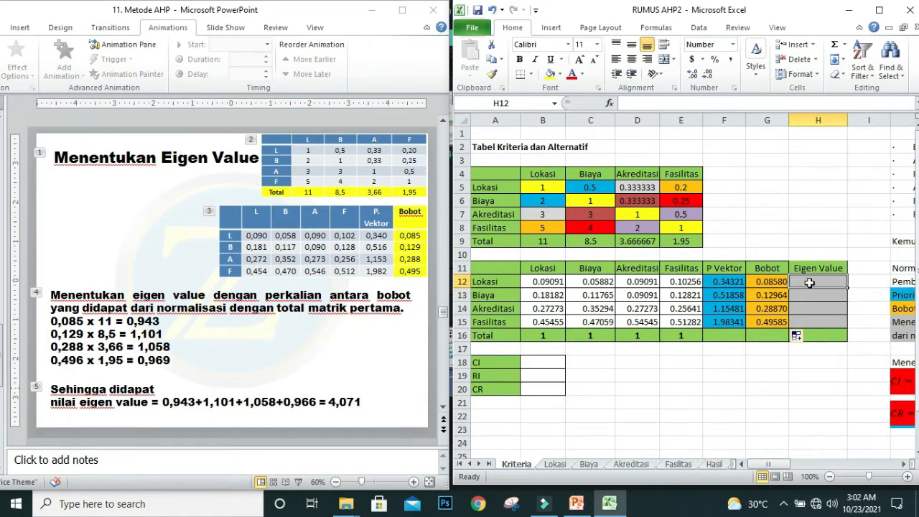
type("=")
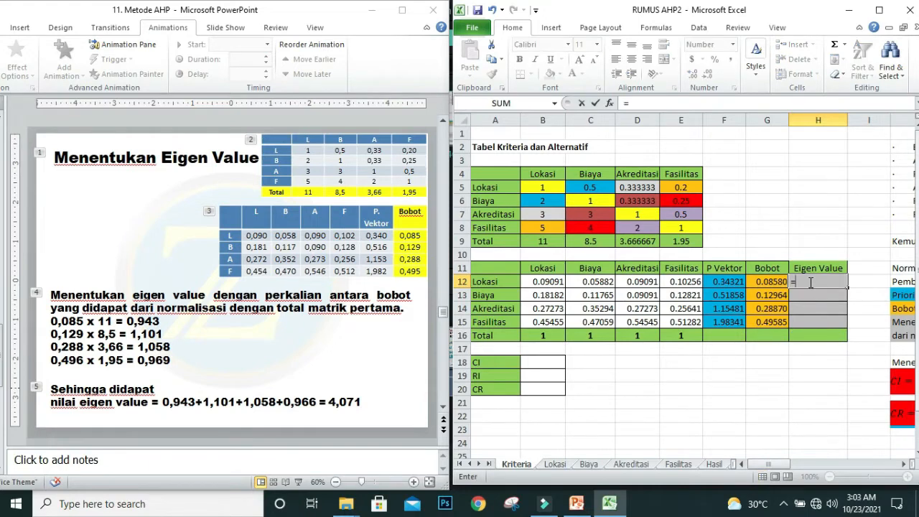
left_click(759, 281)
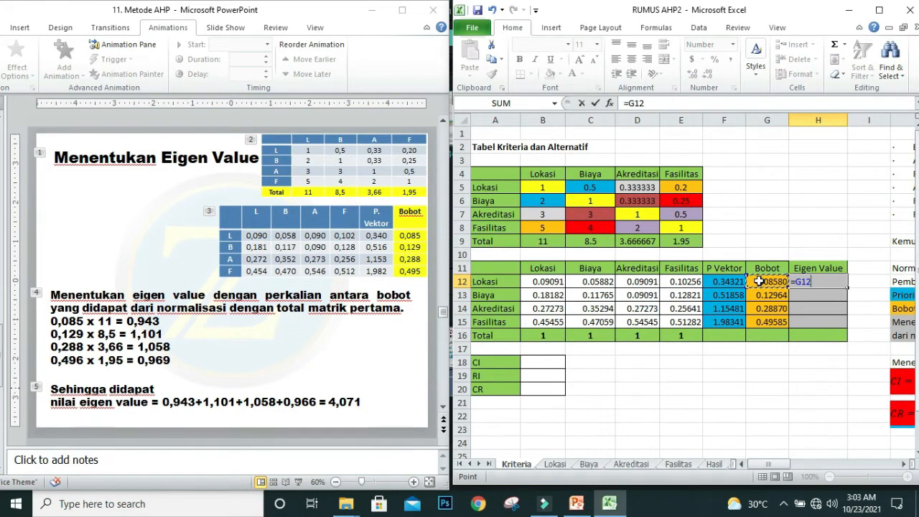
type("*")
left_click(544, 243)
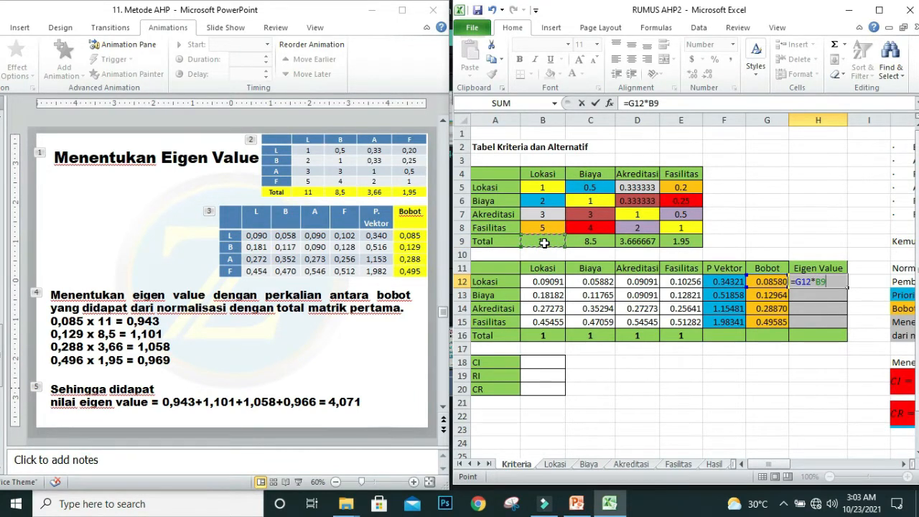
key("Return")
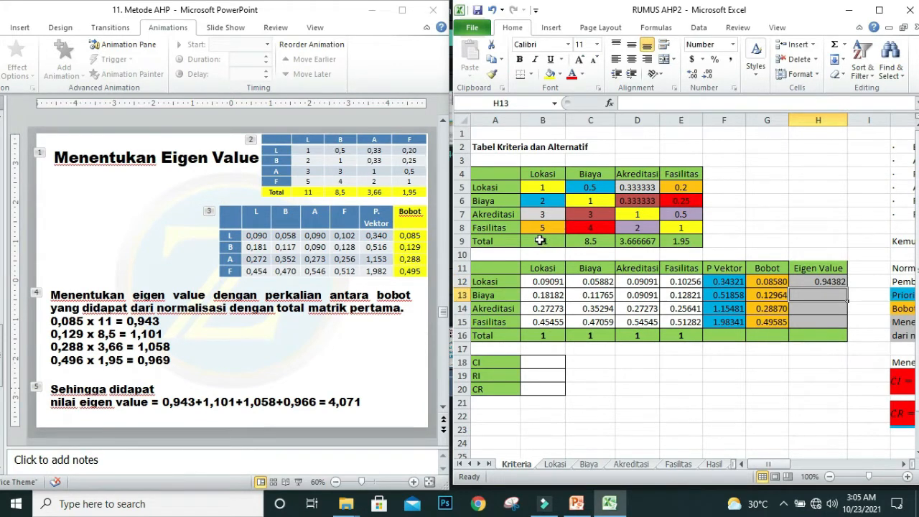
Step: Enter =G13*C9 in the Biaya row's Eigen Value cell H13
type("=")
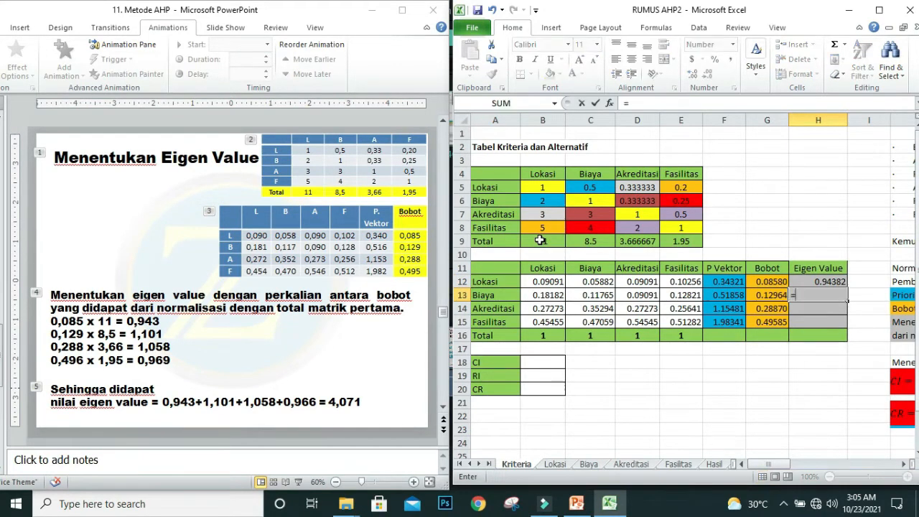
left_click(770, 294)
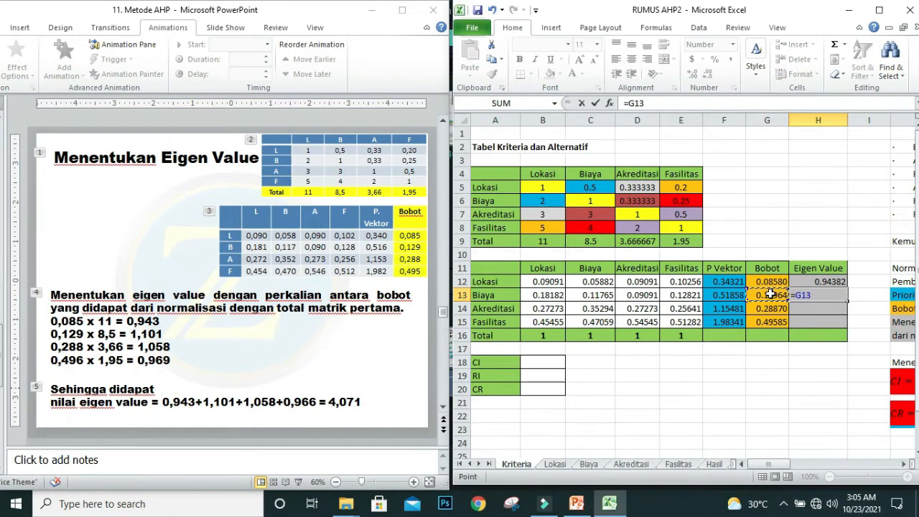
type("*")
left_click(590, 240)
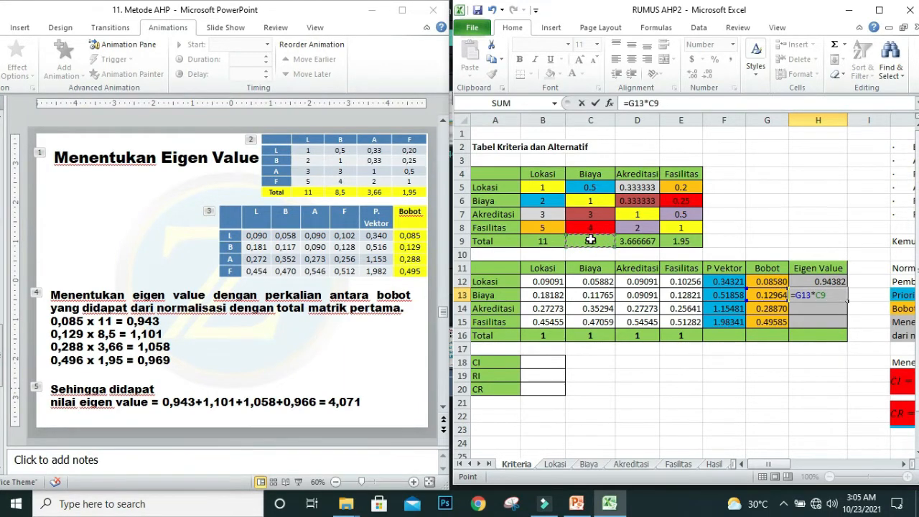
key("Return")
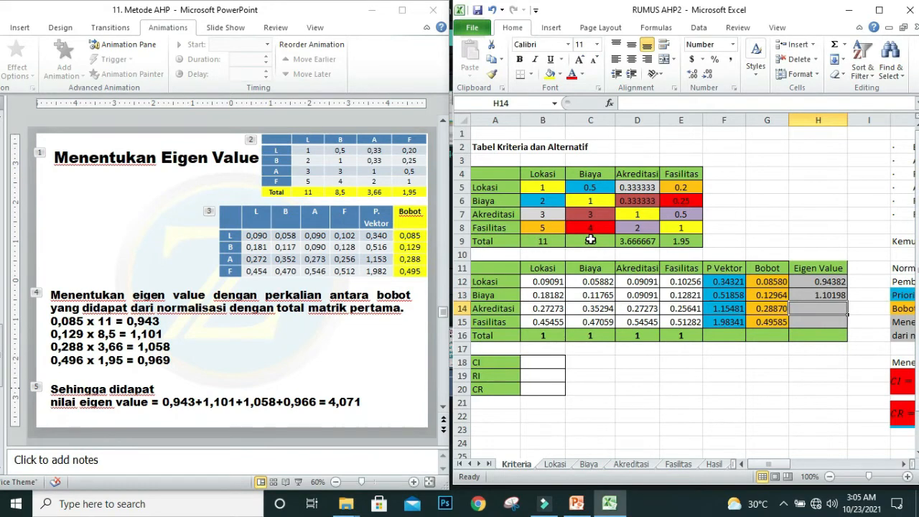
Step: Enter =G14*D9 in the Akreditasi row's Eigen Value cell H14
type("=")
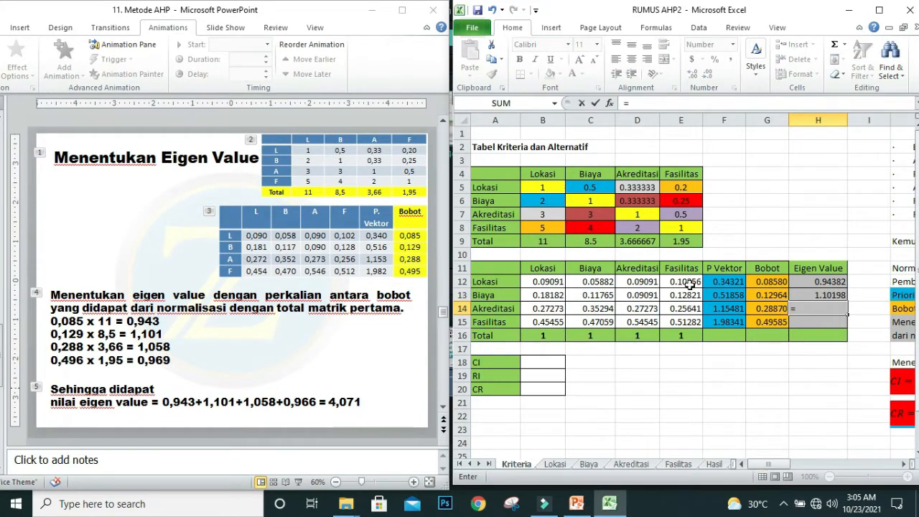
left_click(763, 310)
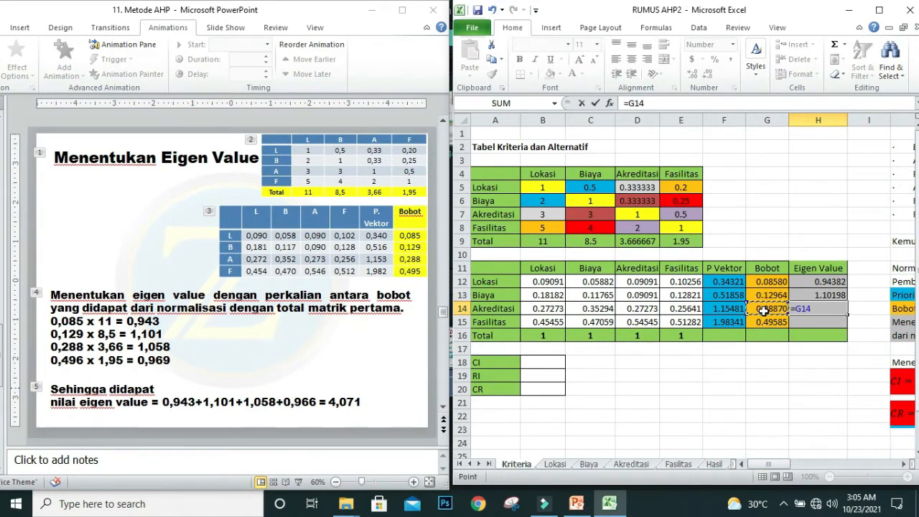
type("*")
left_click(637, 241)
key("Return")
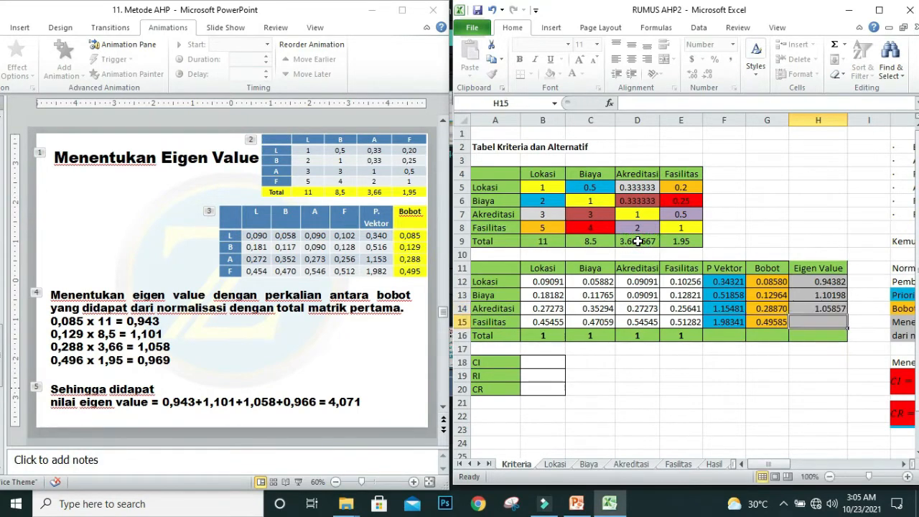
Step: Enter =G15*E9 in the Fasilitas row's Eigen Value cell H15
type("=")
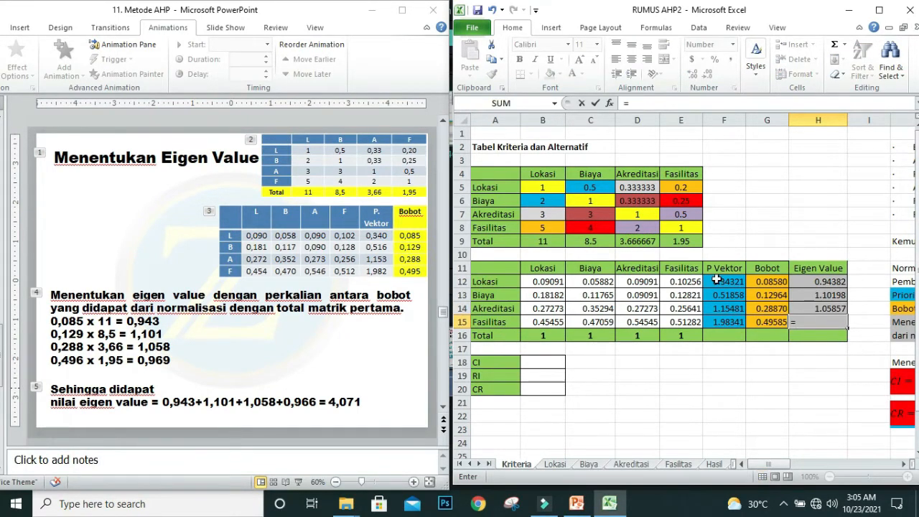
left_click(759, 325)
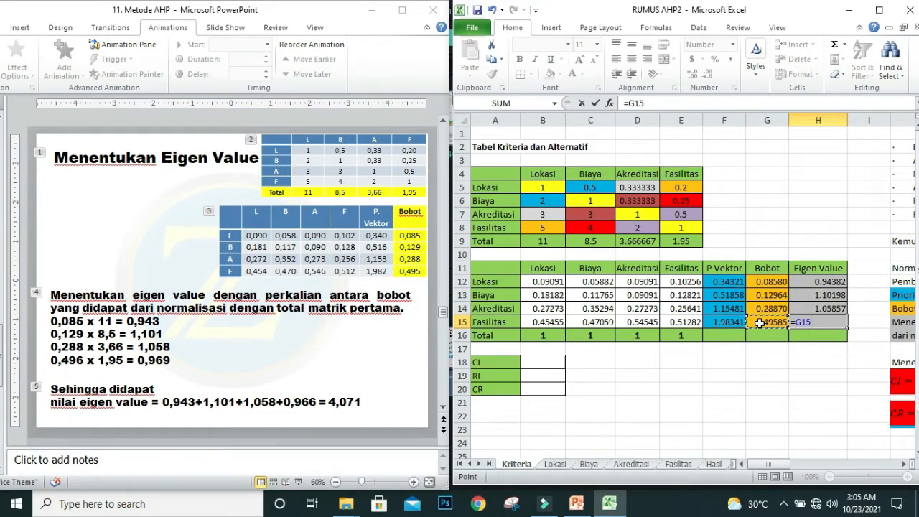
type("*")
left_click(684, 242)
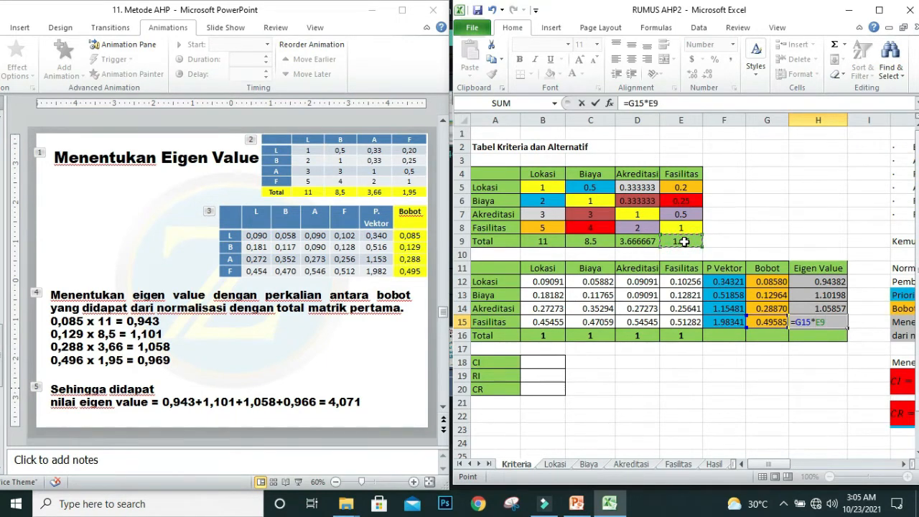
key("Return")
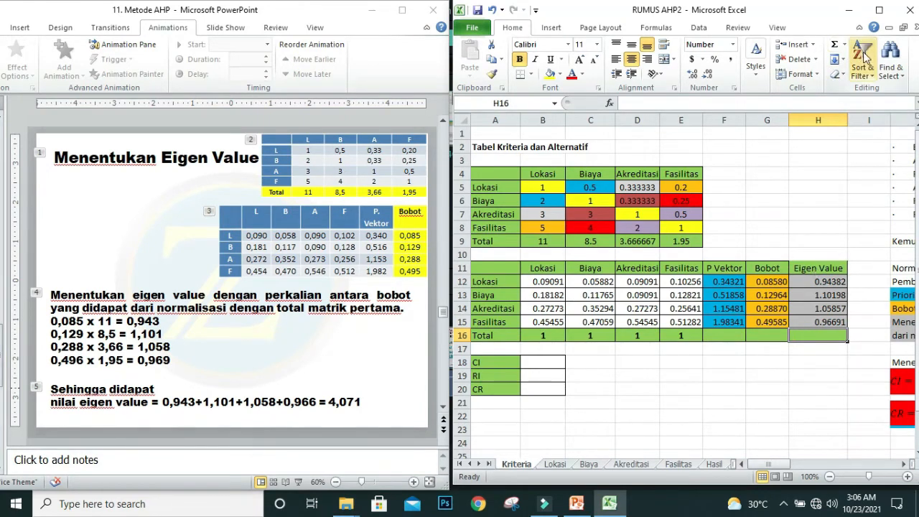
Step: Total the Eigen Value column with =SUM(H12:H15) in H16 and check each value against the Menentukan Eigen Value slide
left_click(835, 45)
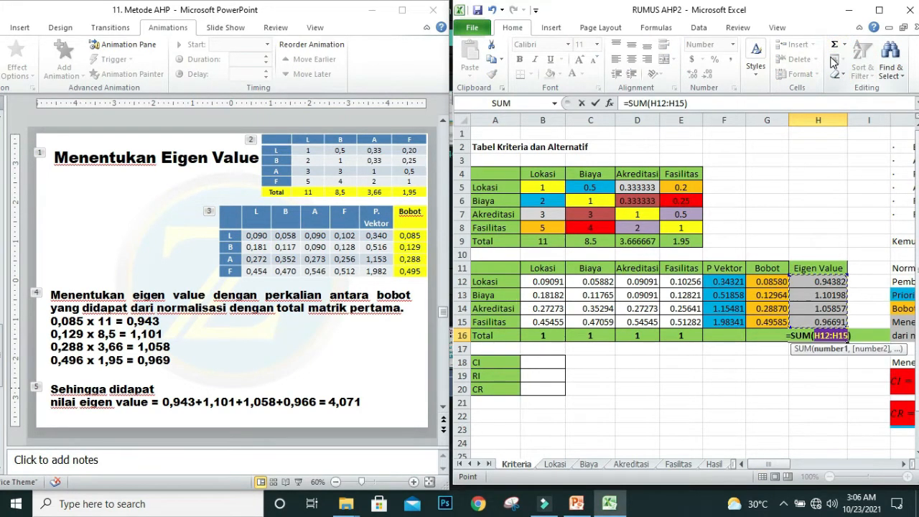
key("Return")
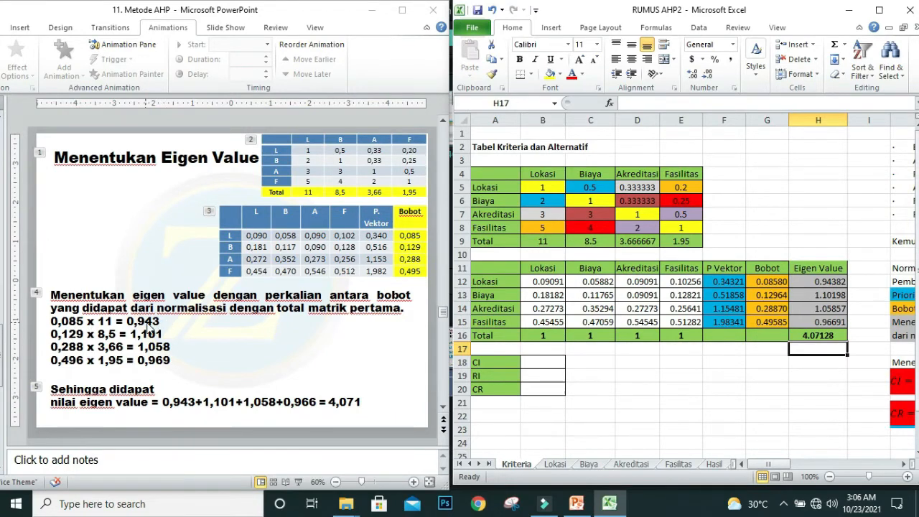
left_click(819, 281)
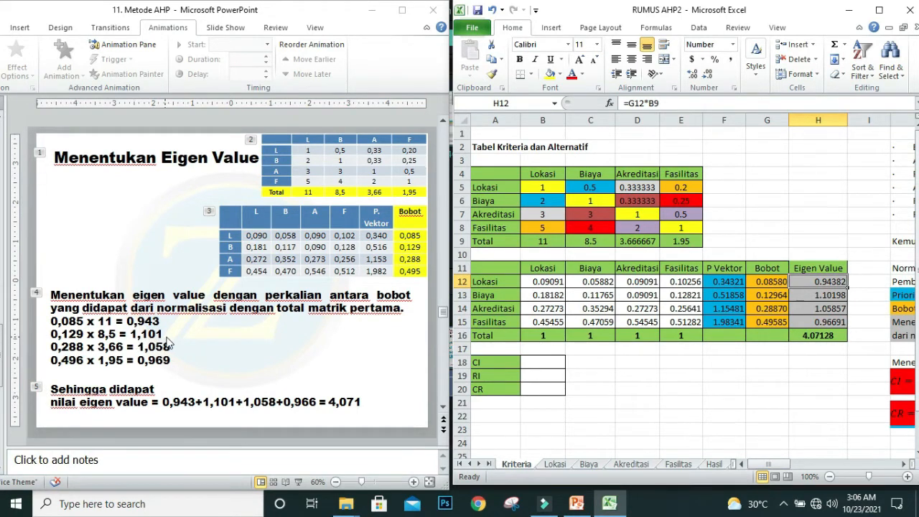
left_click(836, 297)
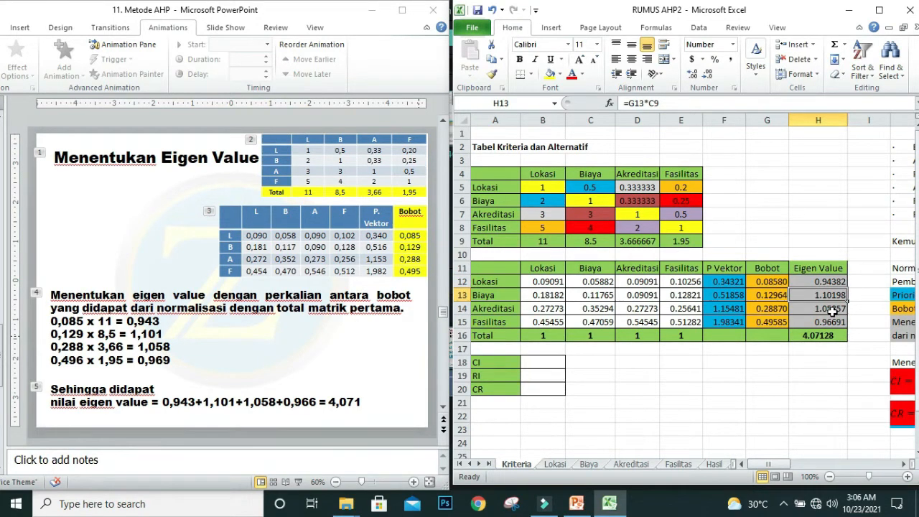
left_click(832, 310)
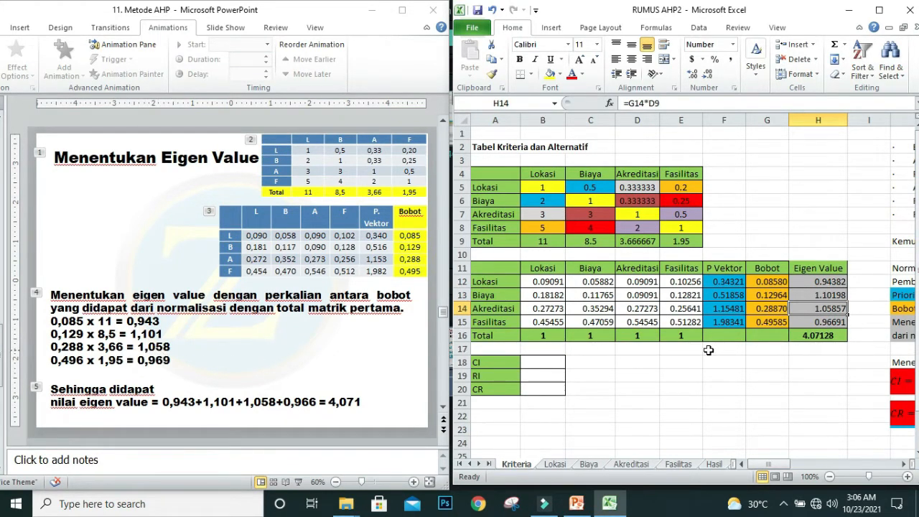
left_click(831, 323)
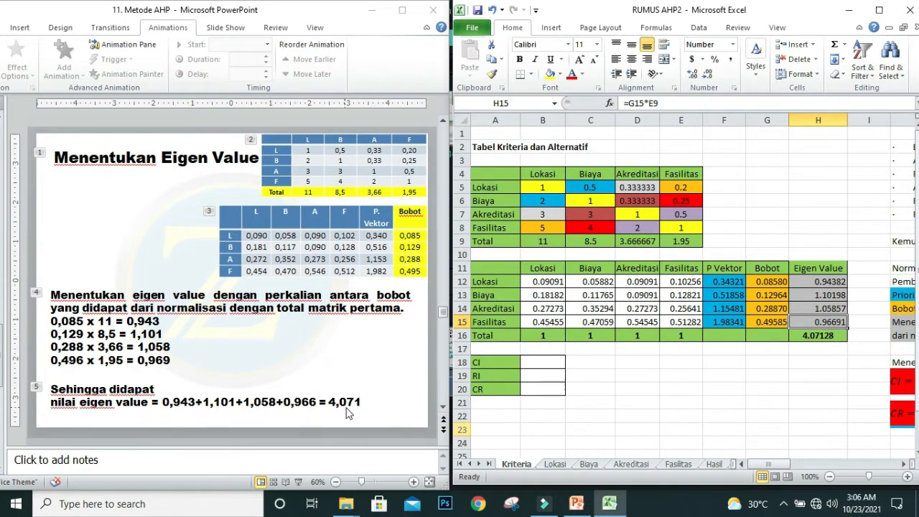
left_click(824, 342)
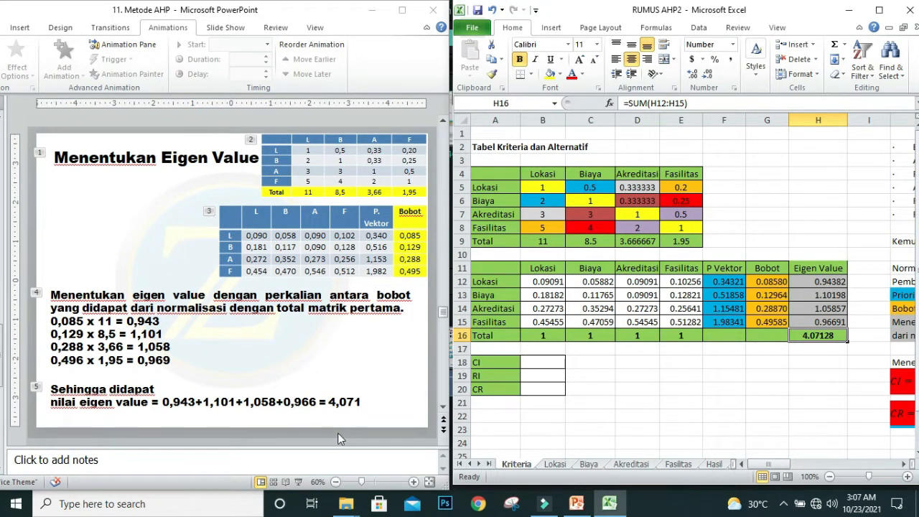
Step: Calculate the consistency index by entering =(H16-4)/(4-1) in CI cell B18
left_click(536, 363)
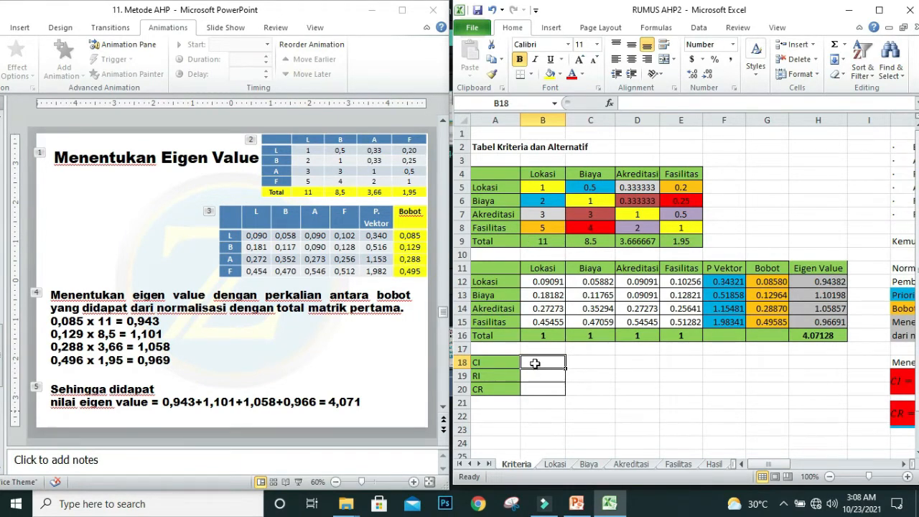
type("=")
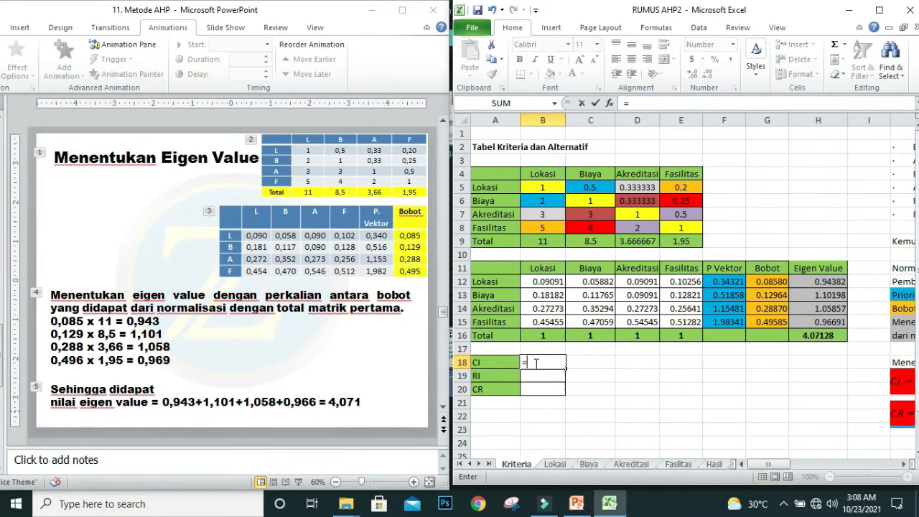
type("(")
left_click(817, 335)
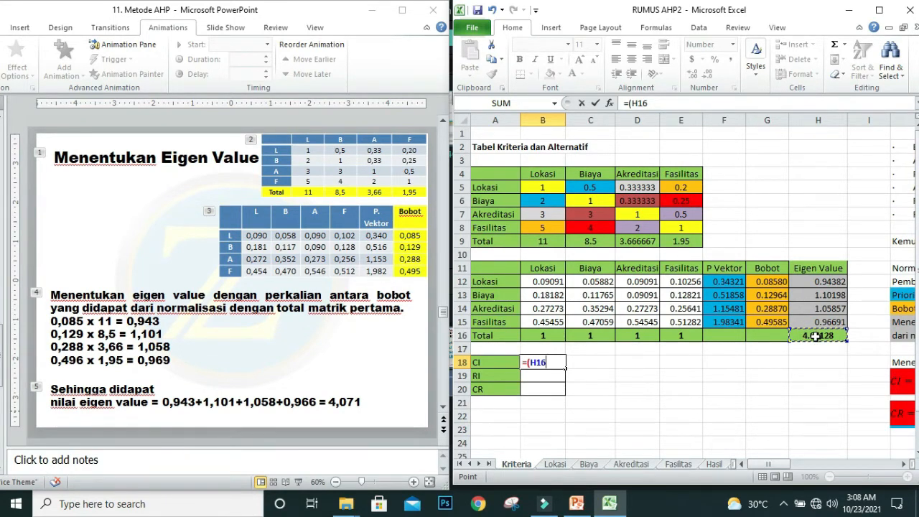
type("-4)")
type("/")
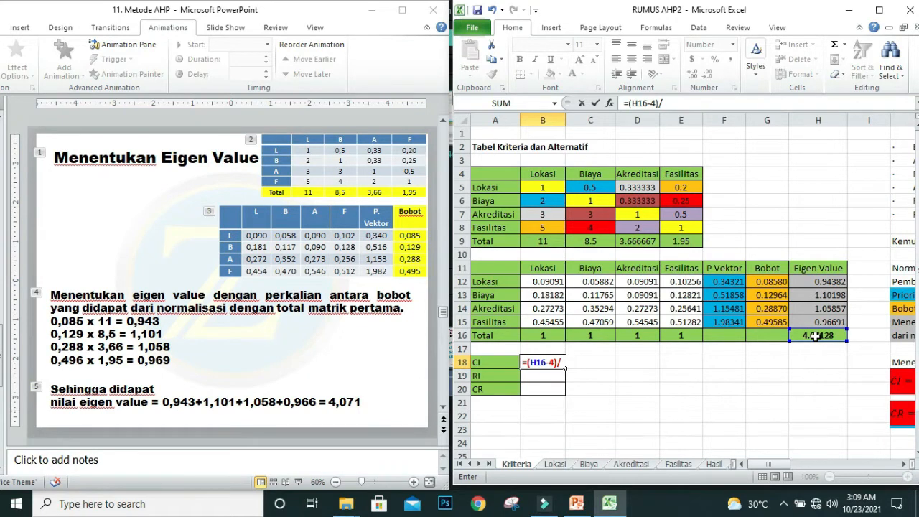
type("(4-1)")
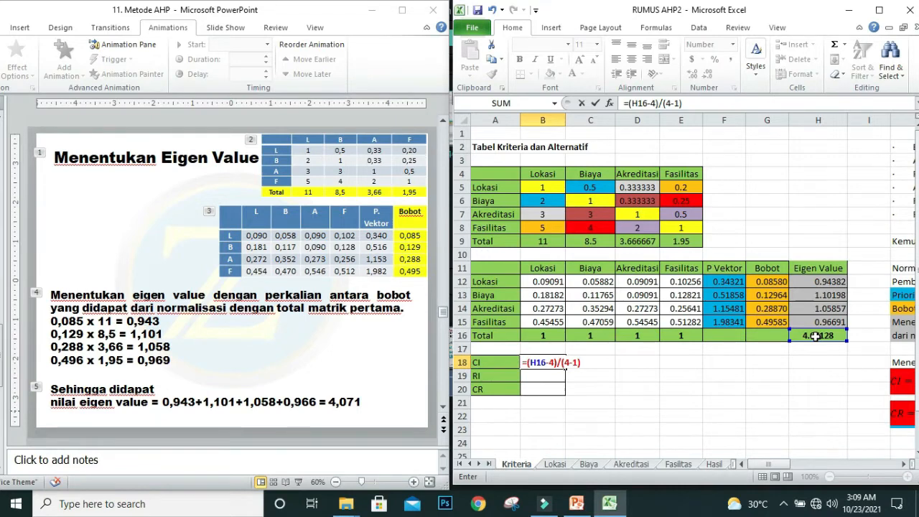
key("Return")
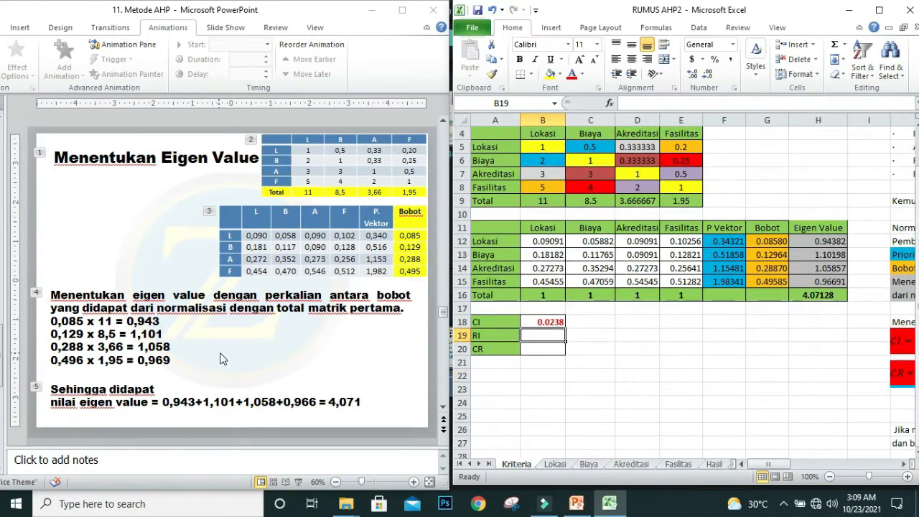
Step: Bring up the Consistency Index and Consistency Ratio slide in PowerPoint and return to RI cell B19 in Excel
left_click(220, 352)
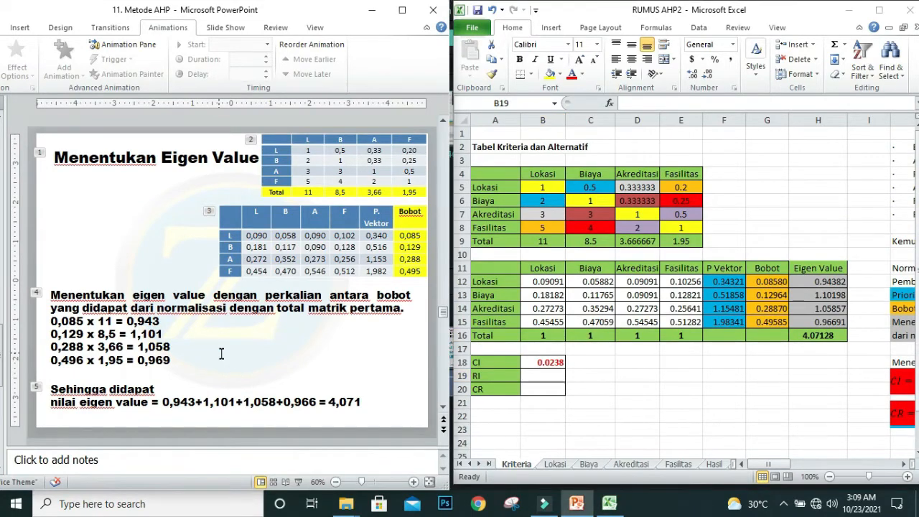
scroll(221, 352, "down", 1)
scroll(220, 356, "up", 1)
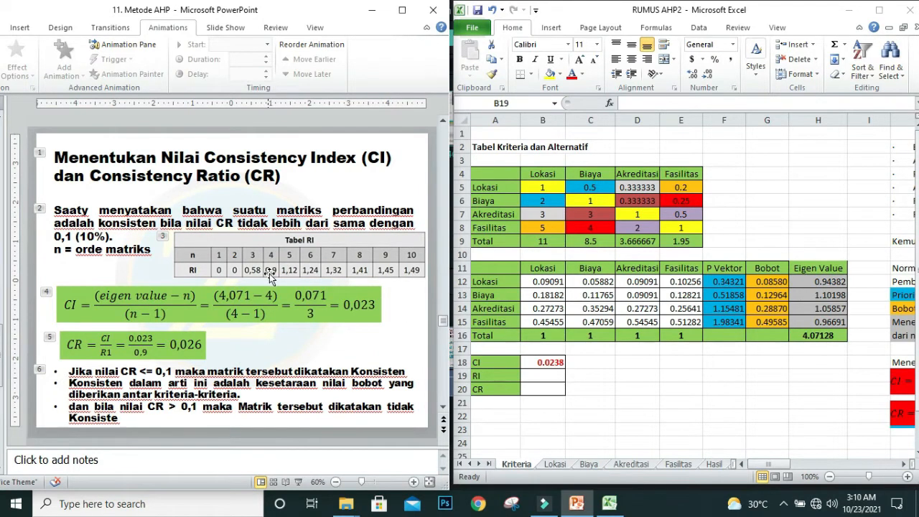
left_click(543, 373)
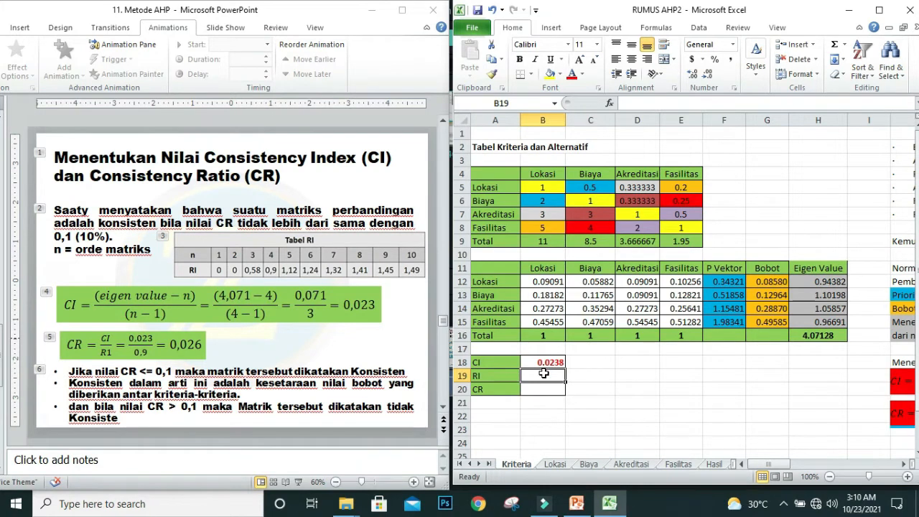
Step: Enter the random index 0.9 in RI cell B19
type("0")
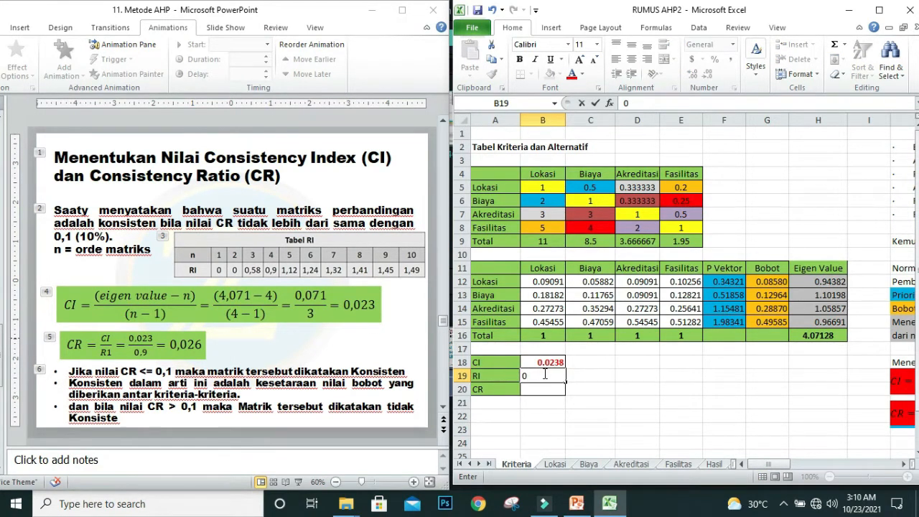
type(".9")
key("Return")
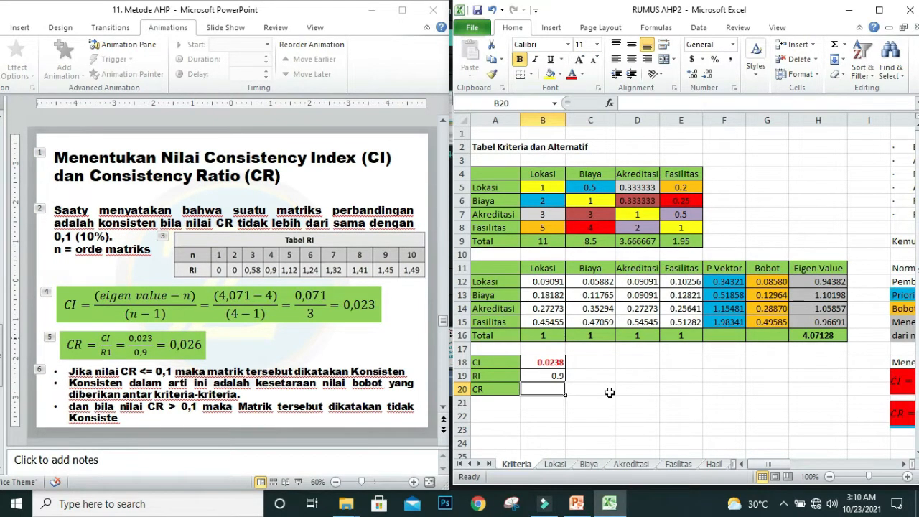
Step: Calculate the consistency ratio by entering =B18/B19 in CR cell B20
type("=")
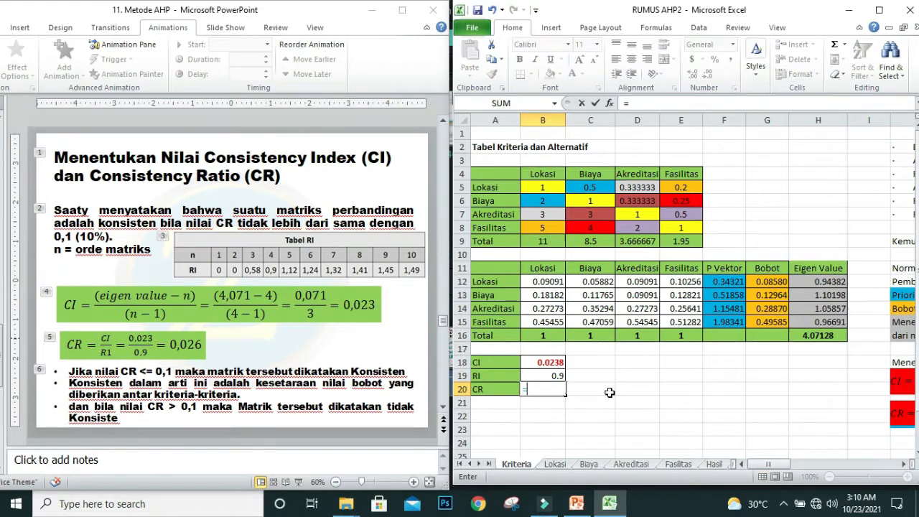
left_click(540, 362)
type("/")
left_click(542, 377)
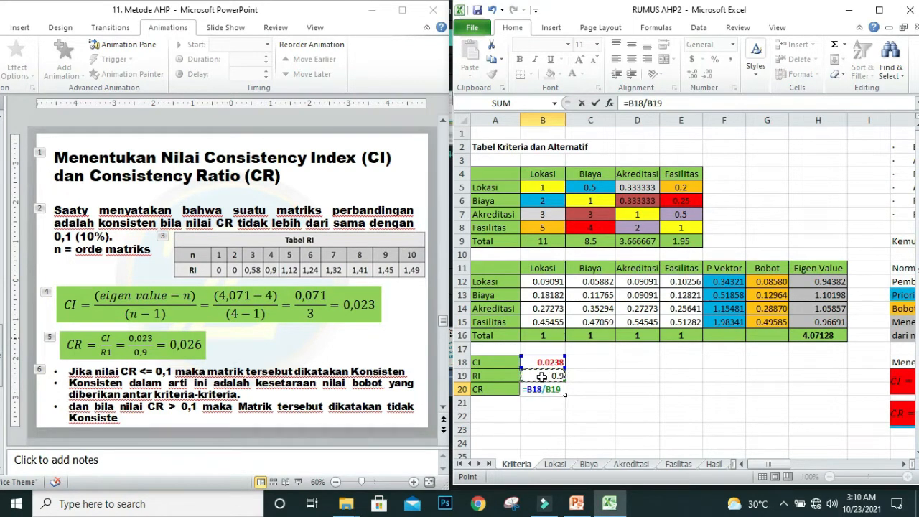
key("Return")
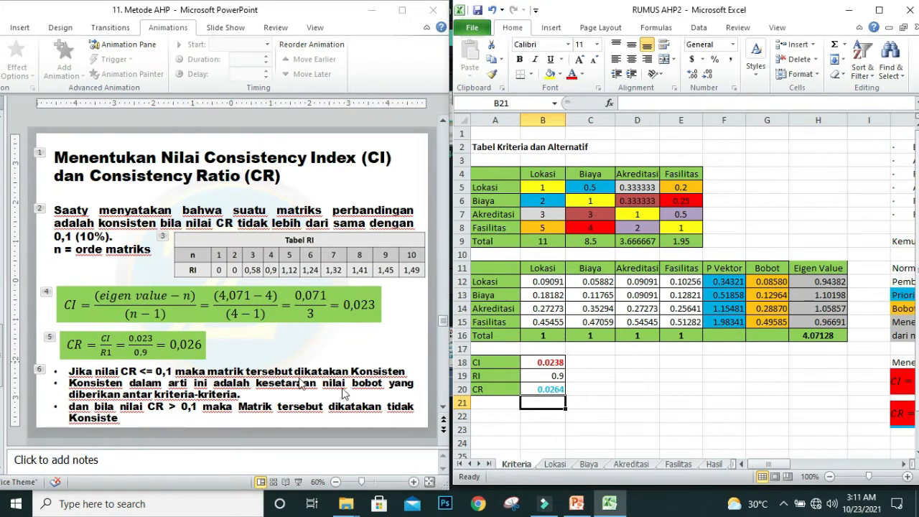
left_click(546, 388)
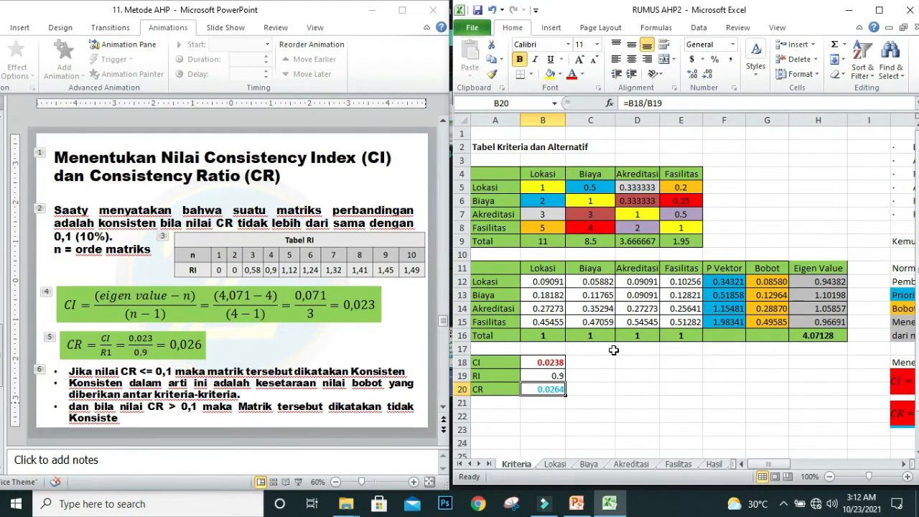
Step: Enter the label Konsisten in cell C20 beside the CR value
left_click(589, 388)
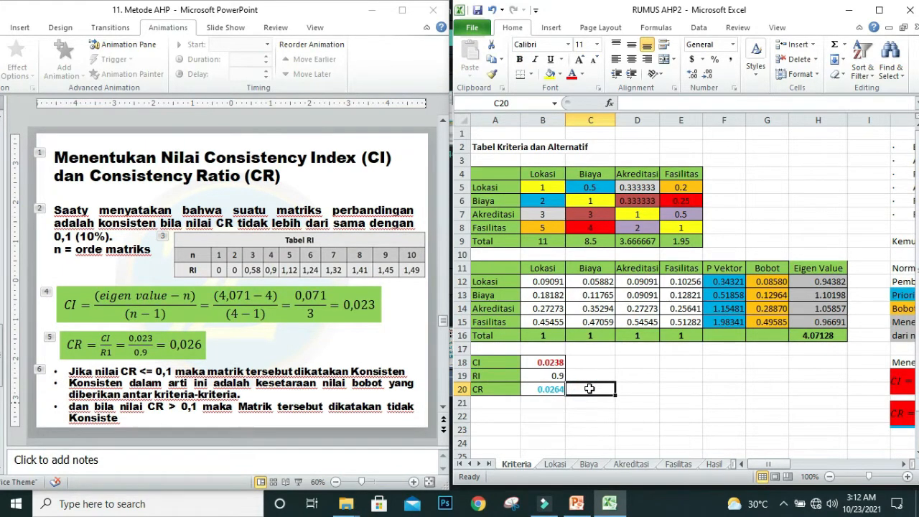
type("K")
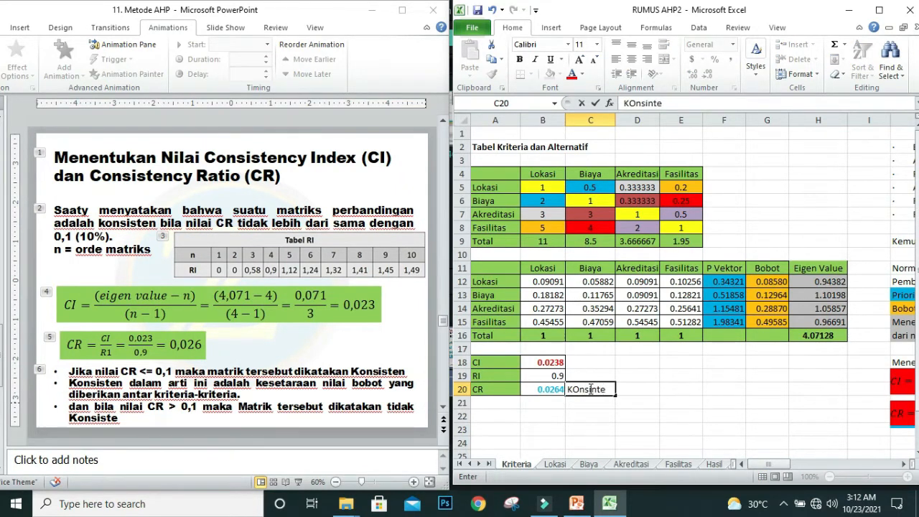
type("Onsi")
key("BackSpace")
key("BackSpace")
key("BackSpace")
key("BackSpace")
type("onsis")
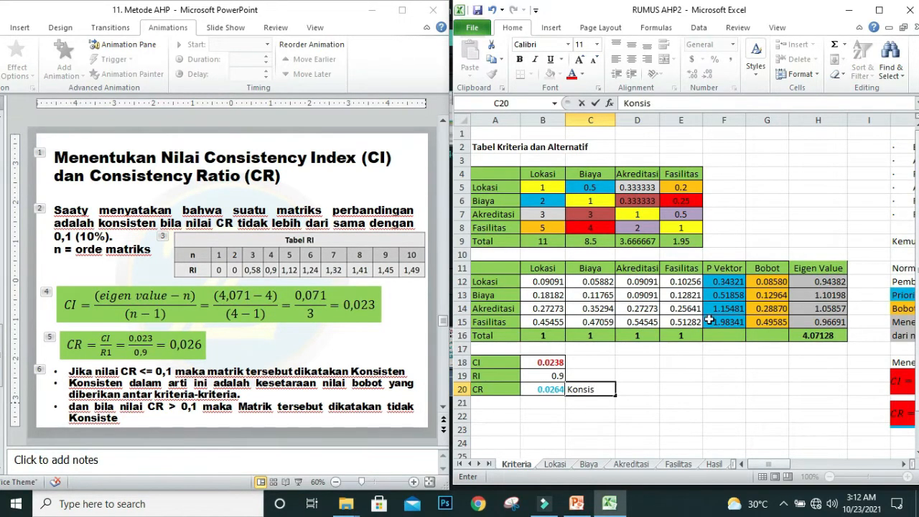
type("ten")
Step: Fill the CR value and its Konsisten label in B20:C20 with yellow
left_click_drag(540, 389, 588, 388)
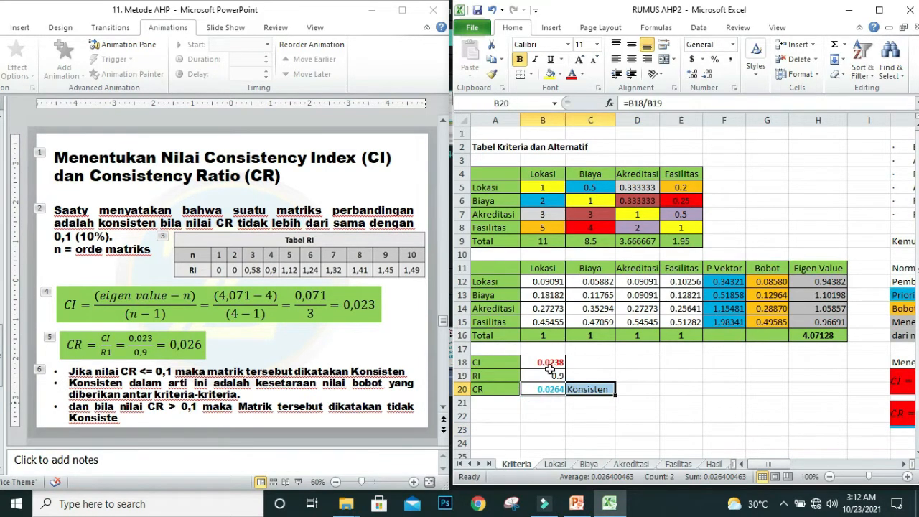
left_click(550, 73)
left_click(643, 406)
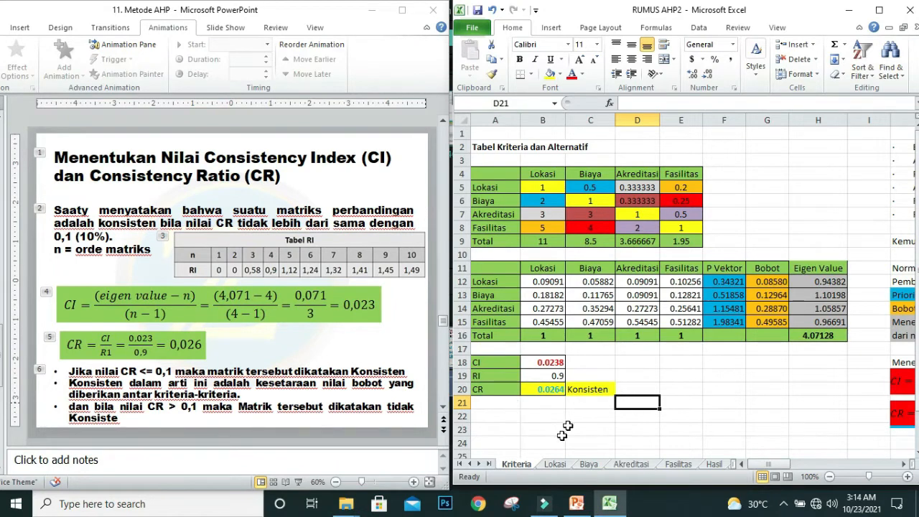
left_click(550, 178)
left_click(588, 177)
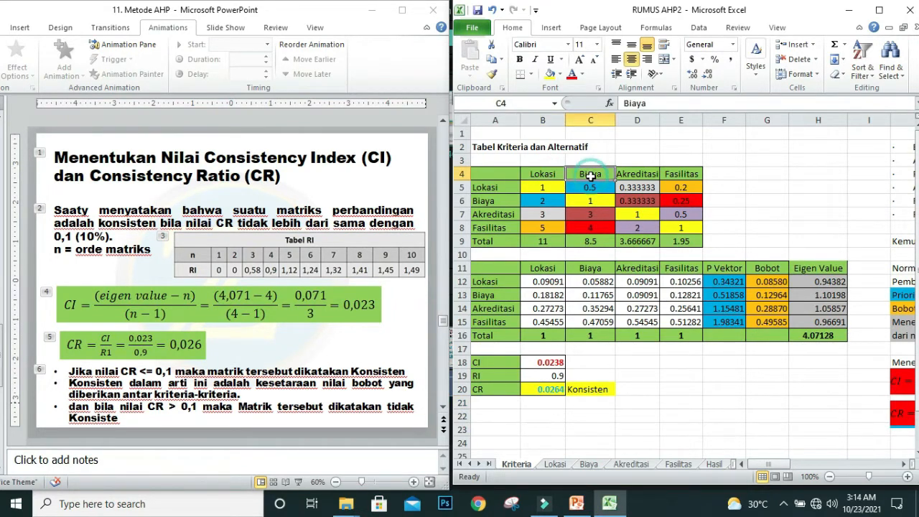
left_click(645, 177)
left_click(675, 176)
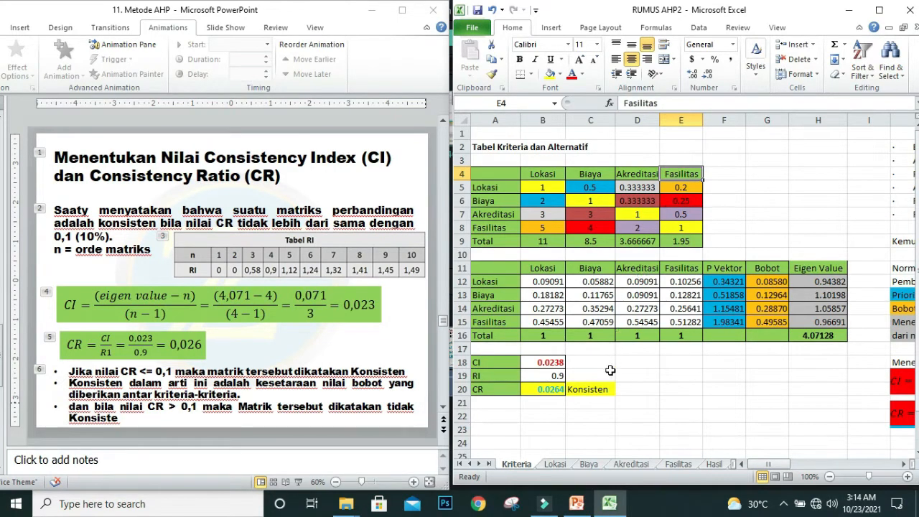
Step: Open the Lokasi sheet and bring up the Menentukan Kriteria slide for Kriteria Lokasi in PowerPoint
left_click(555, 464)
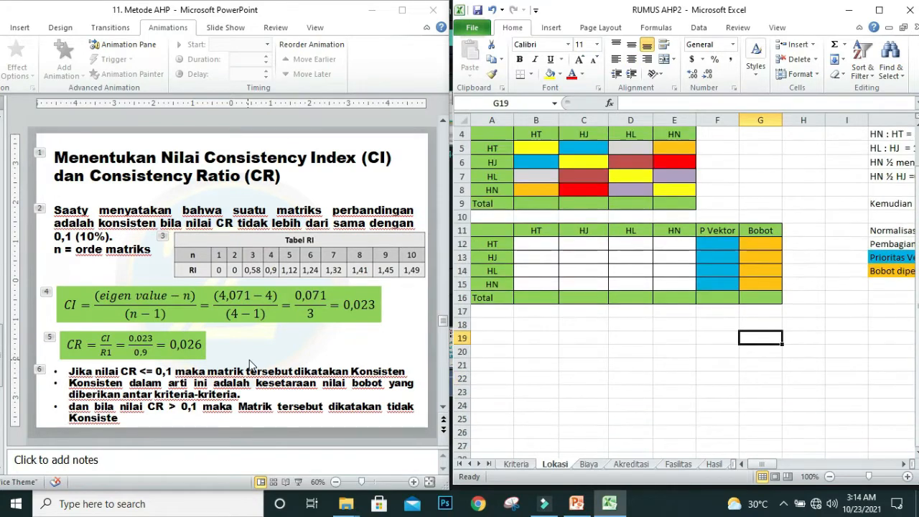
left_click(255, 349)
scroll(254, 349, "down", 2)
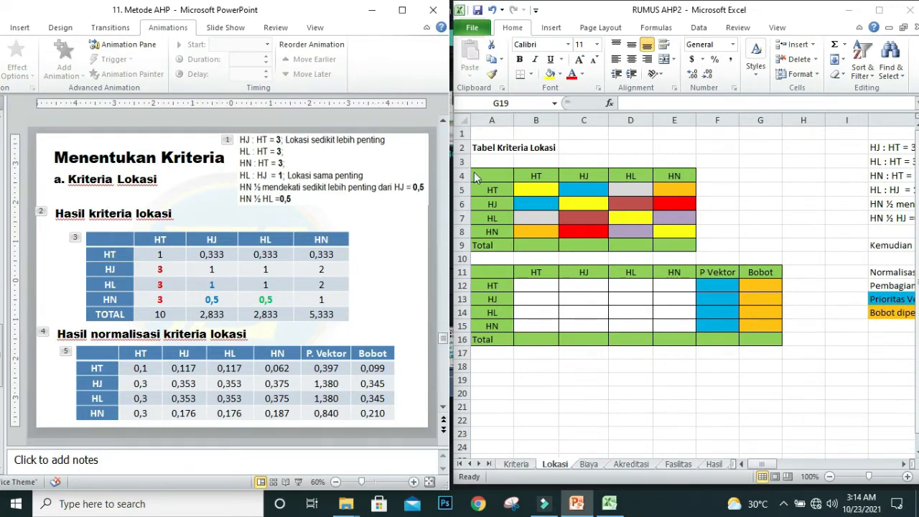
Step: In Excel, enter 1 in the Tabel Kriteria Lokasi matrix's diagonal cells B5, C6, D7 and E8
left_click(539, 188)
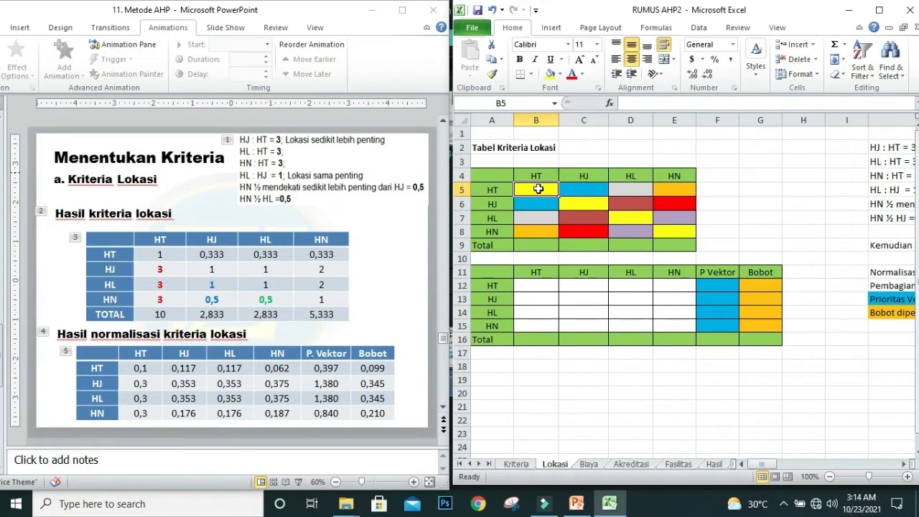
type("1")
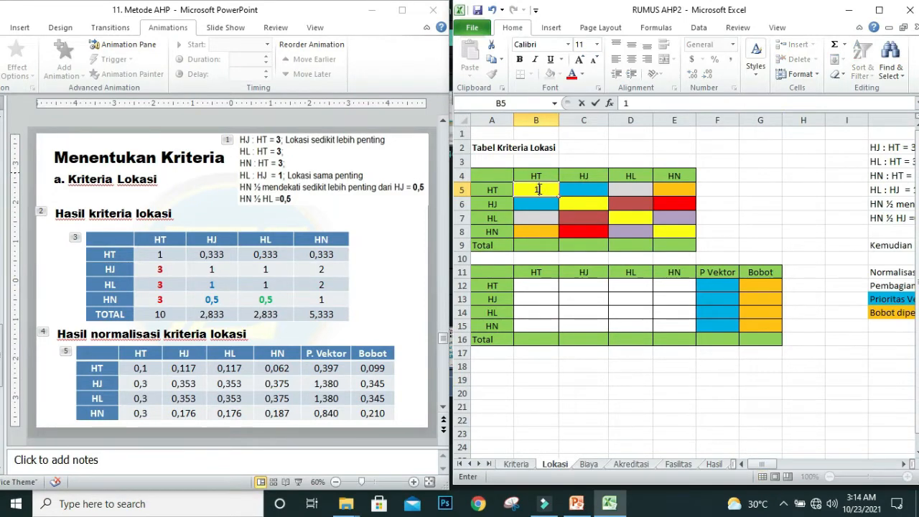
left_click(576, 206)
type("1")
left_click(621, 218)
type("1")
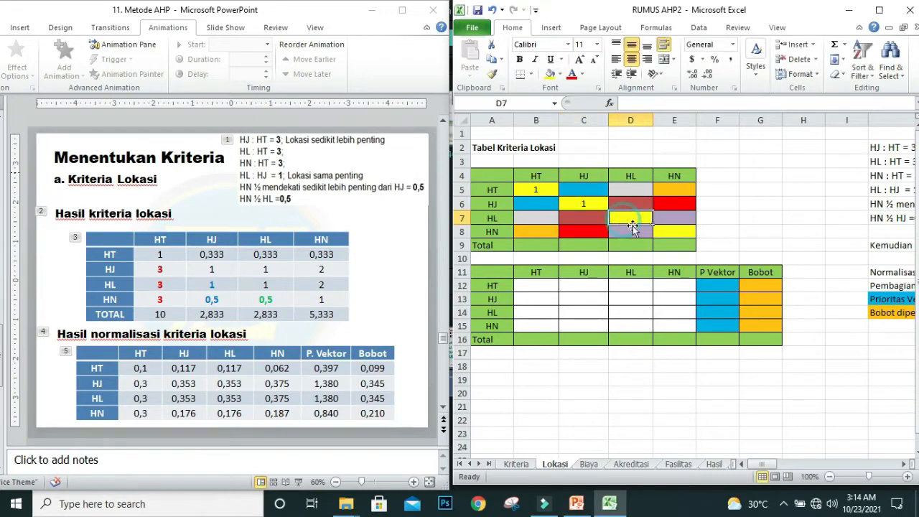
left_click(670, 235)
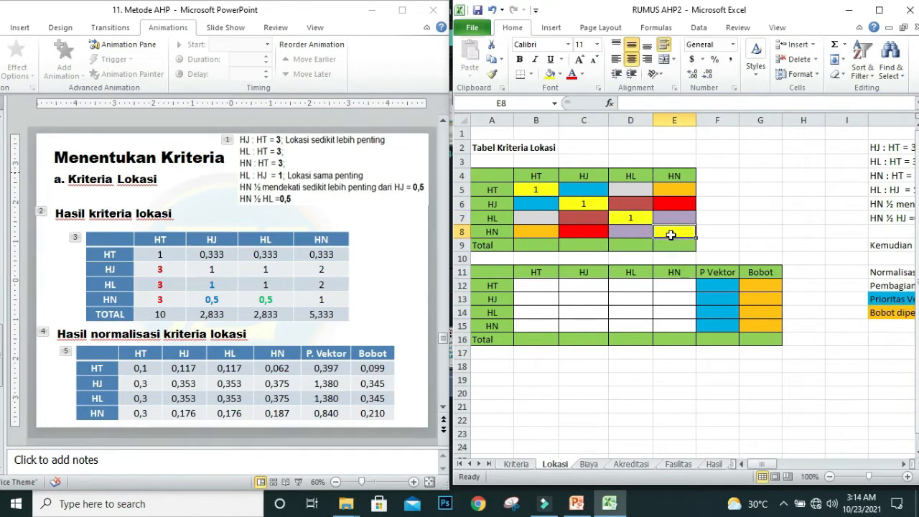
type("1")
left_click(747, 242)
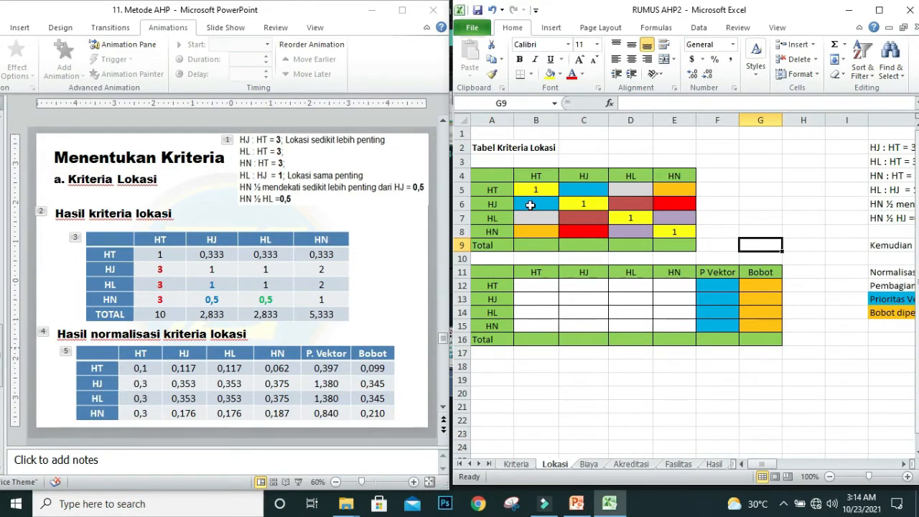
Step: Enter 3 in the HT column for HJ, HL and HN, cells B6, B7 and B8
left_click(531, 203)
key("Down")
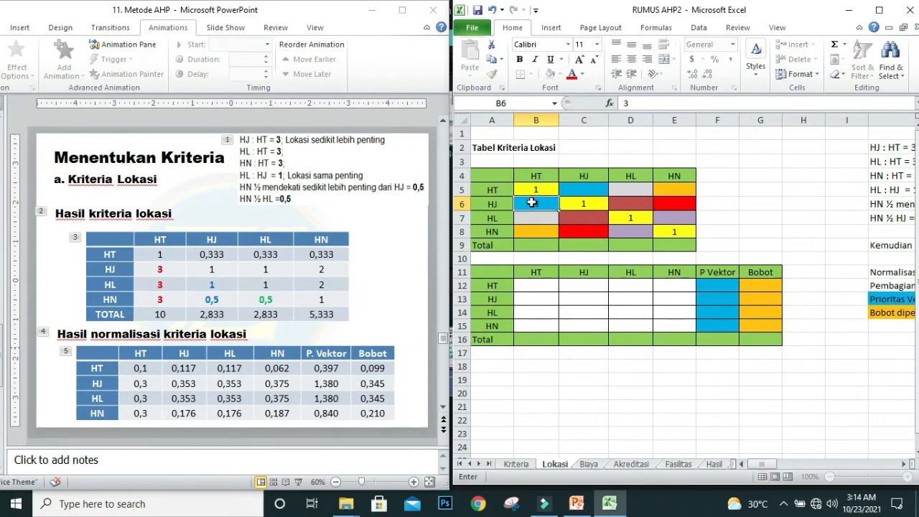
type("3")
key("Return")
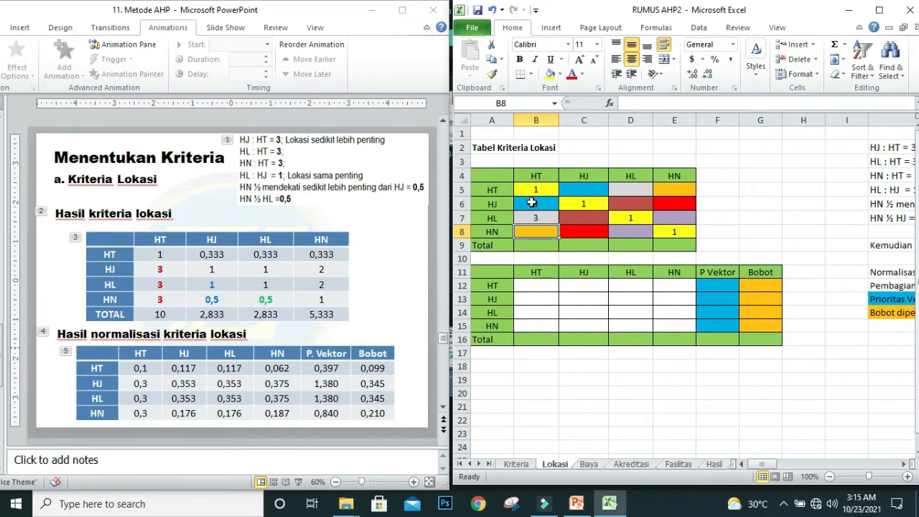
type("3")
Step: Complete the lower half of the Lokasi matrix with 1 in C7 and 0.5 in both C8 and D8
left_click(583, 206)
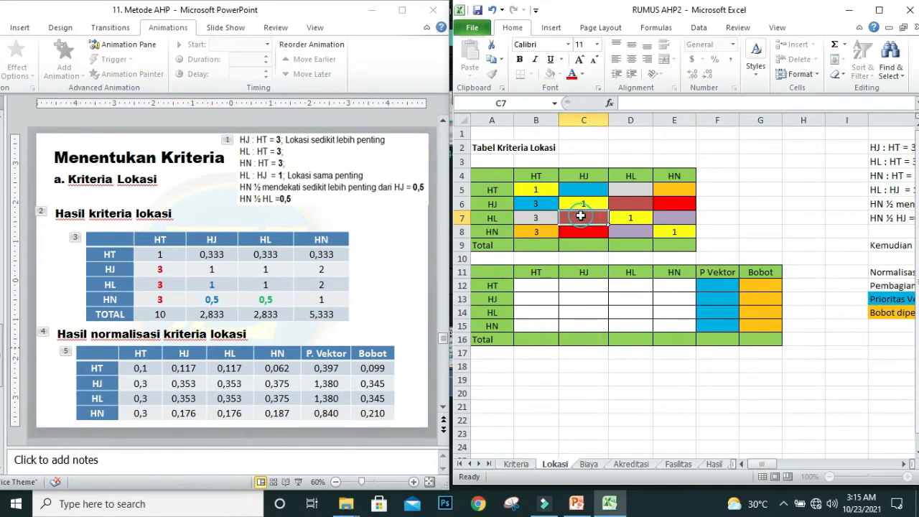
type("1")
key("Return")
type("1")
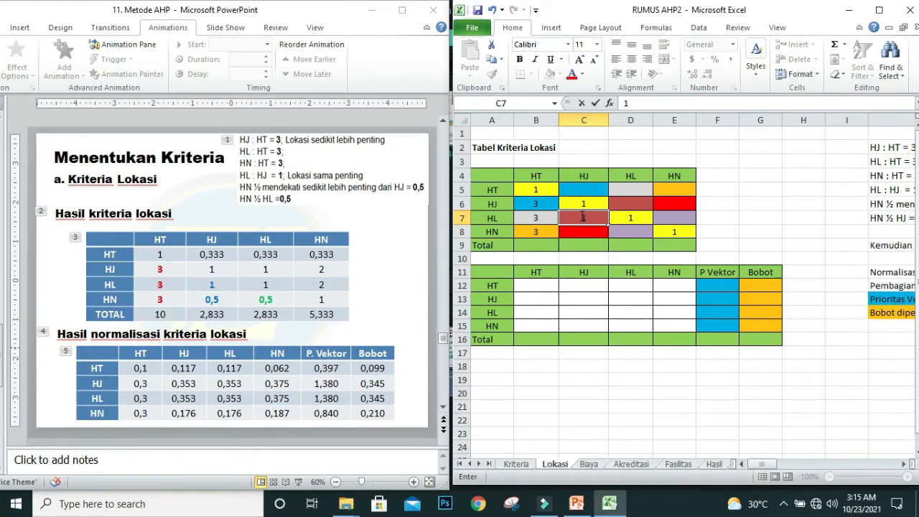
key("Return")
type("0.5")
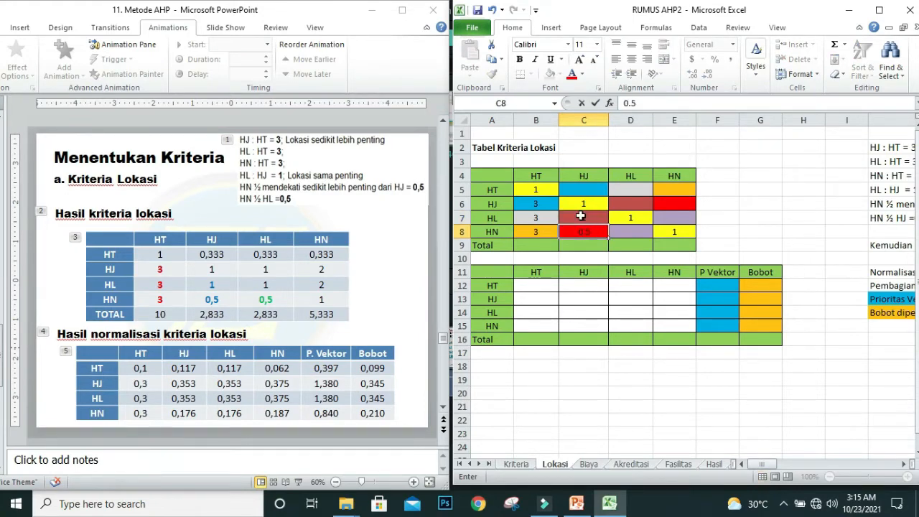
key("Tab")
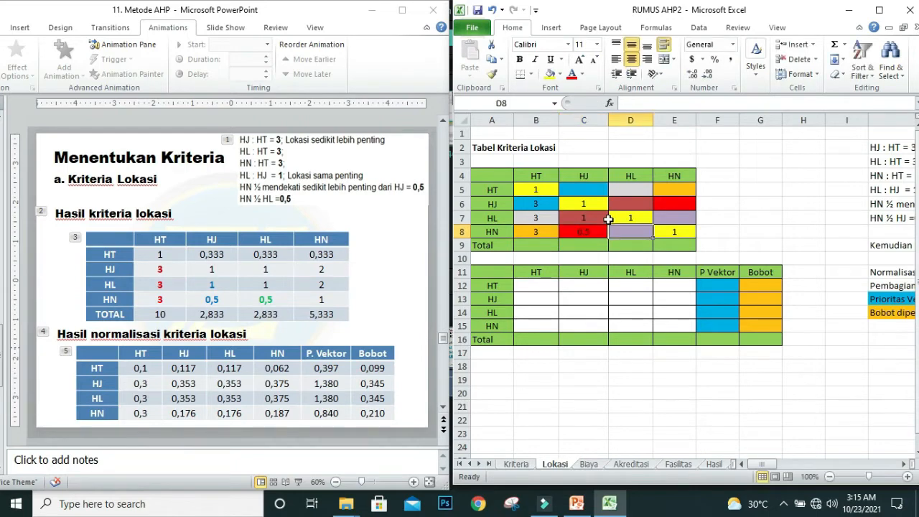
type("0.5")
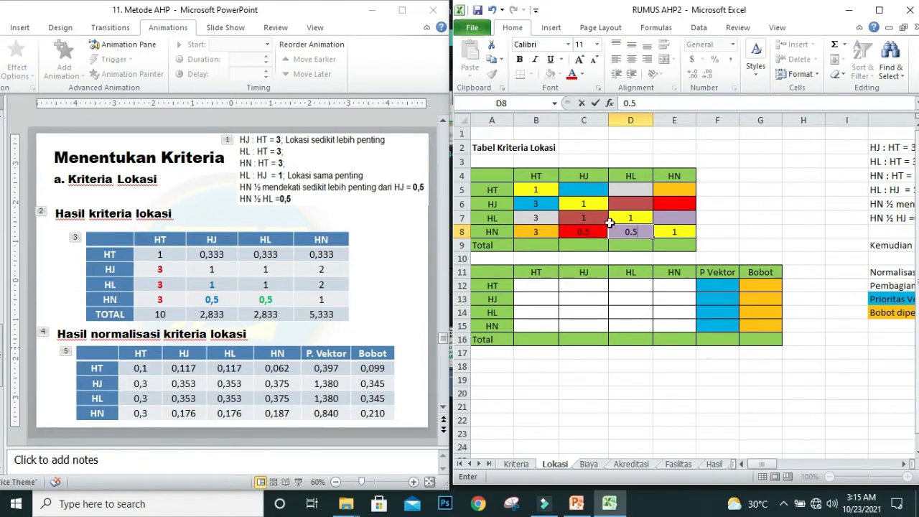
left_click(746, 235)
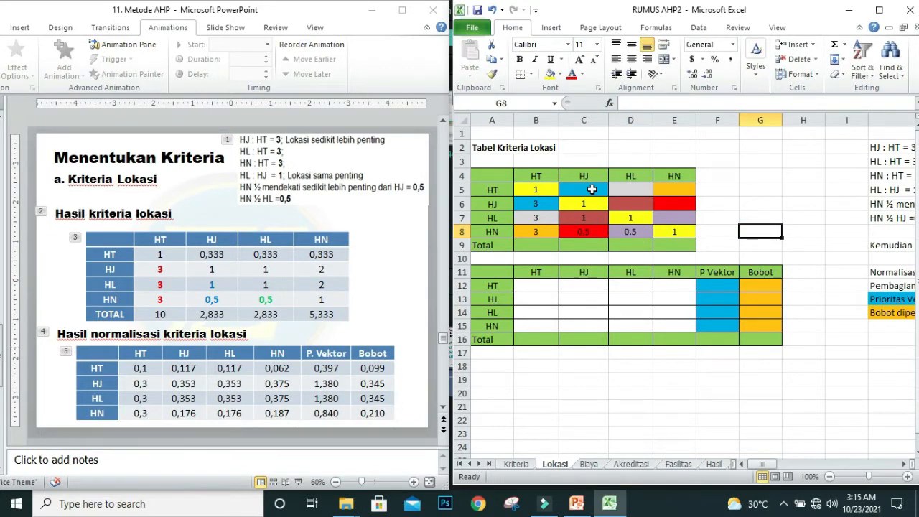
Step: Enter the reciprocal formula =1/B6 in the HT row's HJ cell C5
left_click(592, 189)
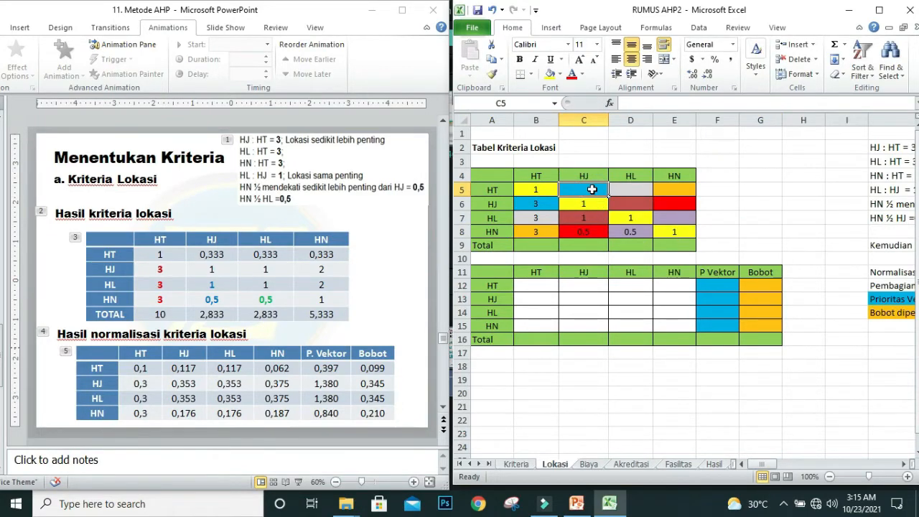
type("=1")
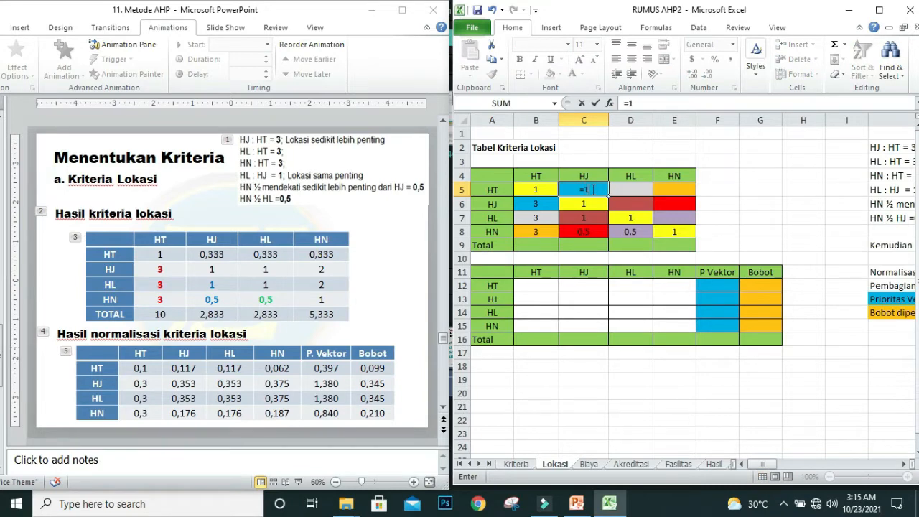
type("/")
left_click(526, 203)
key("Return")
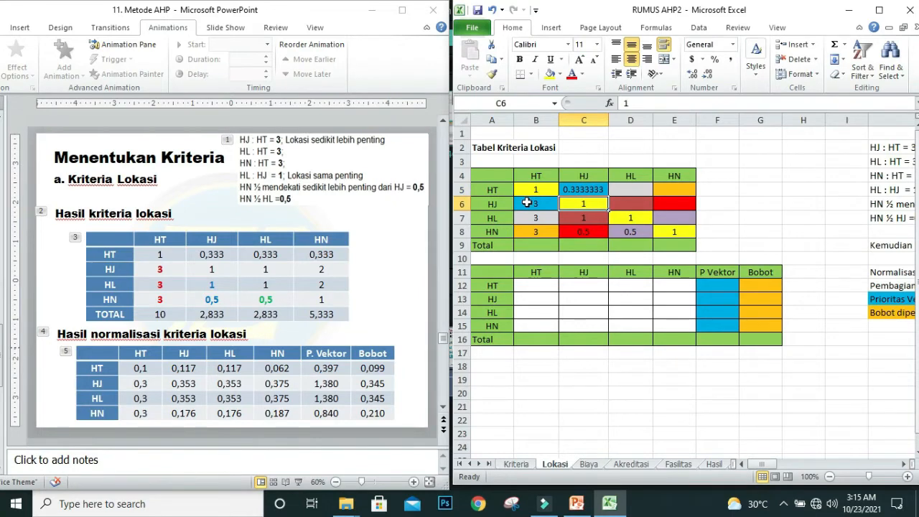
Step: Enter the reciprocal formula =1/B7 in the HT row's HL cell D5
left_click(622, 190)
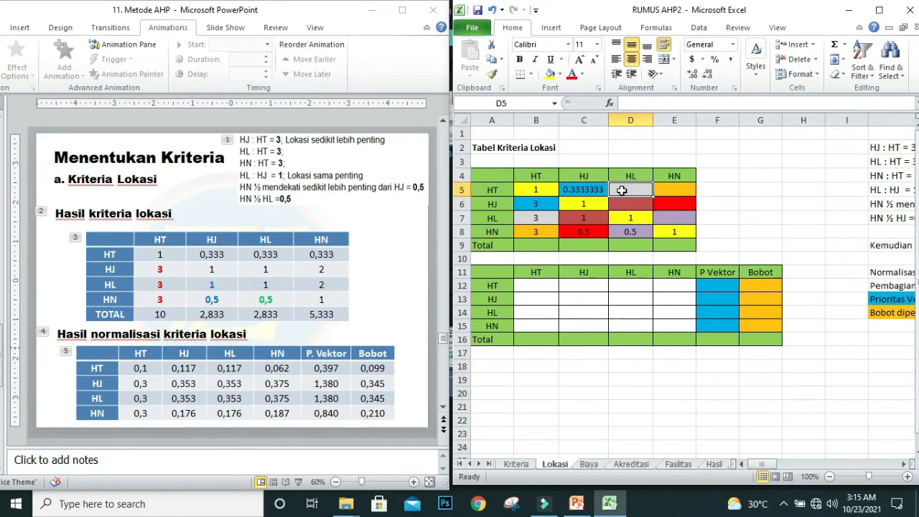
type("=")
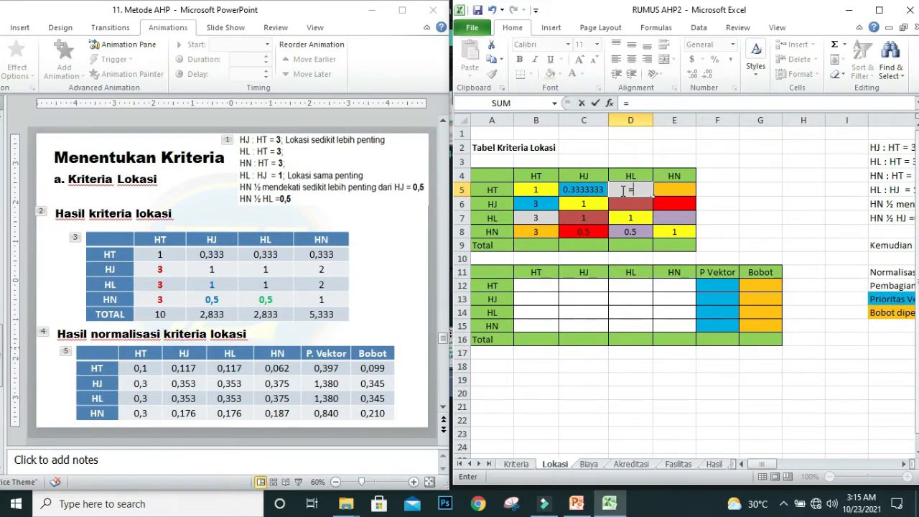
type("1/")
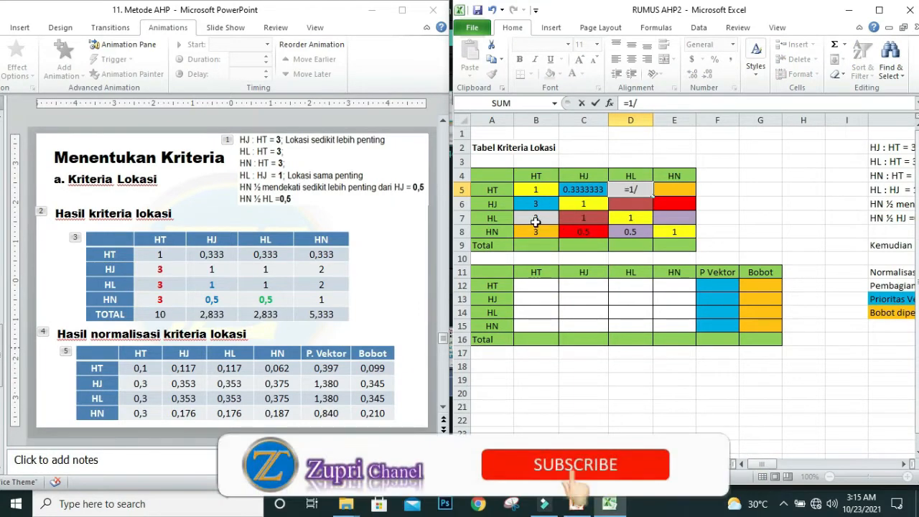
left_click(535, 222)
key("Tab")
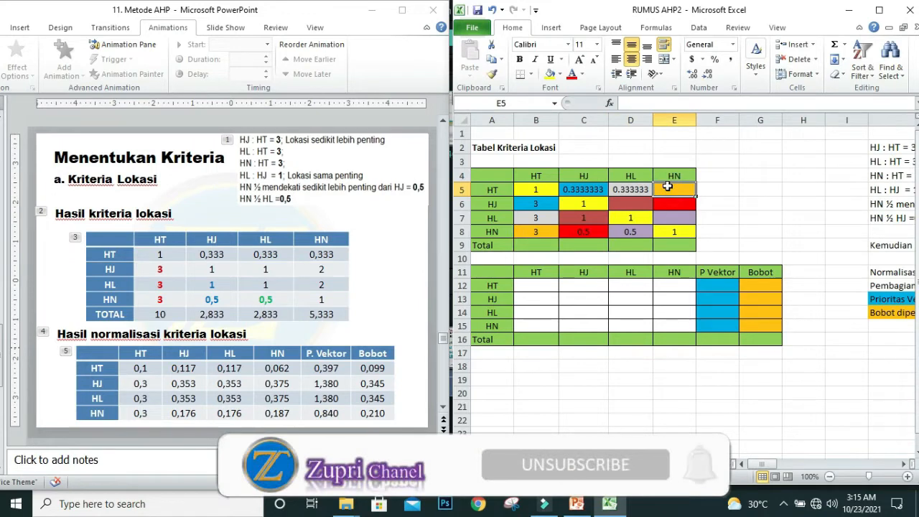
Step: Enter the reciprocal formula =1/B8 in the HT row's HN cell E5
type("=1")
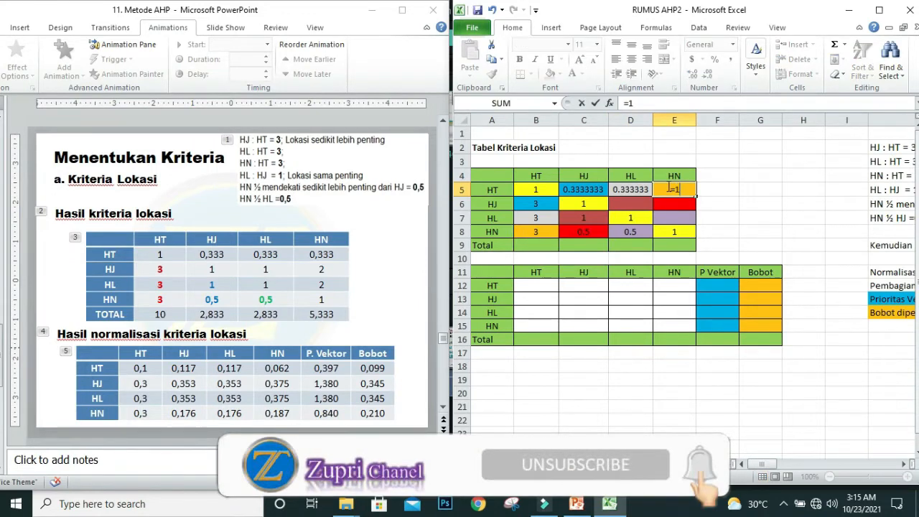
type("/")
left_click(534, 232)
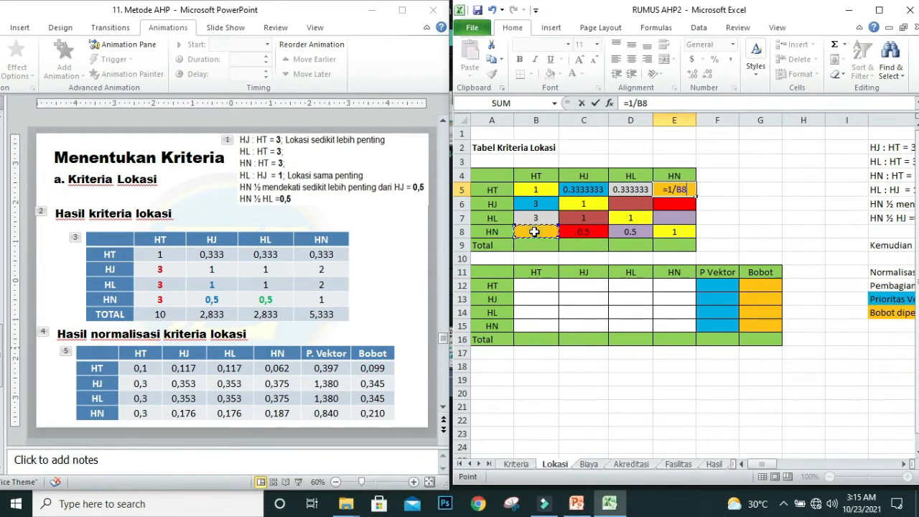
key("Return")
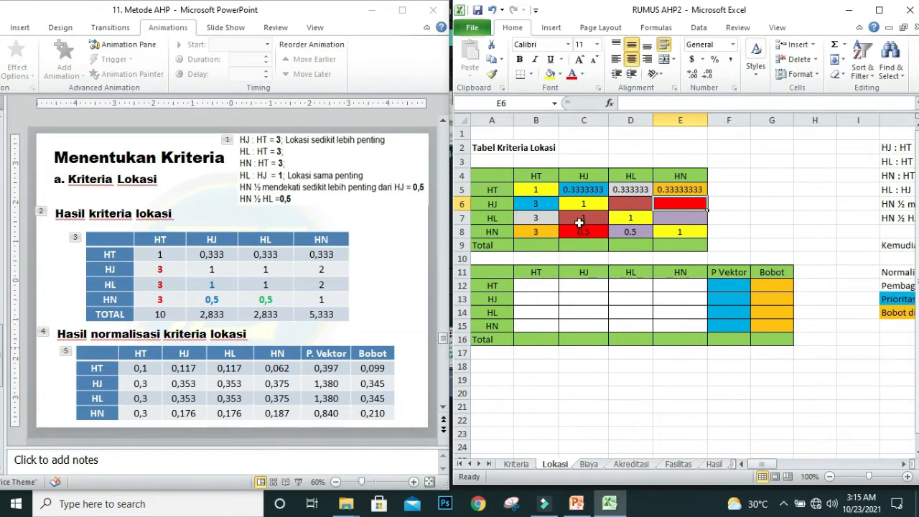
Step: Enter the reciprocal formula =1/C7 in the HJ row's HL cell D6
left_click(617, 204)
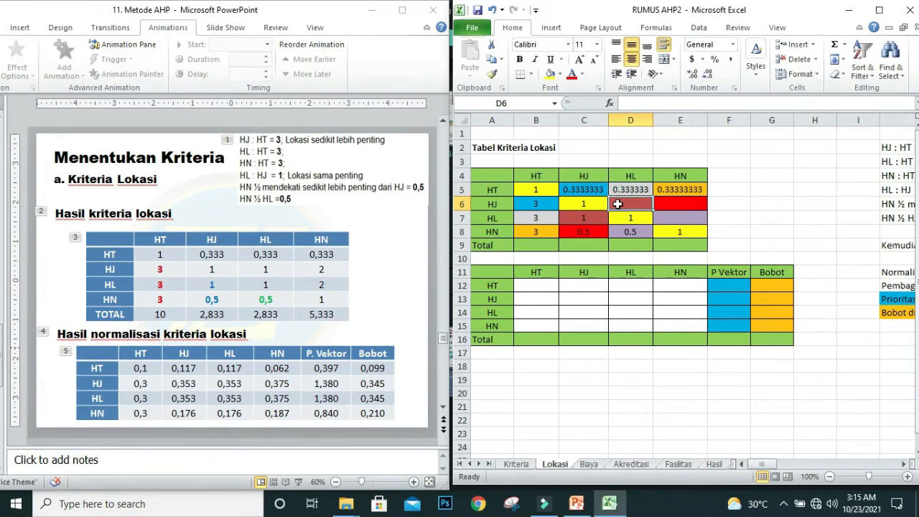
type("=1/")
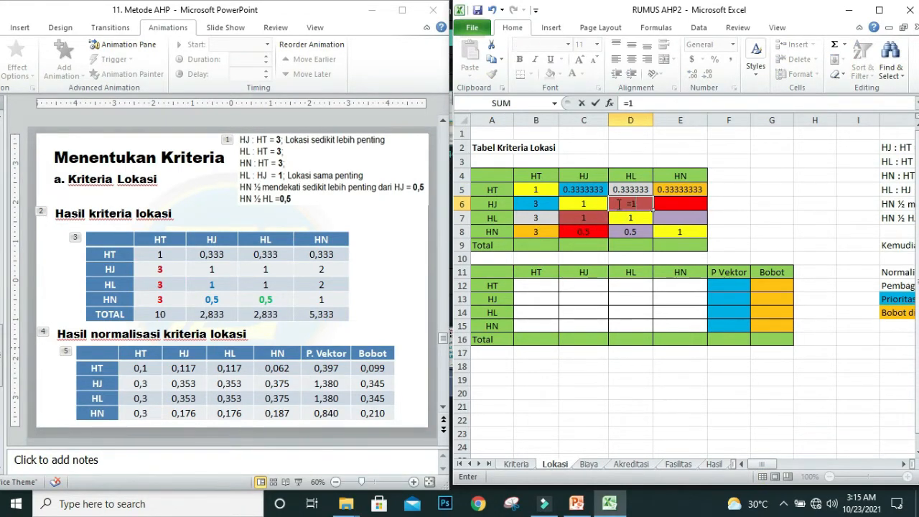
left_click(569, 220)
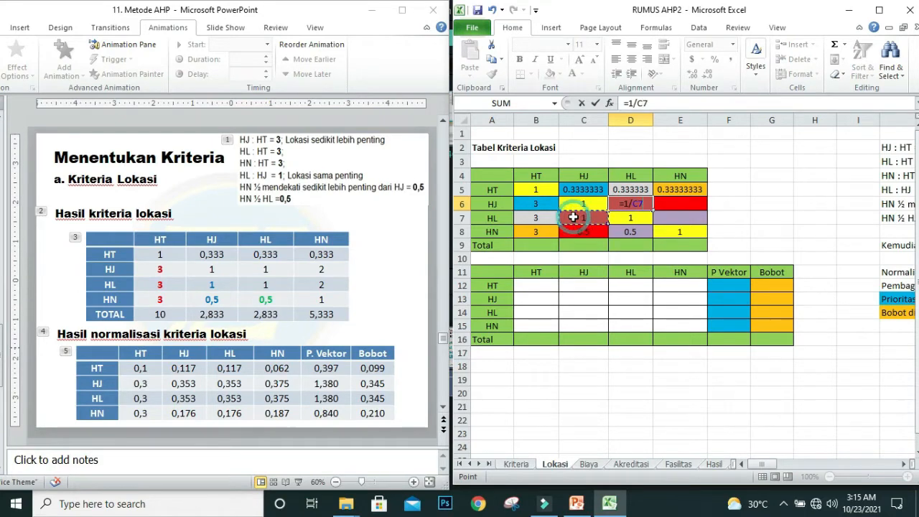
key("Return")
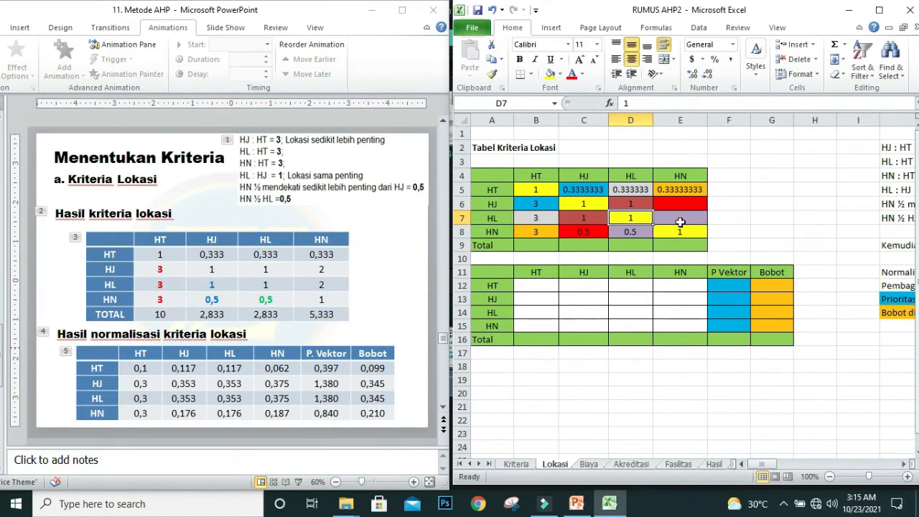
Step: Enter the reciprocal formula =1/C8 in the HJ row's HN cell E6
left_click(678, 217)
left_click(679, 204)
type("=")
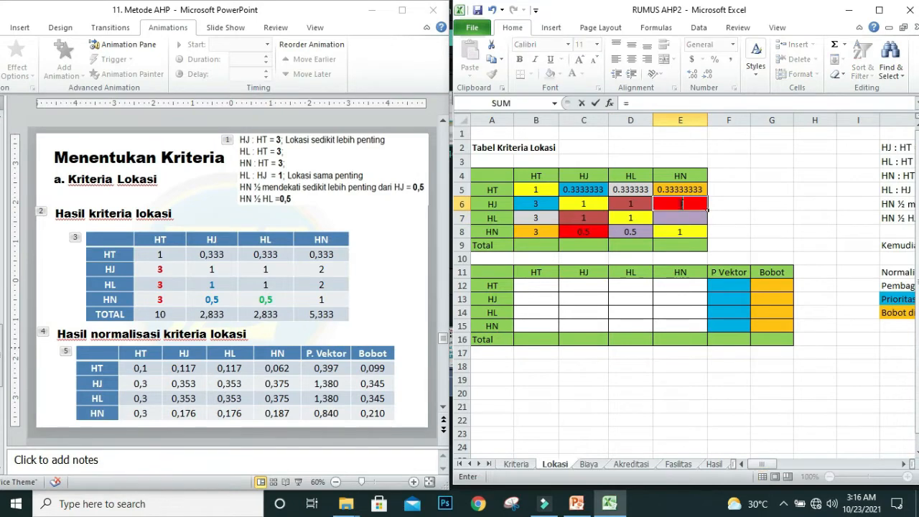
type("1/")
left_click(581, 231)
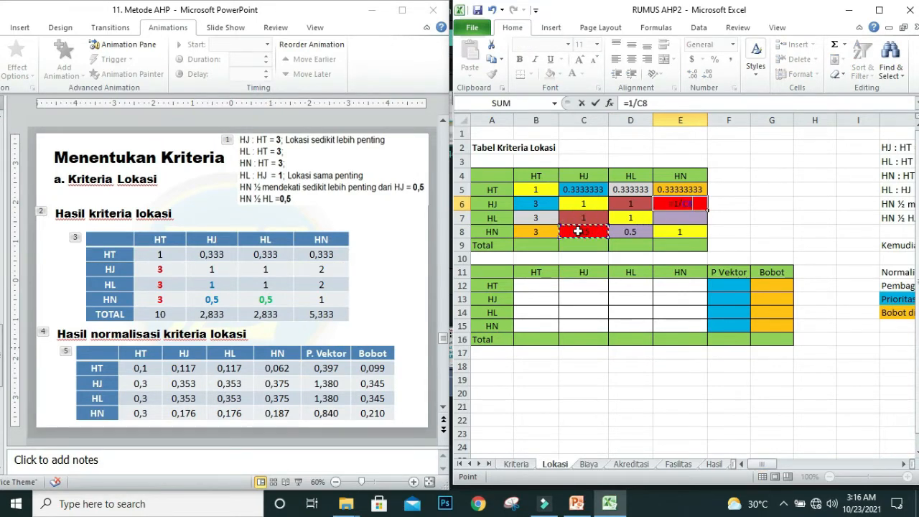
key("Return")
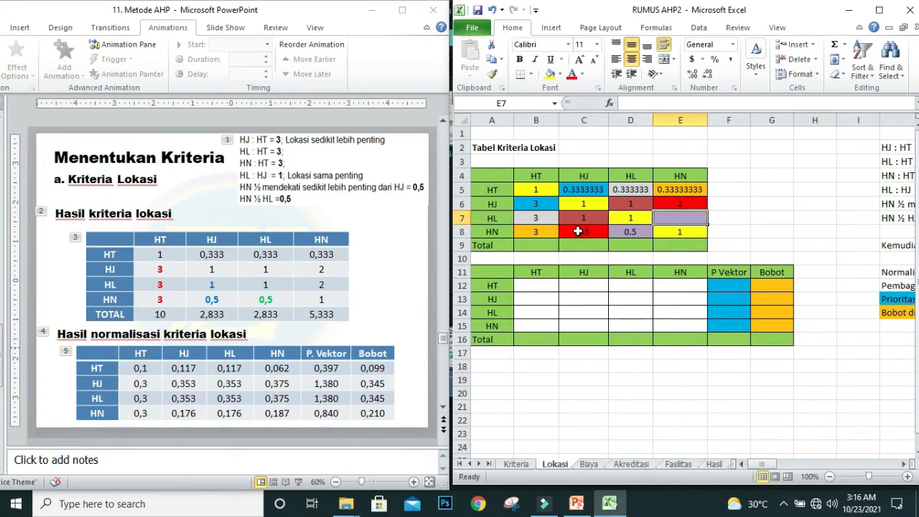
Step: Enter the reciprocal formula =1/D8 in the HL row's HN cell E7
type("=")
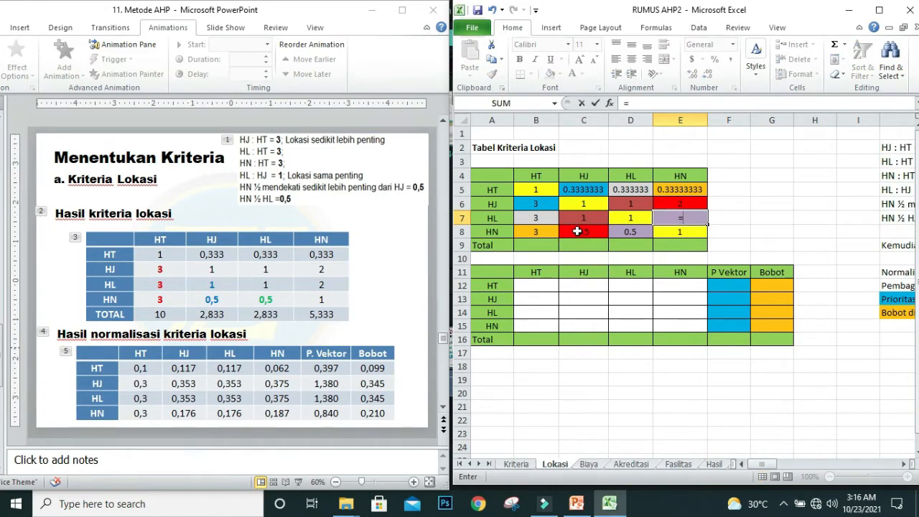
type("1/")
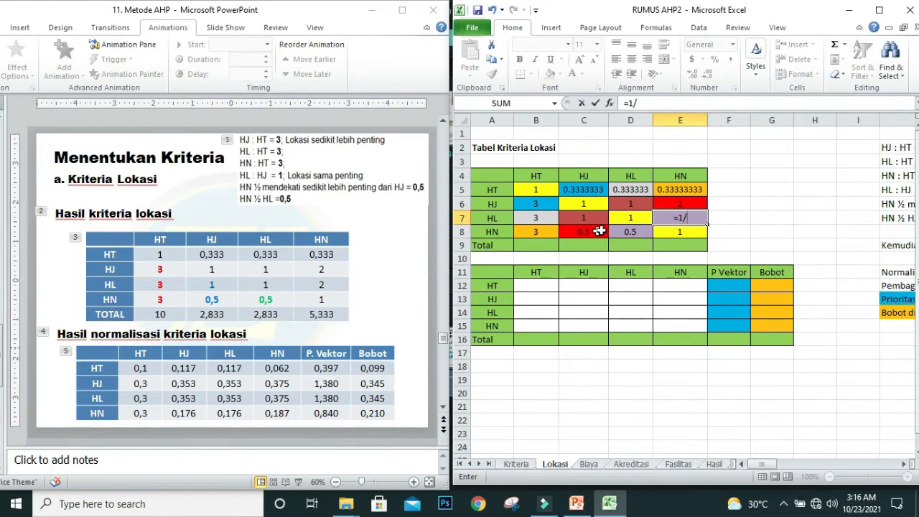
left_click(628, 229)
key("Return")
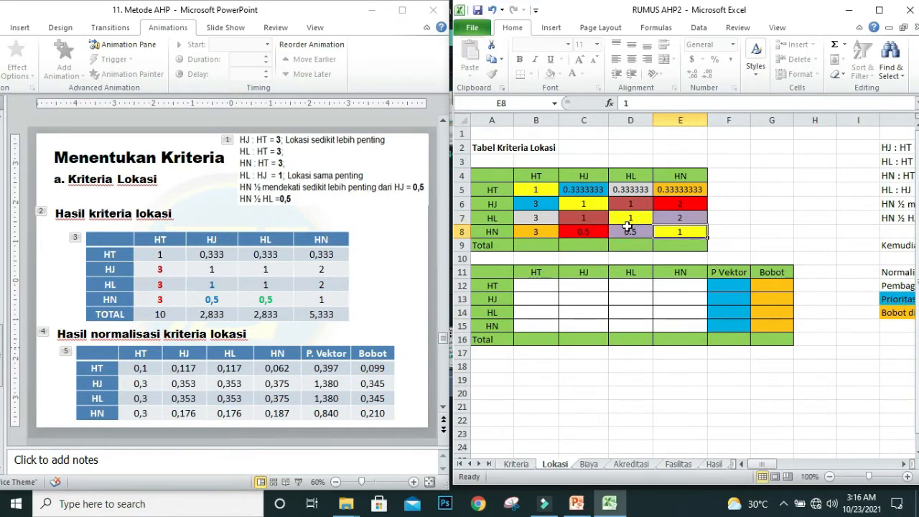
Step: Total the HT column with =SUM(B5:B8) in B9 and fill the formula across the Total row to E9
left_click(531, 246)
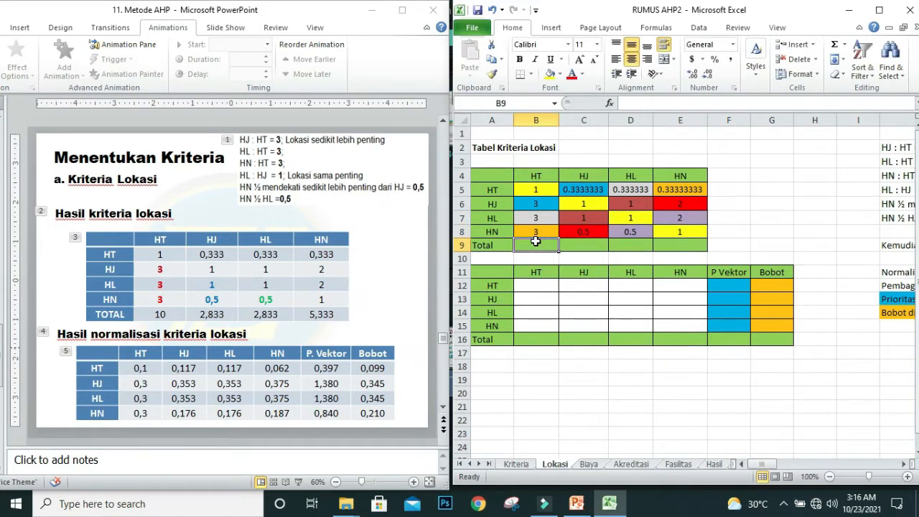
left_click(833, 46)
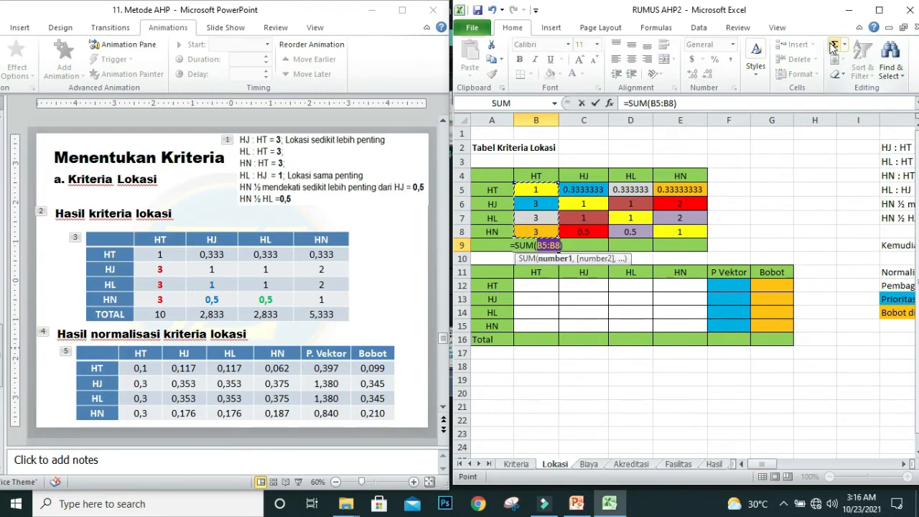
key("Return")
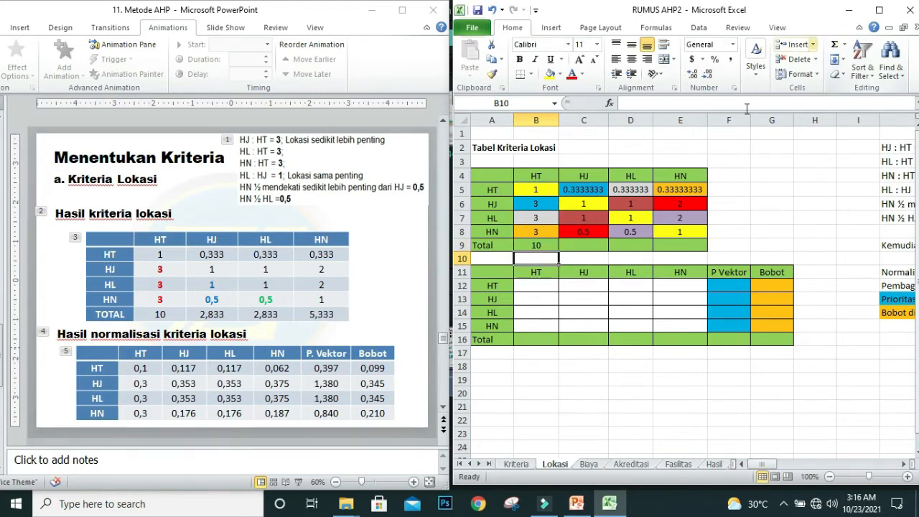
left_click(531, 245)
left_click_drag(562, 251, 692, 251)
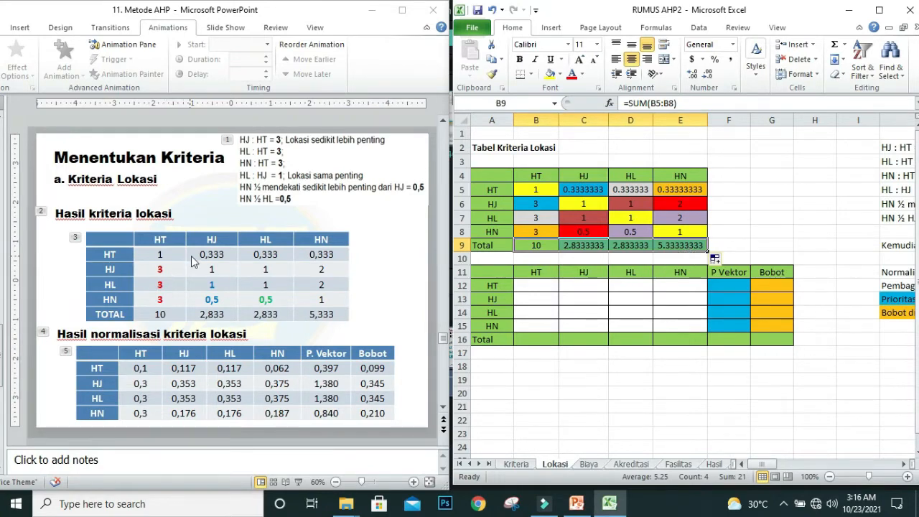
Step: Check the Lokasi matrix's reciprocal cells and column totals against the Hasil kriteria lokasi table on the slide
left_click(212, 258)
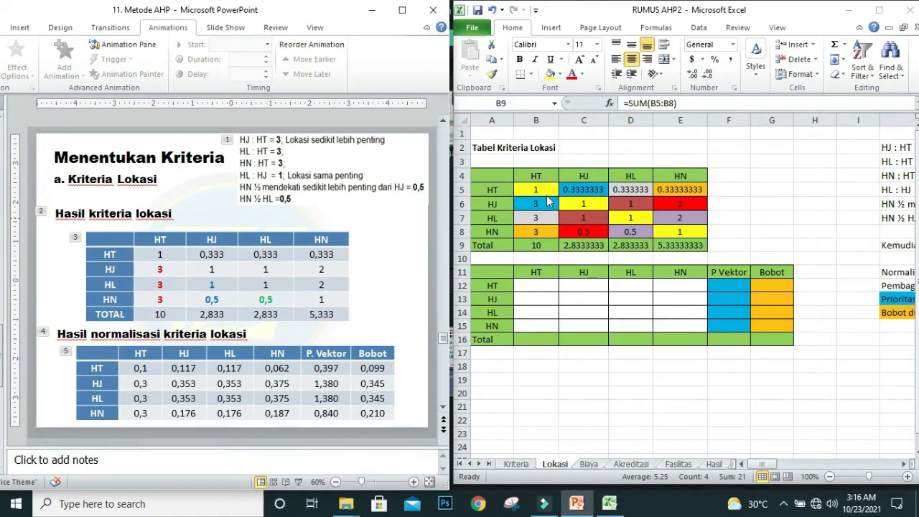
left_click(583, 190)
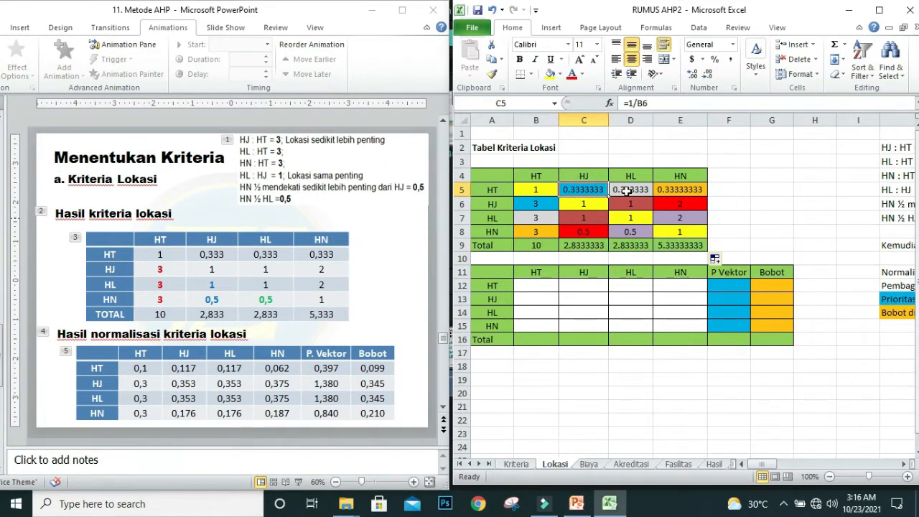
left_click(628, 190)
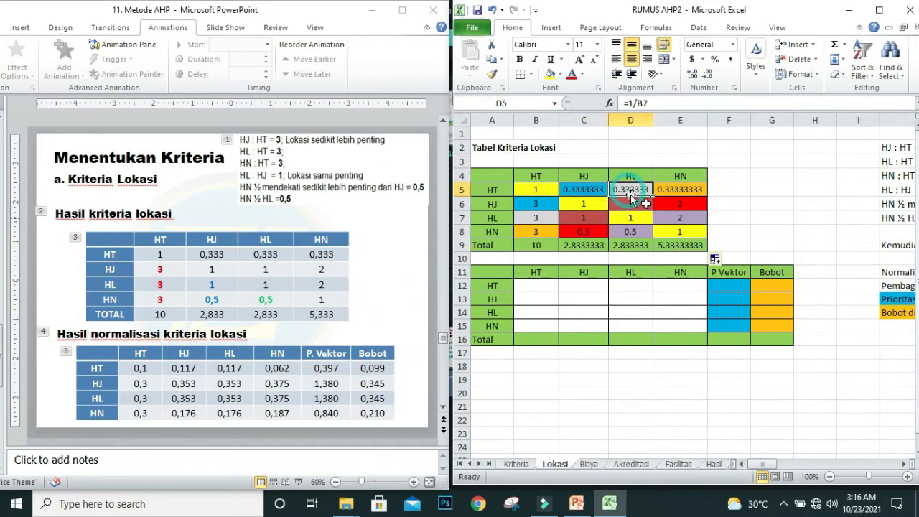
left_click(680, 190)
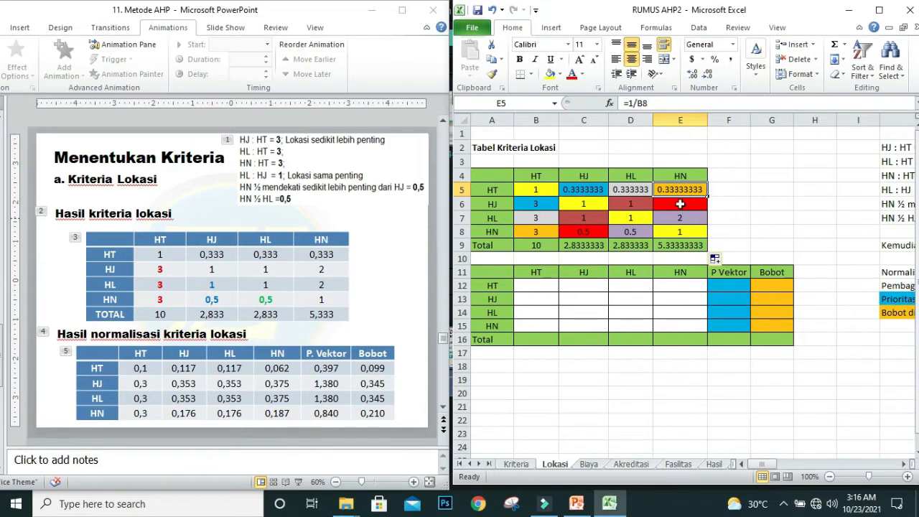
left_click(678, 204)
left_click(681, 220)
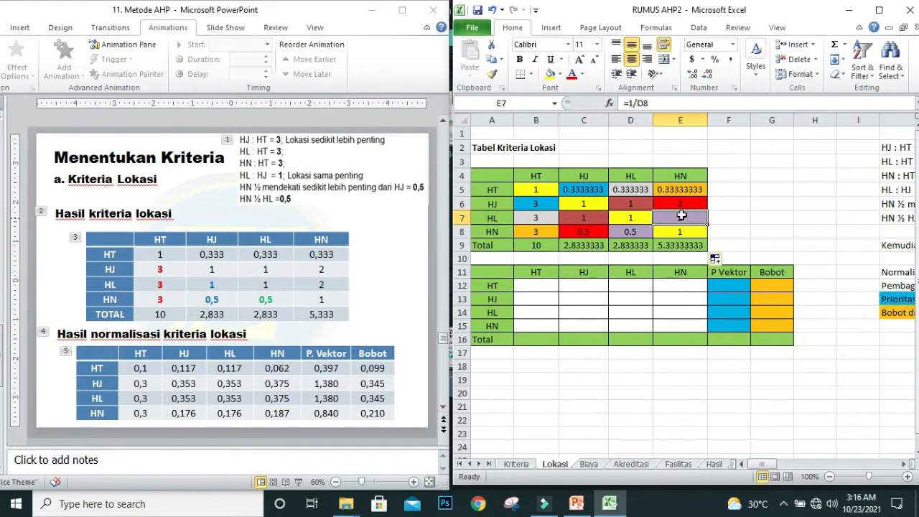
left_click(624, 208)
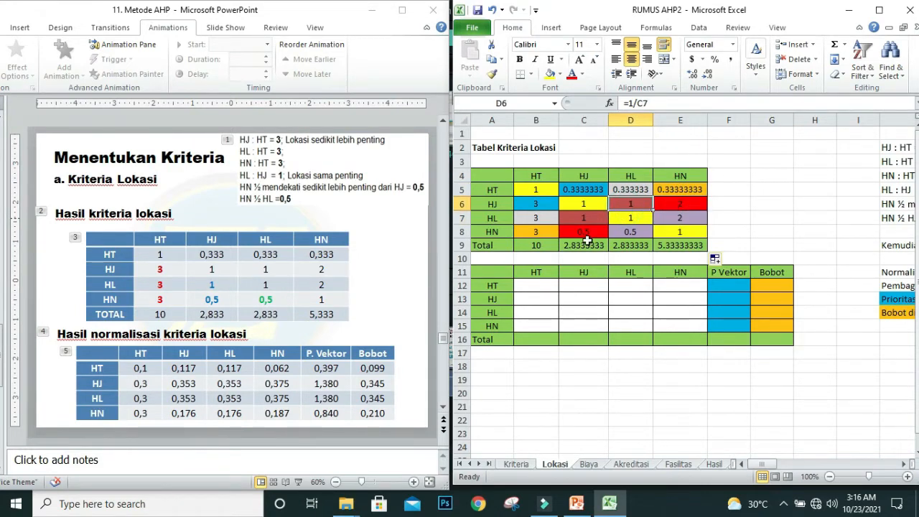
left_click(535, 245)
left_click(600, 248)
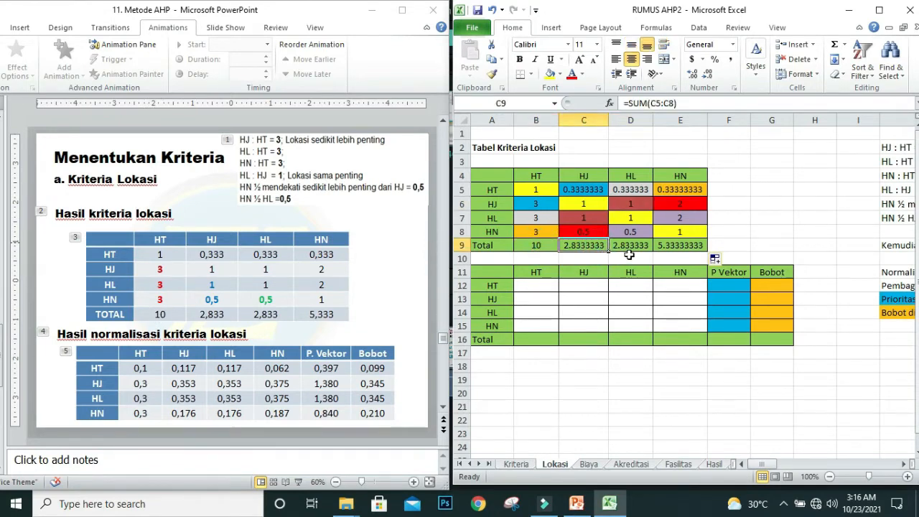
left_click(628, 245)
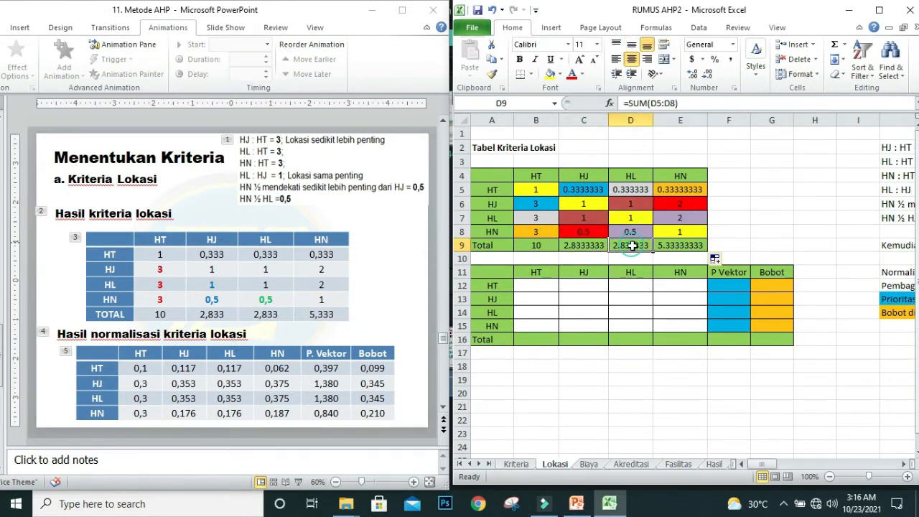
left_click(680, 246)
Step: Format the HJ, HL and HN totals in C9:E9 to show five decimal places
left_click_drag(582, 244, 680, 245)
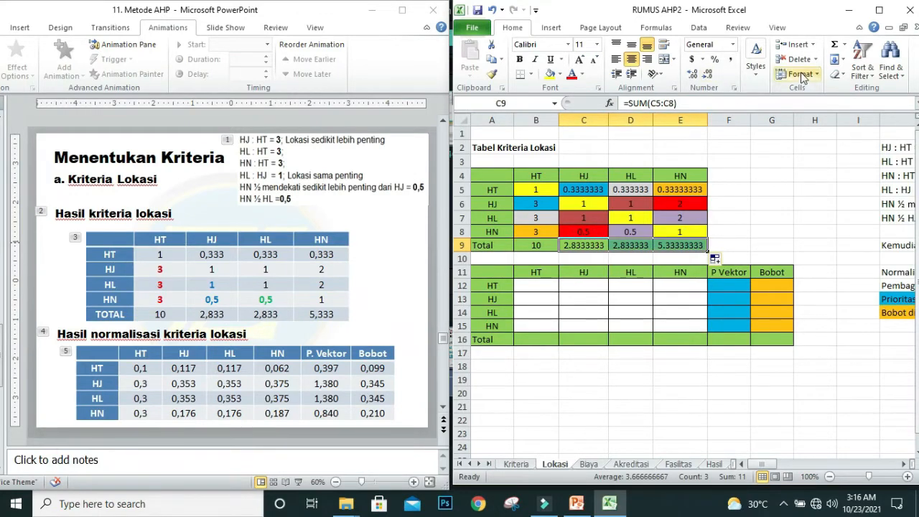
left_click(707, 76)
left_click(705, 77)
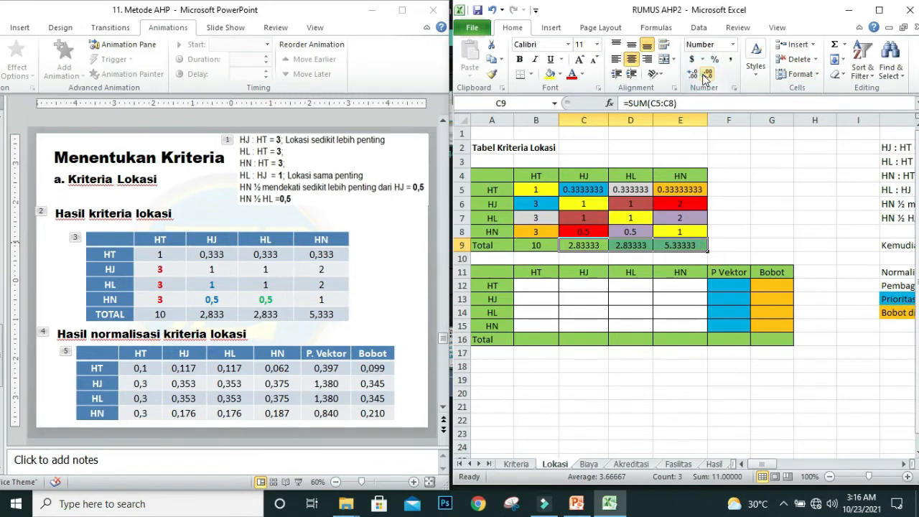
left_click(705, 76)
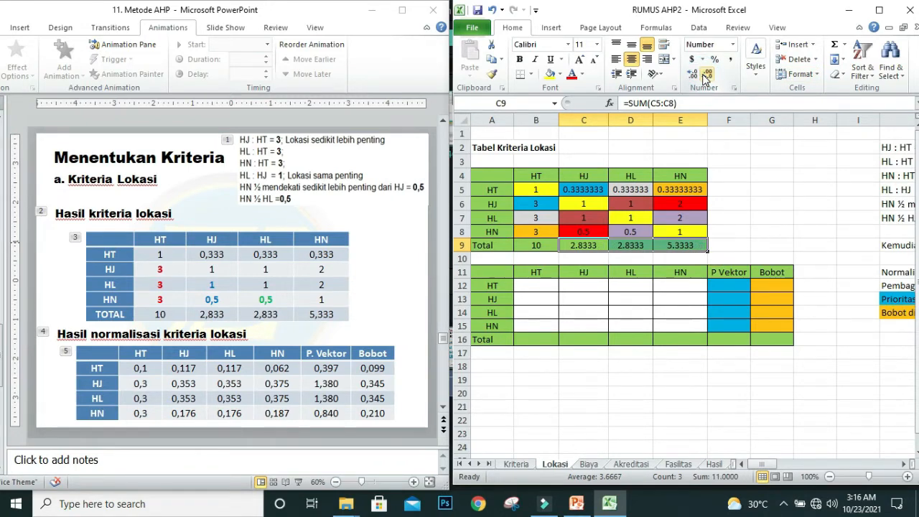
left_click(692, 75)
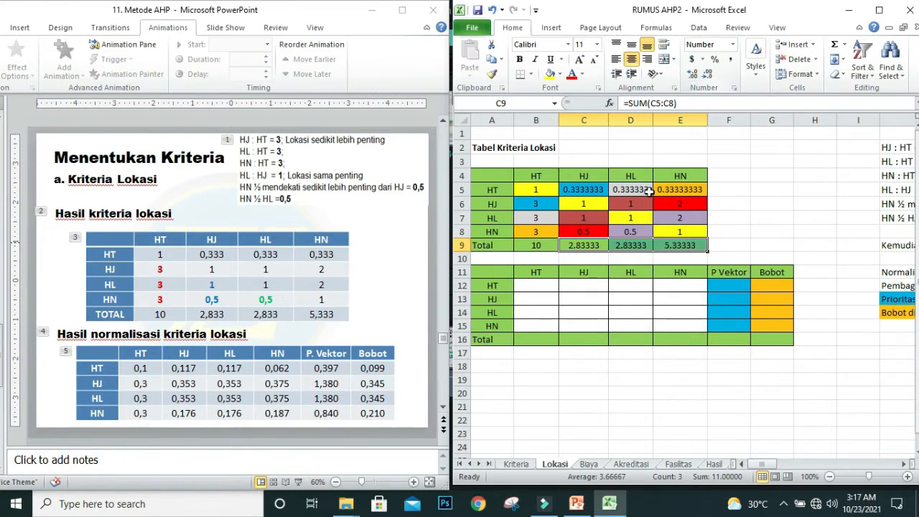
Step: Format the HT row's reciprocals in C5:E5 to show five decimal places
left_click_drag(584, 192, 678, 188)
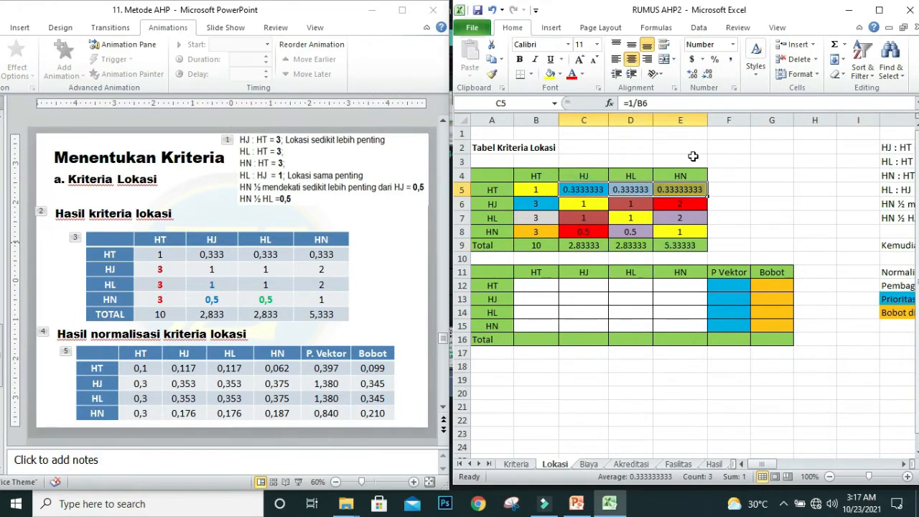
left_click(693, 78)
left_click(706, 77)
left_click(706, 76)
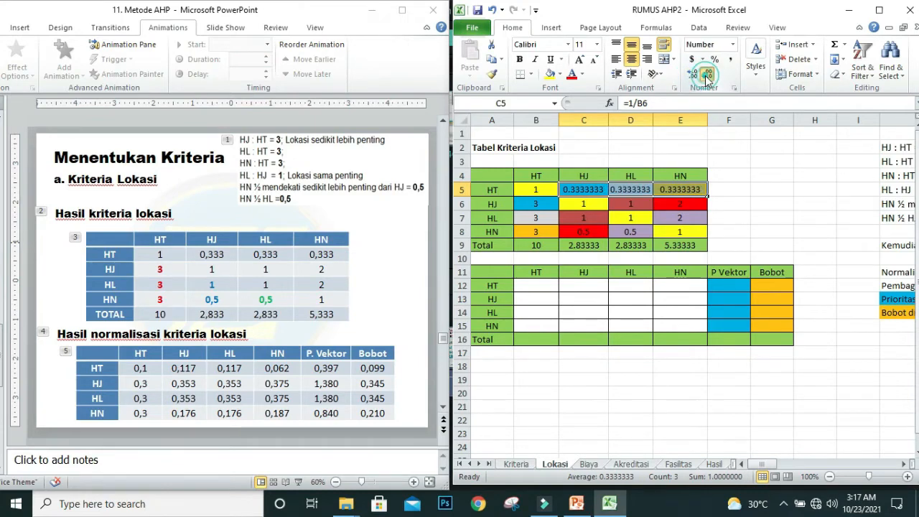
left_click(706, 76)
left_click(705, 76)
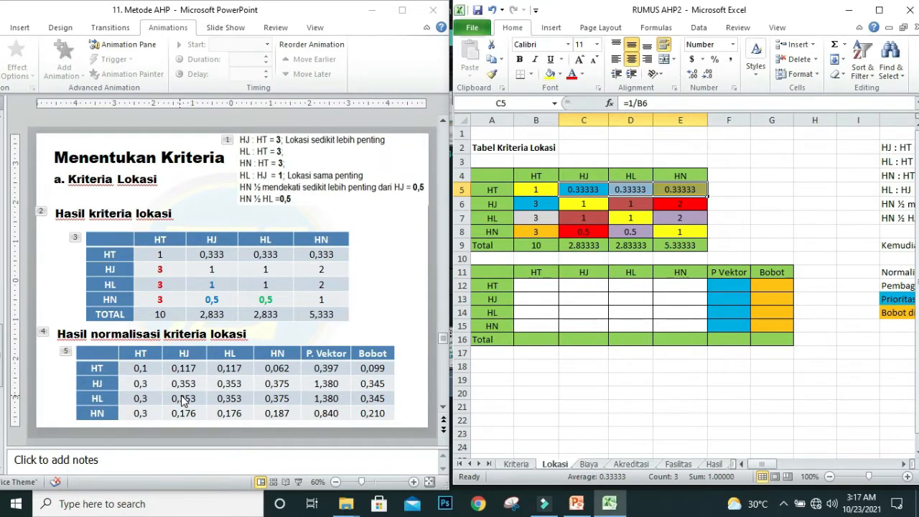
Step: Normalize the Lokasi matrix by entering =B5/B$9 in B12 and filling the formula across and down to E15
left_click(529, 285)
type("=")
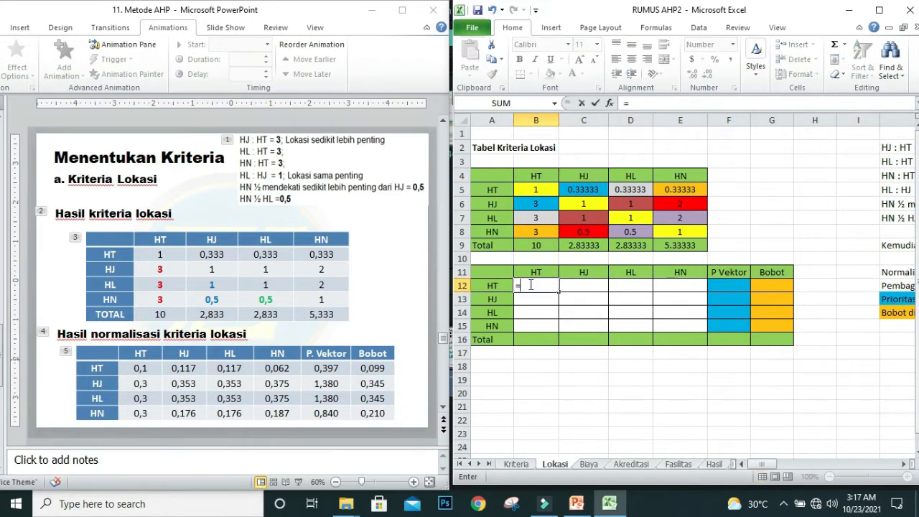
left_click(529, 189)
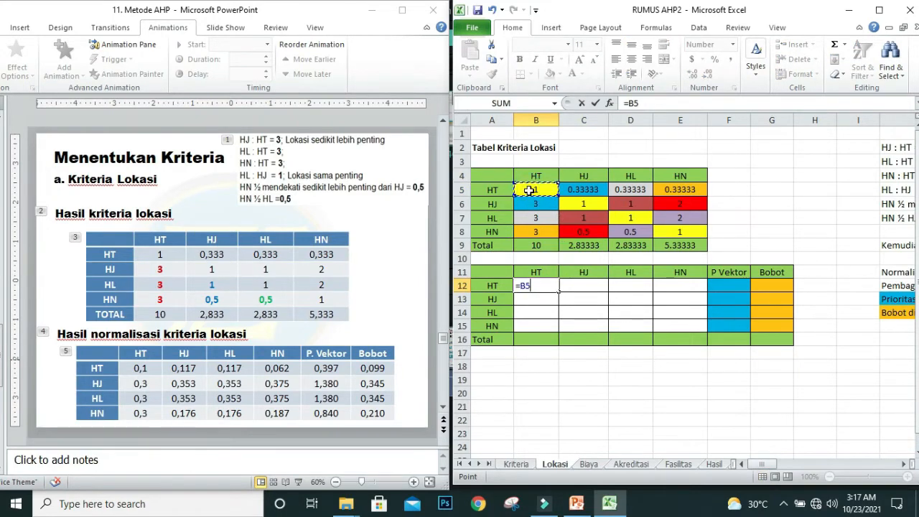
type("/")
left_click(539, 246)
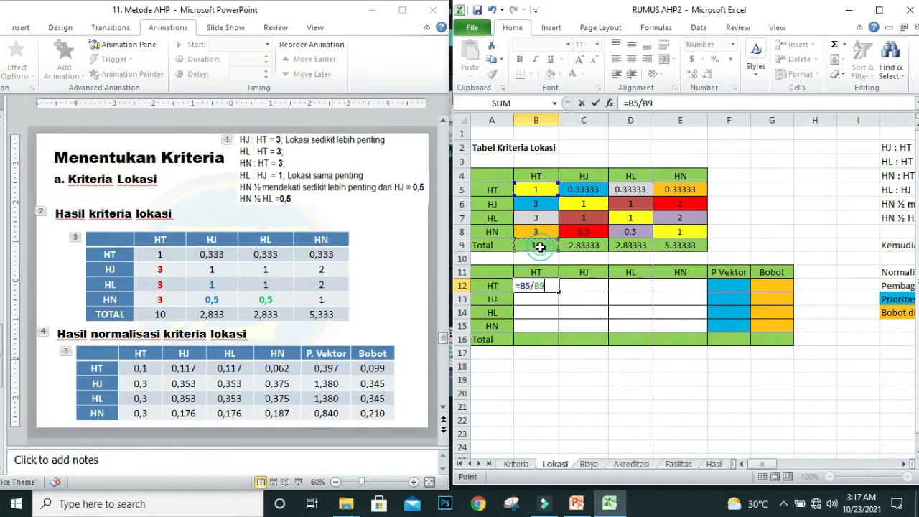
left_click(650, 104)
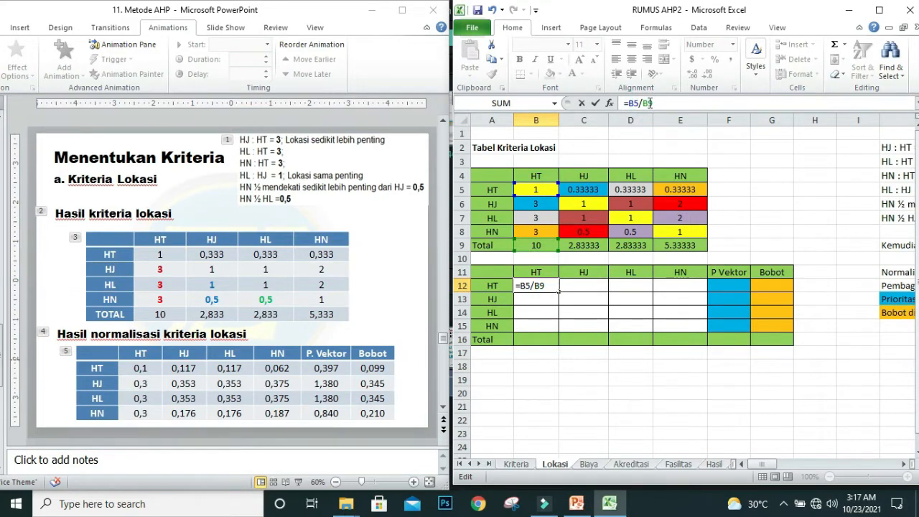
type("$")
key("Return")
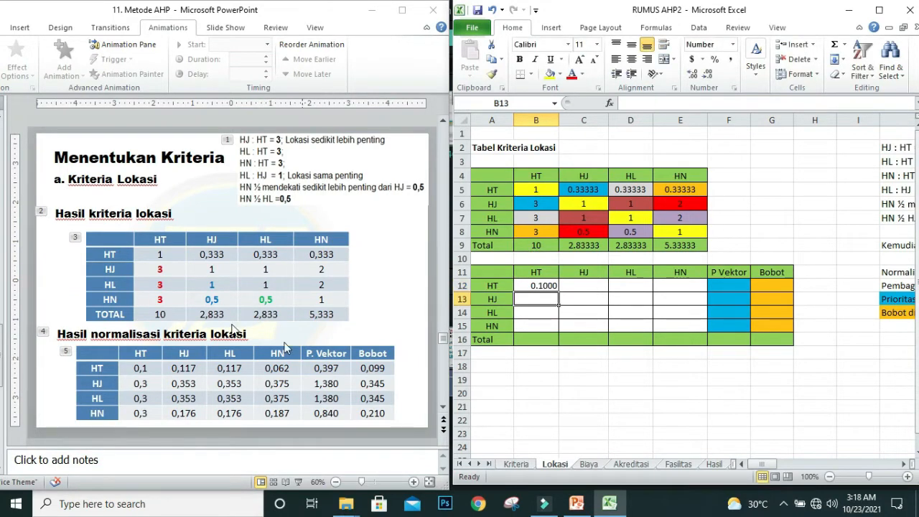
left_click(537, 284)
left_click_drag(560, 293, 698, 325)
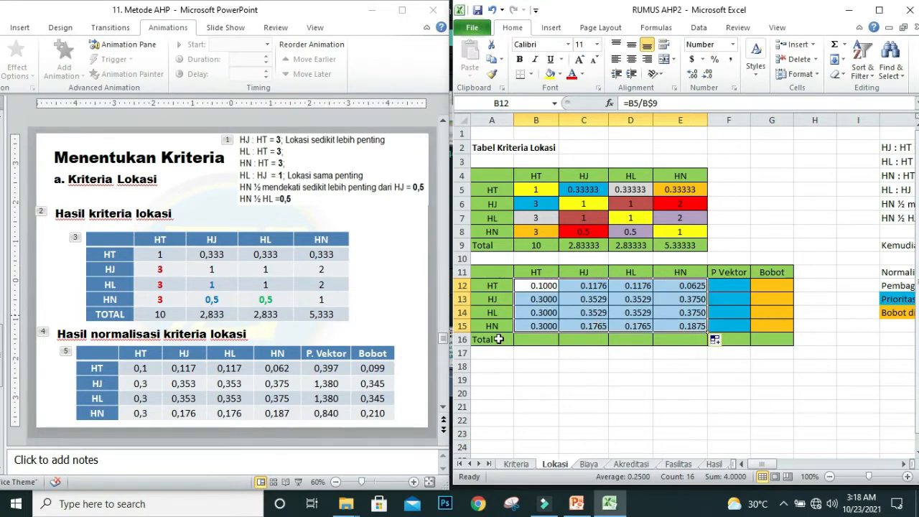
Step: Check the normalized Lokasi values and their formulas in B12:E15 against the slide's Hasil normalisasi kriteria lokasi table
left_click(525, 325)
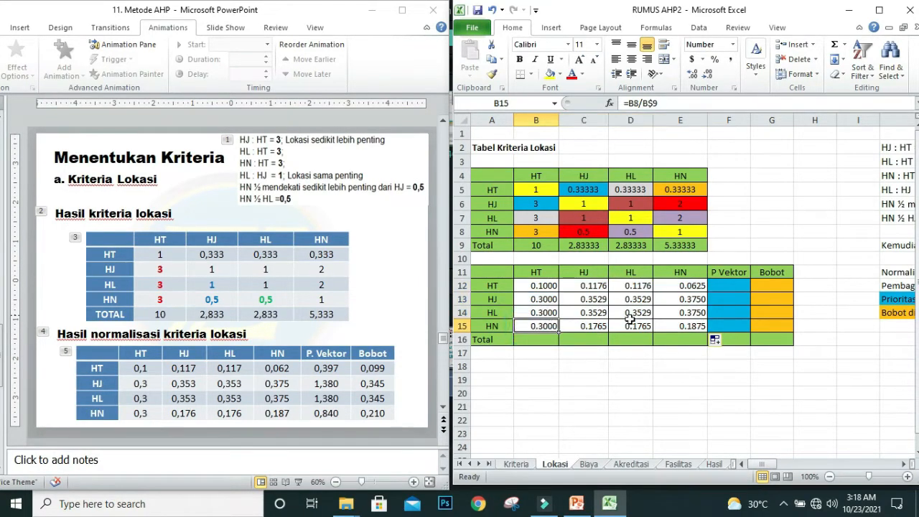
left_click(678, 325)
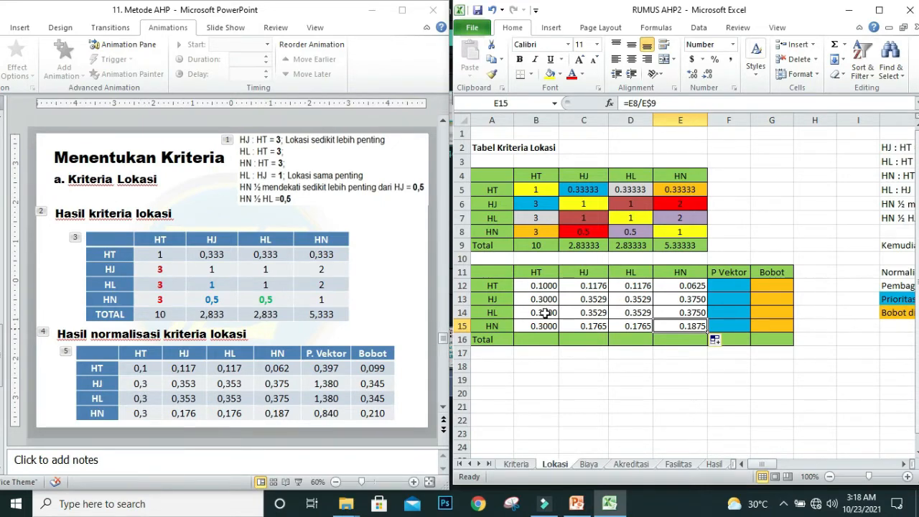
left_click(599, 317)
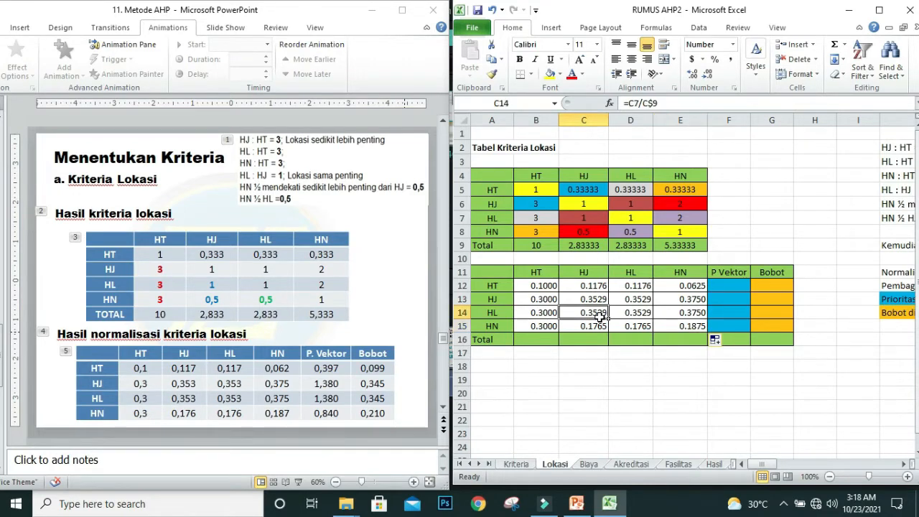
left_click(597, 327)
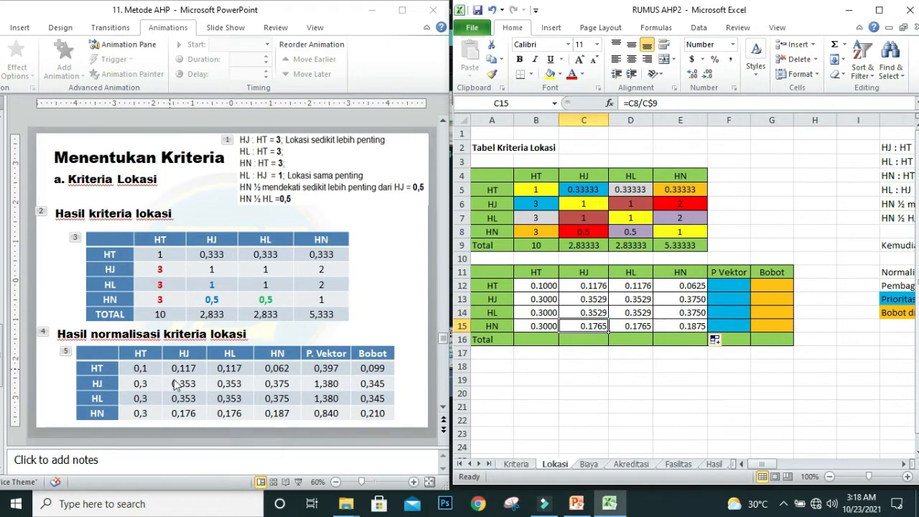
left_click(632, 286)
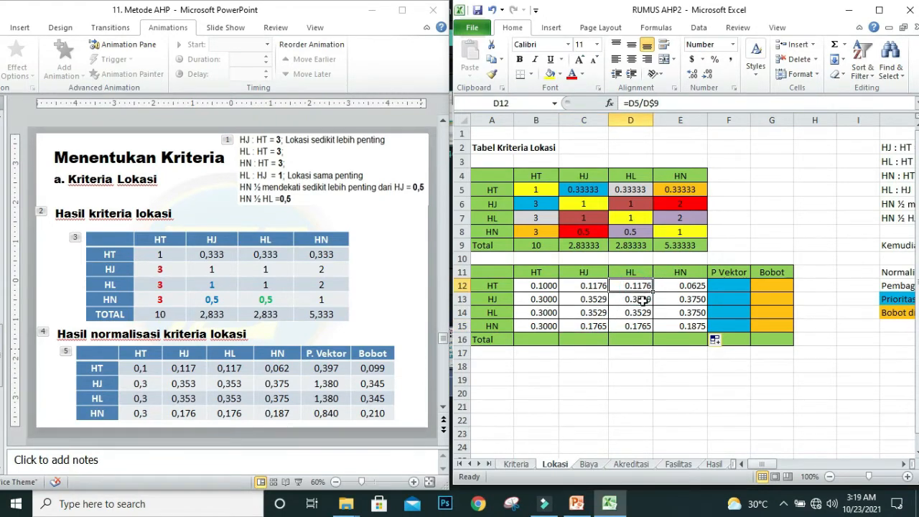
left_click(643, 299)
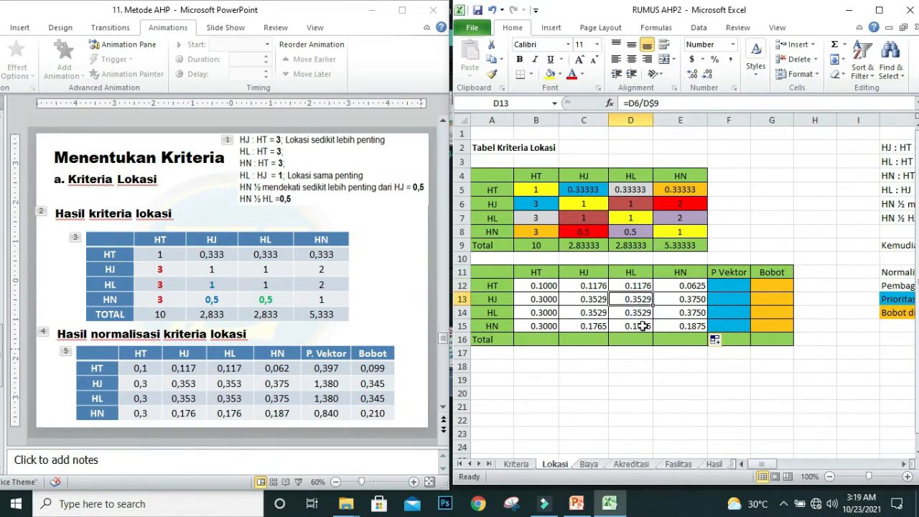
left_click(643, 326)
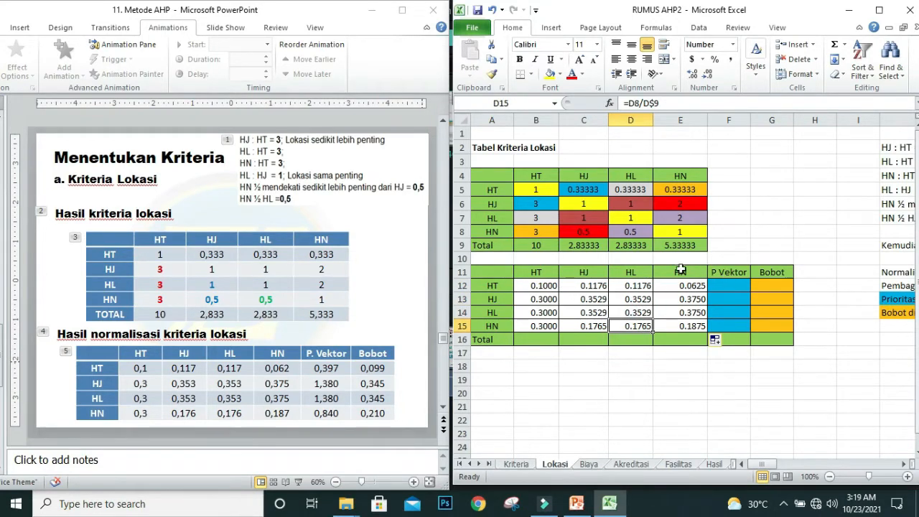
Step: Sum the HT row's normalized values with =SUM(B12:E12) in F12 and fill the P Vektor column down to F15
left_click(733, 286)
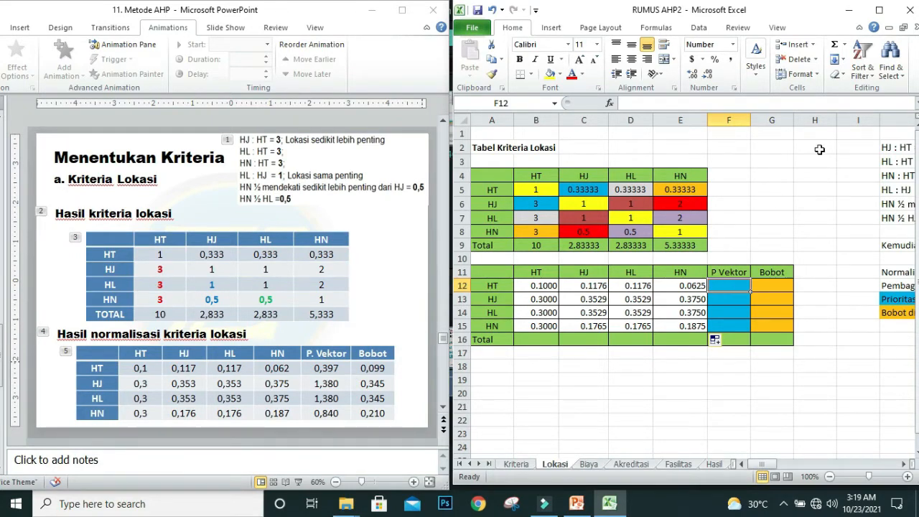
left_click(835, 48)
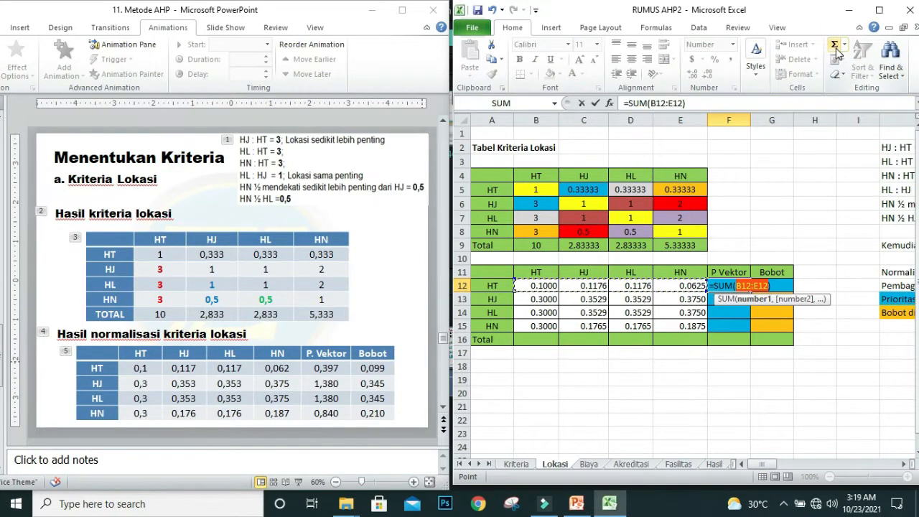
key("Return")
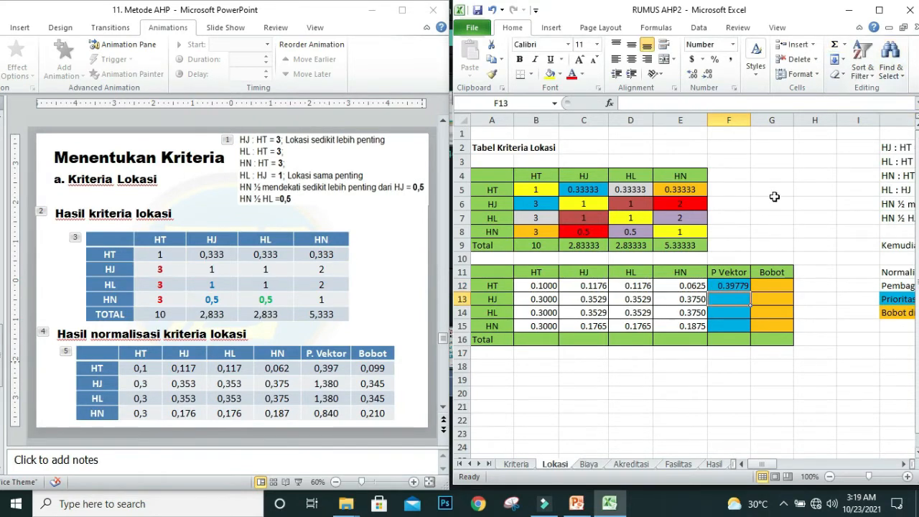
left_click(739, 284)
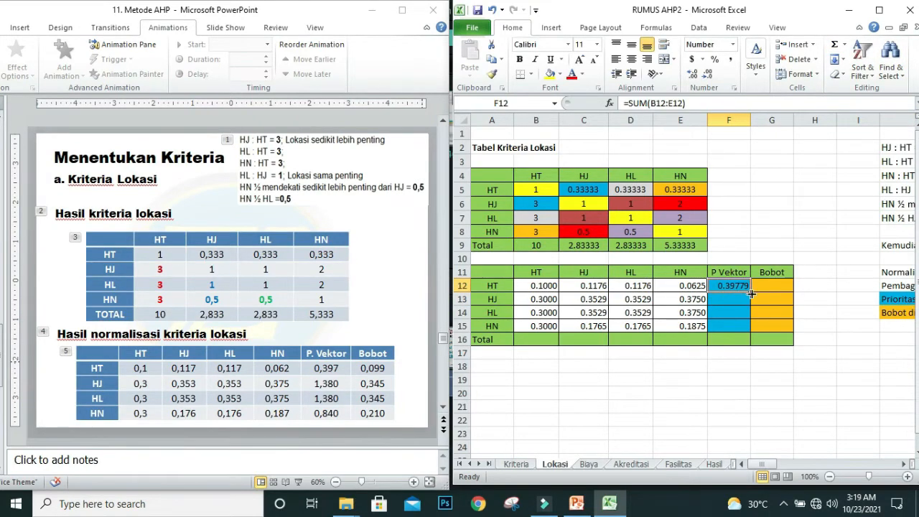
left_click_drag(751, 293, 754, 328)
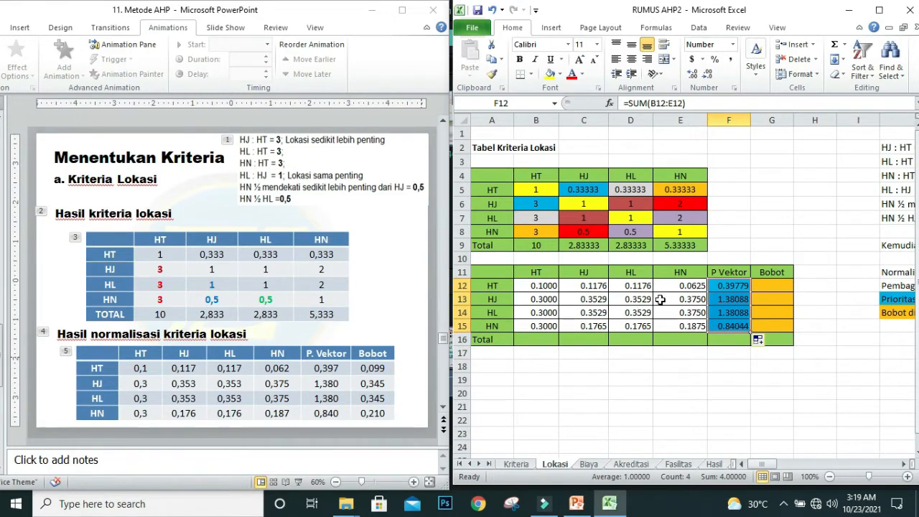
Step: Compare the P Vektor values for HJ, HL and HN with those in the slide's normalization table
left_click(728, 299)
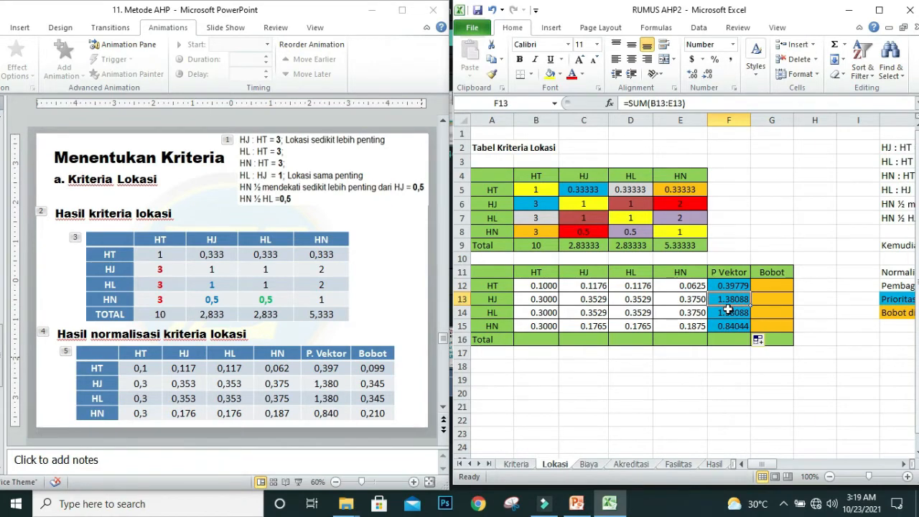
double_click(319, 382)
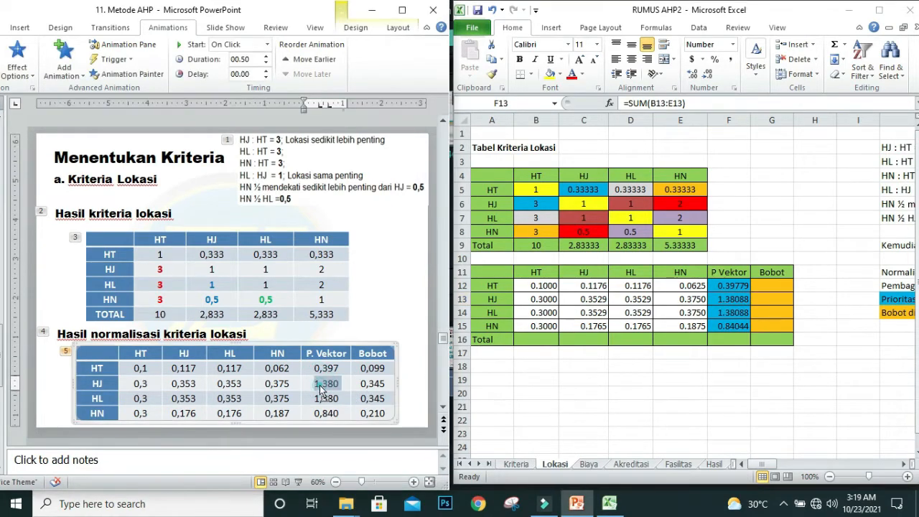
left_click(320, 385)
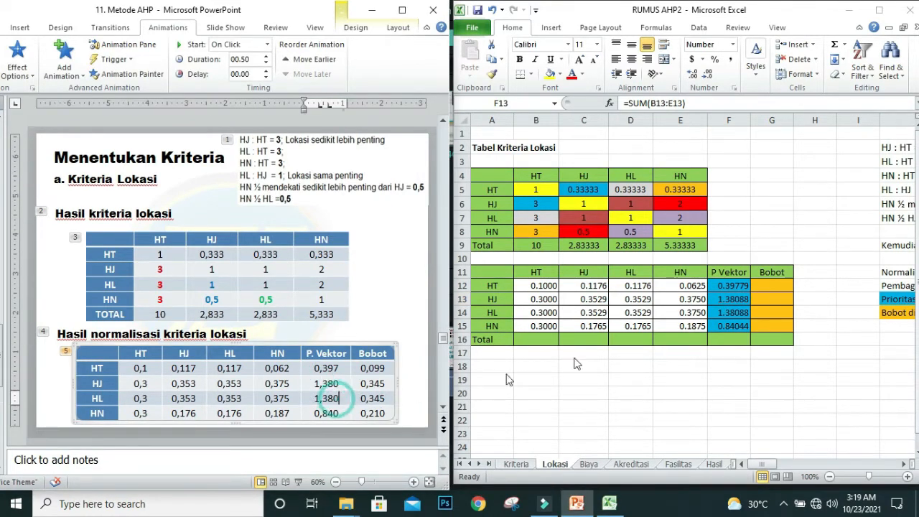
left_click(726, 322)
left_click(728, 338)
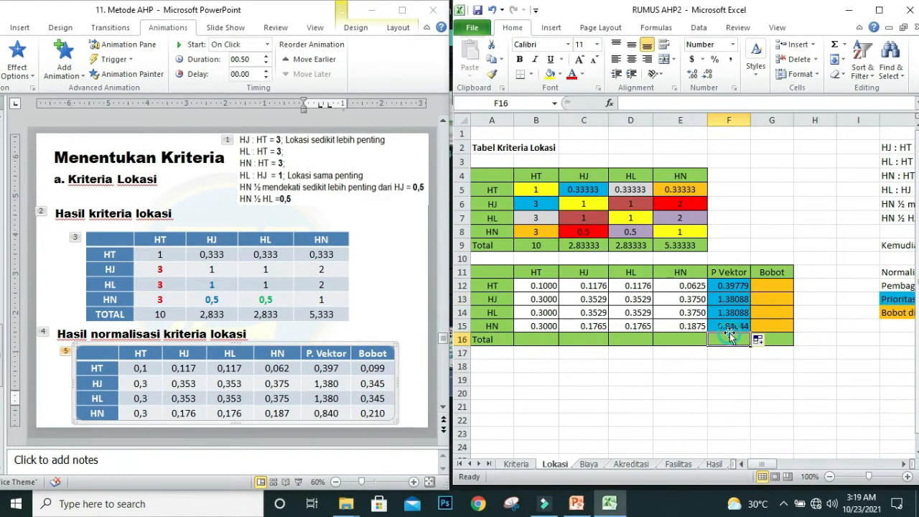
left_click(728, 326)
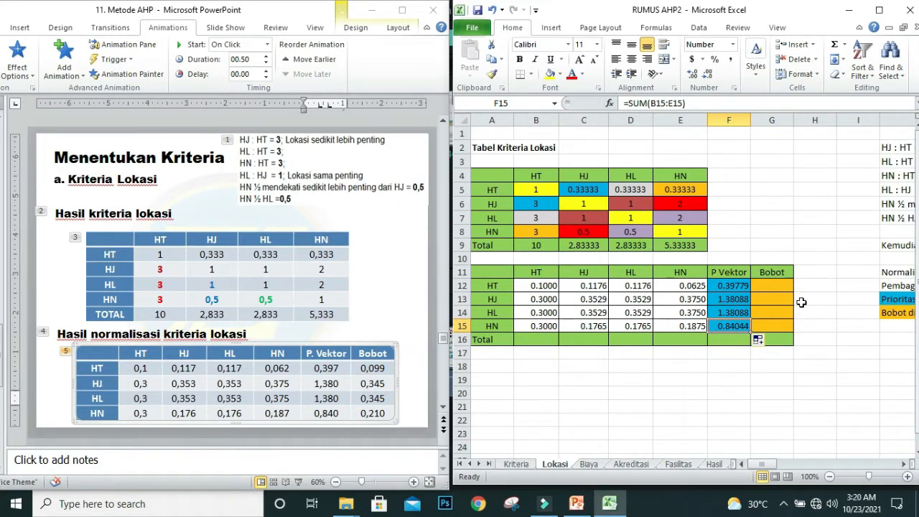
Step: Calculate the HT Bobot with =F12/4 in G12, fill it down to G15, and compare the weights with the slide
left_click(769, 285)
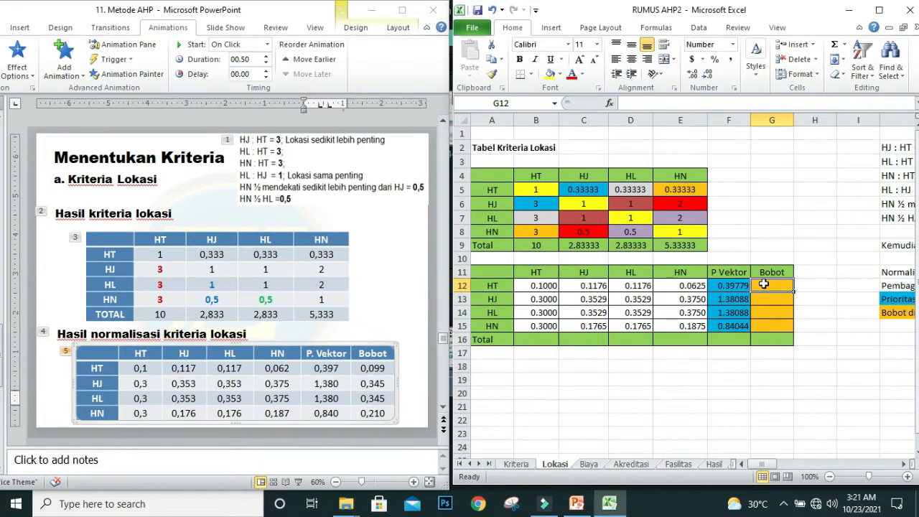
type("=")
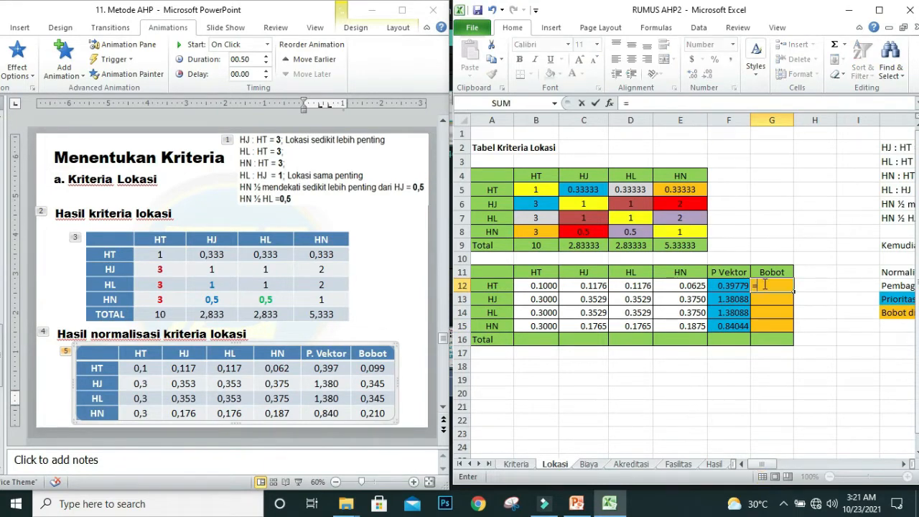
left_click(727, 285)
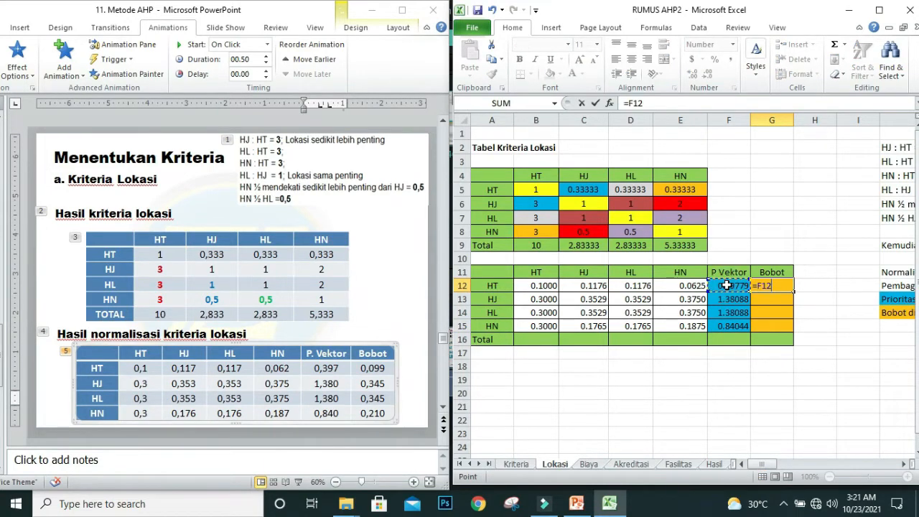
type("/4")
key("Return")
left_click(774, 287)
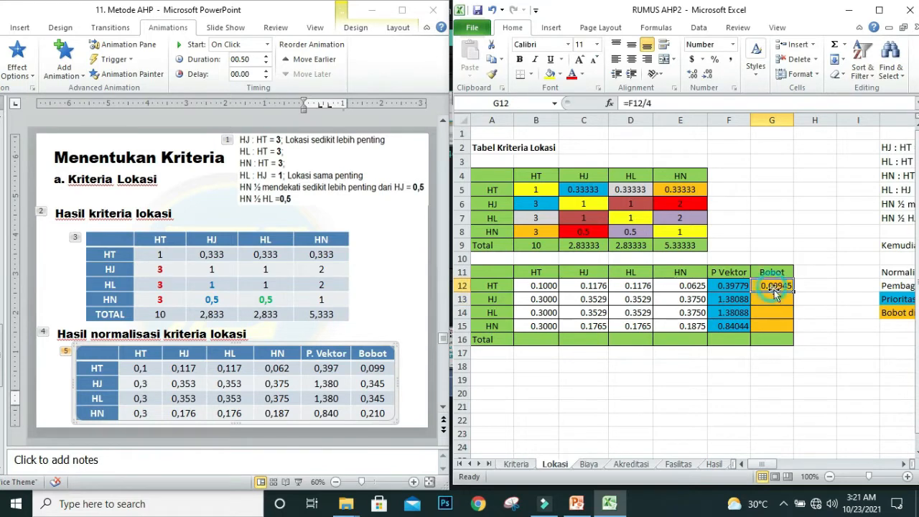
left_click_drag(792, 293, 787, 321)
left_click(775, 285)
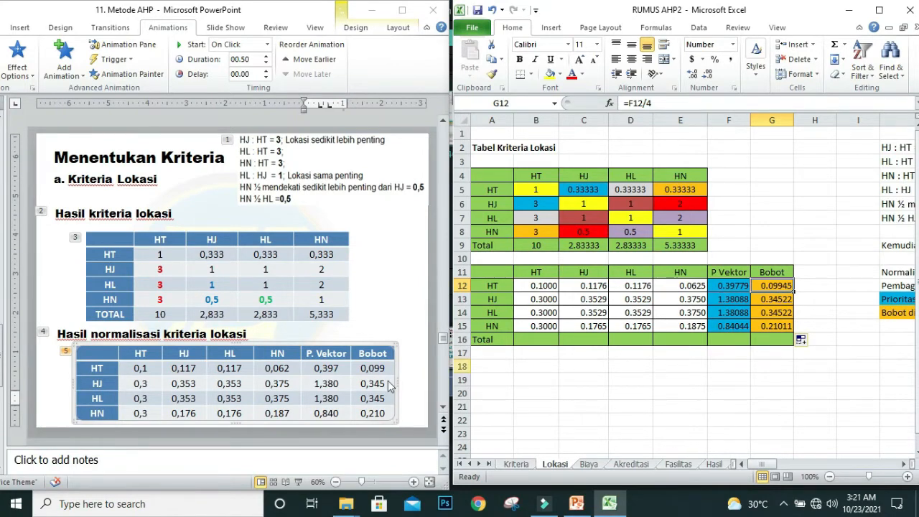
left_click(774, 301)
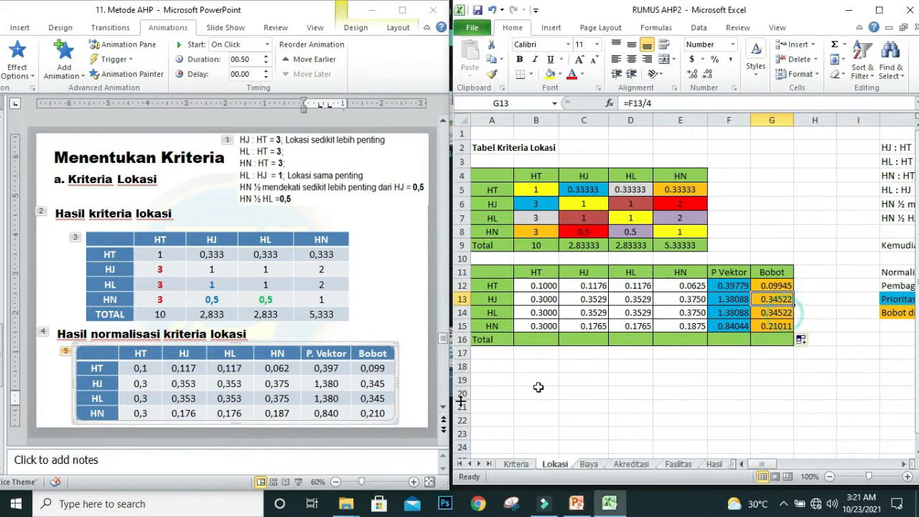
left_click(775, 325)
Step: Open the Biaya sheet in the workbook and bring up the b. Kriteria Biaya slide in PowerPoint
left_click(590, 464)
left_click(252, 324)
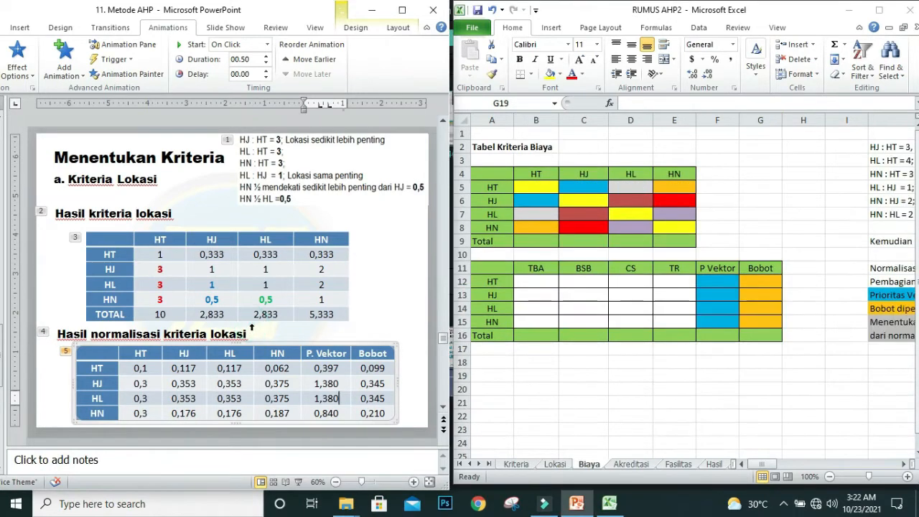
scroll(262, 336, "down", 1)
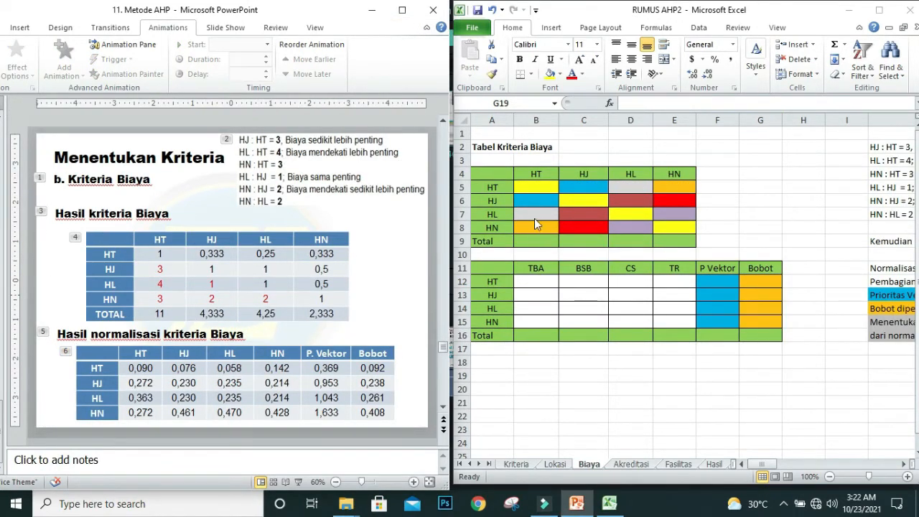
Step: Enter 1 in the yellow diagonal cells B5, C6, D7 and E8 of the Tabel Kriteria Biaya matrix
left_click(539, 186)
left_click(536, 185)
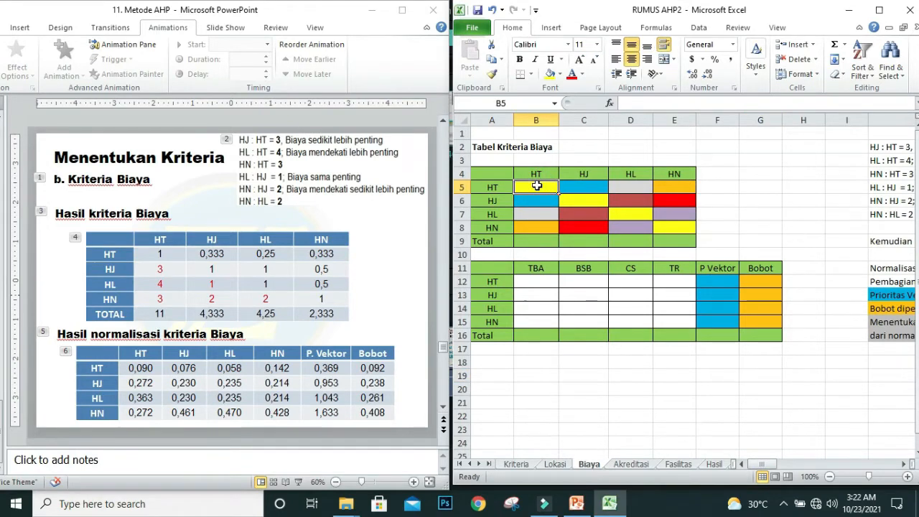
type("1")
left_click(580, 196)
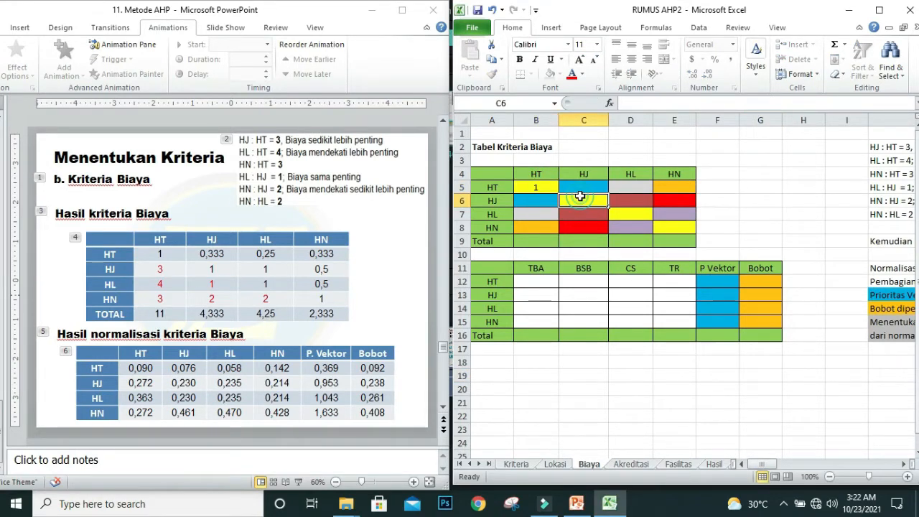
type("1")
left_click(632, 216)
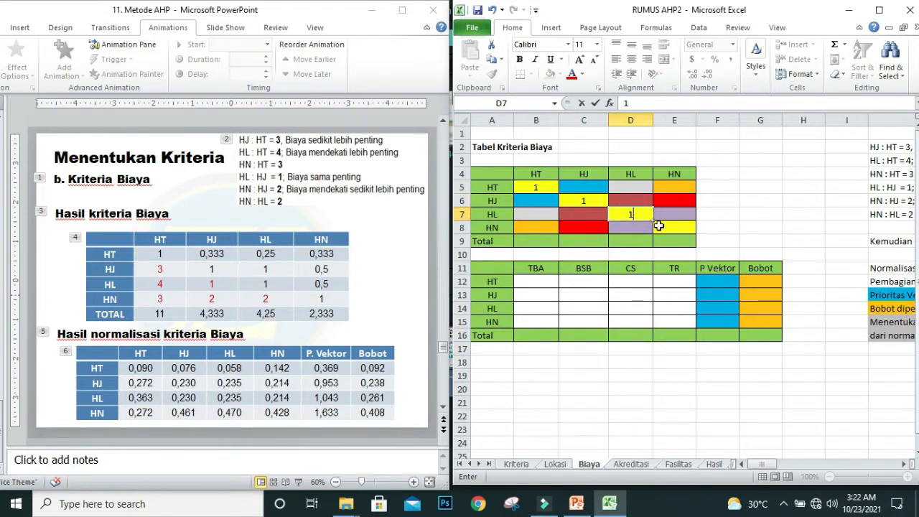
type("1")
left_click(672, 227)
type("1")
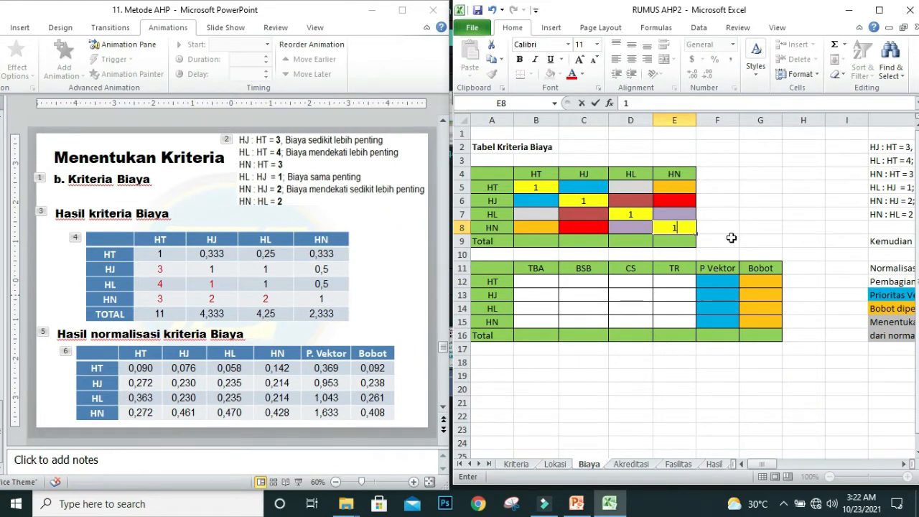
Step: Enter the HT column comparisons in the Tabel Kriteria Biaya matrix: 3 in B6, 4 in B7 and 4 in B8
left_click(525, 203)
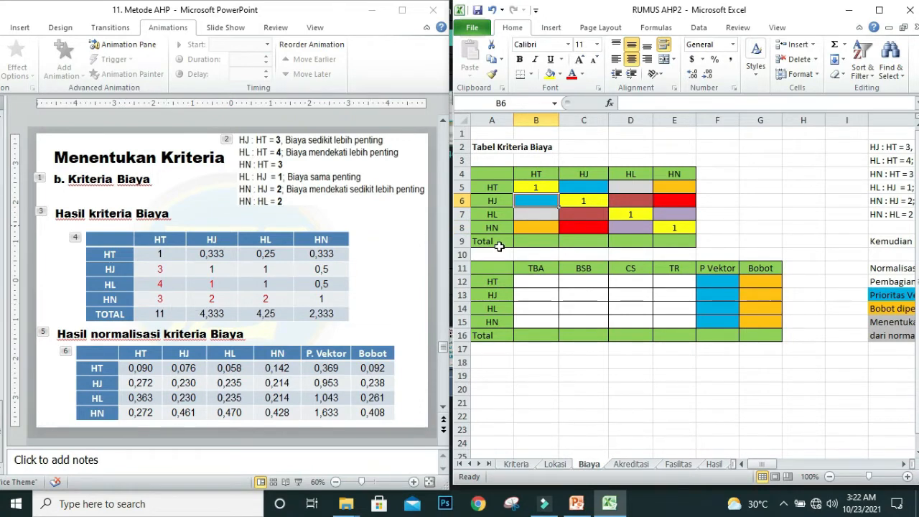
type("3")
key("Return")
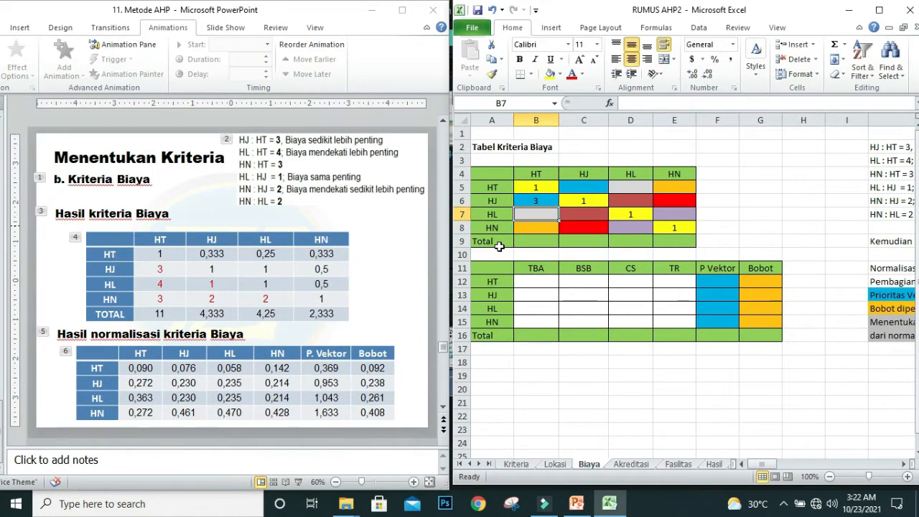
type("4")
key("Return")
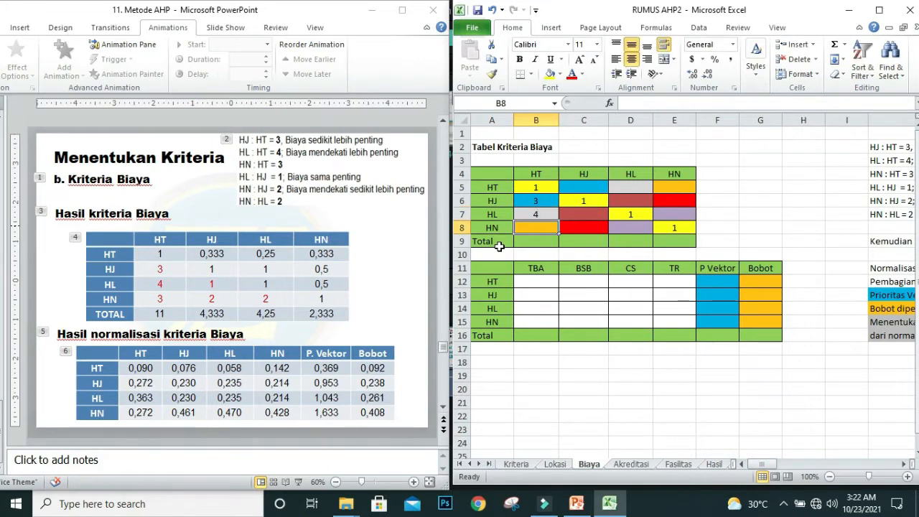
type("4")
Step: Enter the remaining lower-triangle comparisons of the matrix: 1 in C7, 2 in C8 and 2 in D8
left_click(583, 214)
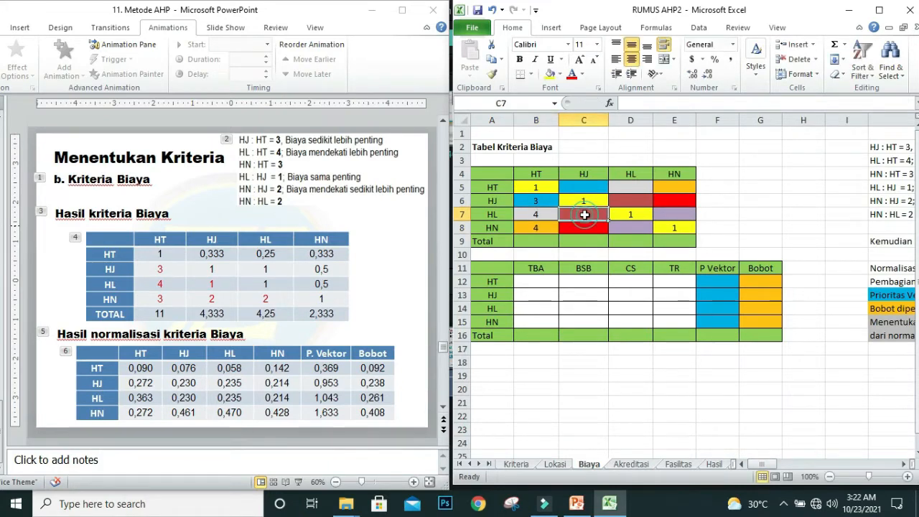
key("Return")
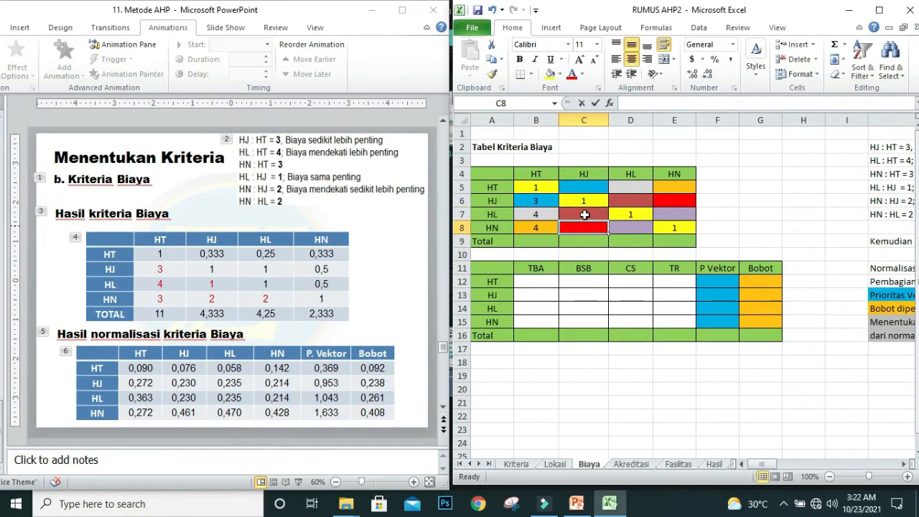
type("2")
key("Tab")
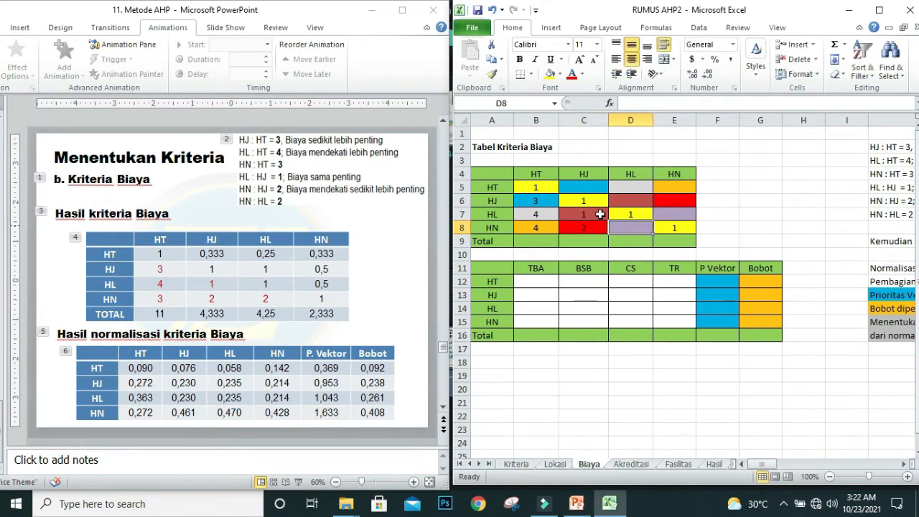
type("2")
Step: Calculate the HT row reciprocals for HJ and HL with =1/B6 in C5 and =1/B7 in D5
left_click(584, 185)
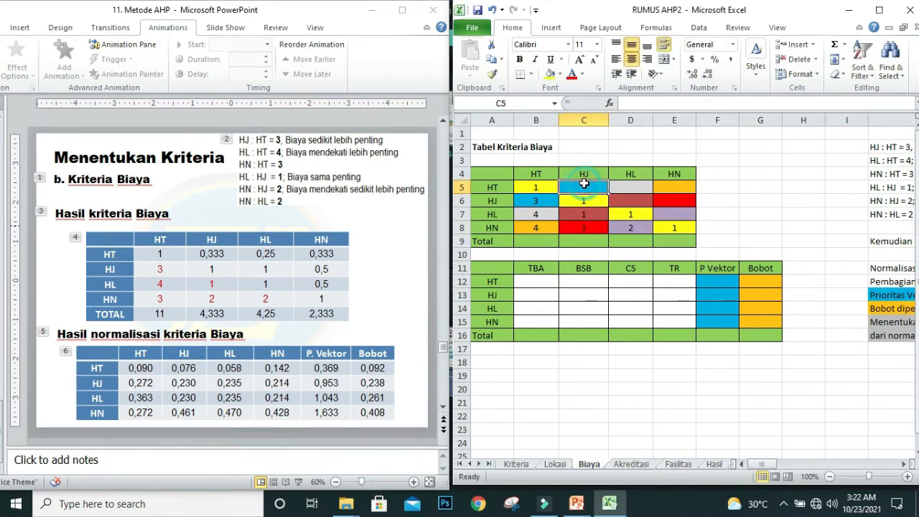
type("=")
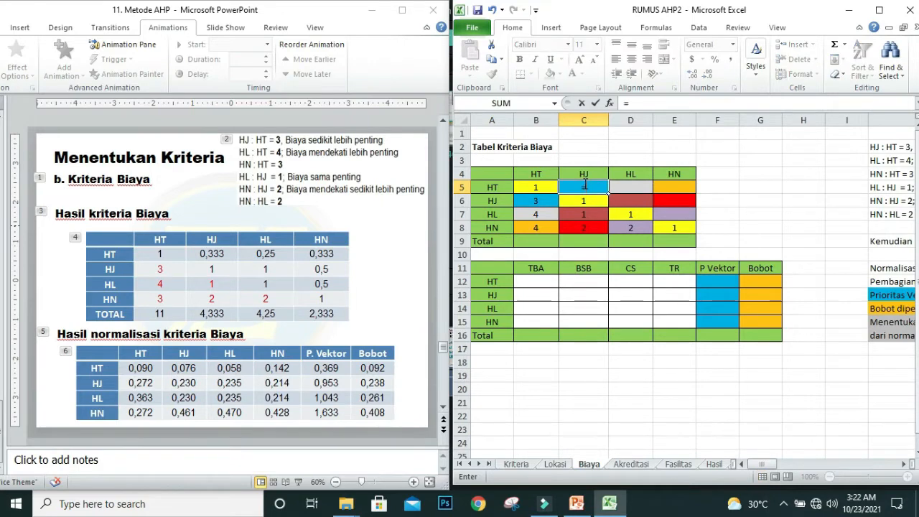
type("1/")
left_click(529, 200)
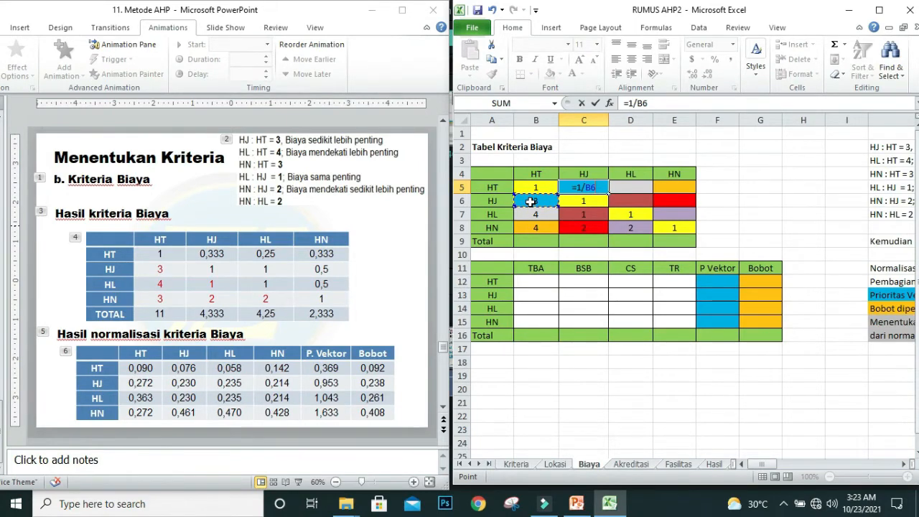
key("Tab")
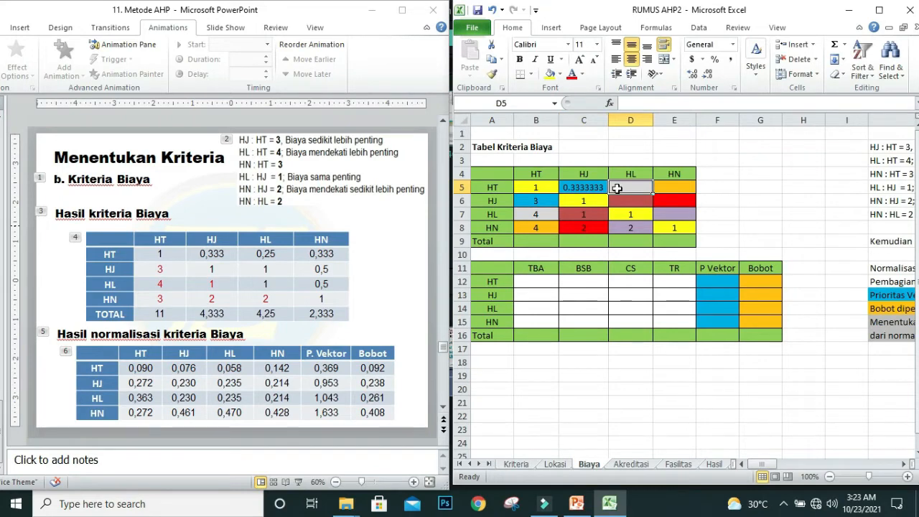
type("=1")
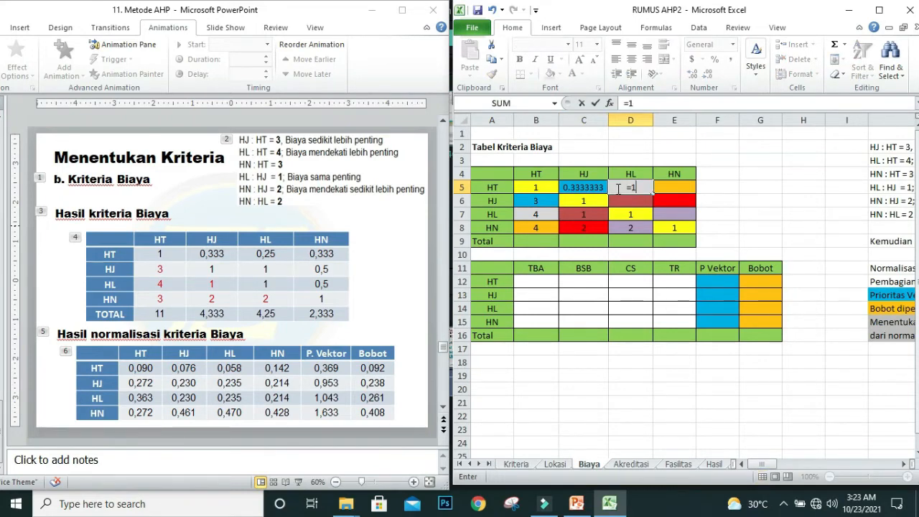
type("/")
left_click(537, 214)
key("Return")
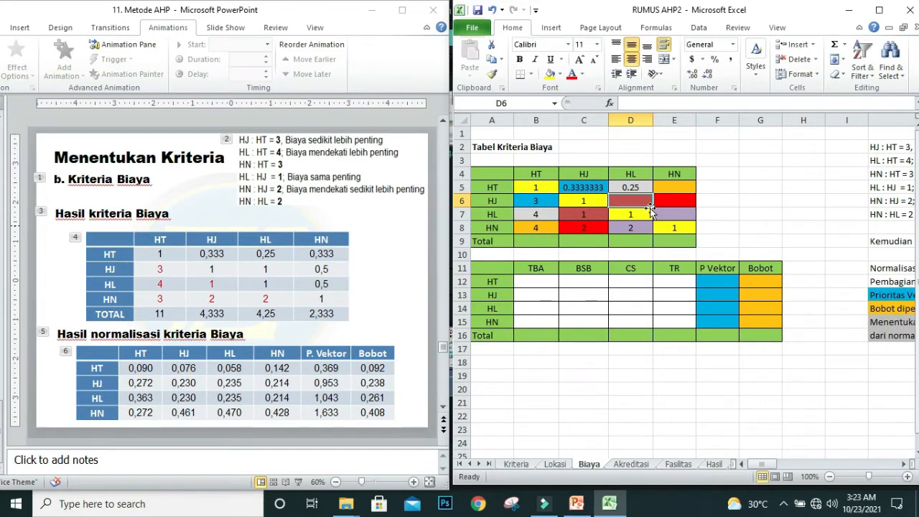
Step: Calculate the HT row reciprocal for HN with =1/B8 in E5
left_click_drag(674, 201, 673, 192)
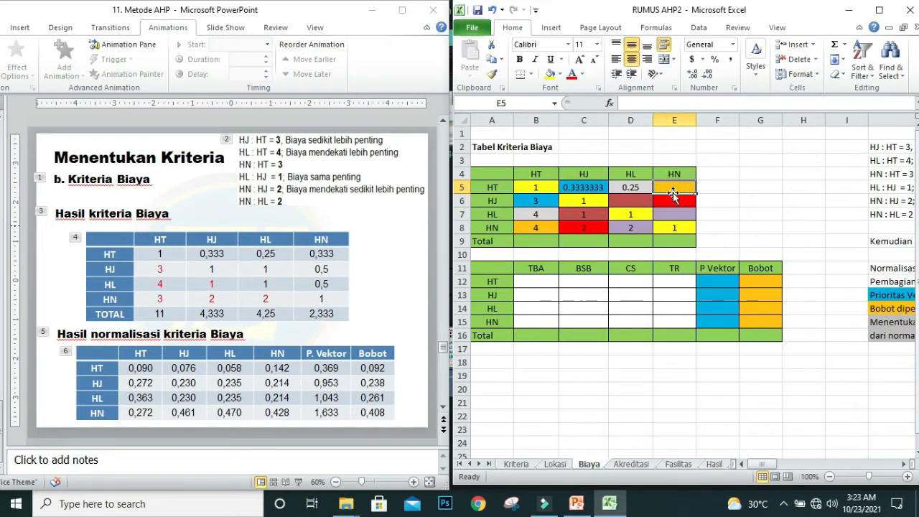
type("=")
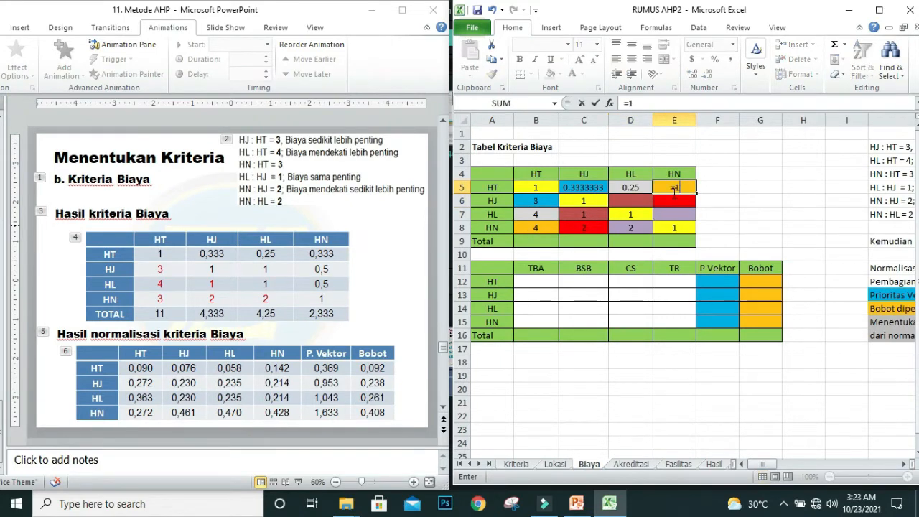
type("1/")
left_click(542, 227)
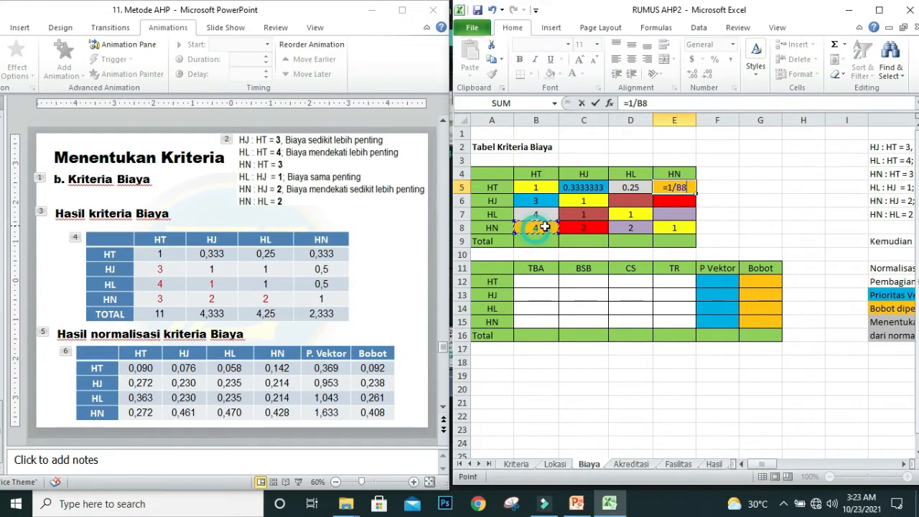
key("Return")
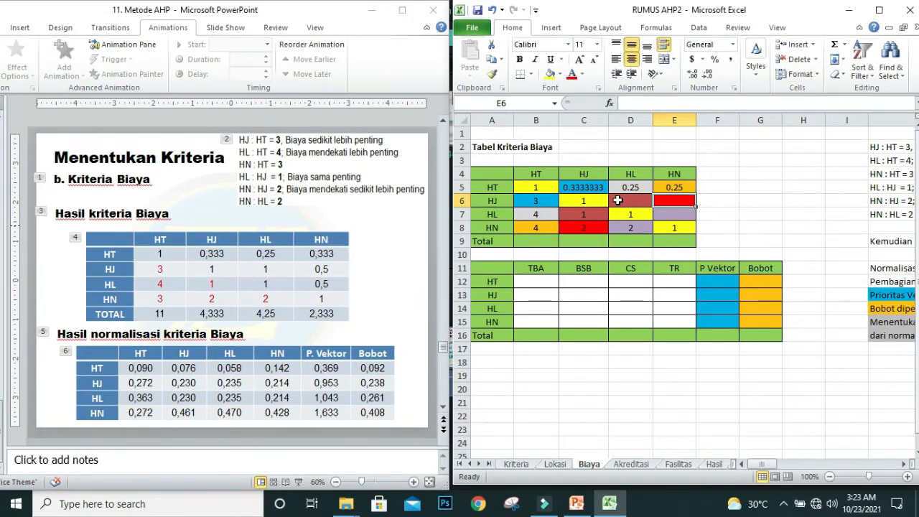
Step: Calculate the HJ row reciprocals with =1/C7 in D6 and =1/C8 in E6
left_click(617, 200)
type("=1")
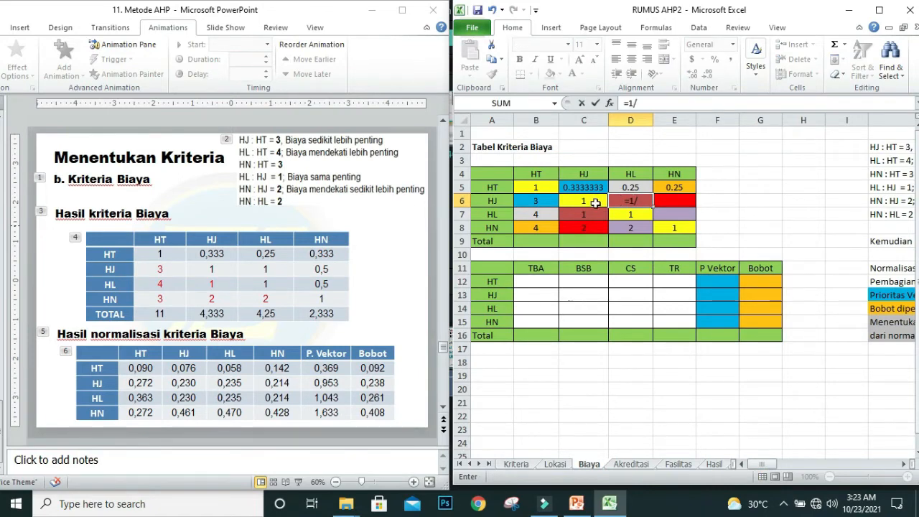
type("/")
left_click(577, 214)
key("Return")
left_click(666, 201)
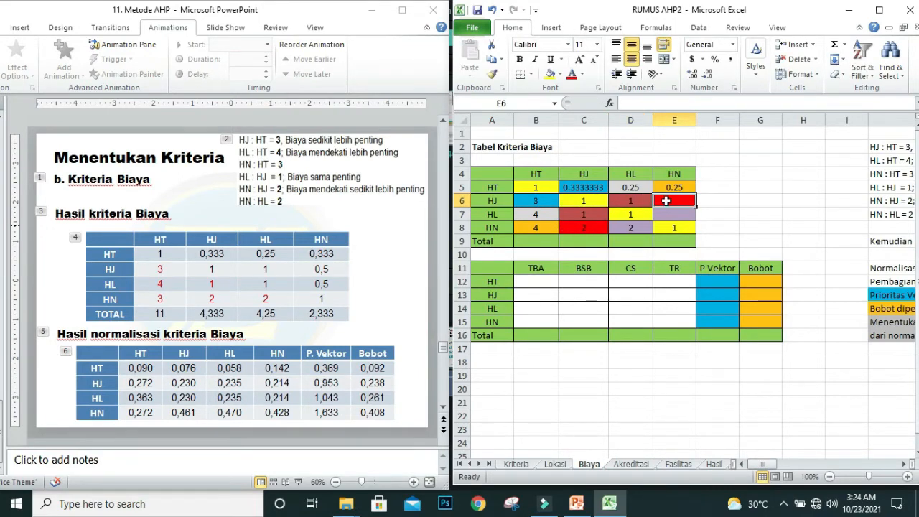
type("=1")
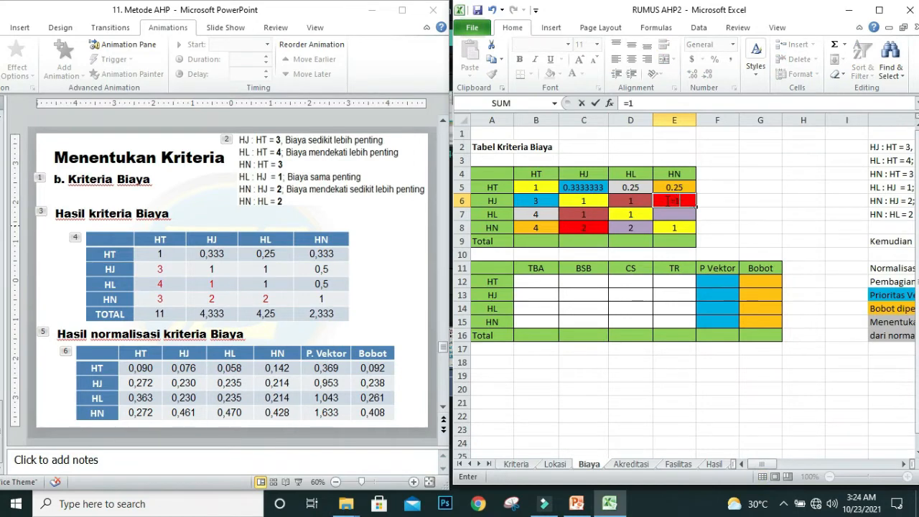
type("/")
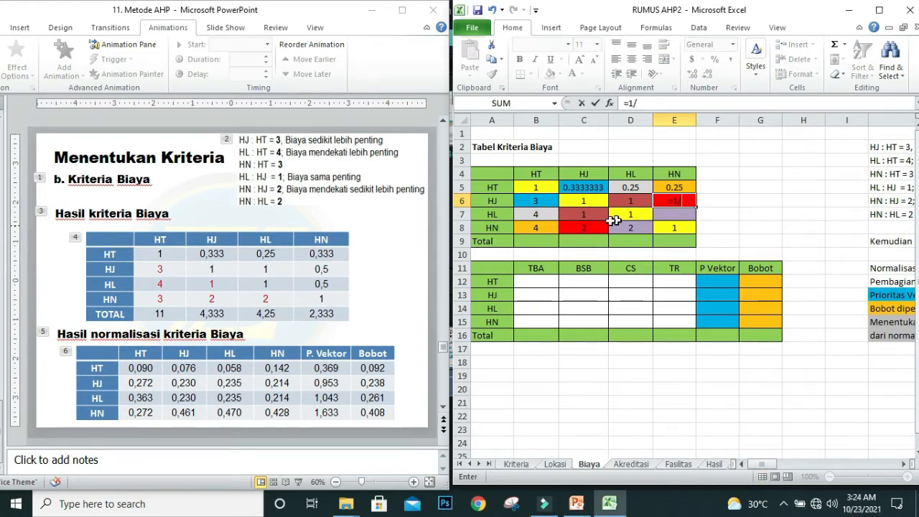
left_click(581, 227)
key("Return")
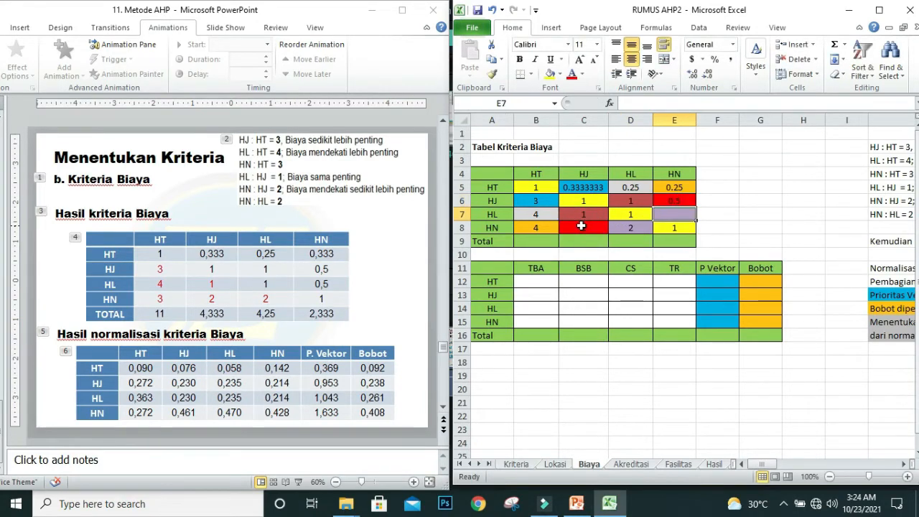
Step: Calculate the HL row reciprocal for HN with =1/D8 in E7
type("=")
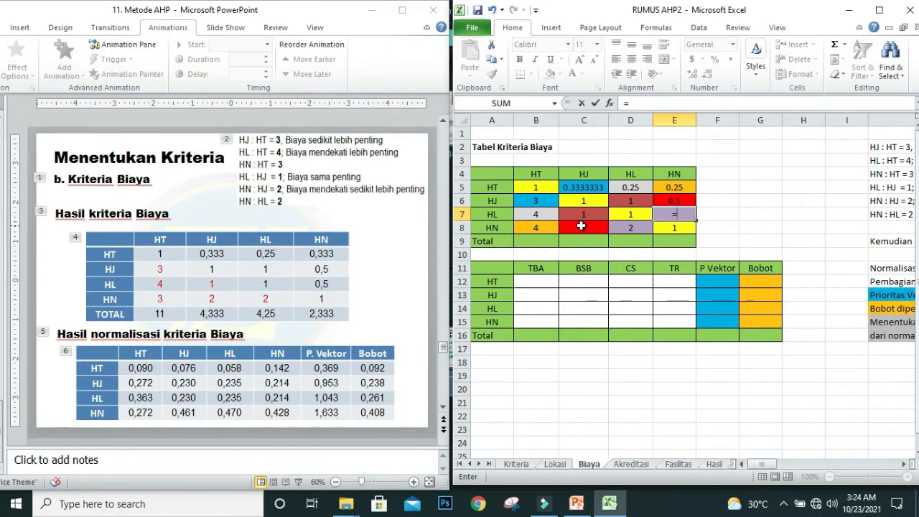
type("1/")
left_click(618, 227)
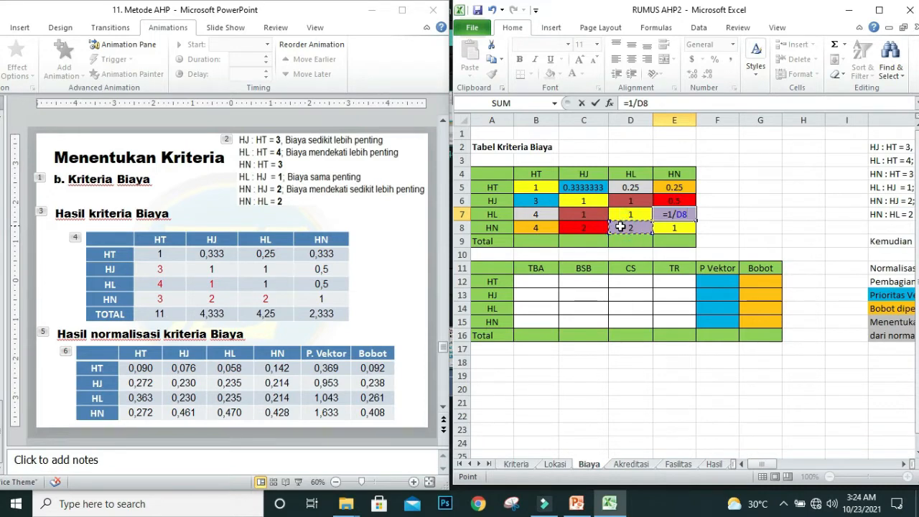
key("Return")
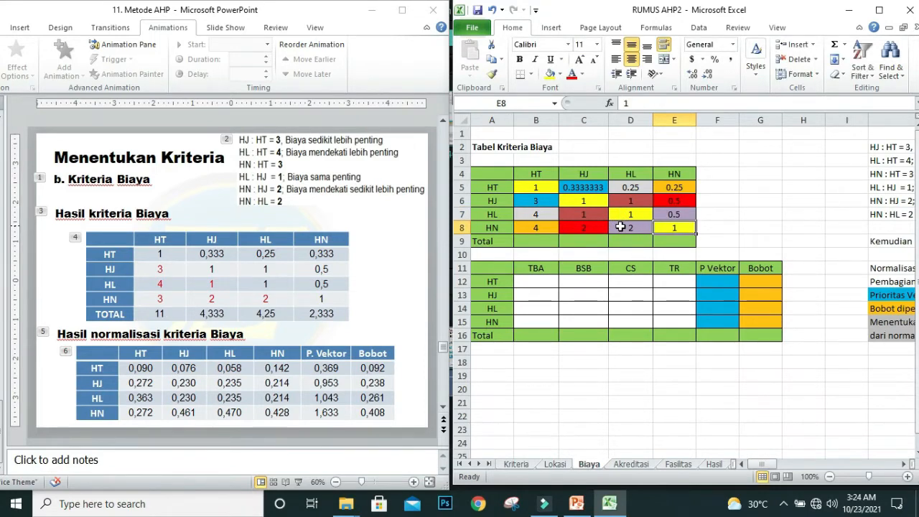
Step: Total the HT column in B9 with =SUM(B5:B8) and fill the formula across to E9
left_click(537, 244)
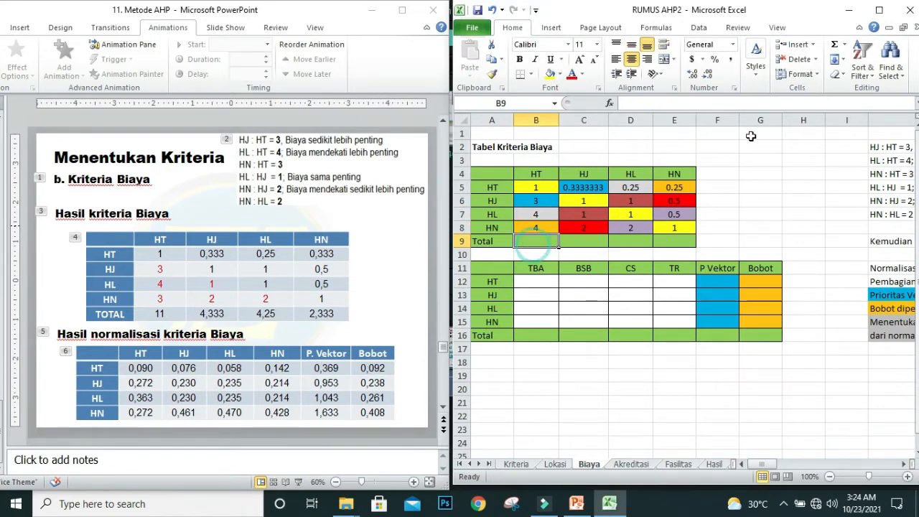
left_click(836, 46)
key("Return")
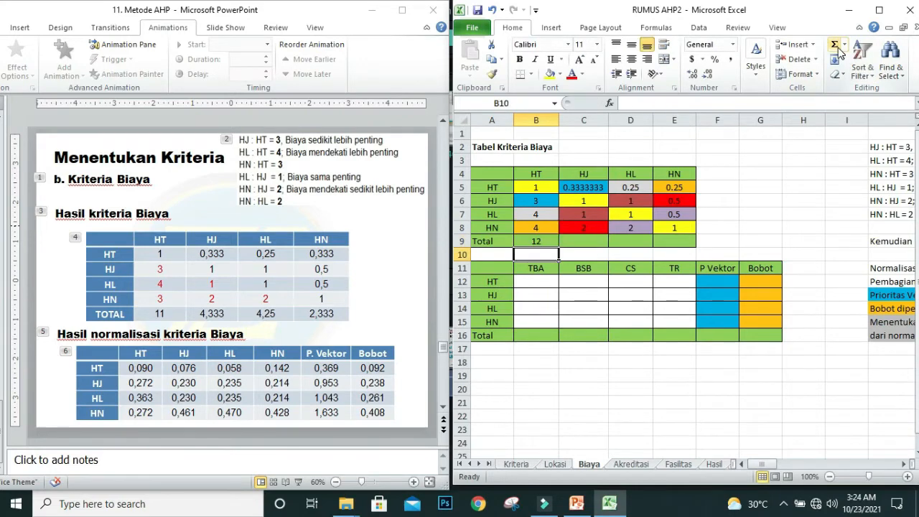
left_click(546, 242)
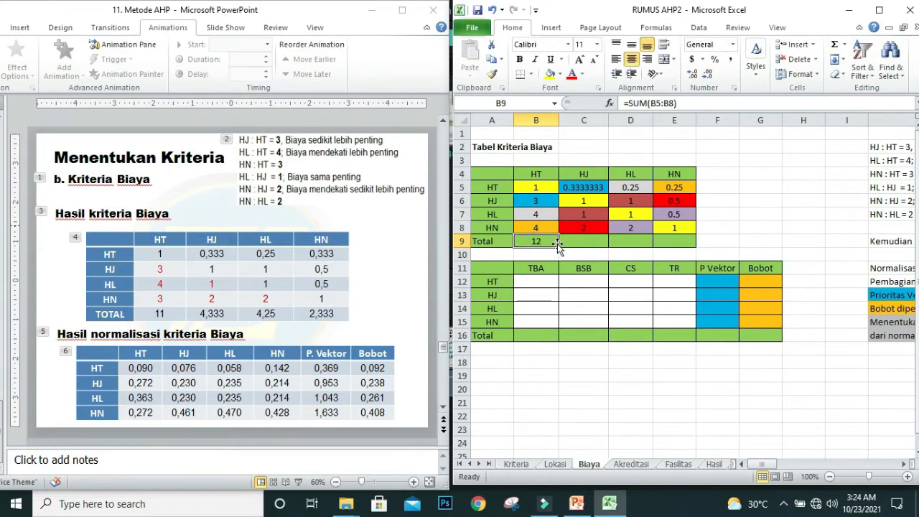
left_click_drag(557, 245, 685, 244)
left_click(767, 226)
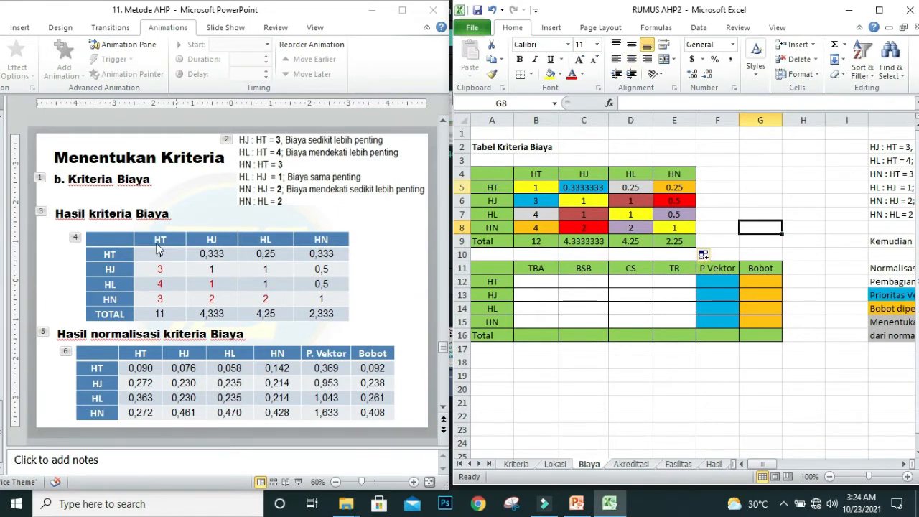
Step: Correct the HN to HT comparison in B8 to 3 to match the slide
left_click(534, 229)
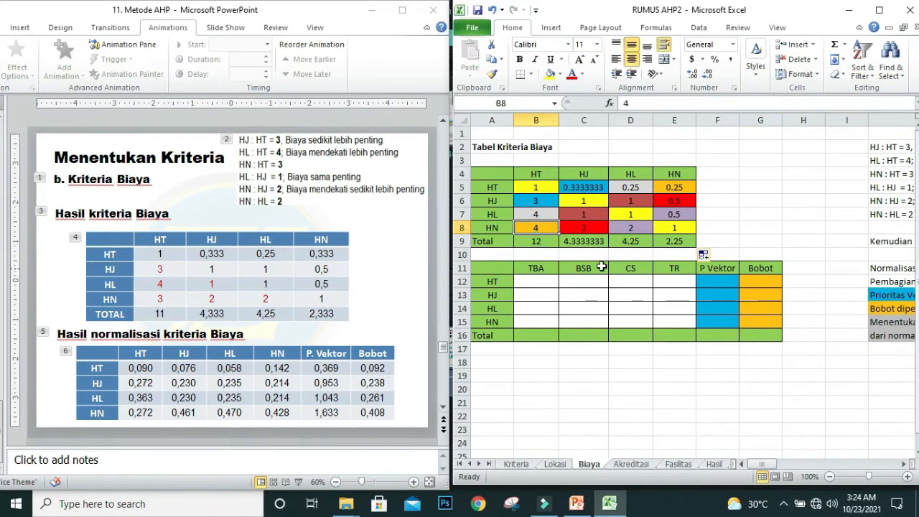
type("3")
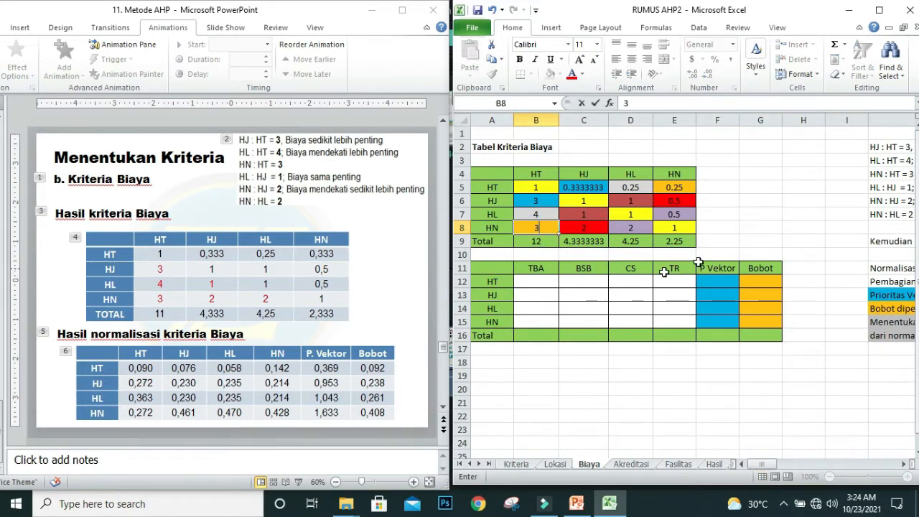
left_click(717, 241)
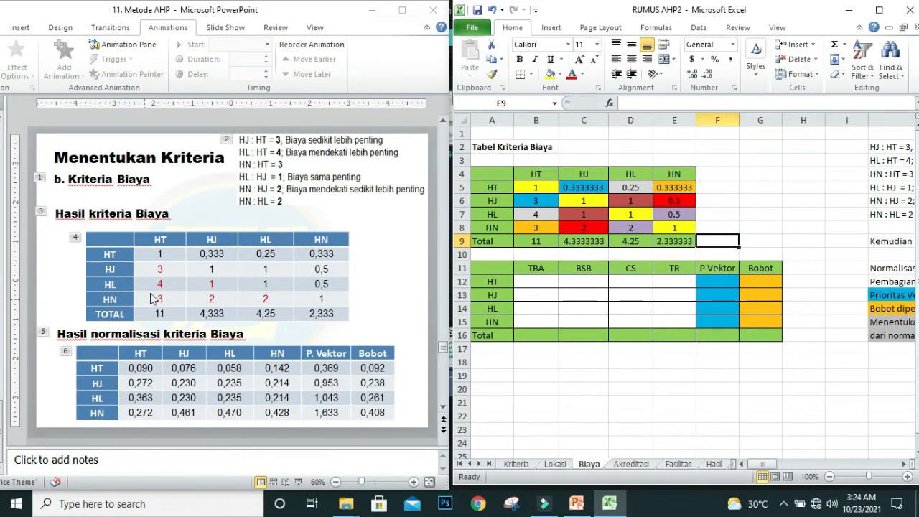
Step: Compare the HJ, HL and HN totals in row 9 with the slide's TOTAL row and select normalization cell B12
left_click(572, 241)
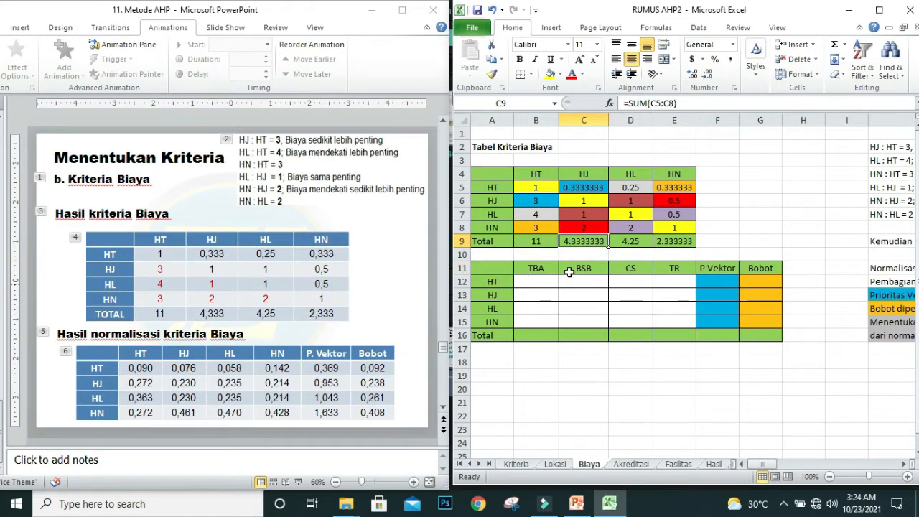
left_click(631, 244)
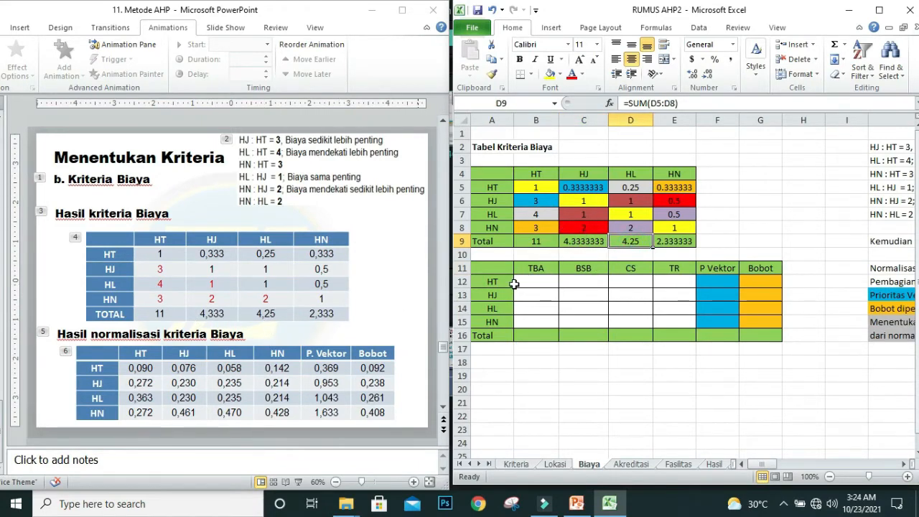
left_click(675, 241)
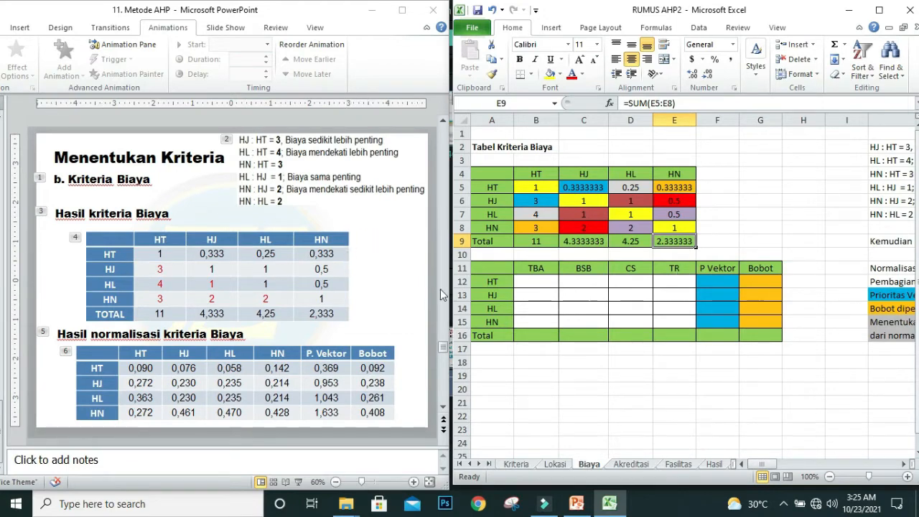
left_click(532, 282)
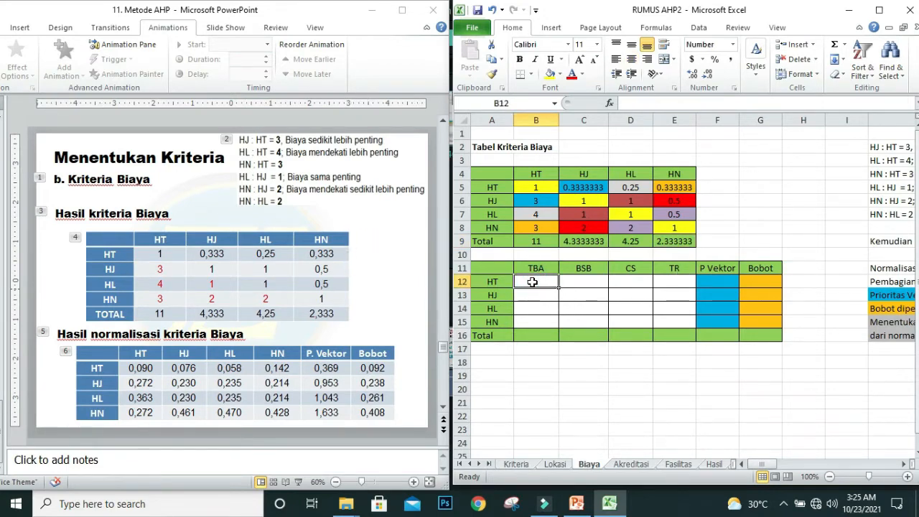
Step: Normalize the HT cell in B12 with =B5/B$9, locking the total's row reference
type("=")
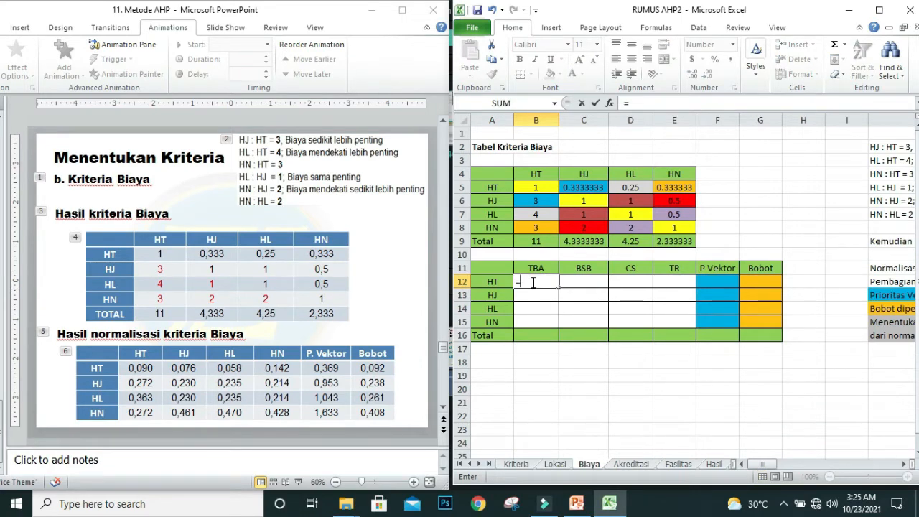
left_click(532, 189)
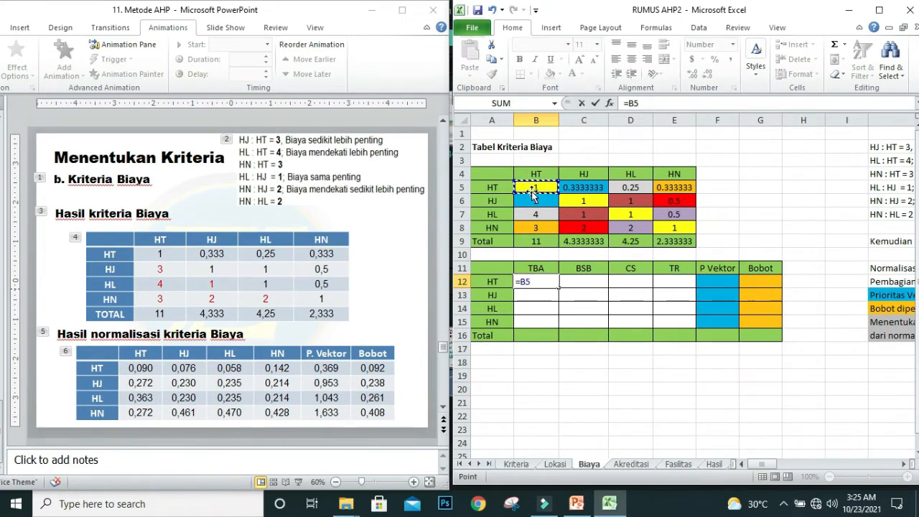
type("/")
left_click(527, 242)
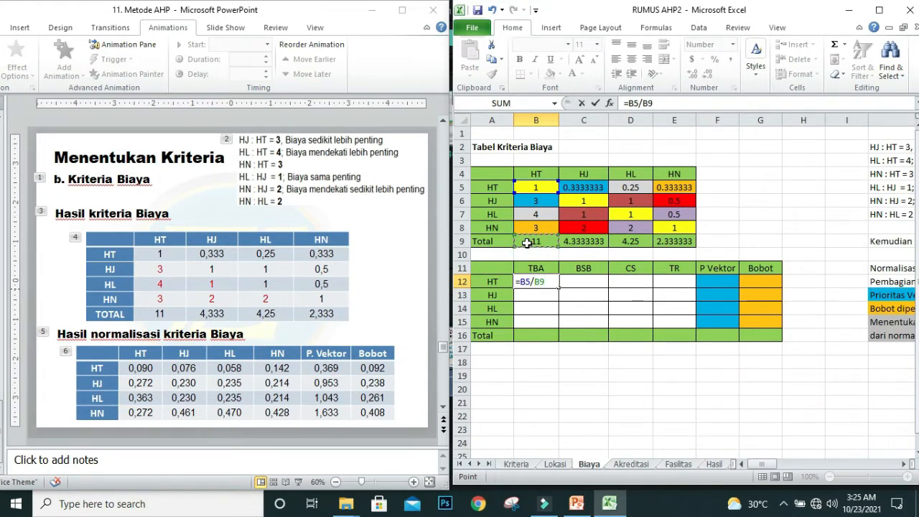
left_click(648, 103)
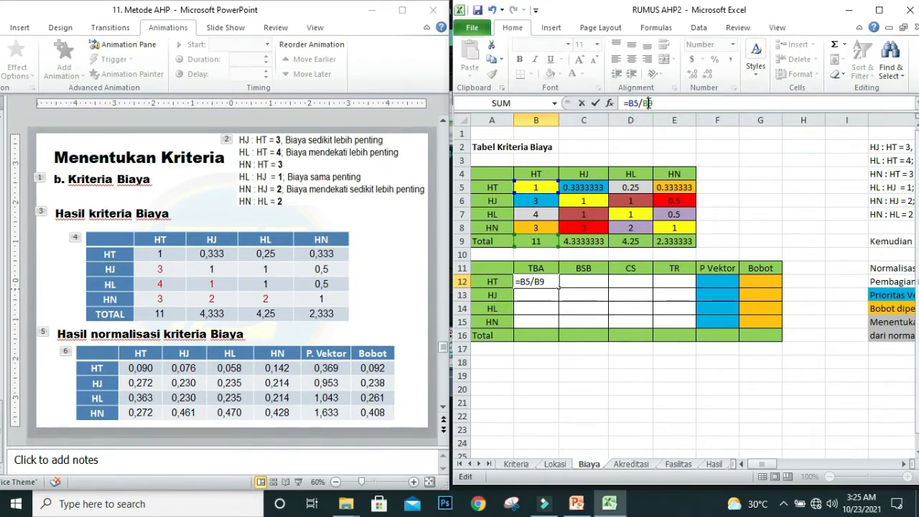
type("$")
key("Return")
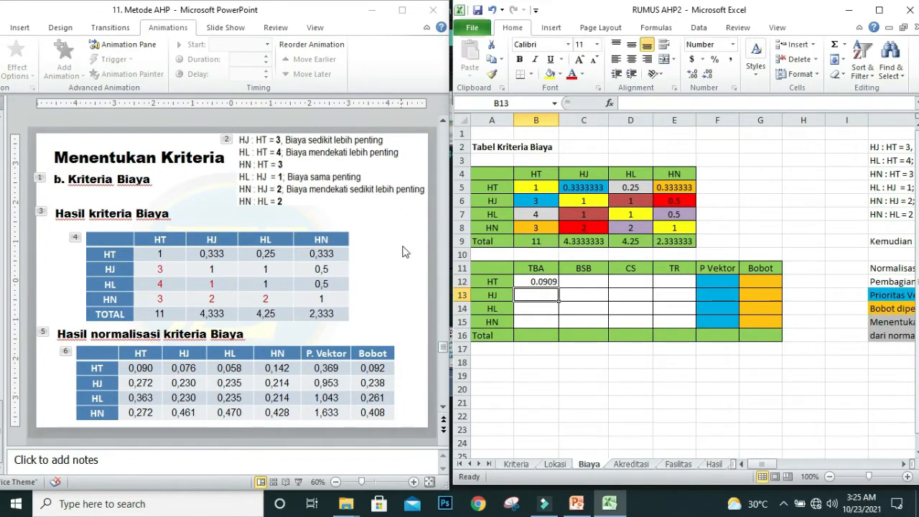
Step: Fill the B12 normalization formula across and down through E15
left_click(527, 282)
left_click_drag(558, 288, 690, 324)
left_click(606, 323)
Step: Replace the normalization table's TBA to TR headers in B11:E11 with the HT, HJ, HL and HN labels copied from B4:E4
left_click(536, 269)
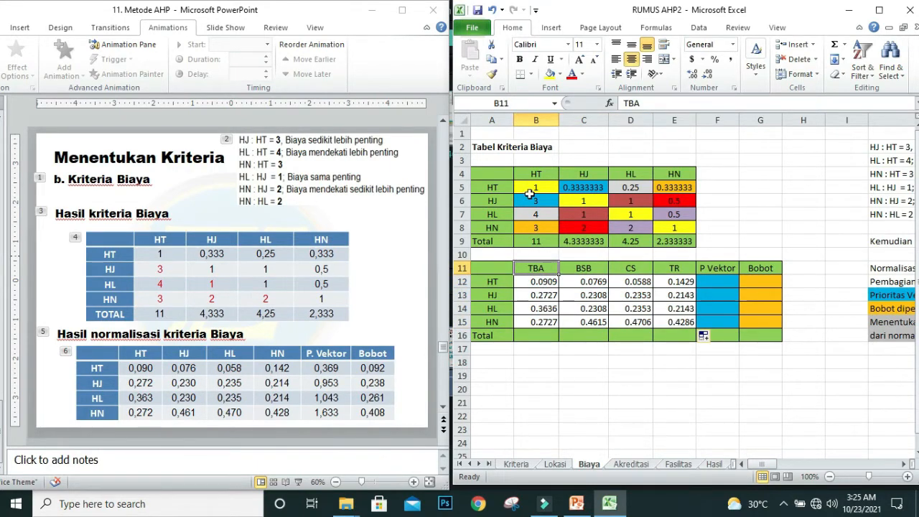
left_click_drag(534, 176, 666, 175)
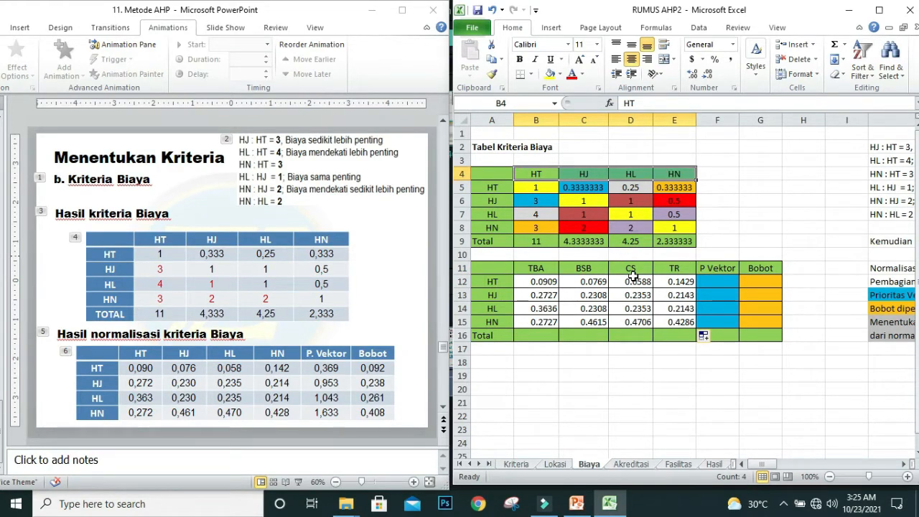
key("ctrl+c")
left_click(527, 269)
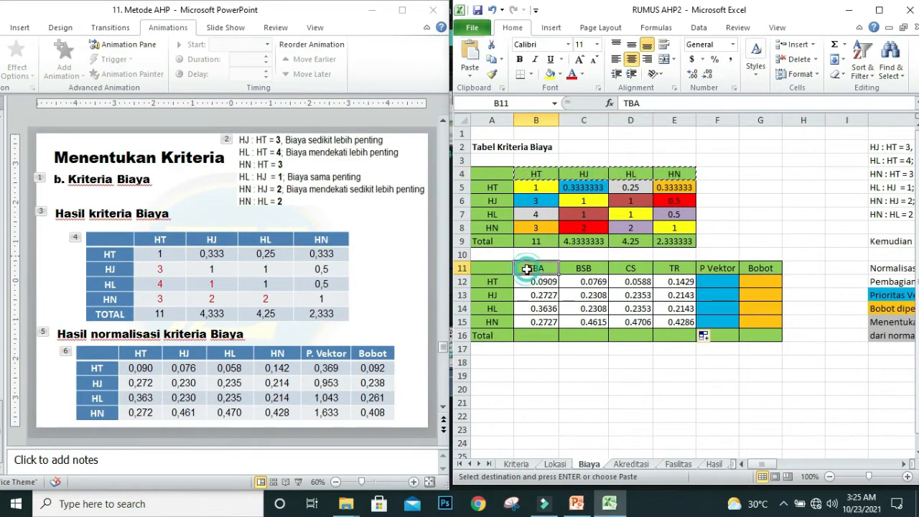
key("ctrl+v")
left_click(673, 401)
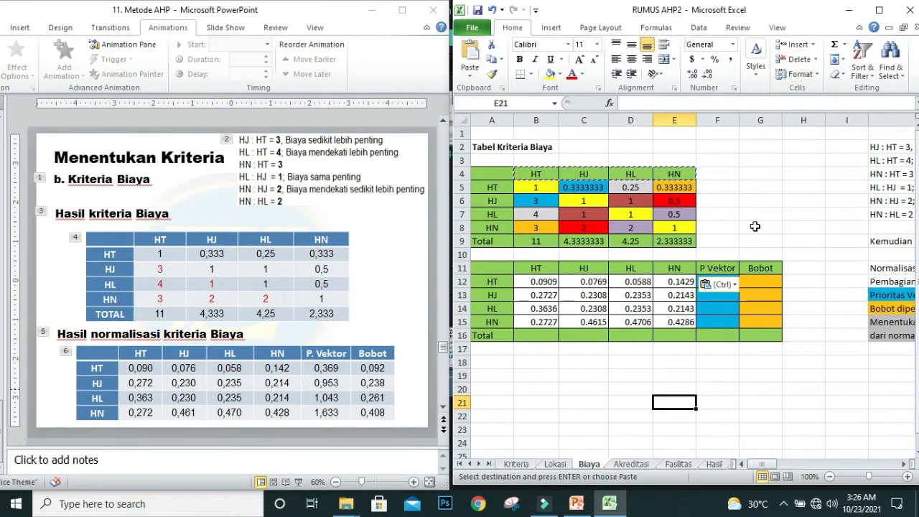
key("Escape")
Step: Calculate the HT row's P Vektor in F12 with =SUM(B12:E12) and fill the formula down to F15
left_click(713, 278)
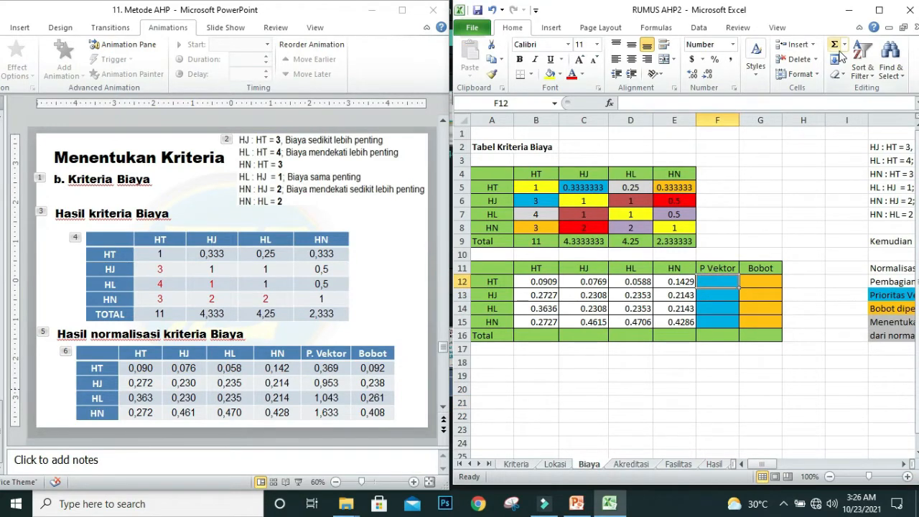
left_click(834, 46)
left_click(836, 48)
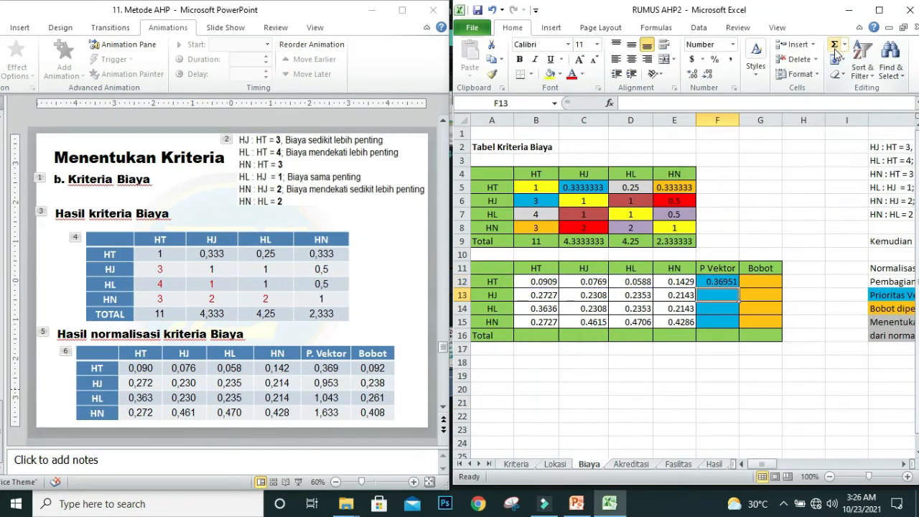
left_click_drag(737, 287, 740, 329)
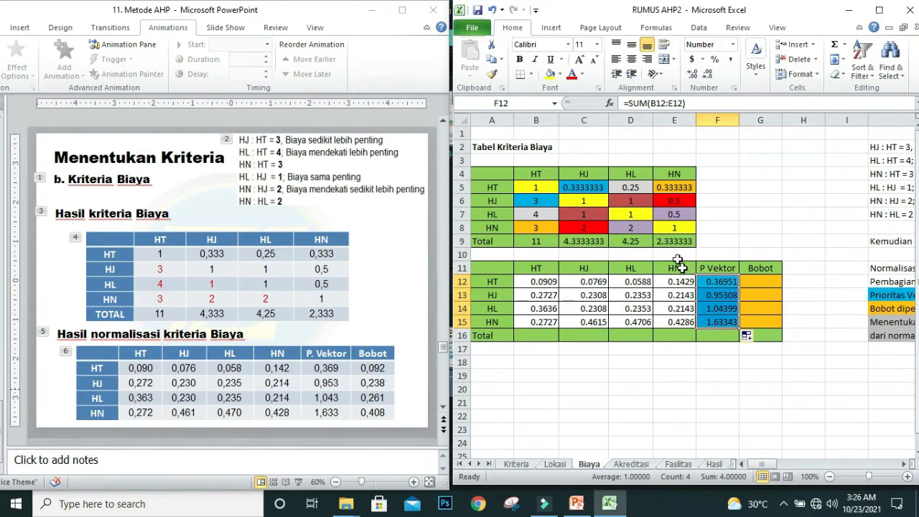
left_click(583, 321)
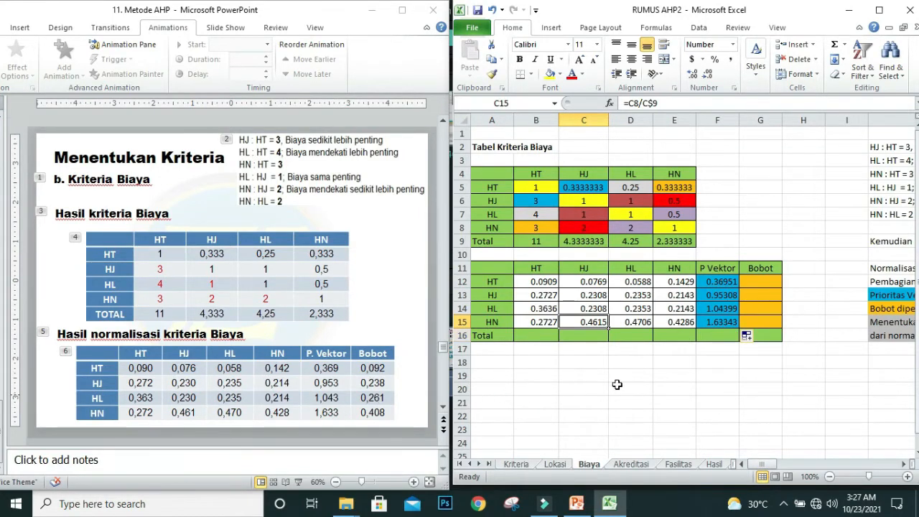
Step: Calculate the HT row's Bobot in G12 with =F12/4 and fill the formula down to G15
left_click(760, 284)
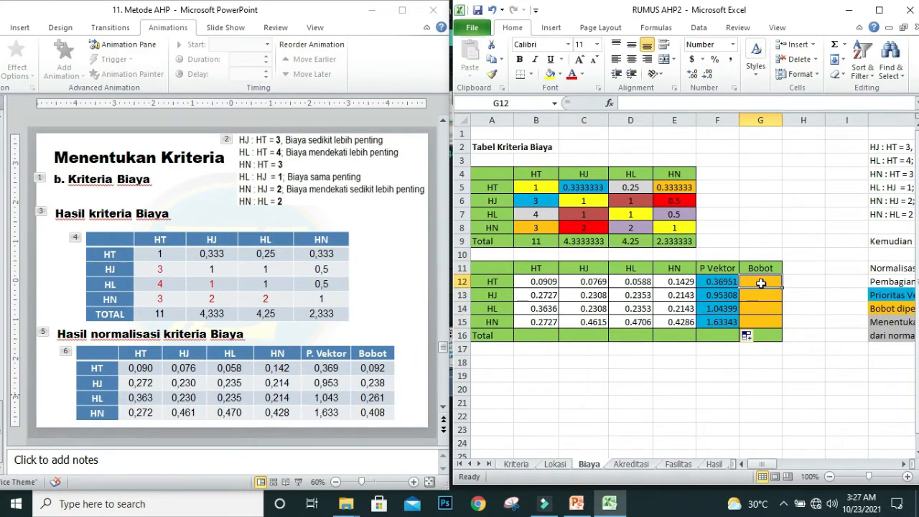
type("=")
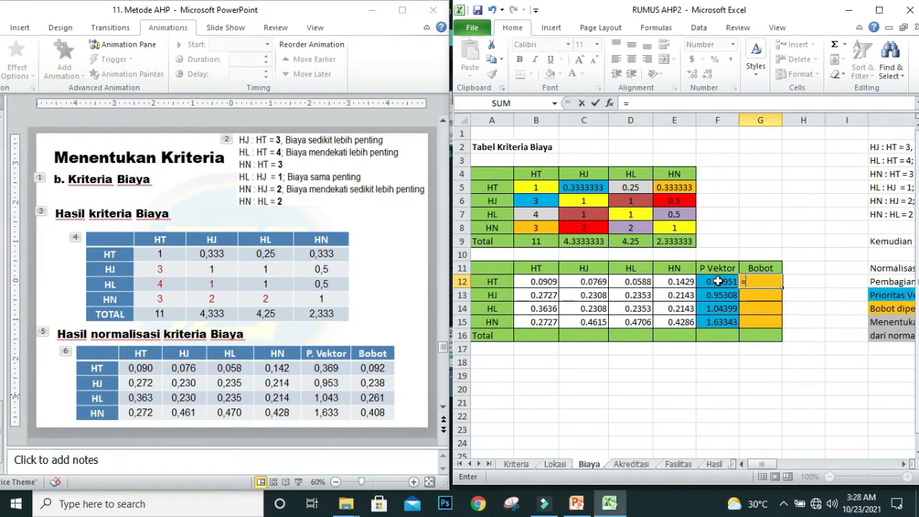
left_click(716, 281)
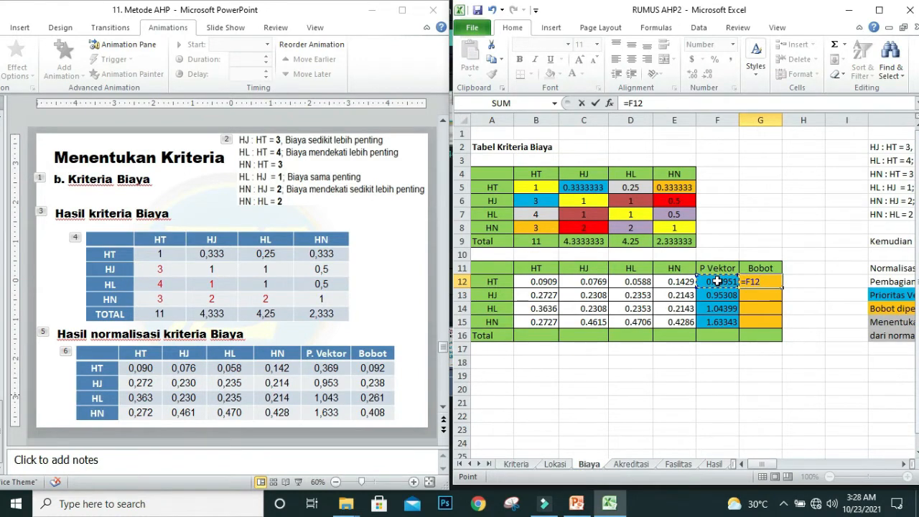
type("/4")
key("Return")
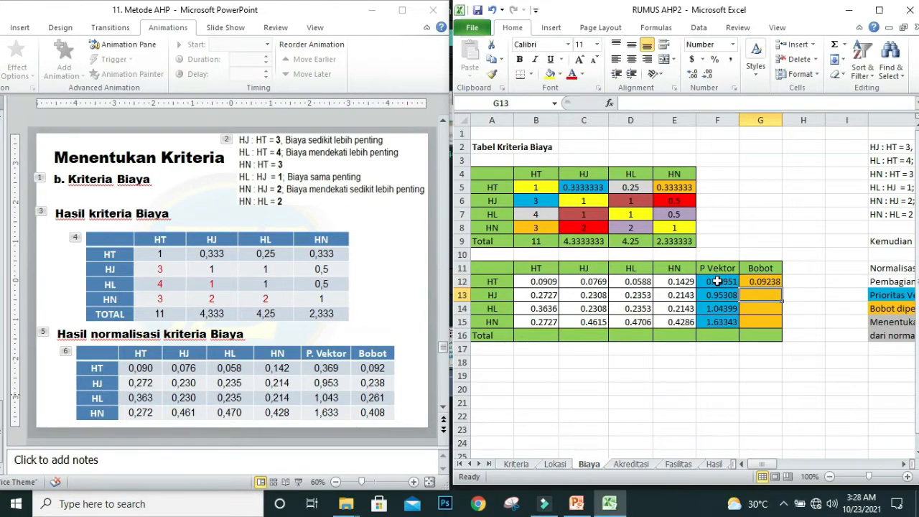
left_click(757, 282)
left_click_drag(781, 290, 777, 322)
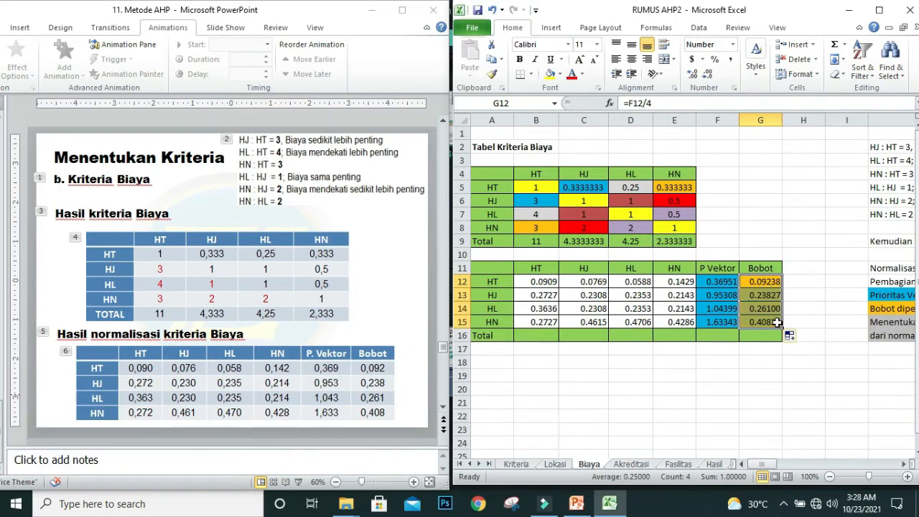
Step: Compare each Bobot value in G12:G15 with the Bobot column of the slide's normalization table
left_click(757, 282)
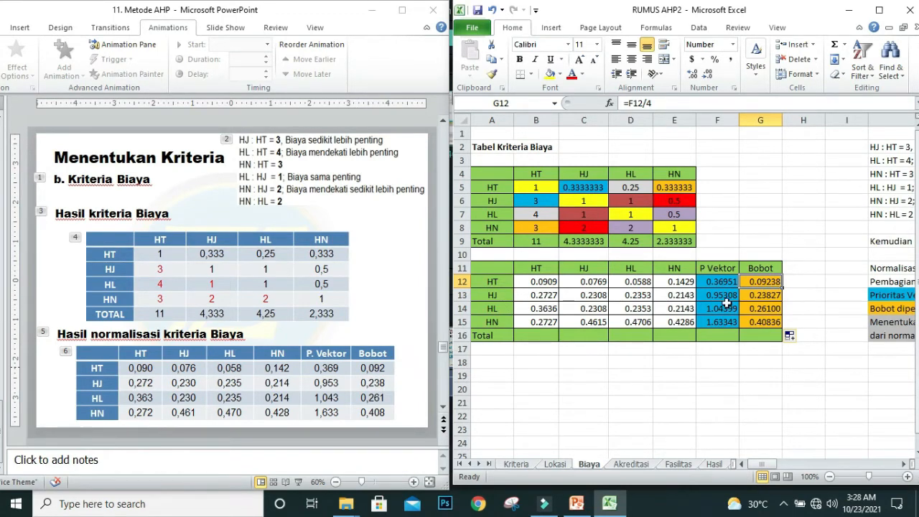
left_click(755, 297)
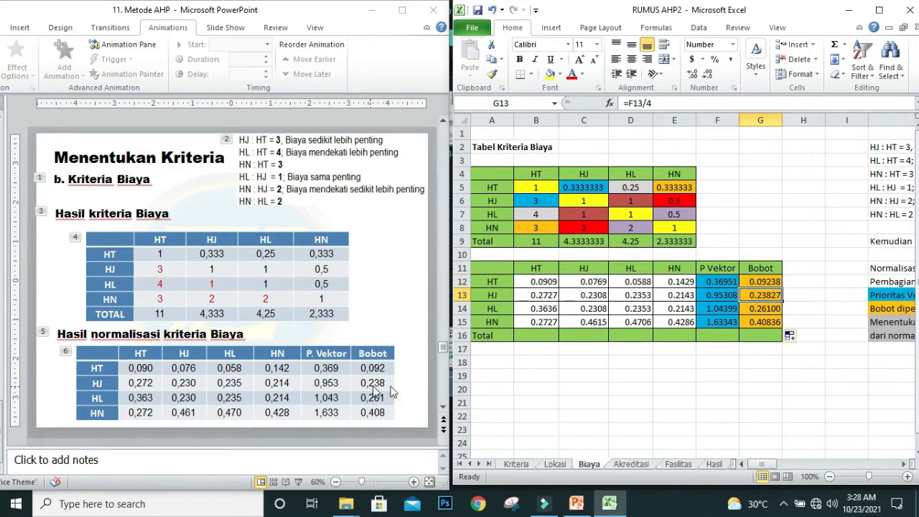
left_click(759, 310)
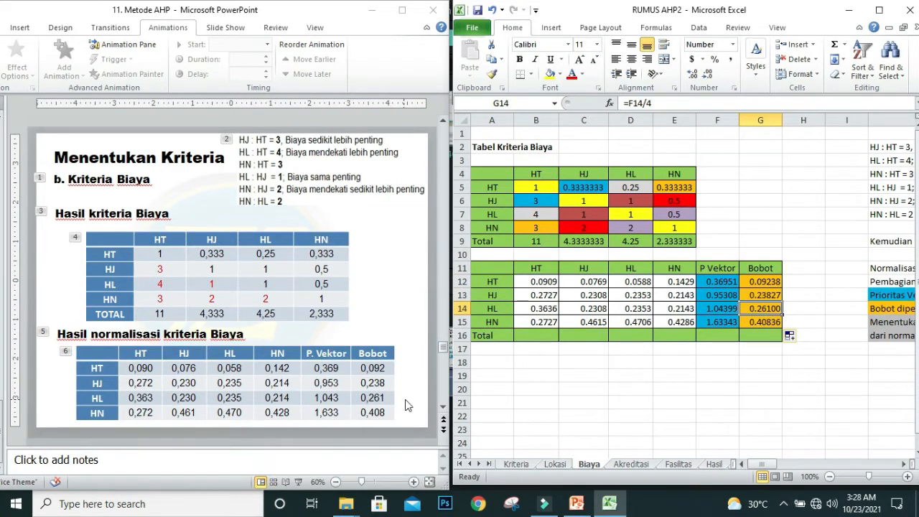
left_click(763, 322)
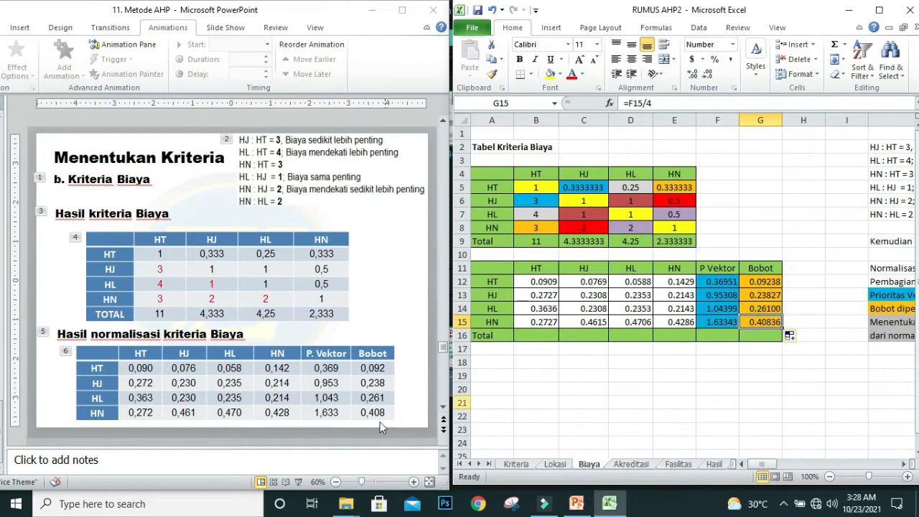
left_click(825, 313)
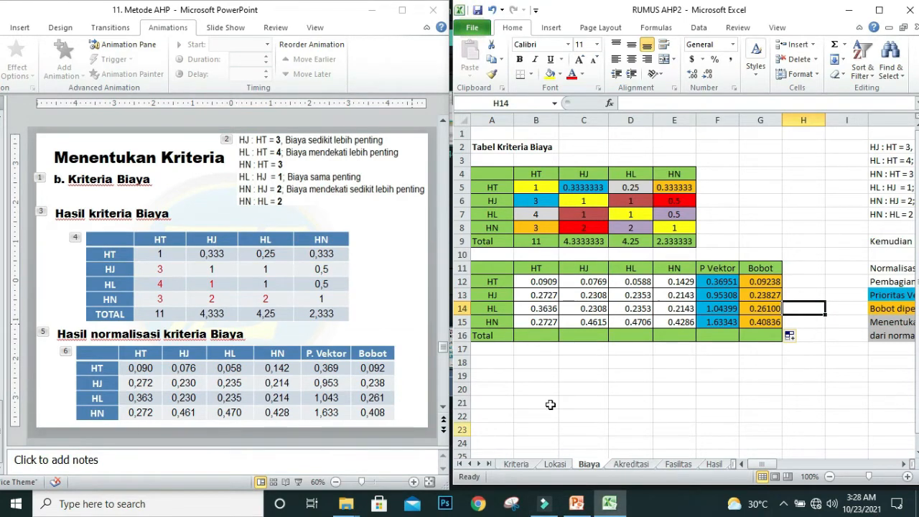
Step: On the Akreditasi sheet, enter 1 in the criteria matrix's diagonal cells B5, C6, D7 and E8
left_click(631, 468)
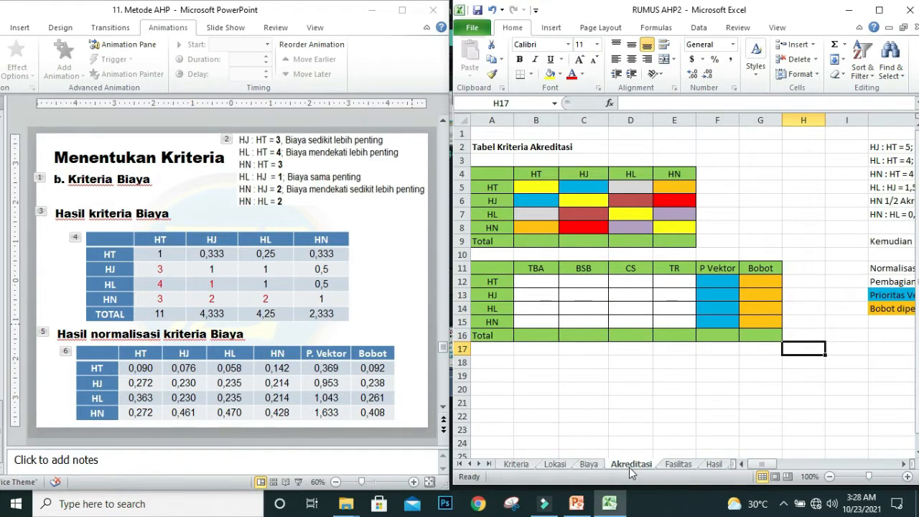
left_click(534, 185)
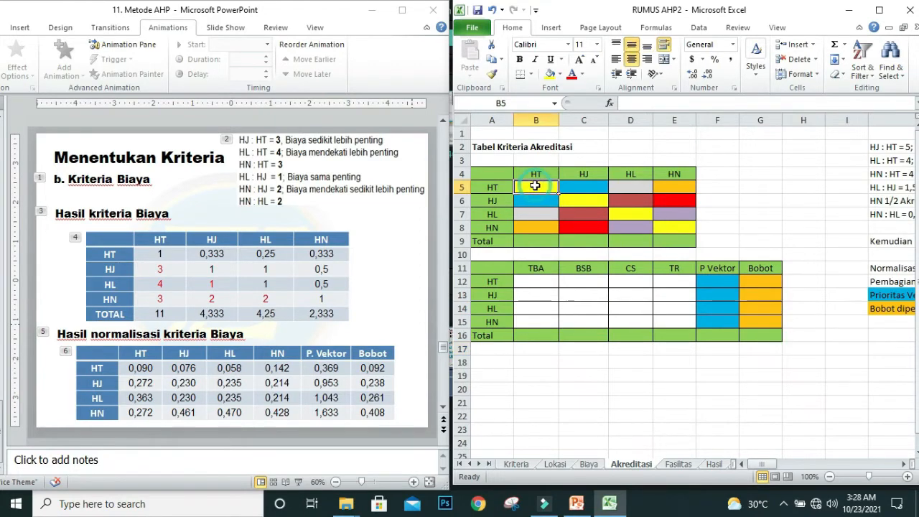
type("1")
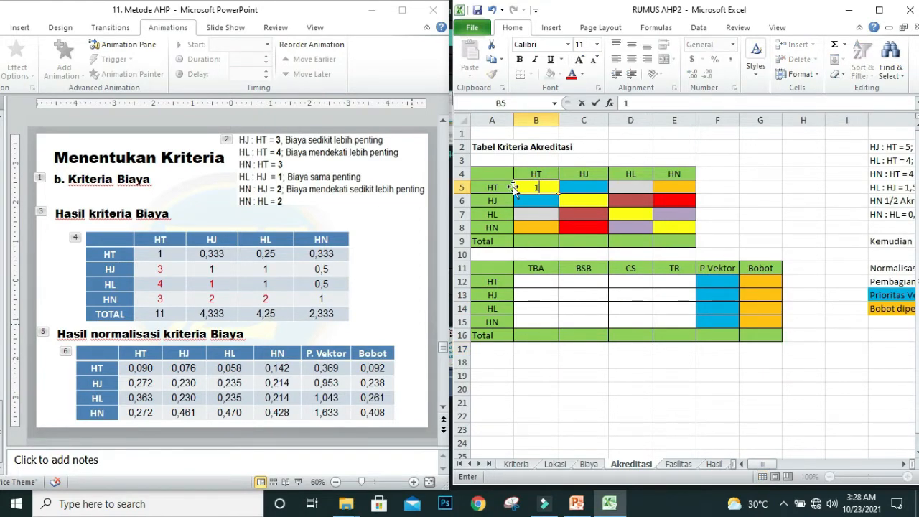
left_click(565, 198)
type("1")
left_click(617, 213)
type("1")
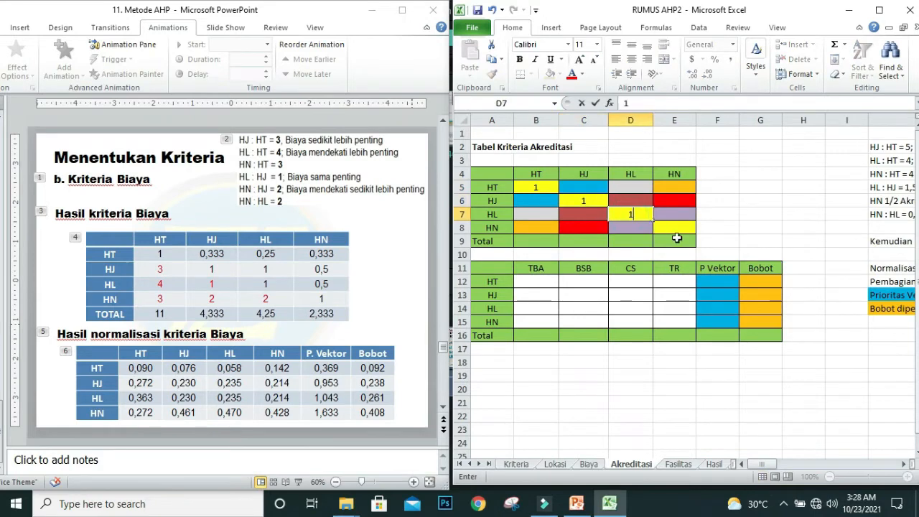
left_click(676, 228)
type("1")
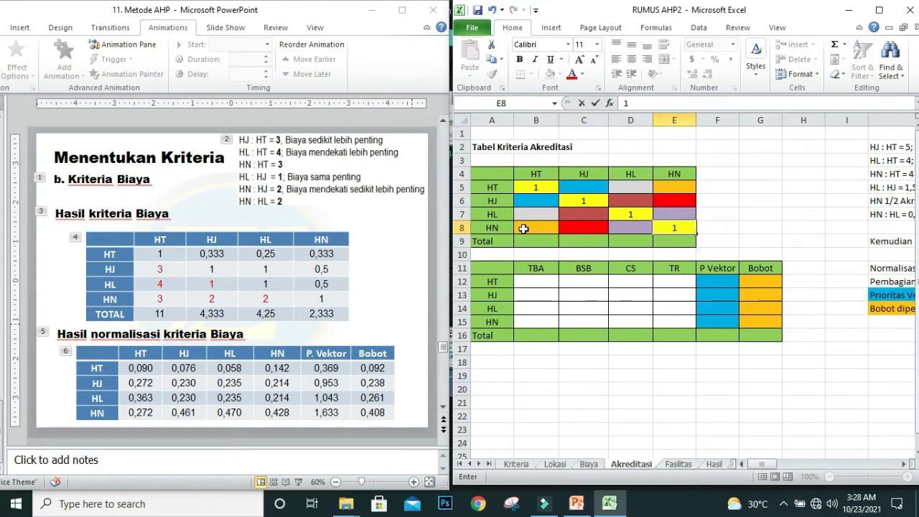
Step: Bring up the Kriteria Akreditasi slide in PowerPoint and enter its HT column comparisons 5, 4 and 4 in Excel cells B6:B8
left_click(391, 328)
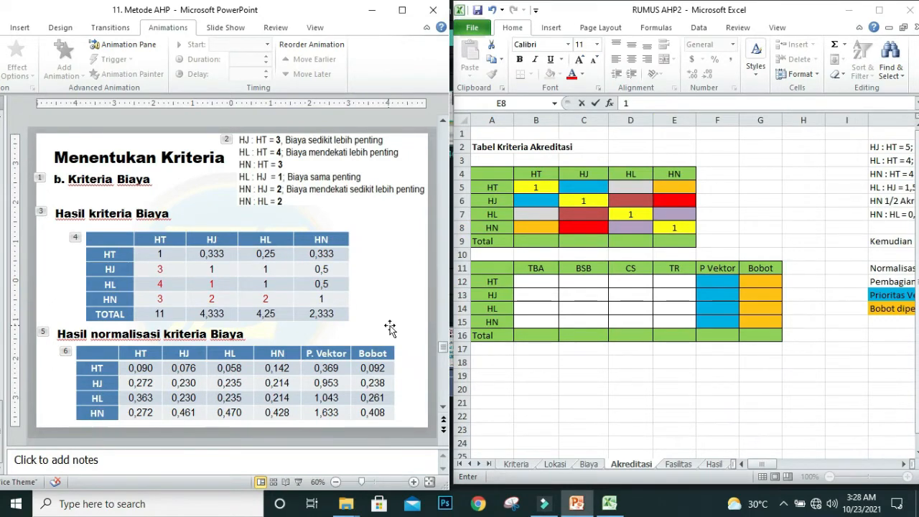
scroll(390, 327, "down", 1)
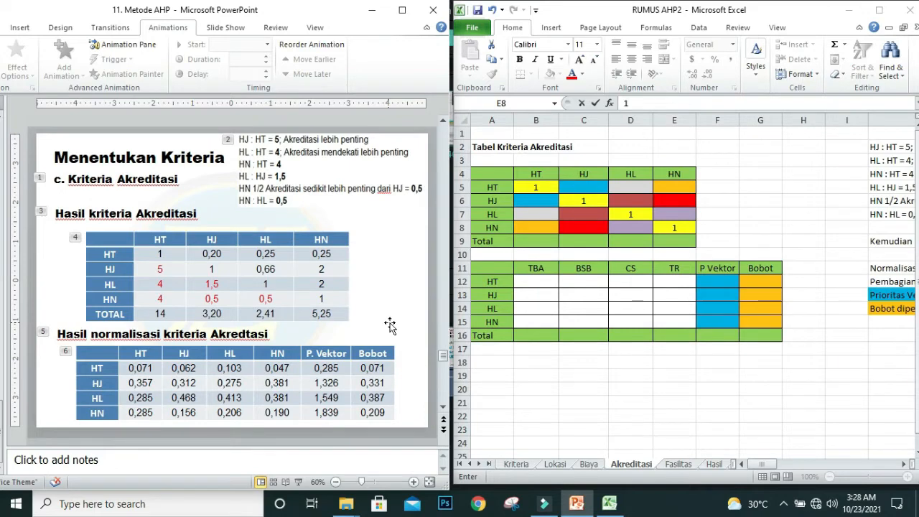
left_click(533, 200)
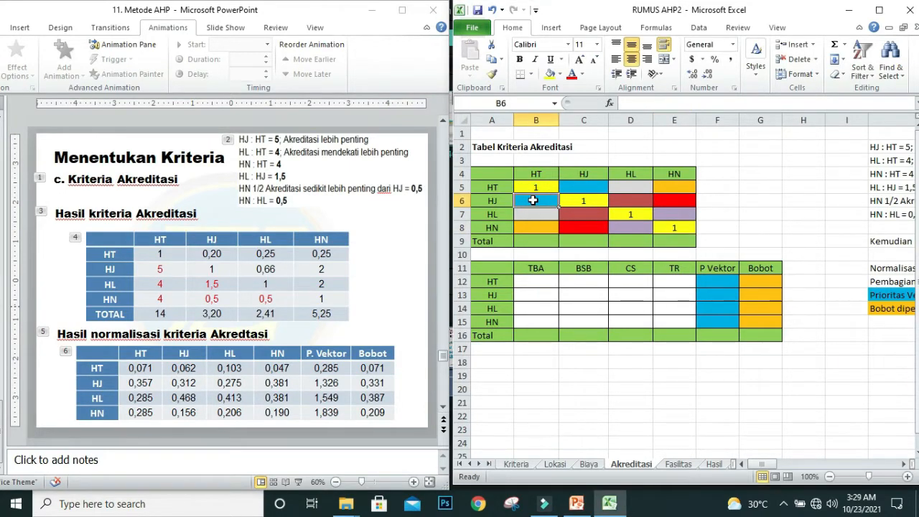
type("5")
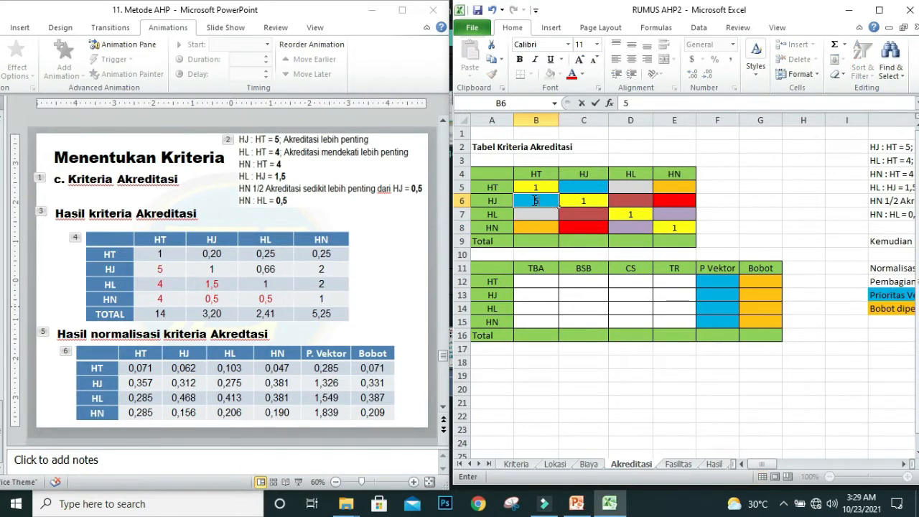
key("Return")
type("4")
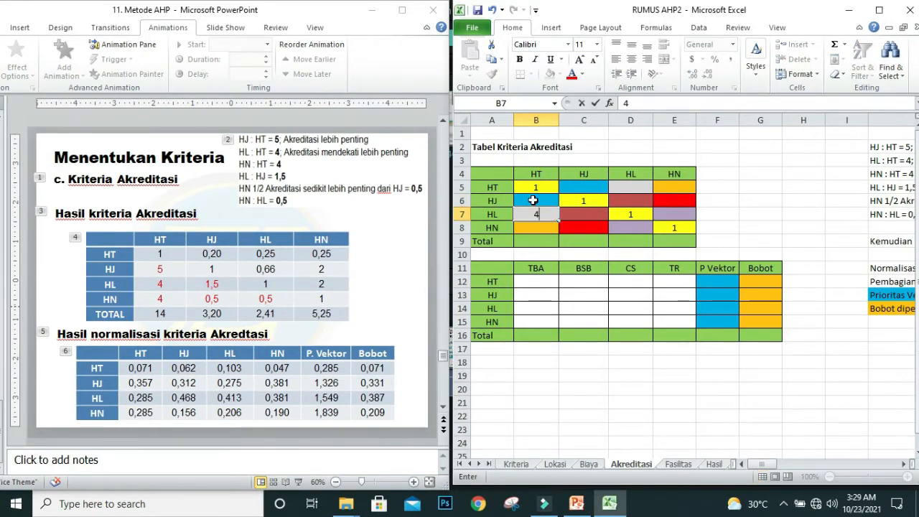
key("Return")
type("4")
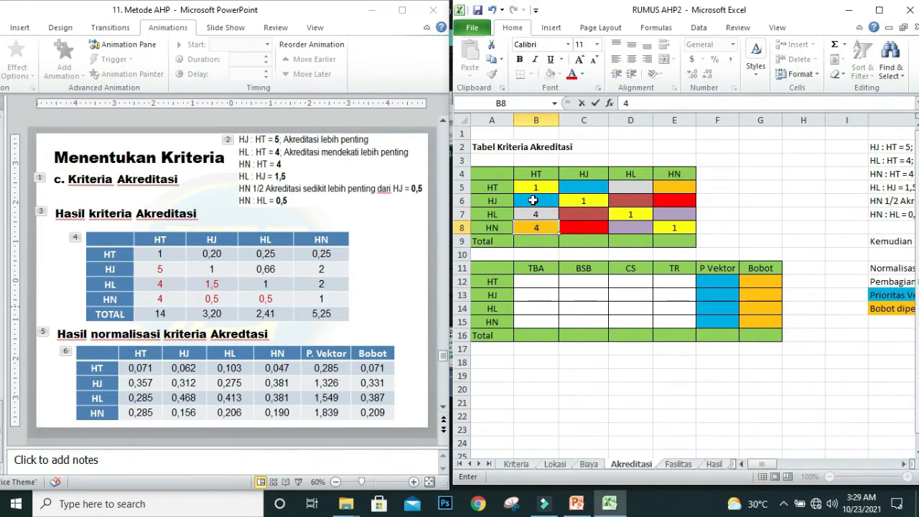
Step: Enter the slide's remaining comparisons in the criteria matrix: 1.5 in C7, 0.5 in C8 and 0.5 in D8
left_click(578, 216)
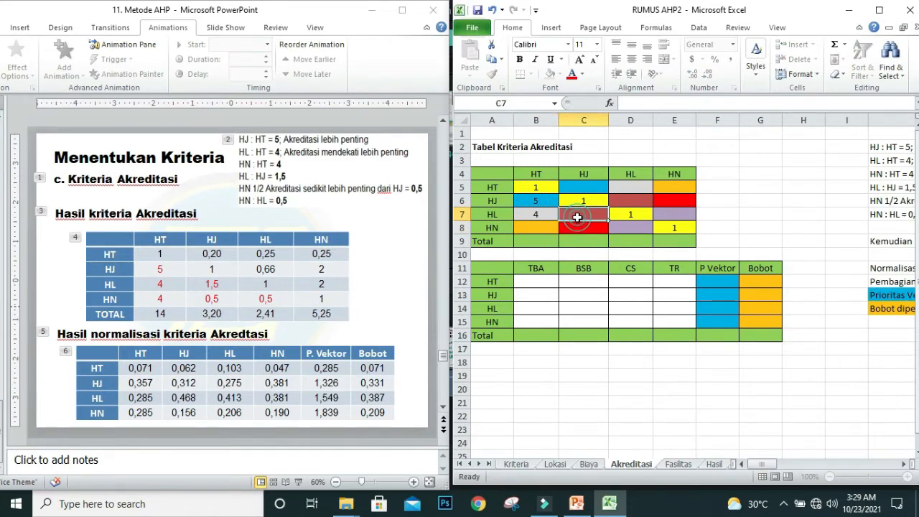
type("1")
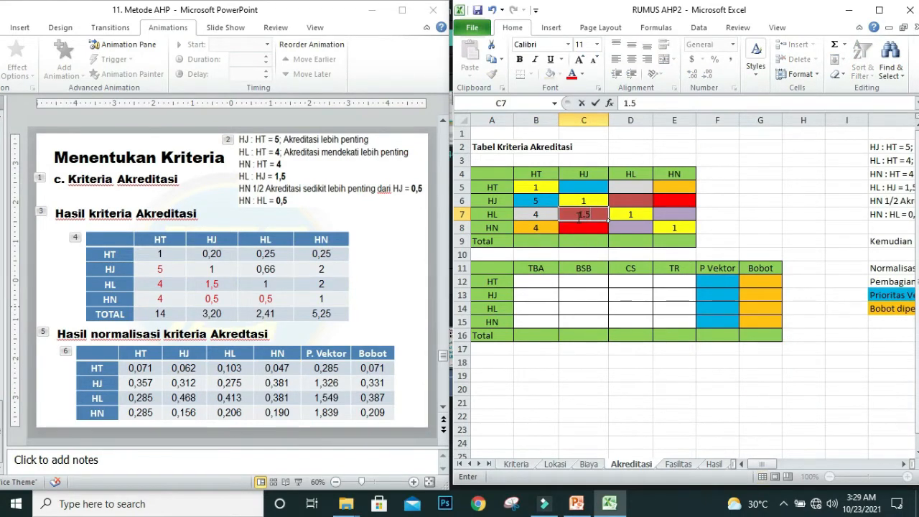
type(".5")
key("Return")
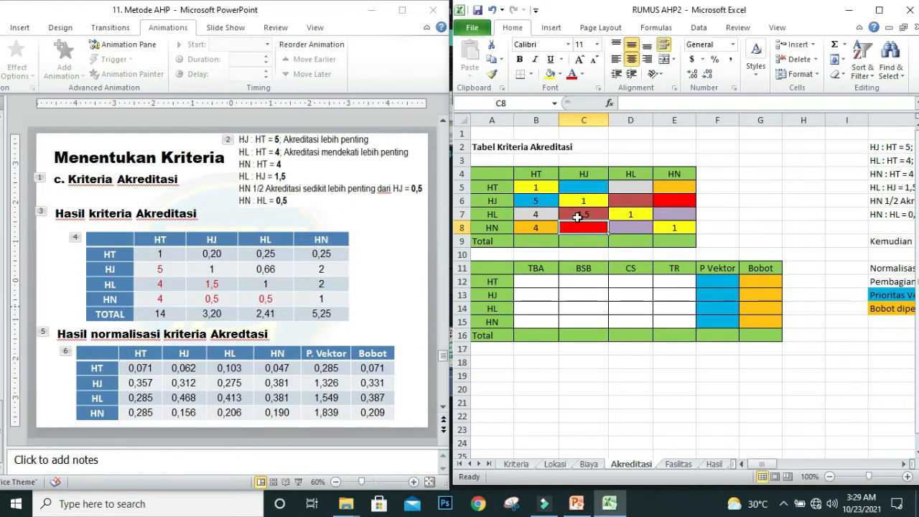
type("0")
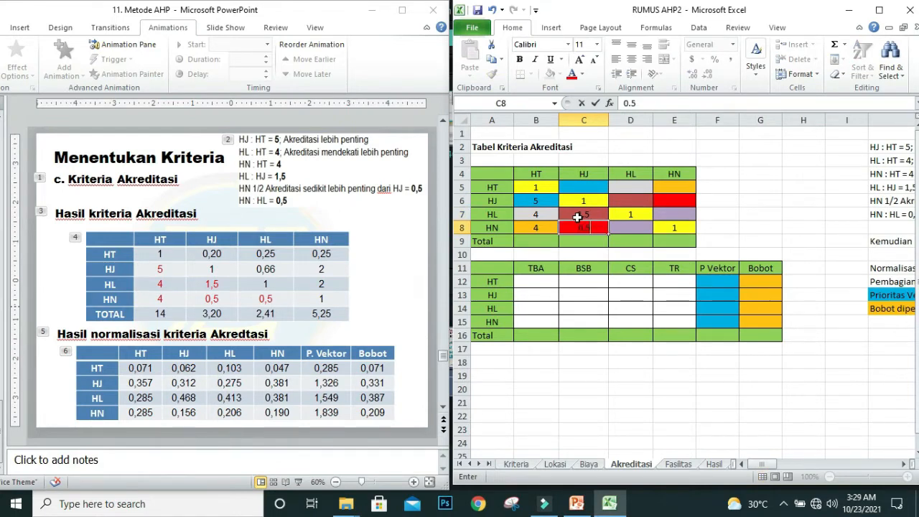
type(".5")
key("Tab")
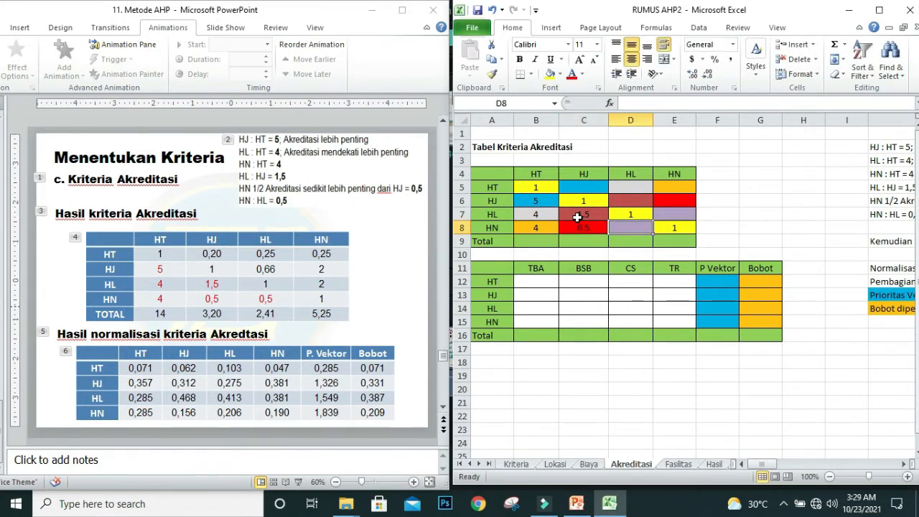
type("0.")
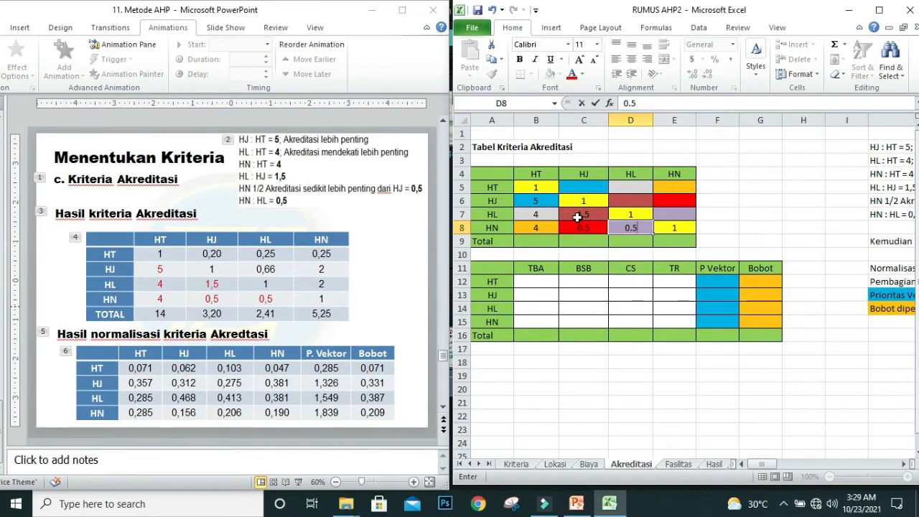
type("5")
key("Return")
Step: Calculate the HT row's reciprocal value under HJ in C5 with =1/B6
left_click(584, 188)
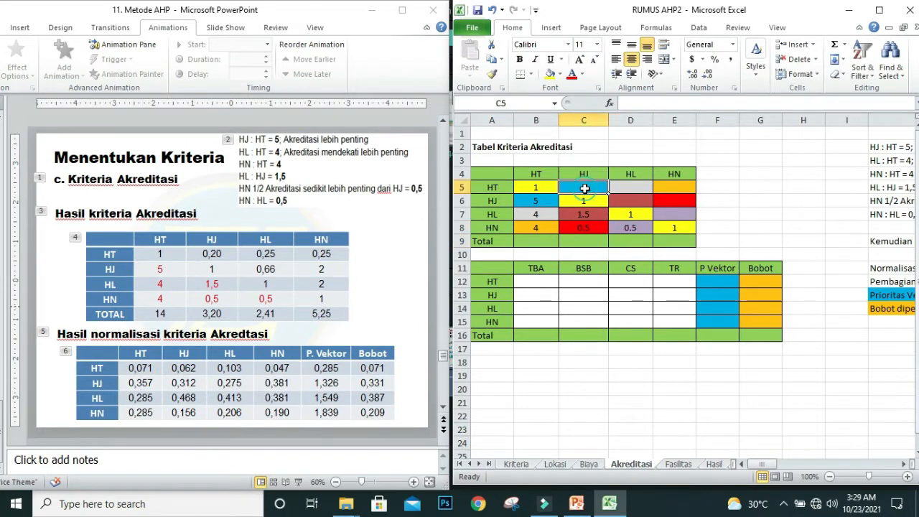
type("=1")
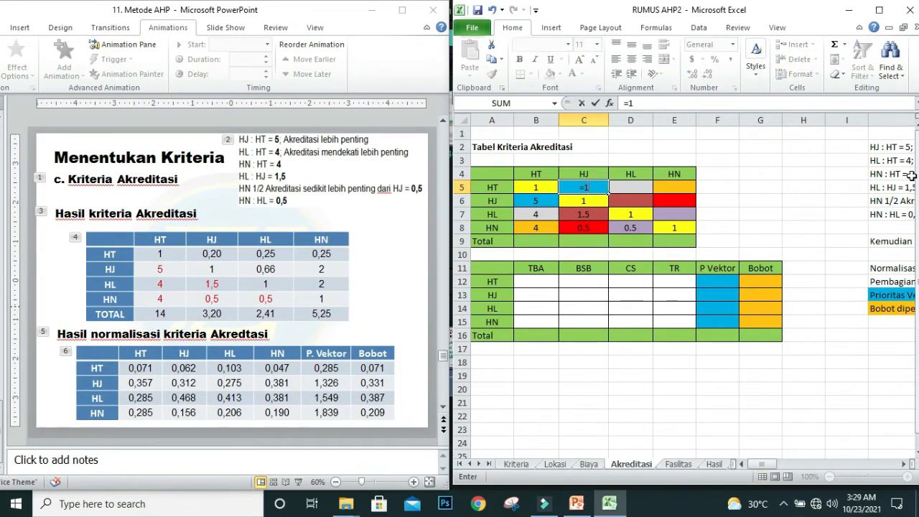
type("/")
left_click(535, 201)
key("Return")
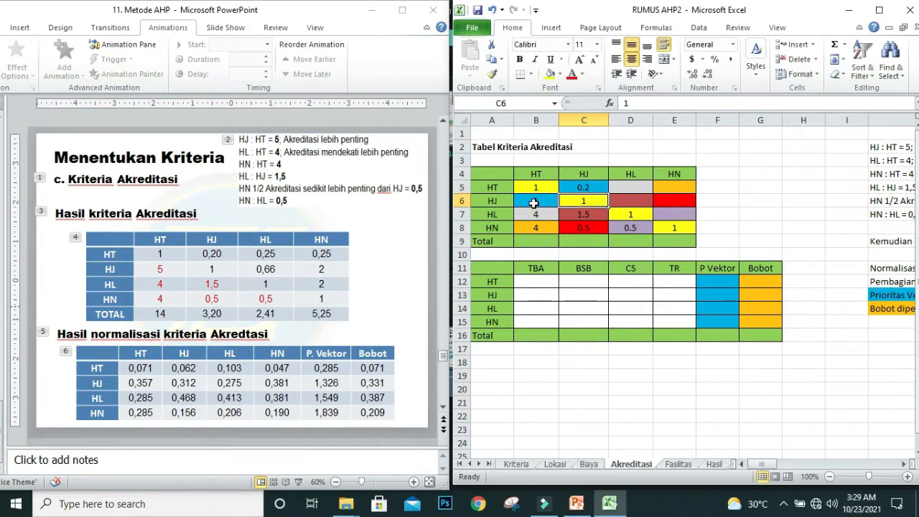
Step: Calculate the HT row's reciprocal value under HL in D5 with =1/B7
left_click(630, 187)
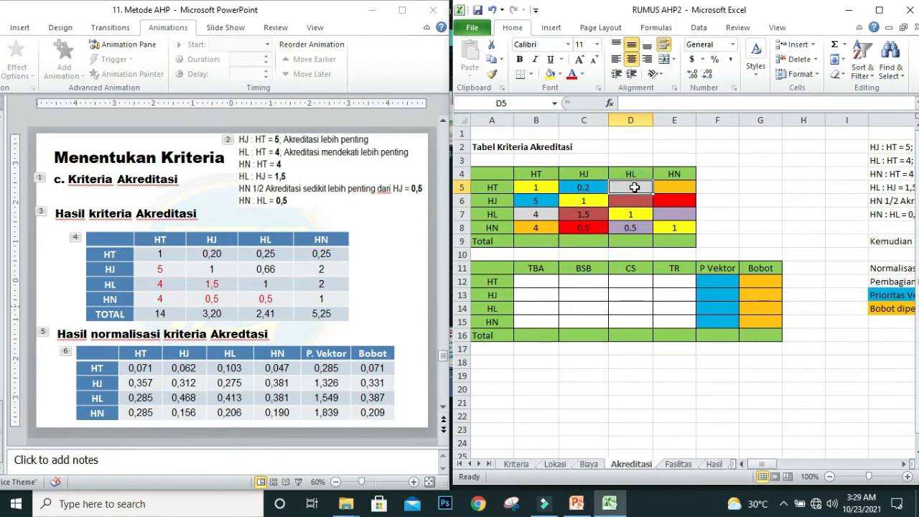
type("=")
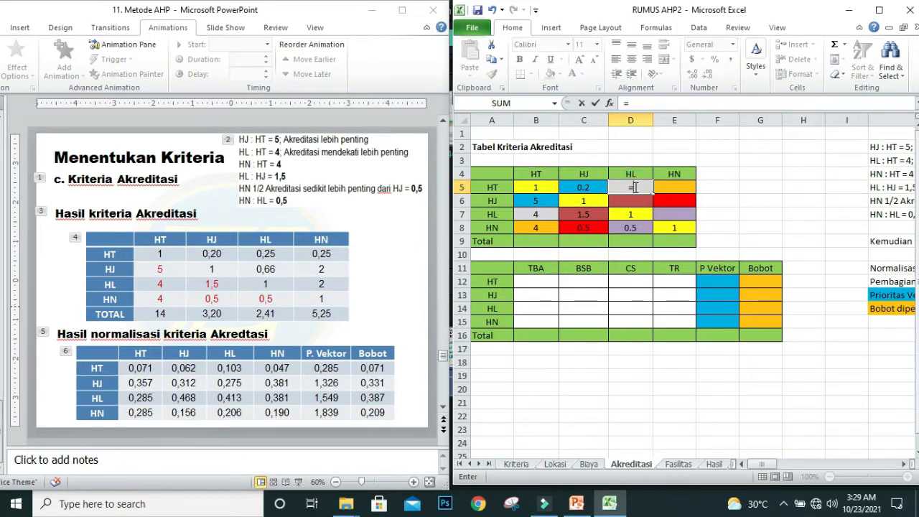
type("1/")
left_click(531, 213)
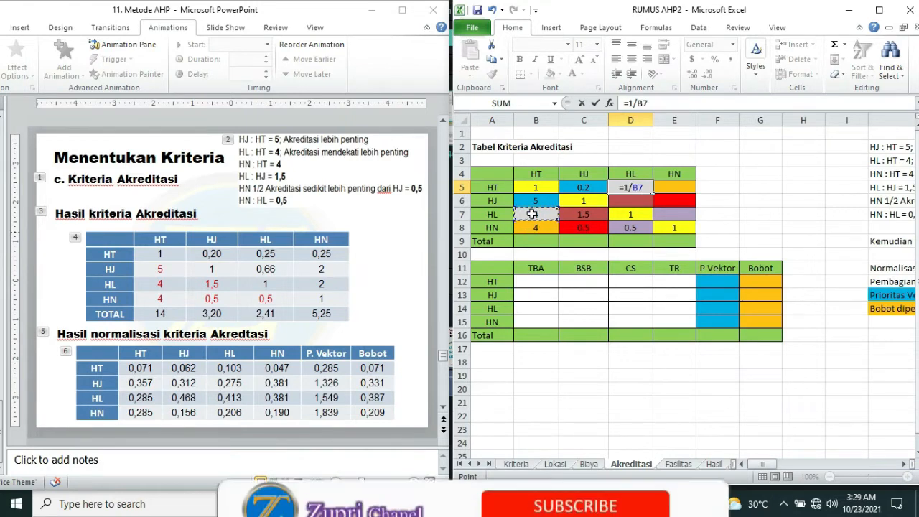
key("Return")
Step: Calculate the HT row's reciprocal value under HN in E5 with =1/B8
left_click(665, 189)
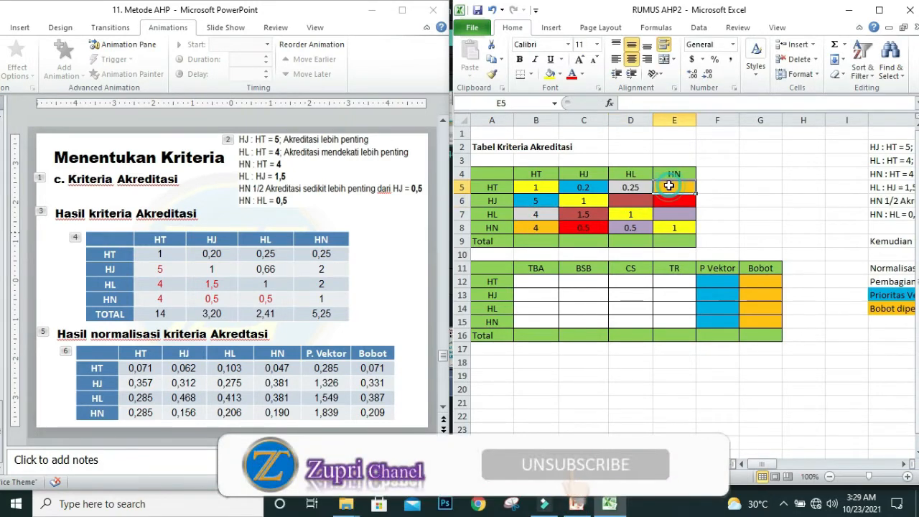
type("=")
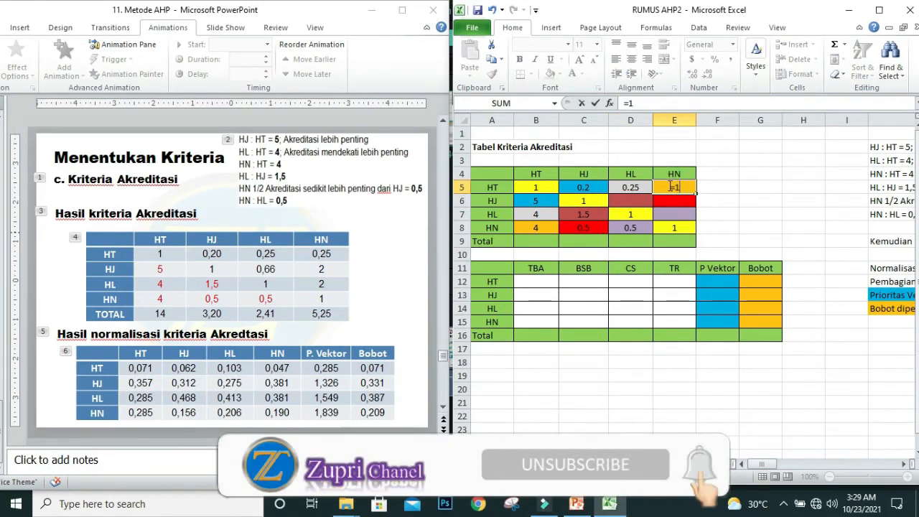
type("1/")
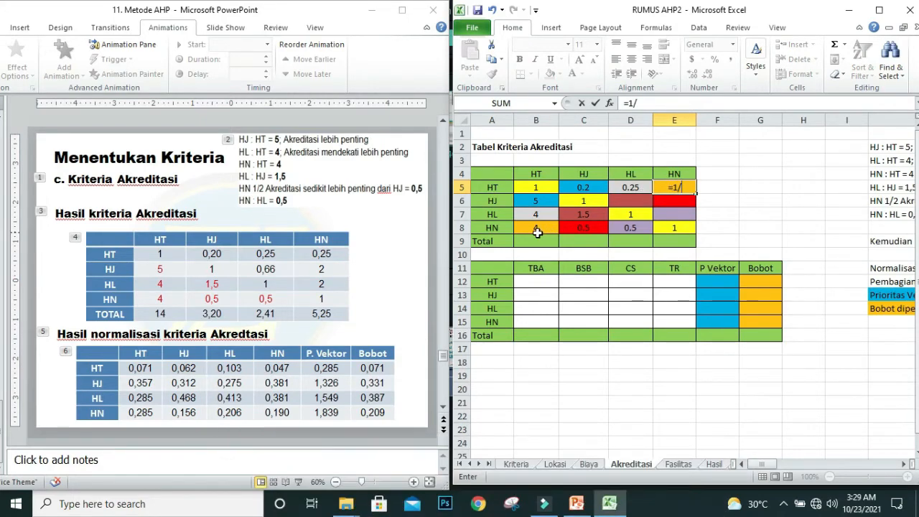
left_click(536, 229)
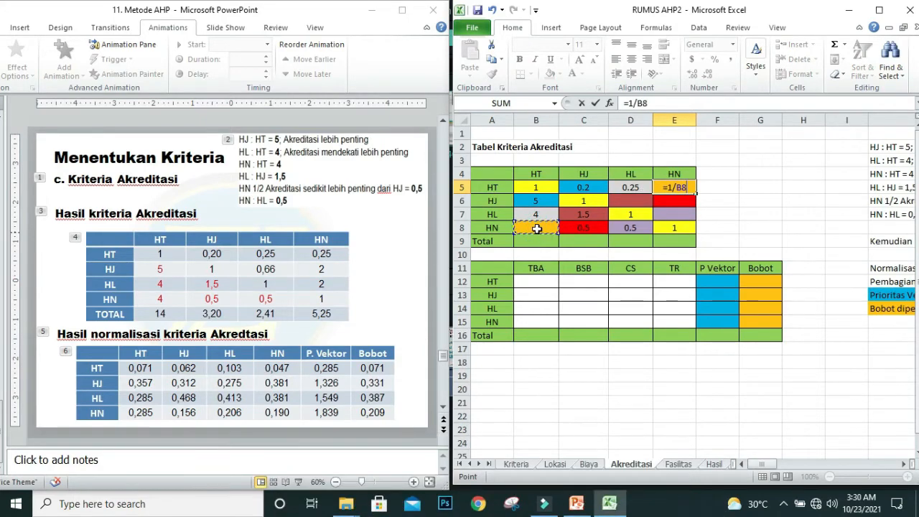
key("Return")
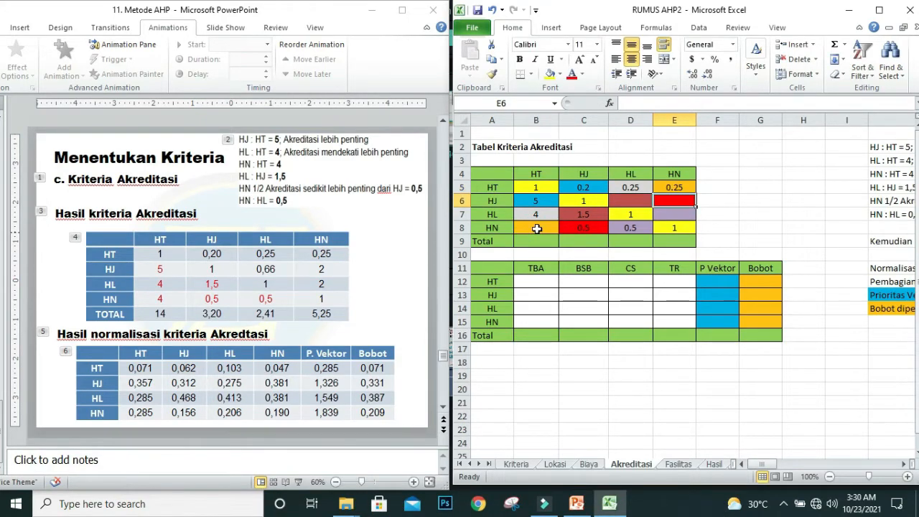
Step: Calculate the HJ row's reciprocal value under HL in D6 with =1/C7
left_click(633, 201)
type("=")
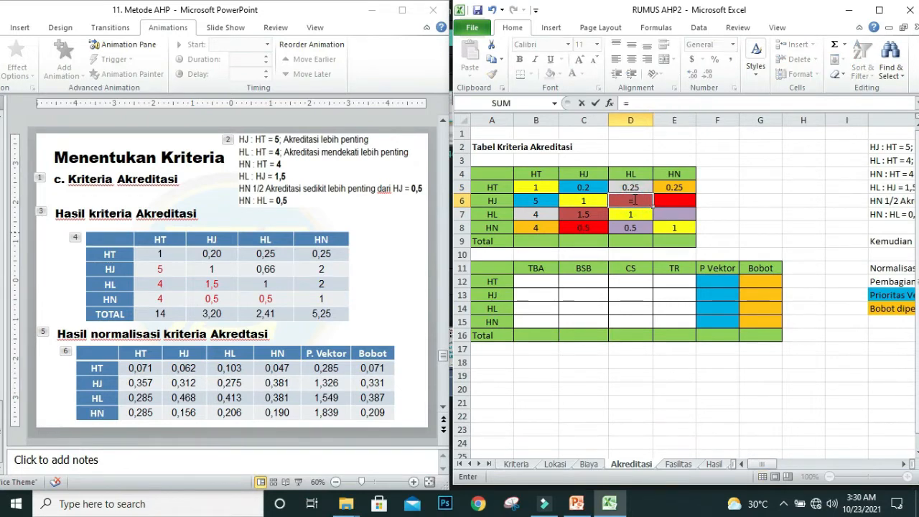
type("1/")
left_click(574, 215)
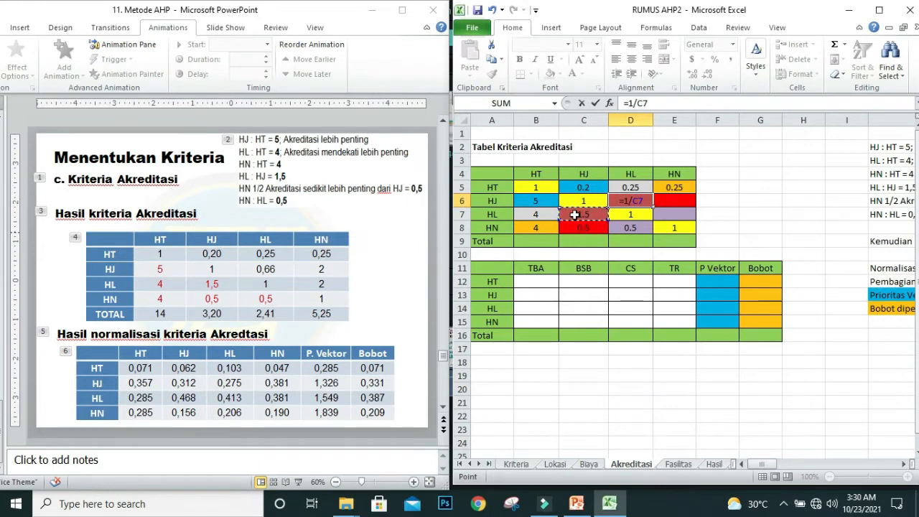
key("Return")
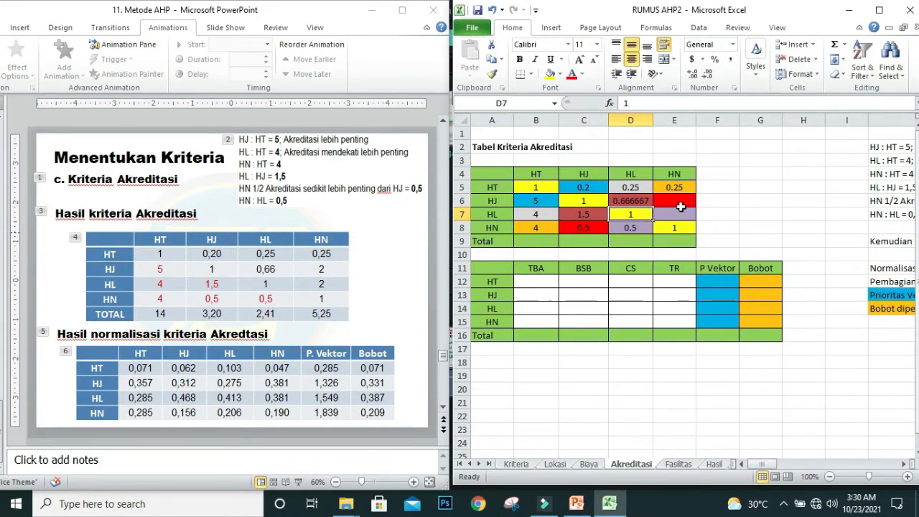
Step: Calculate the HJ row's reciprocal value under HN in E6 with =1/C8
left_click(676, 199)
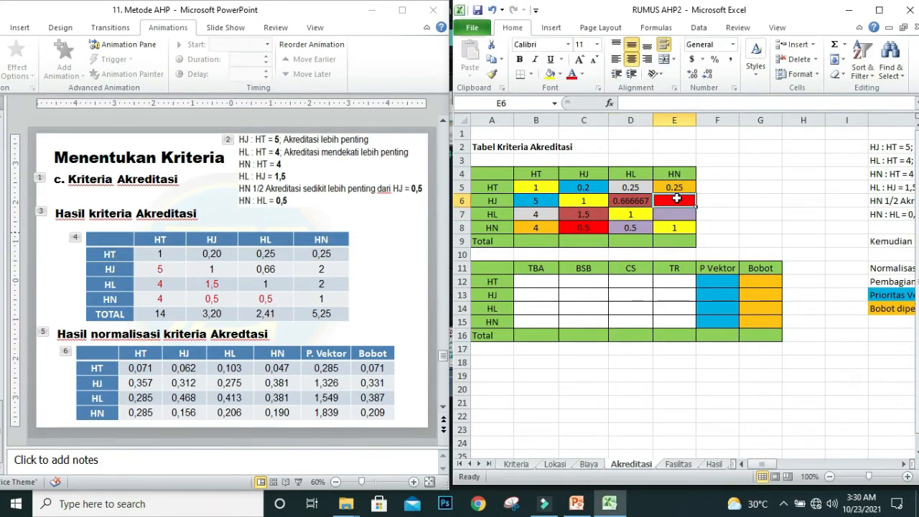
type("=1")
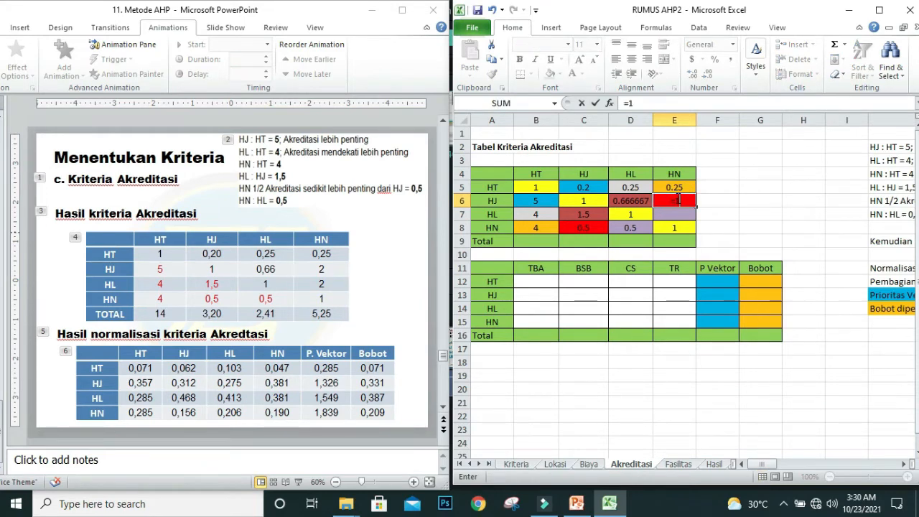
type("/")
left_click(580, 228)
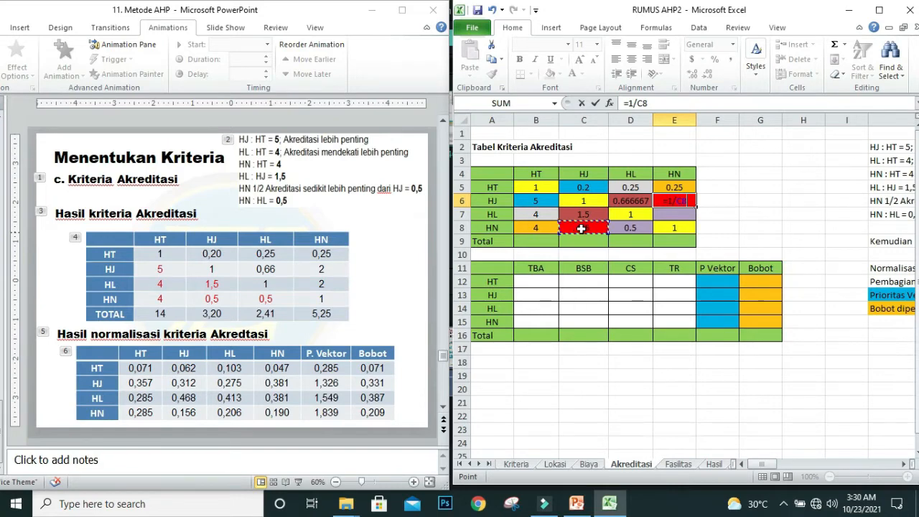
key("Return")
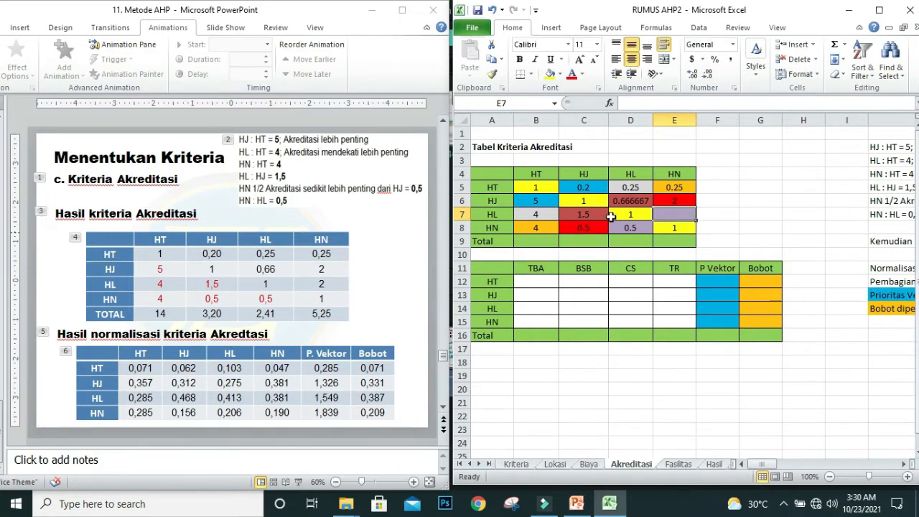
Step: Calculate the HL row's reciprocal value under HN in E7 with =1/D8 and check the formulas in E6 and E7
type("=1/")
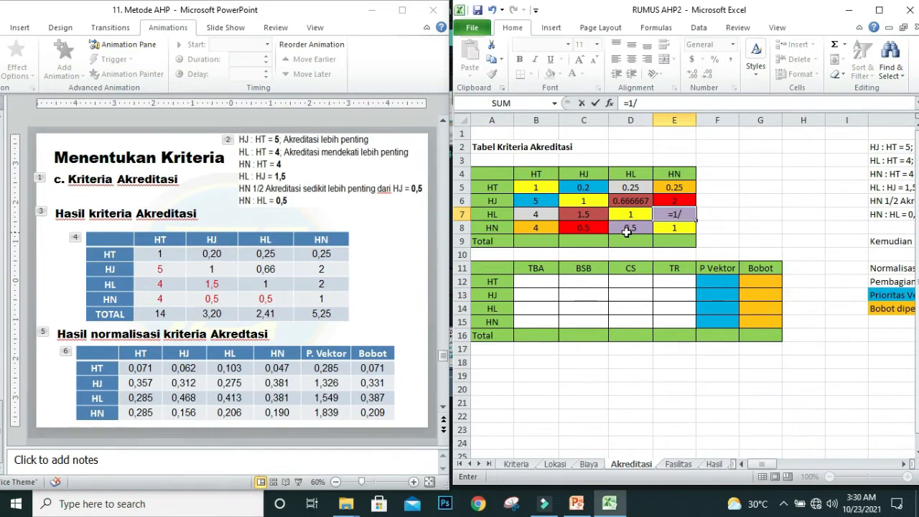
left_click(626, 230)
key("Return")
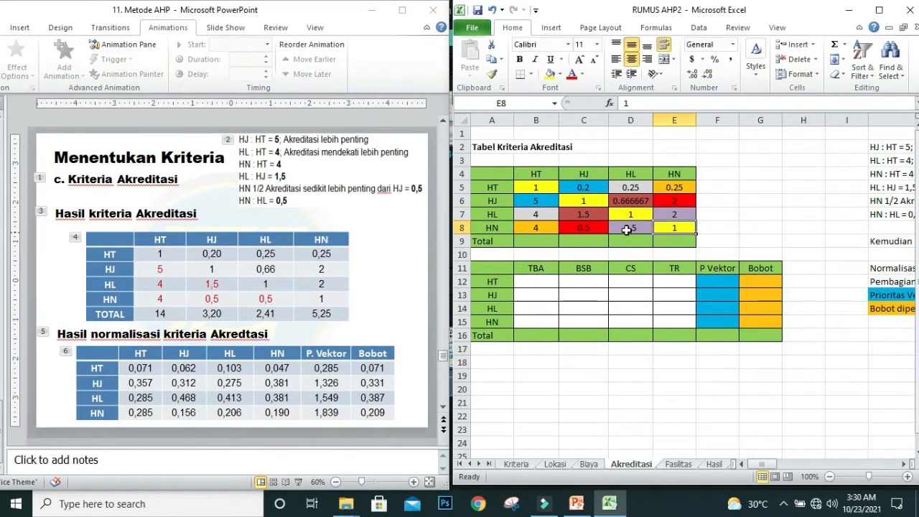
left_click(679, 205)
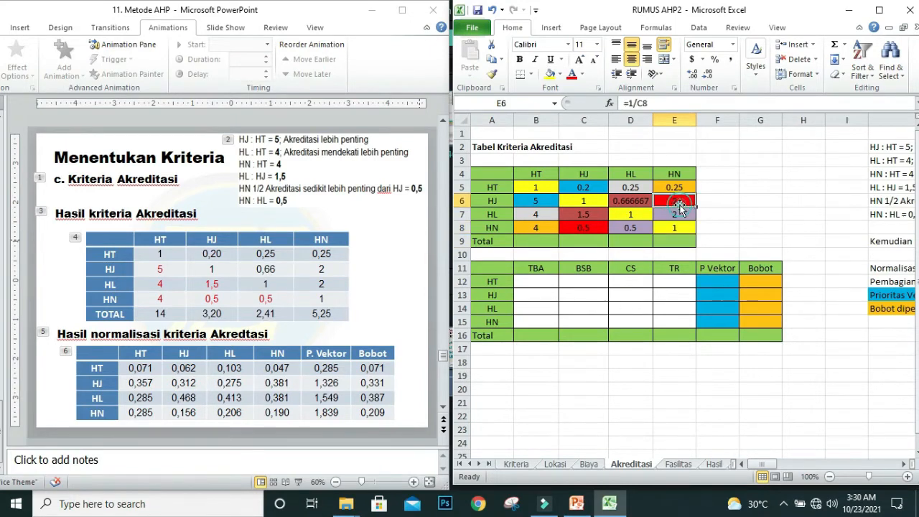
left_click(675, 214)
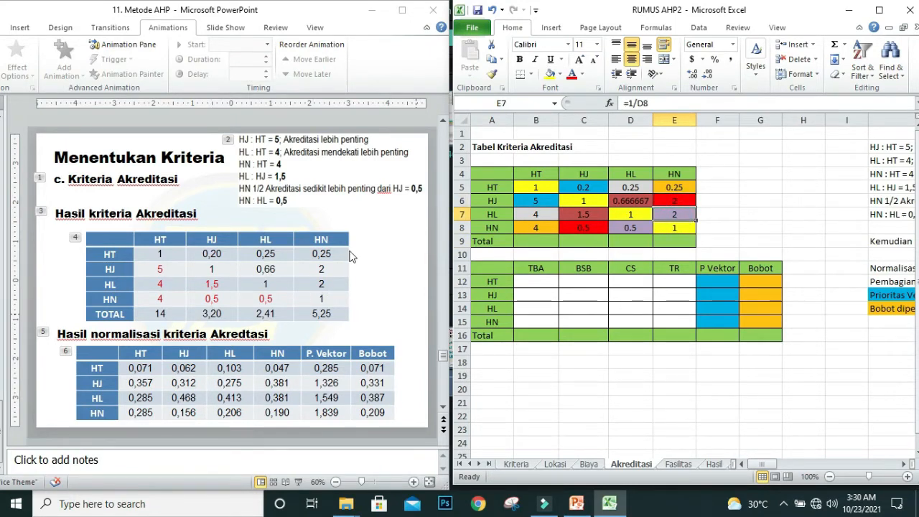
Step: Sum the HT column in the Total row's B9 with =SUM(B5:B8) and fill the formula across to E9
left_click(531, 241)
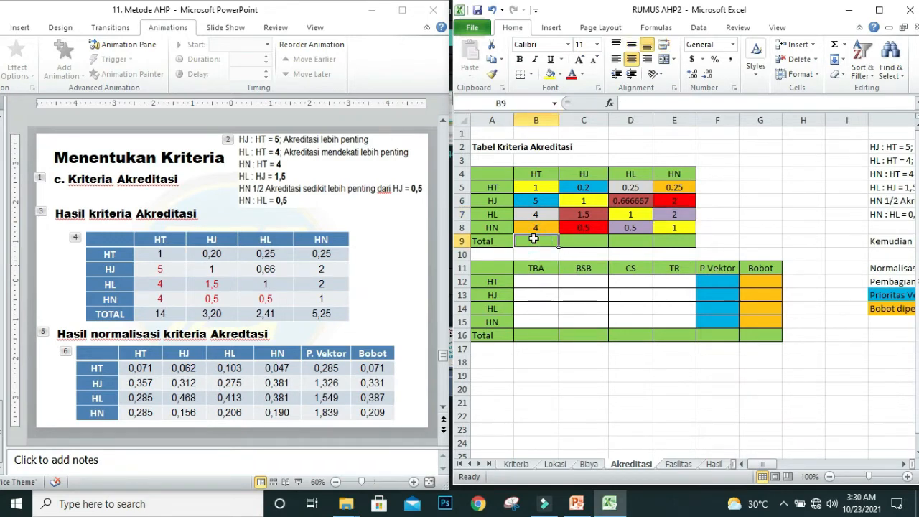
left_click(835, 45)
key("Return")
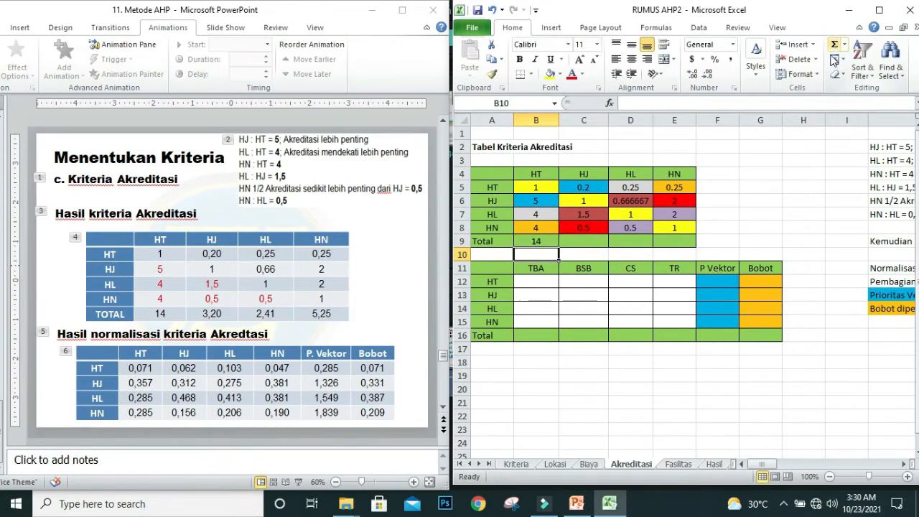
left_click(542, 242)
left_click_drag(559, 247, 674, 244)
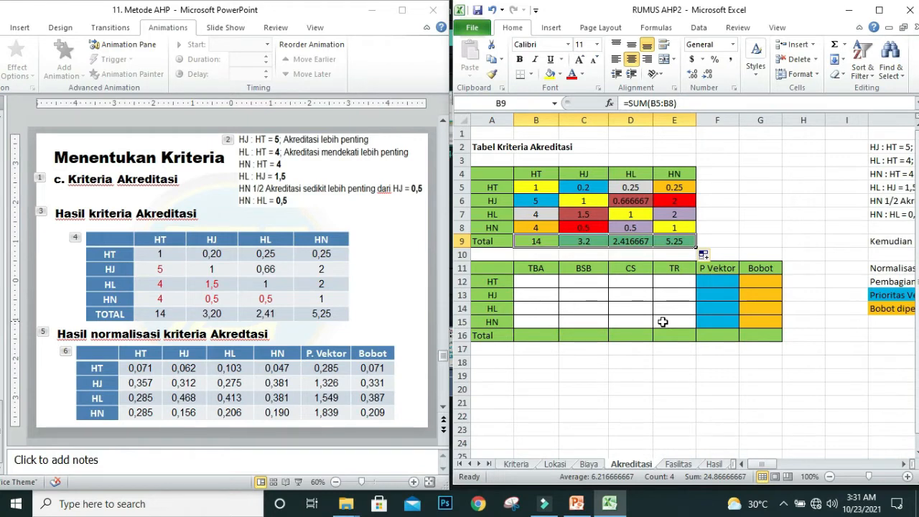
Step: Normalize the Akreditasi matrix with =B5/B$9 in B12 and fill the formula across and down to E15
left_click(531, 283)
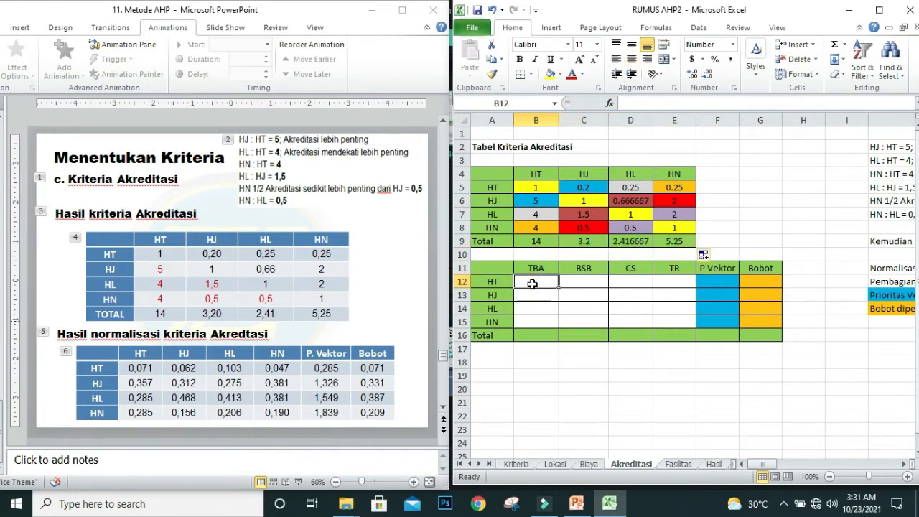
type("=")
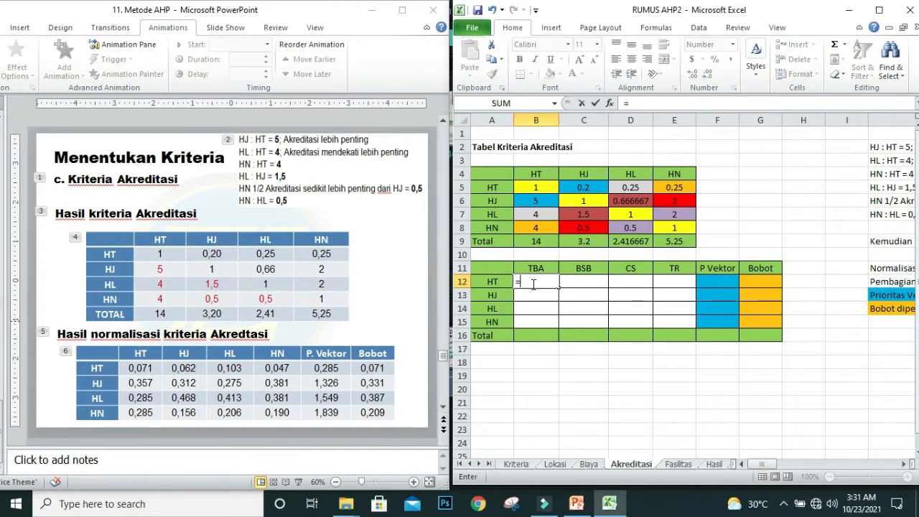
left_click(537, 188)
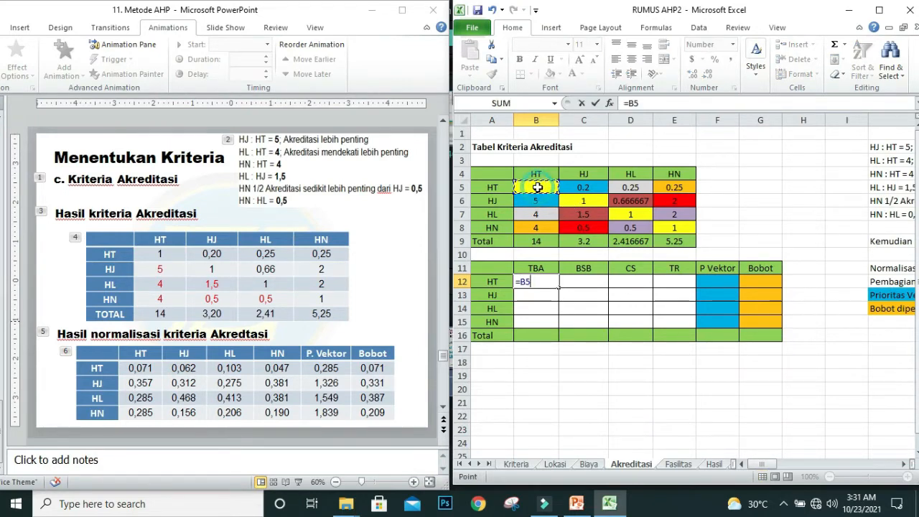
type("/")
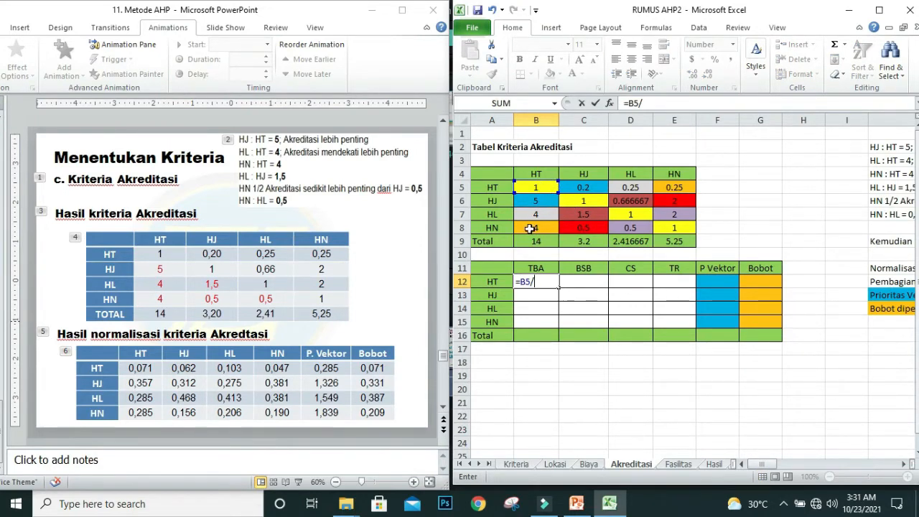
left_click(529, 241)
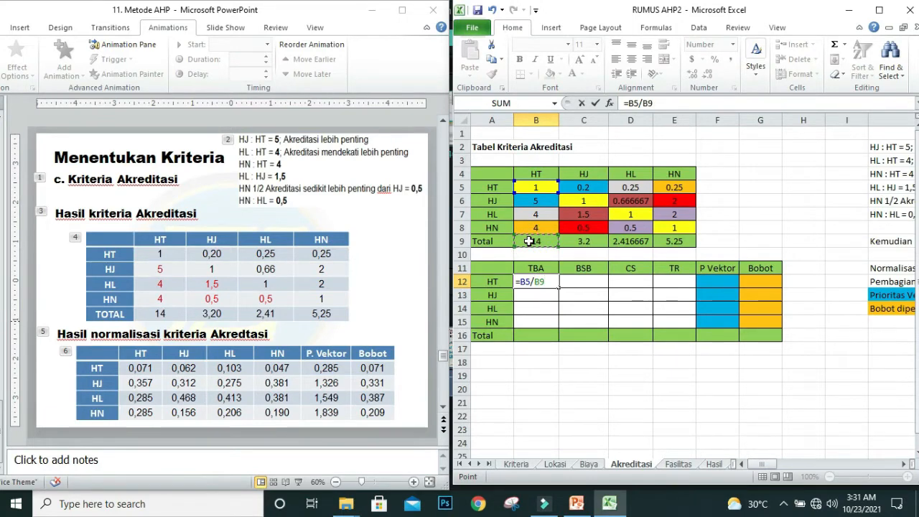
left_click(643, 103)
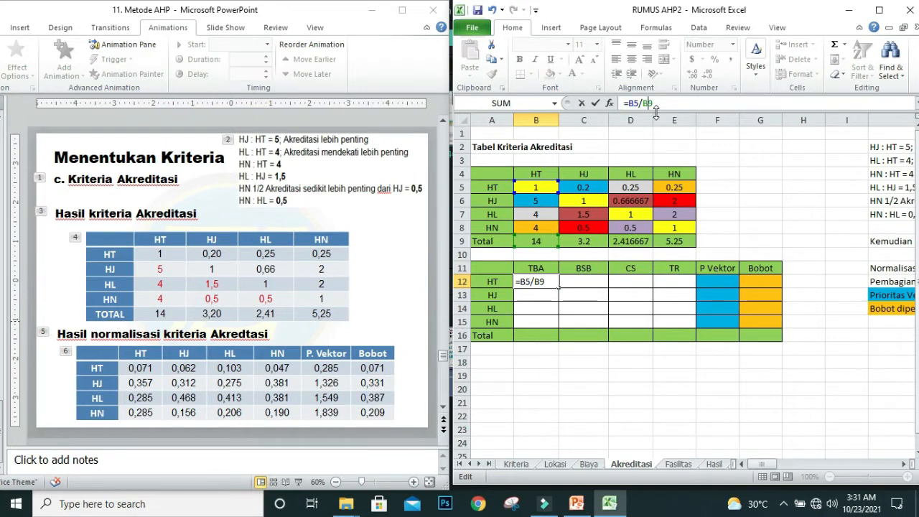
type("$")
key("Return")
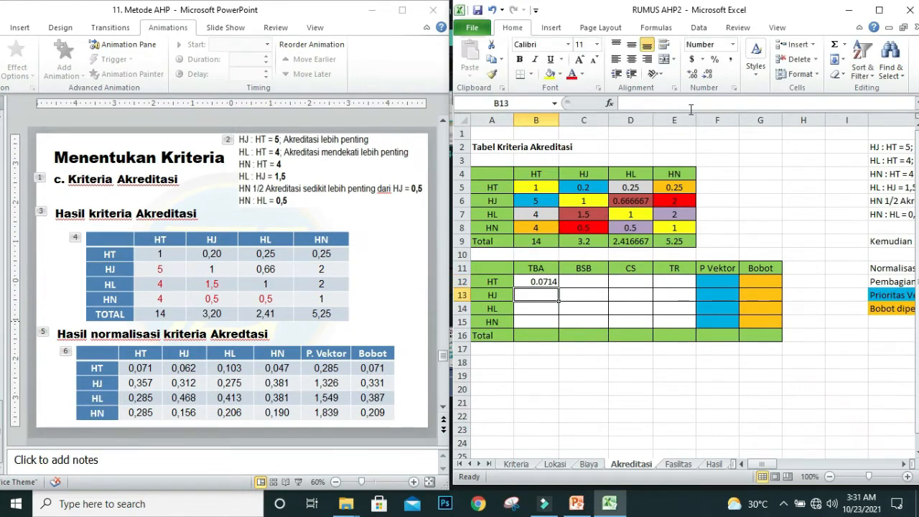
left_click(527, 281)
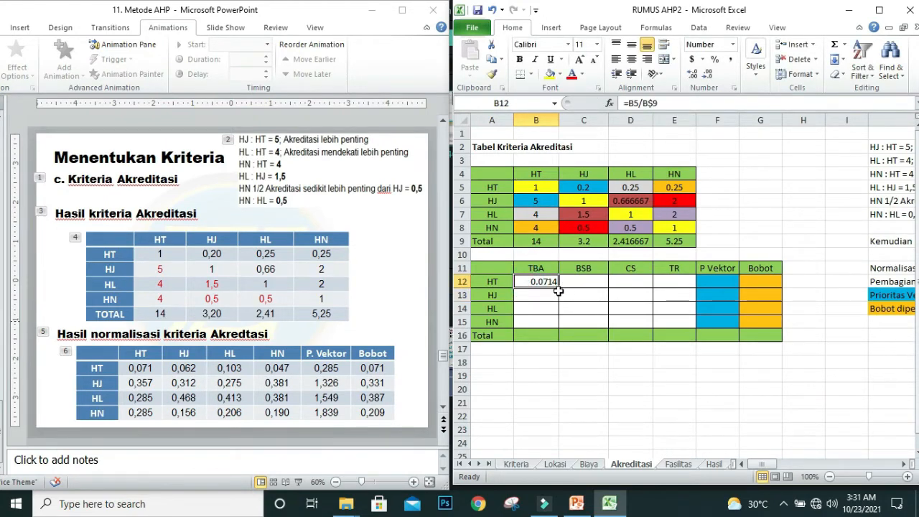
left_click_drag(560, 286, 696, 328)
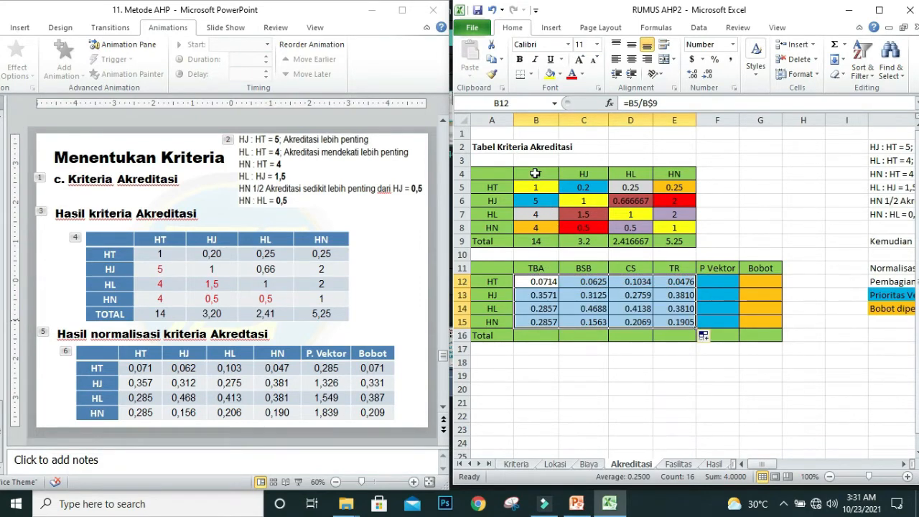
Step: Replace the normalization table's TBA, BSB, CS and TR headers with a copy of the HT, HJ, HL and HN headers from B4:E4
left_click_drag(537, 177, 667, 176)
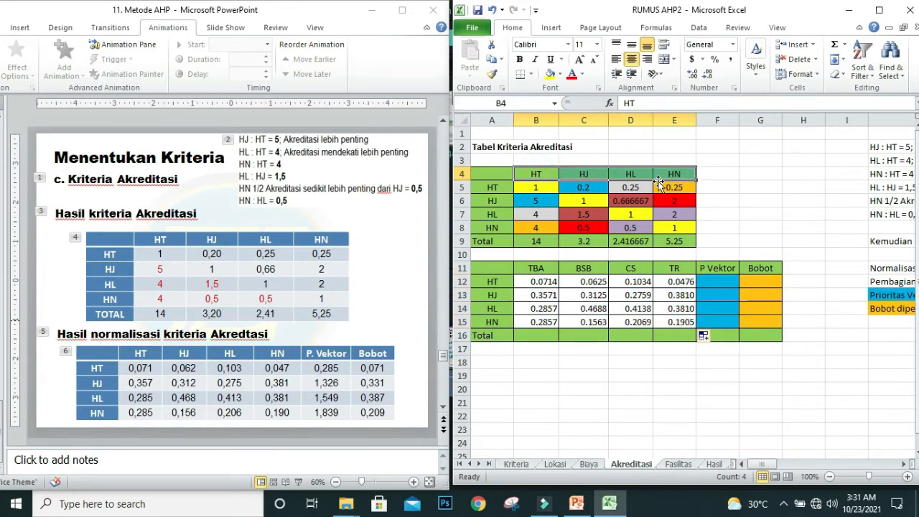
key("ctrl+c")
left_click(536, 267)
key("ctrl+v")
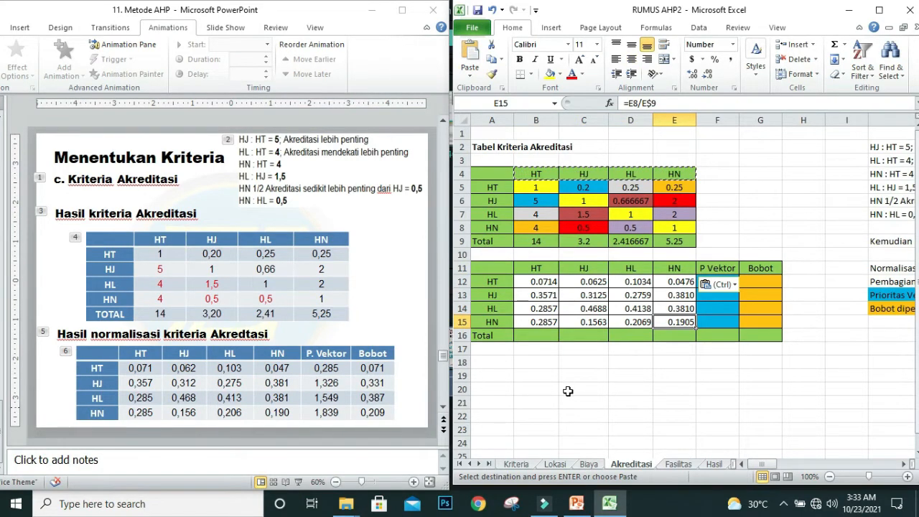
key("Escape")
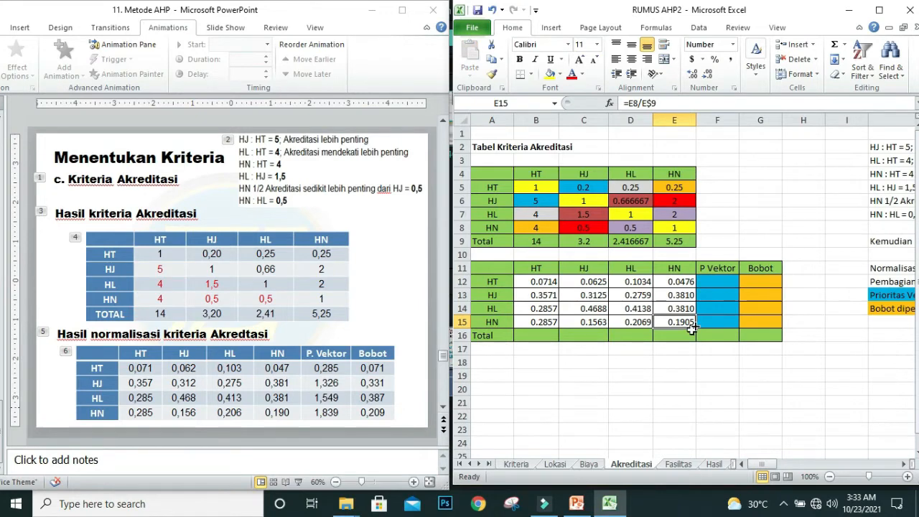
Step: Calculate the P Vektor column with =SUM(B12:E12) in F12, fill it down to F15 and check the row sums
left_click(718, 283)
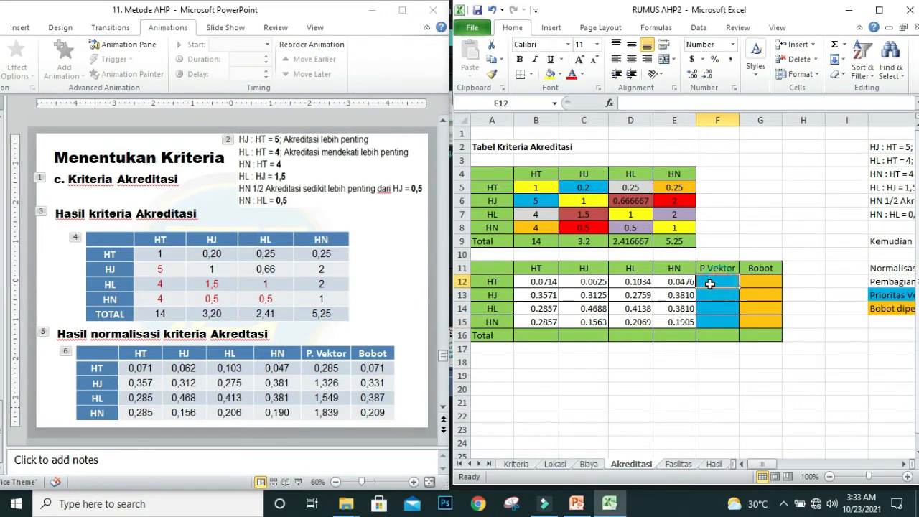
left_click(833, 47)
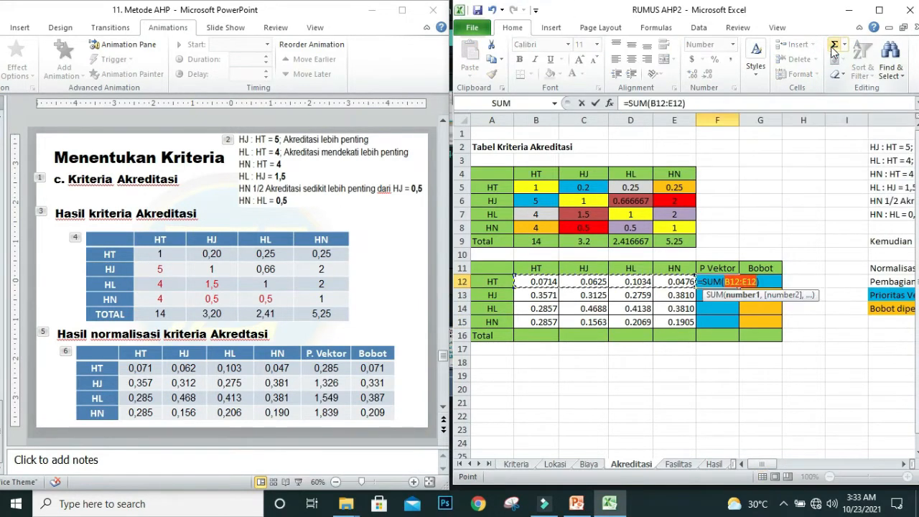
key("Return")
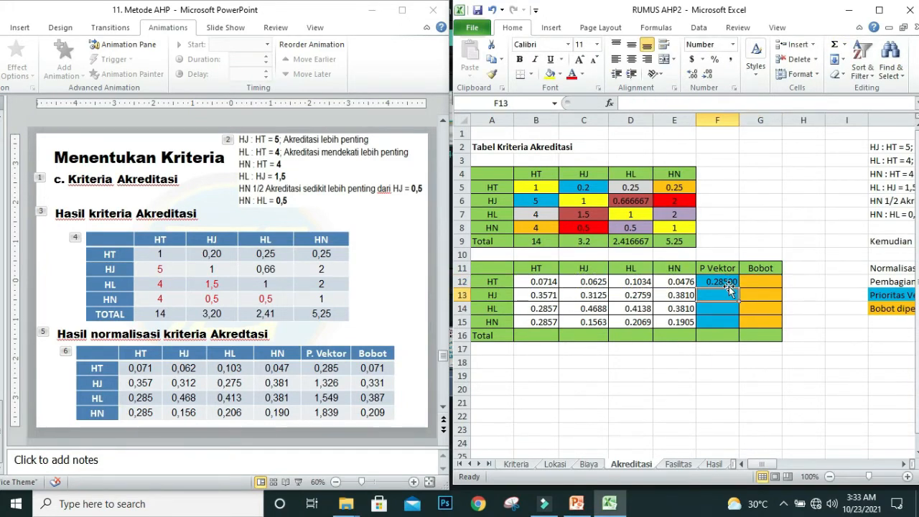
left_click(731, 282)
left_click_drag(737, 287, 735, 328)
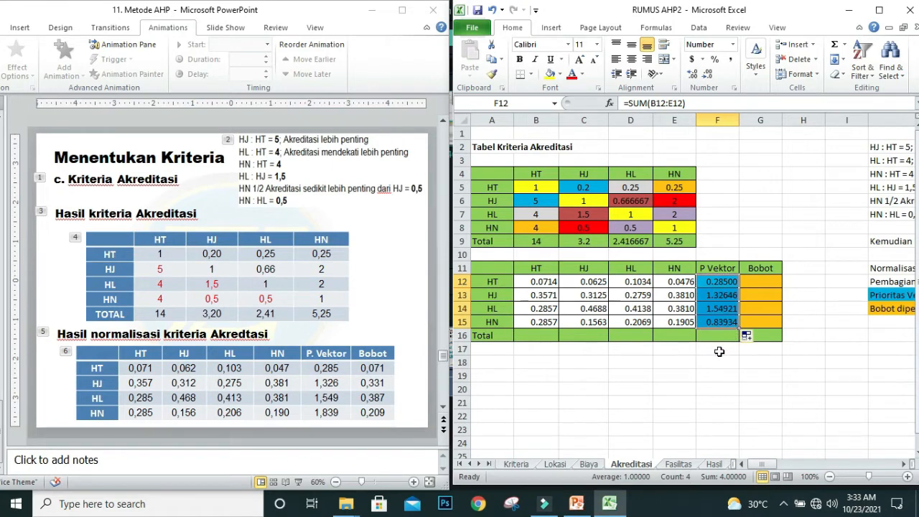
left_click(729, 280)
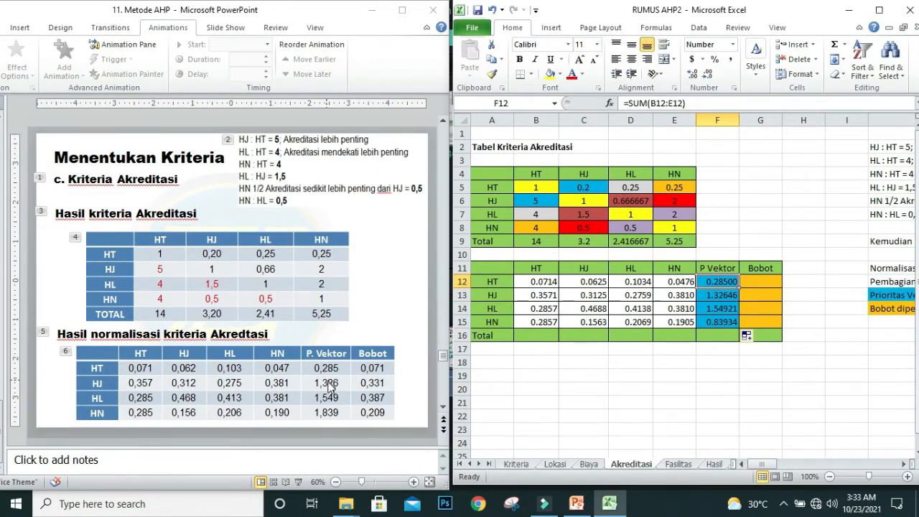
left_click(729, 313)
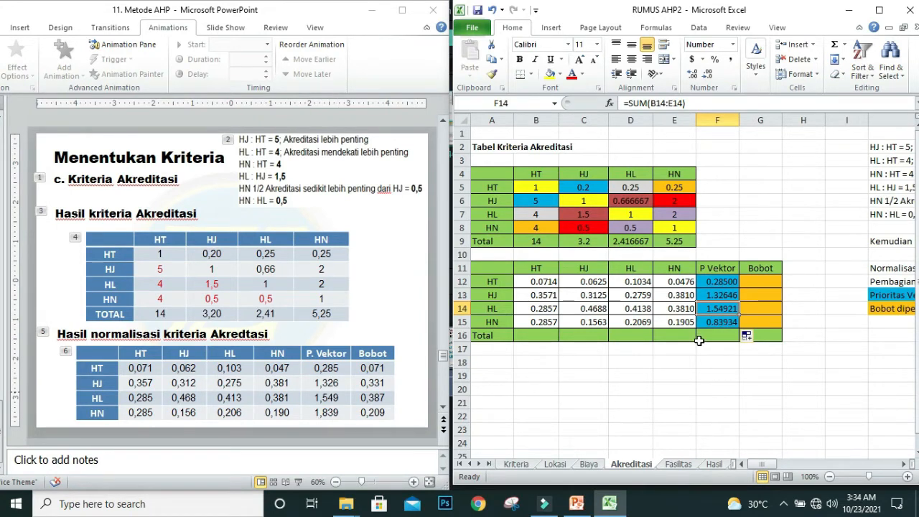
left_click(714, 323)
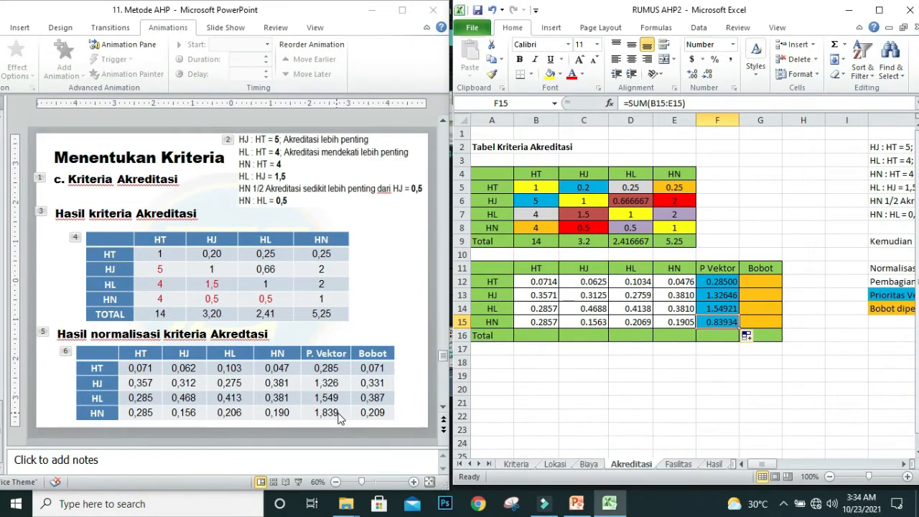
Step: Calculate the HT row's Bobot in G12 by dividing its P Vektor by four with =F12/4
left_click(760, 284)
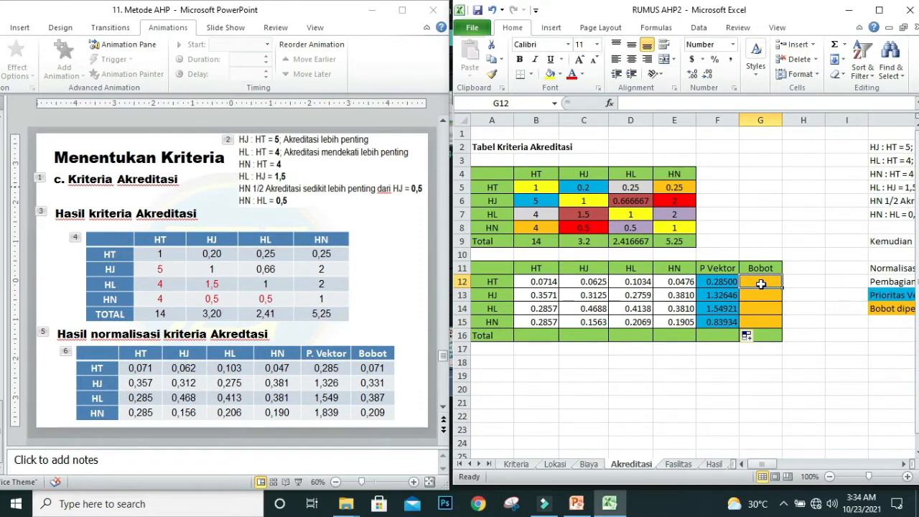
type("=")
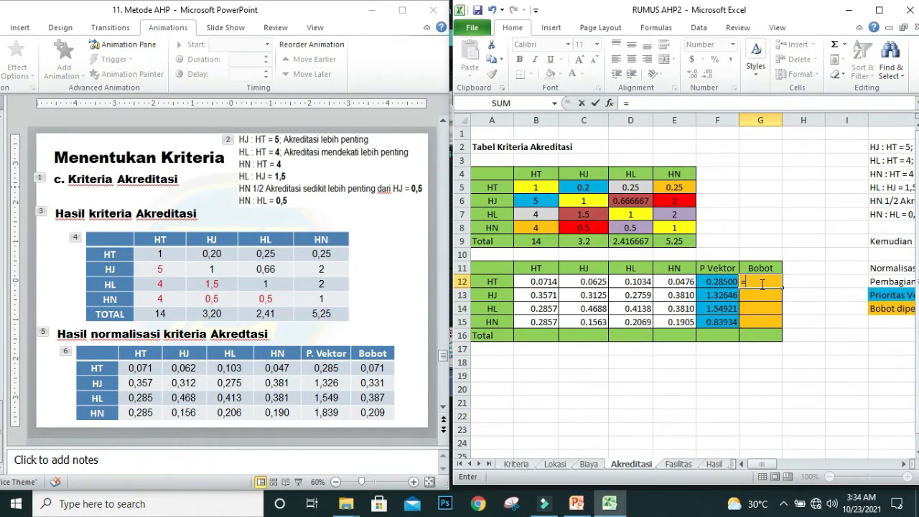
left_click(722, 283)
type("/n")
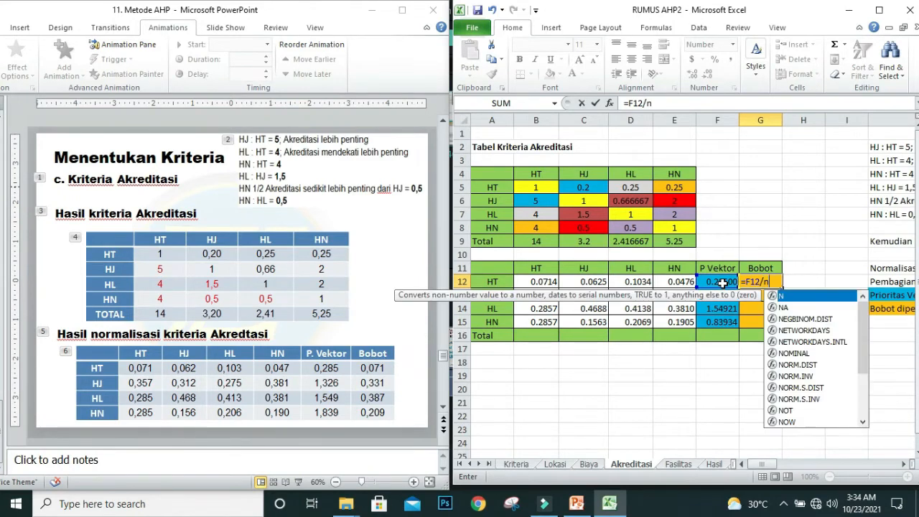
key("BackSpace")
type("4")
key("Return")
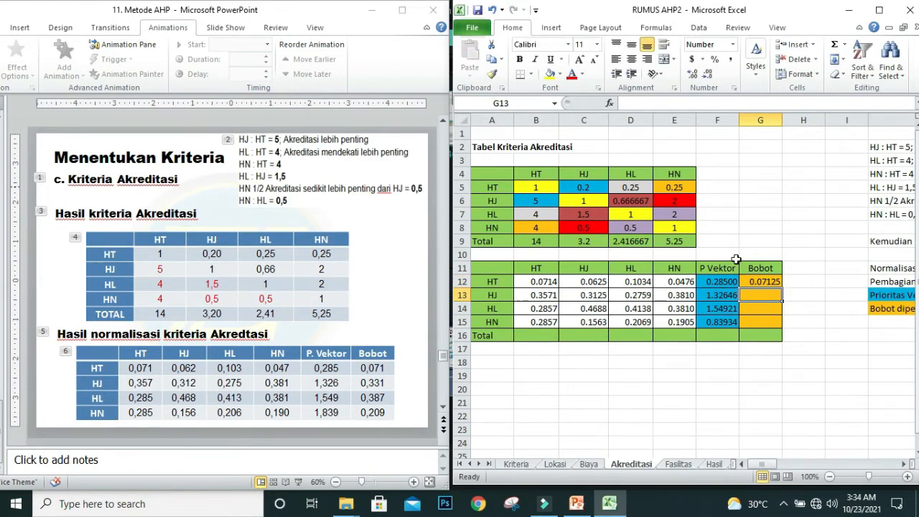
Step: Fill the Bobot formula from G12 down to G15 and check each row's weight against the slide
left_click(750, 283)
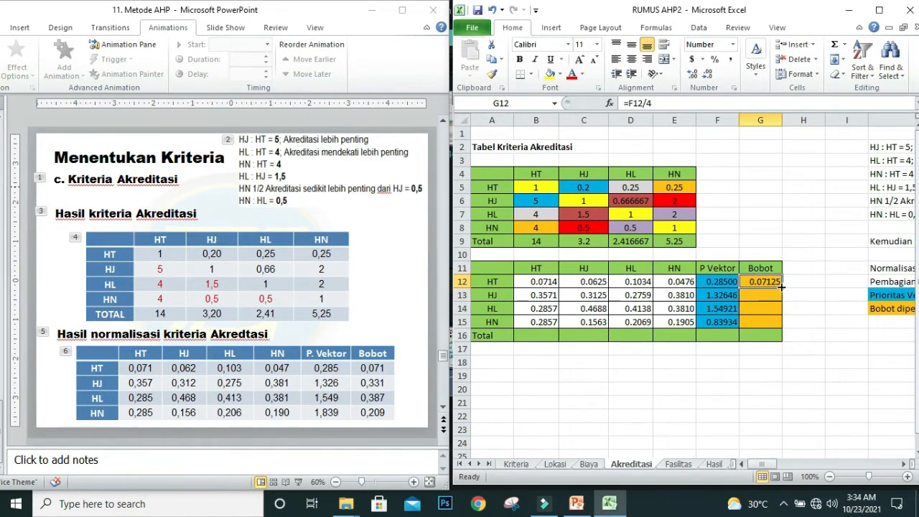
left_click_drag(782, 288, 785, 330)
left_click(758, 282)
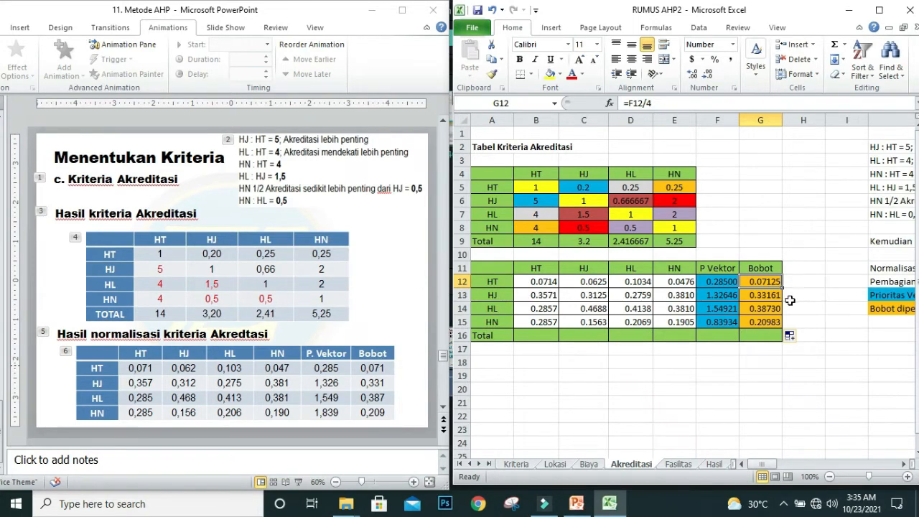
left_click(766, 296)
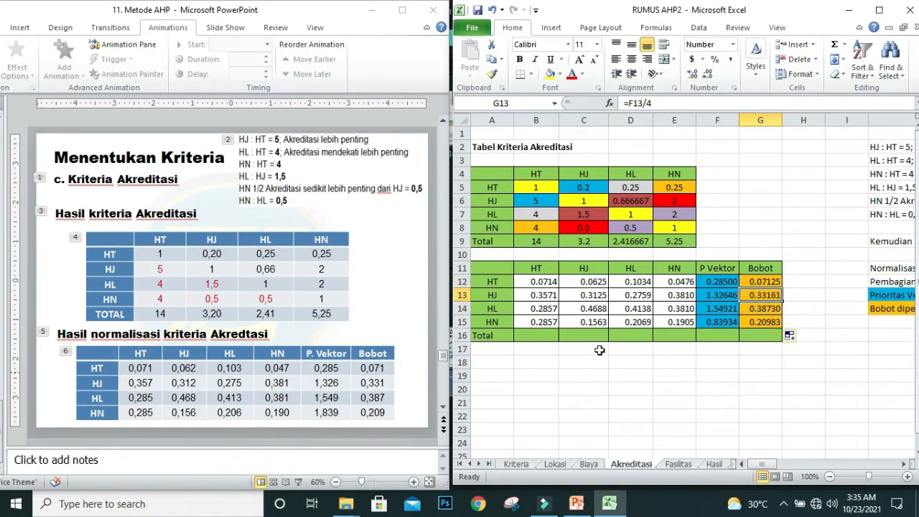
left_click(768, 312)
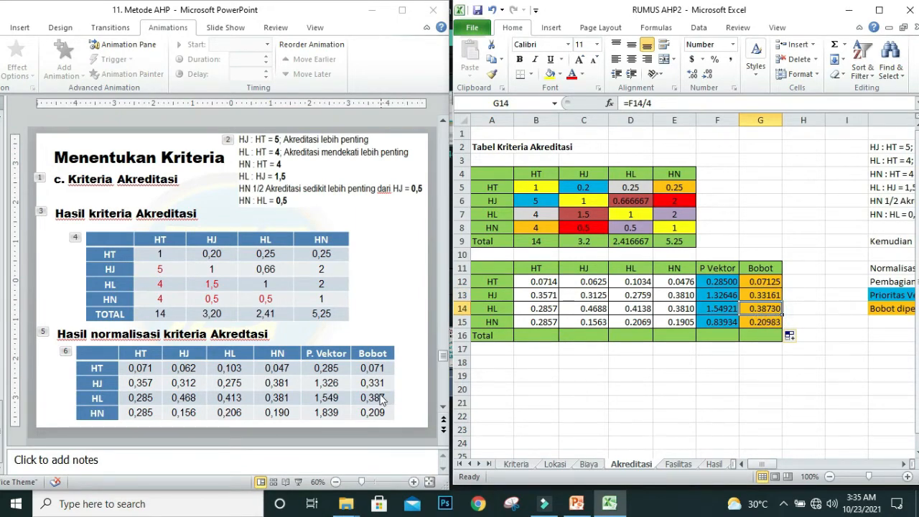
left_click(762, 324)
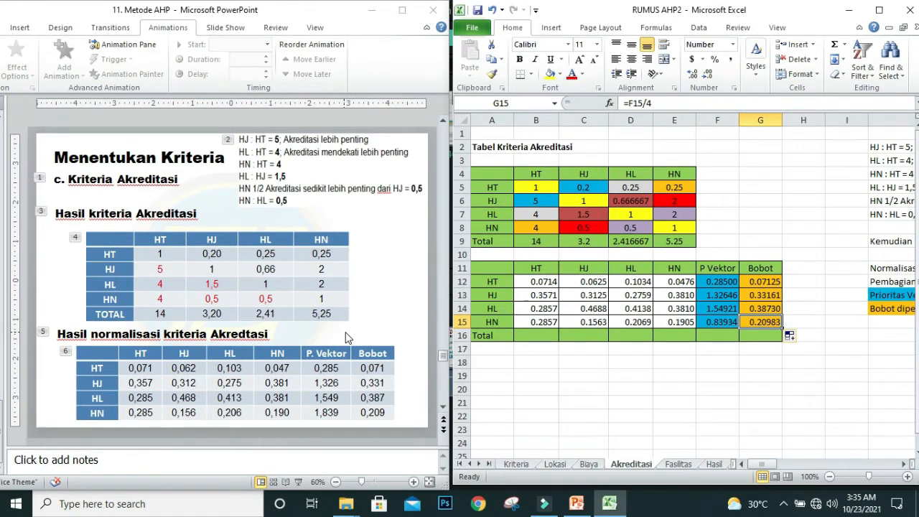
Step: On the Fasilitas sheet, enter 1 in the criteria matrix's diagonal cells B5, C6, D7 and E8
left_click(676, 464)
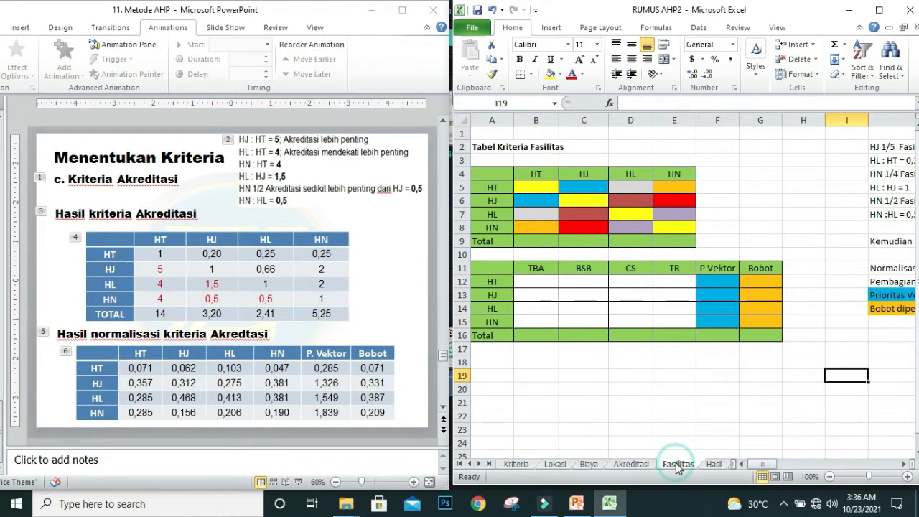
left_click(534, 184)
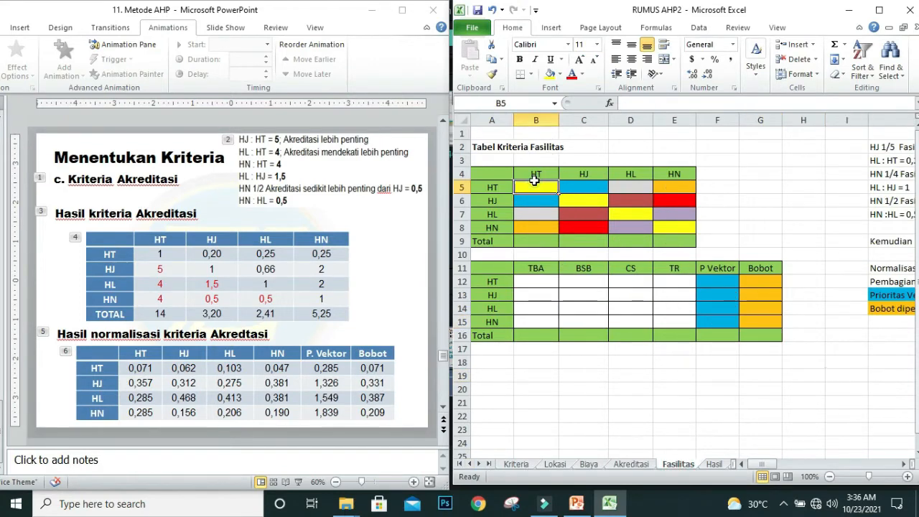
type("1")
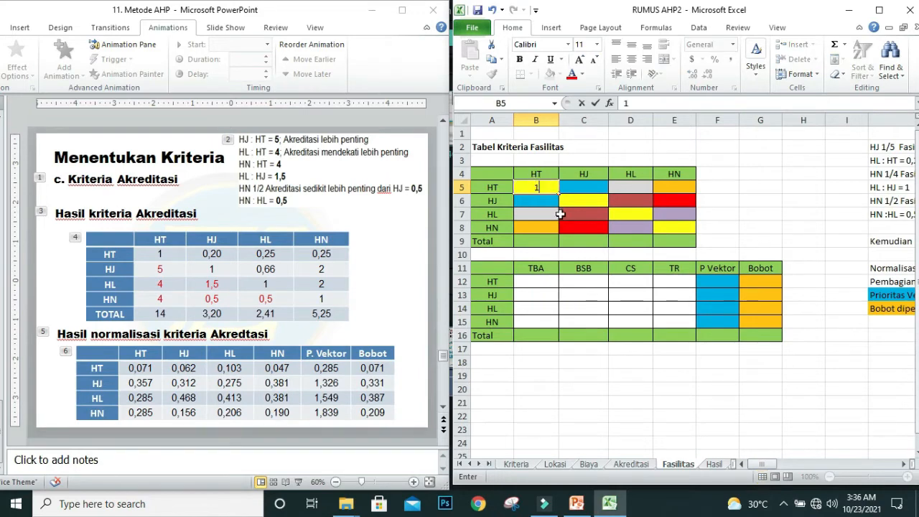
left_click(578, 202)
type("1")
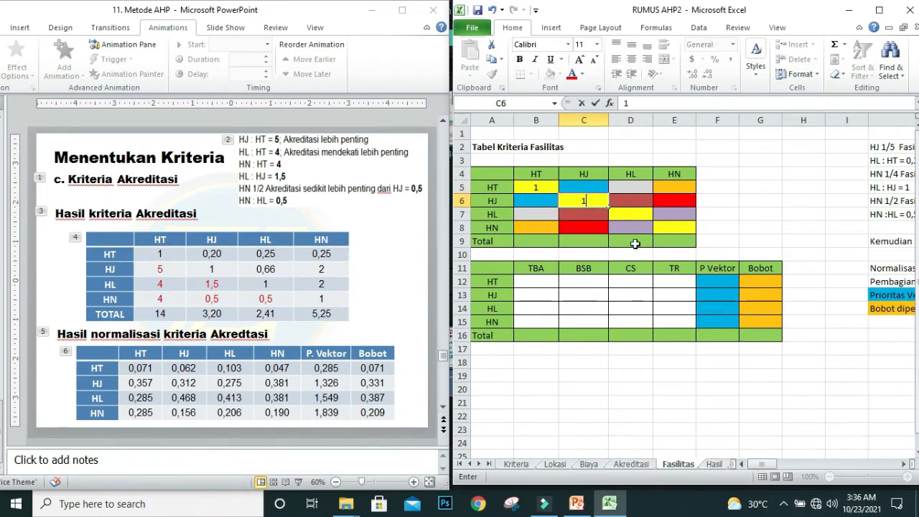
left_click(635, 214)
type("1")
left_click(670, 230)
type("1")
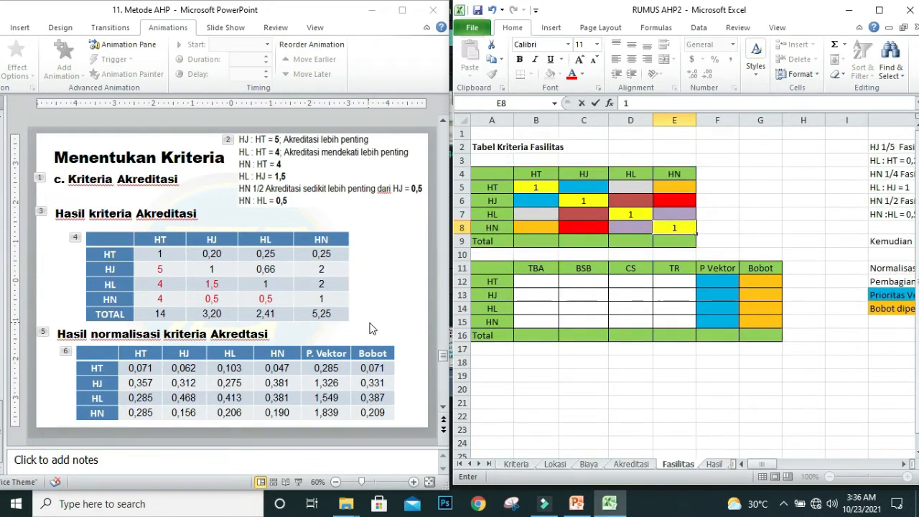
Step: Bring up the Kriteria Fasilitas slide and enter its HT column values: 0.2 in B6, 0.2 in B7 and 0.25 in B8
left_click(369, 327)
scroll(369, 326, "down", 1)
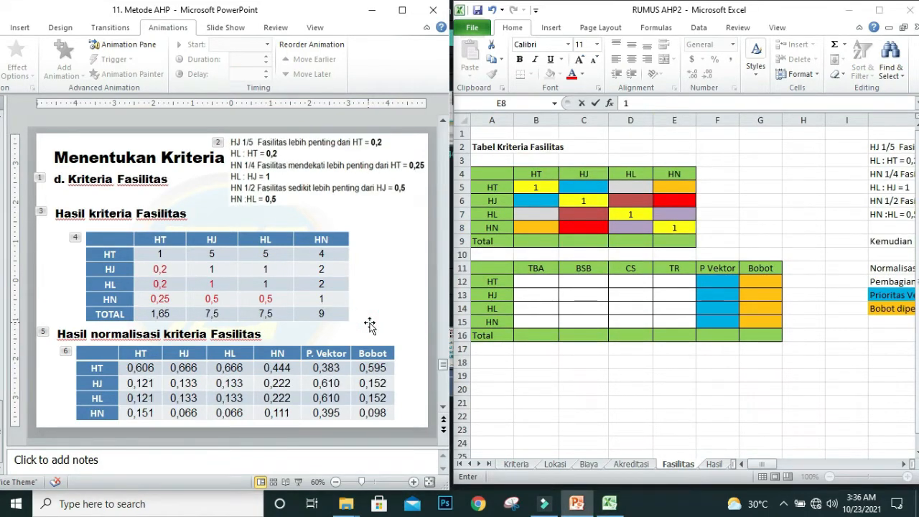
left_click(533, 201)
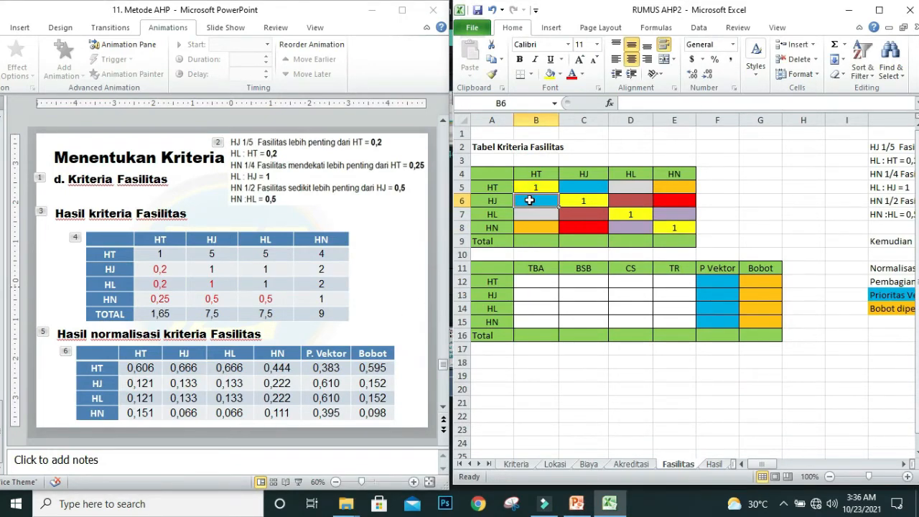
type("0,2")
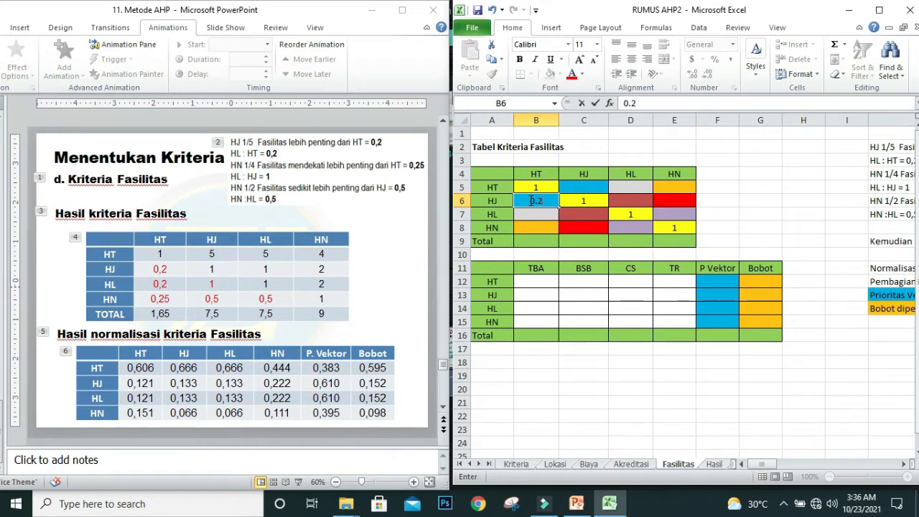
key("Return")
type("0")
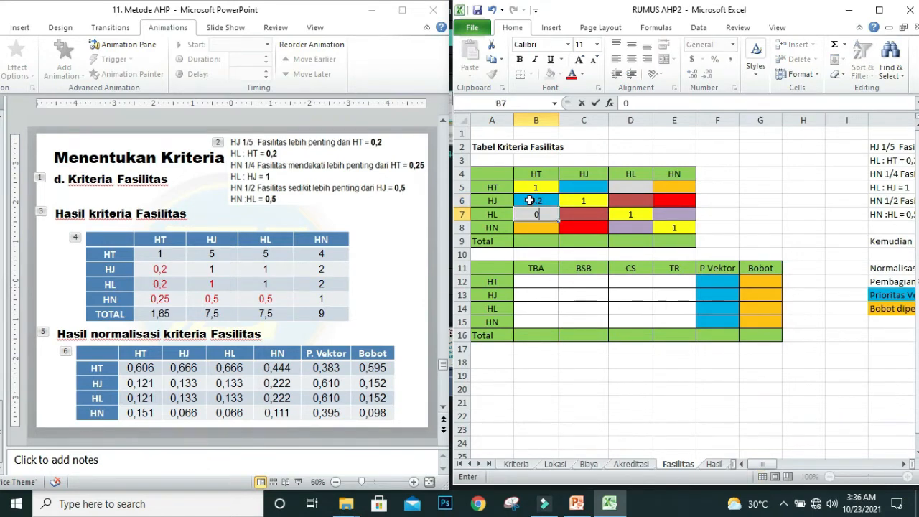
type(".2")
key("Return")
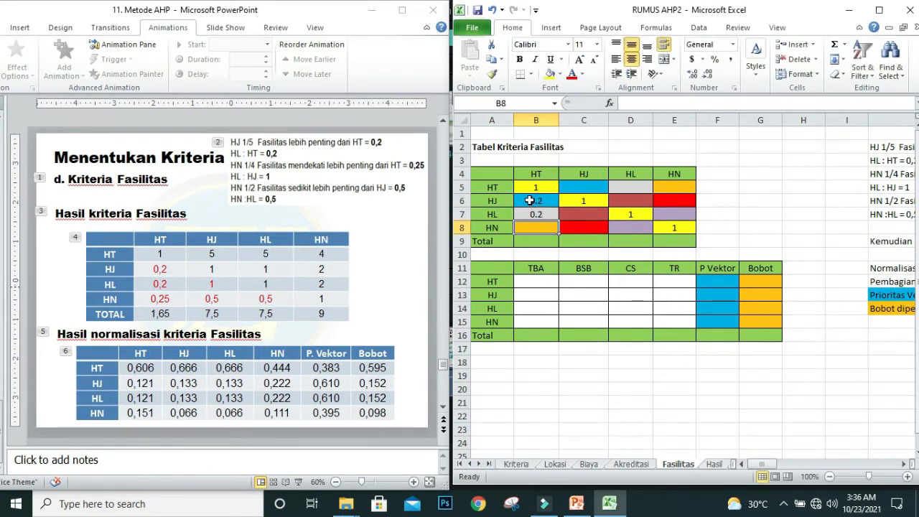
type("0")
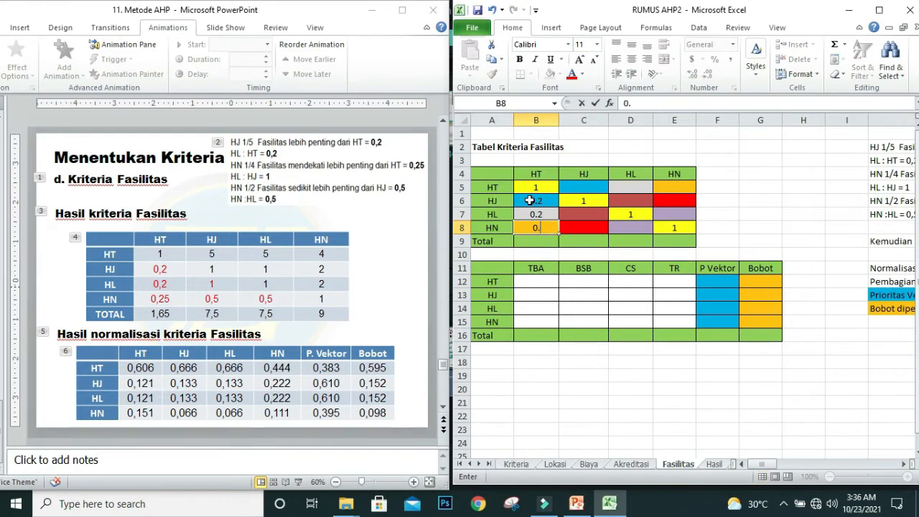
type(".25")
Step: Complete the lower half of the criteria matrix with 1 in C7, 0.5 in C8 and 0.5 in D8
left_click(582, 214)
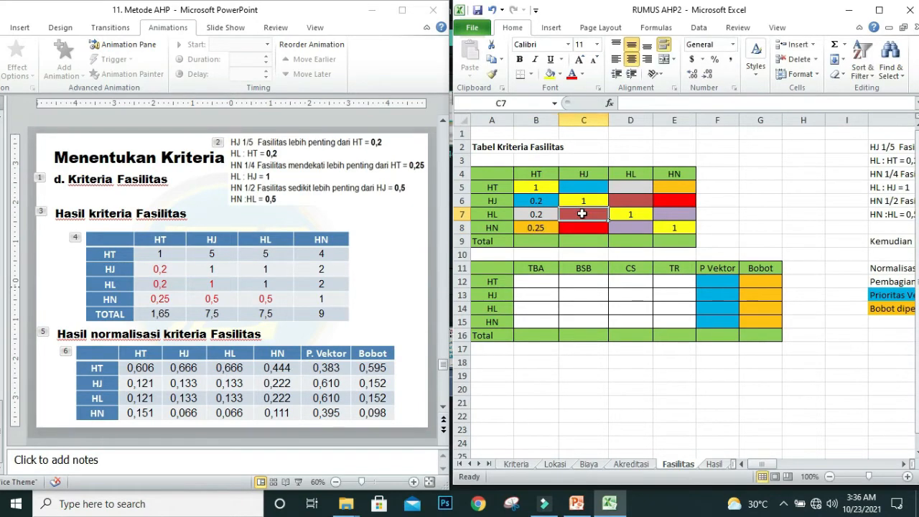
key("Down")
type("0")
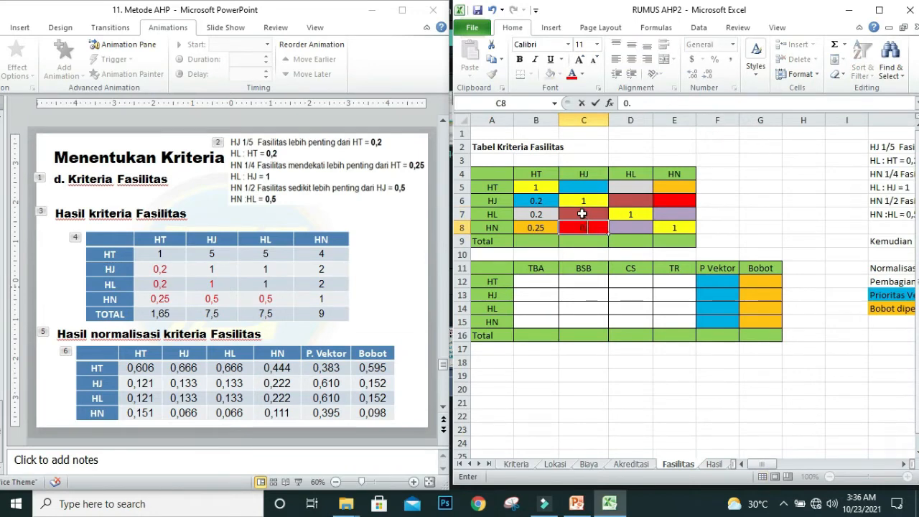
key("Tab")
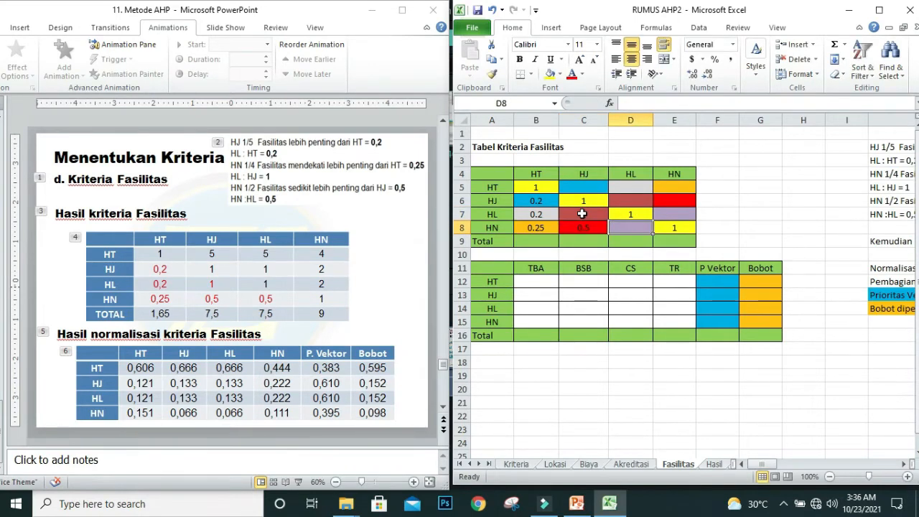
type("0.5")
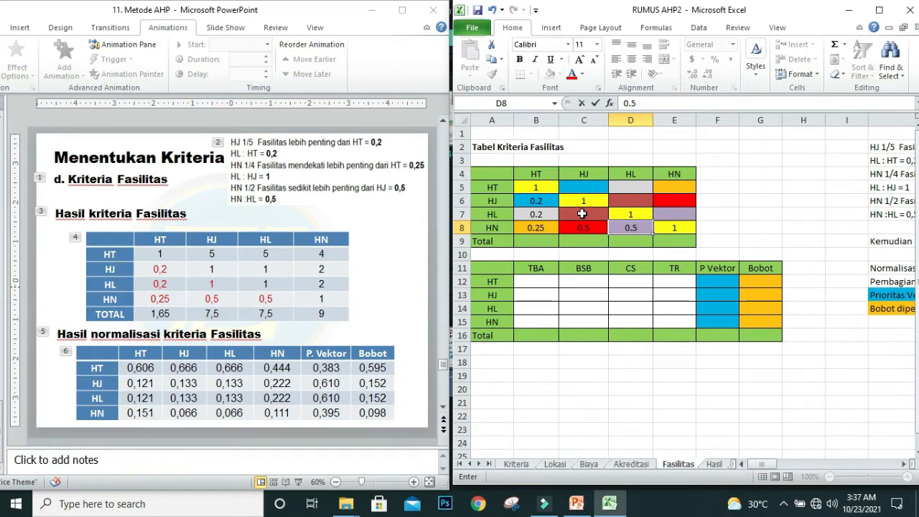
Step: Calculate the HT row's HJ value in C5 as the reciprocal of B6 with =1/B6
left_click(574, 190)
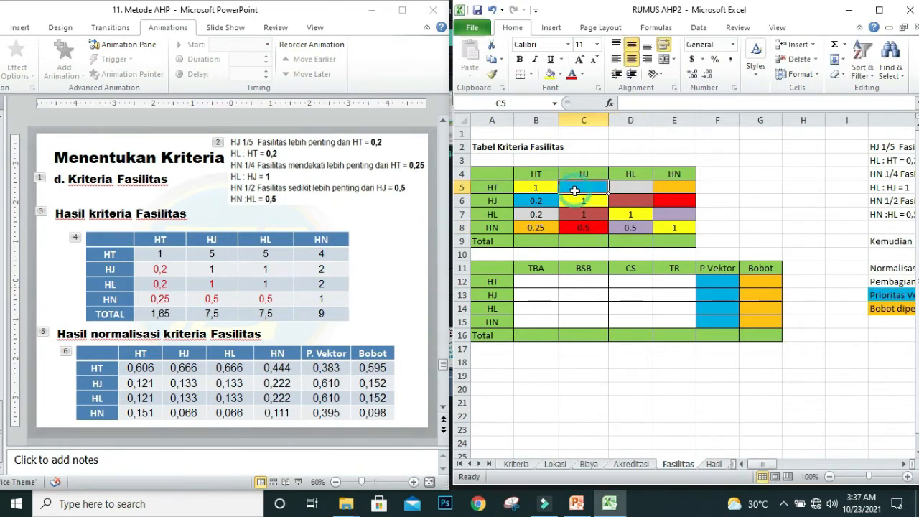
type("=")
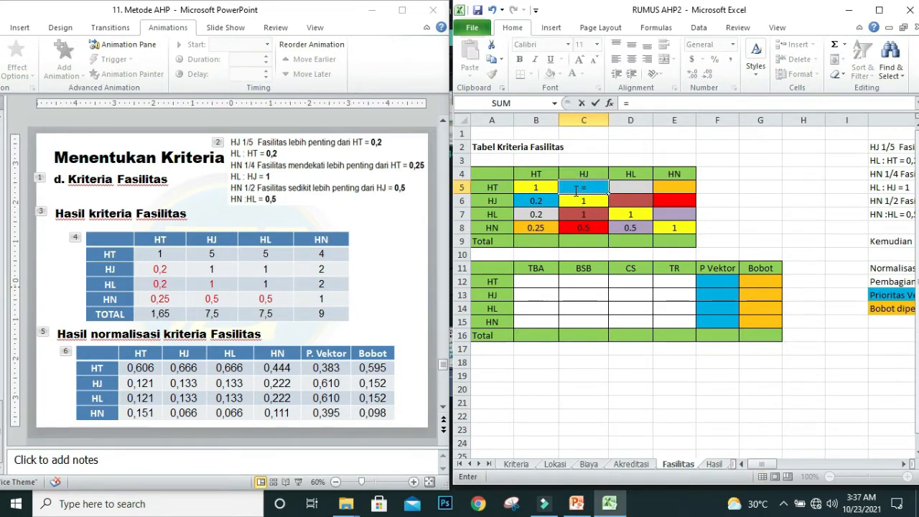
type("1/")
left_click(544, 201)
key("Return")
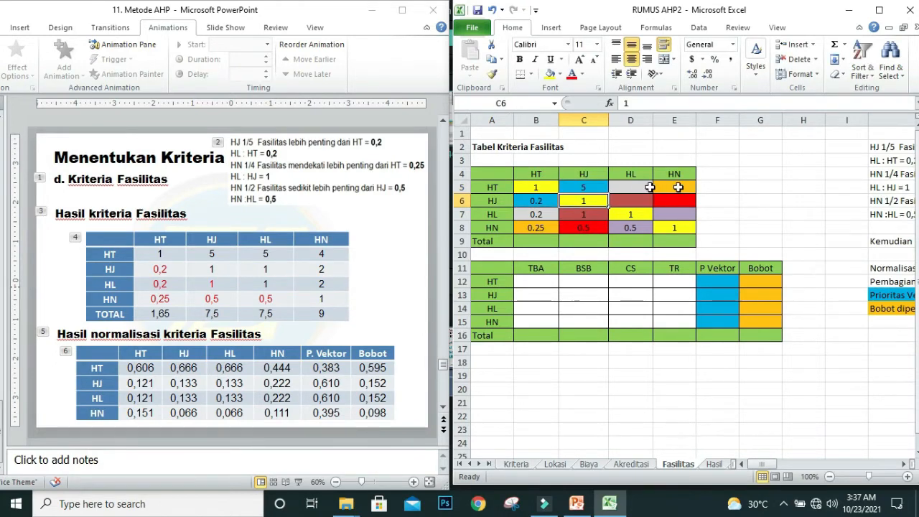
Step: Calculate the HT row's HL value in D5 as the reciprocal of B7 with =1/B7
left_click(632, 187)
type("=1")
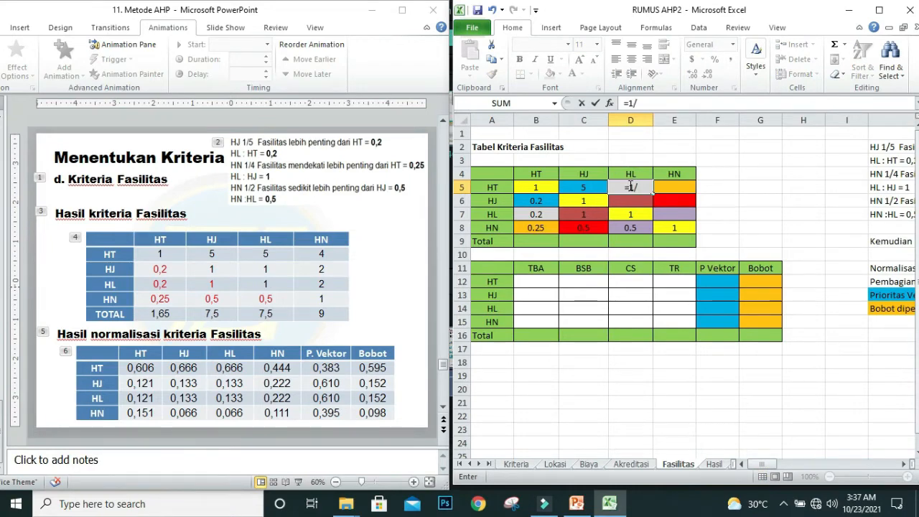
type("/")
left_click(535, 214)
key("Return")
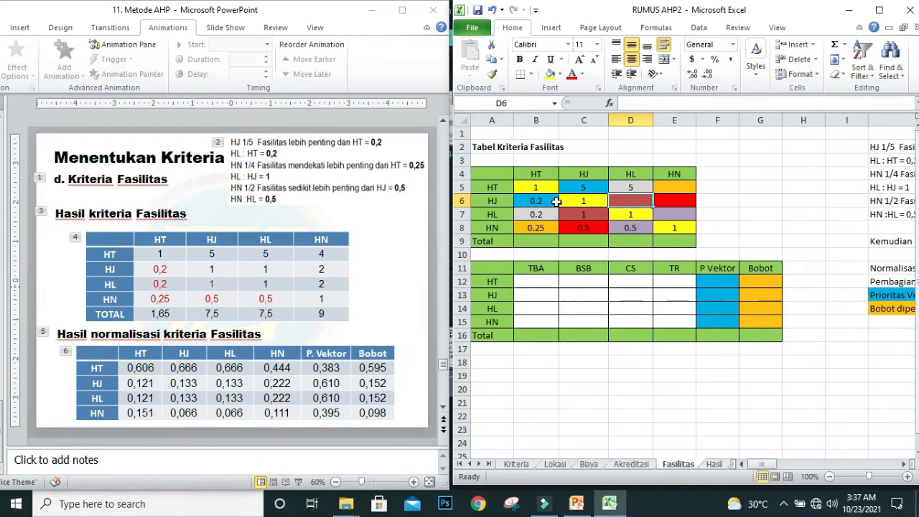
Step: Calculate the HT row's HN value in E5 as the reciprocal of B8 with =1/B8
left_click(659, 187)
type("=1")
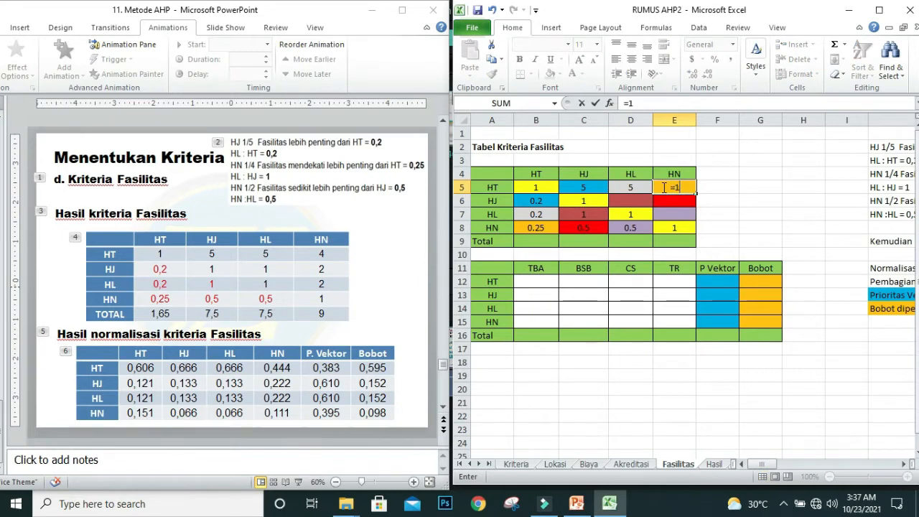
type("/")
left_click(536, 227)
key("Return")
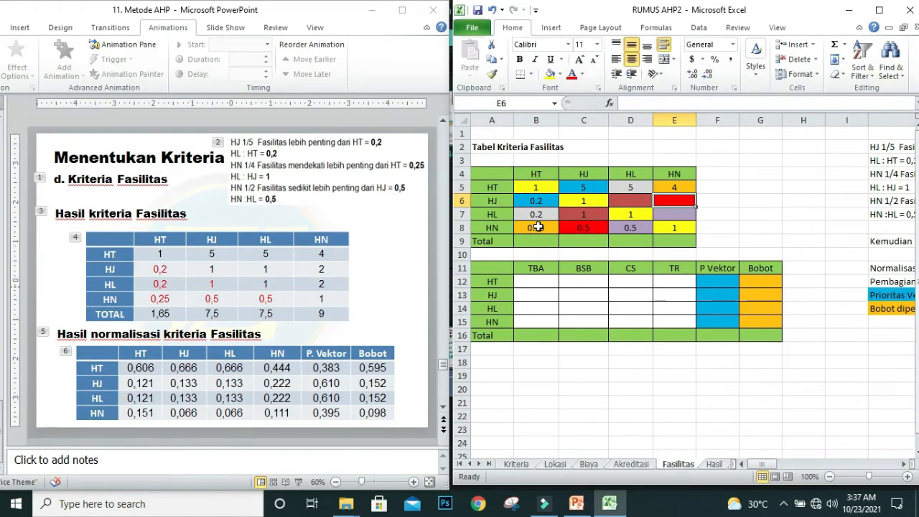
Step: Calculate the HJ row's HL value in D6 as the reciprocal of C7 with =1/C7
left_click(619, 200)
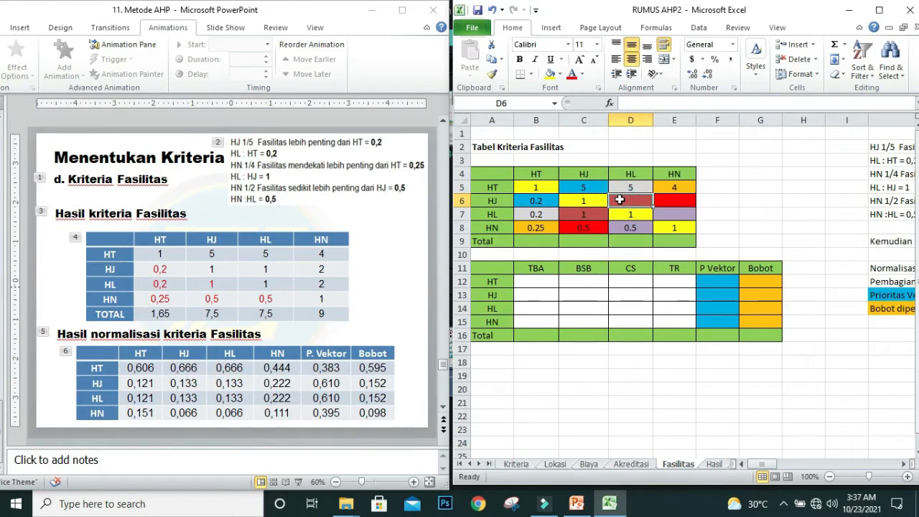
type("=1")
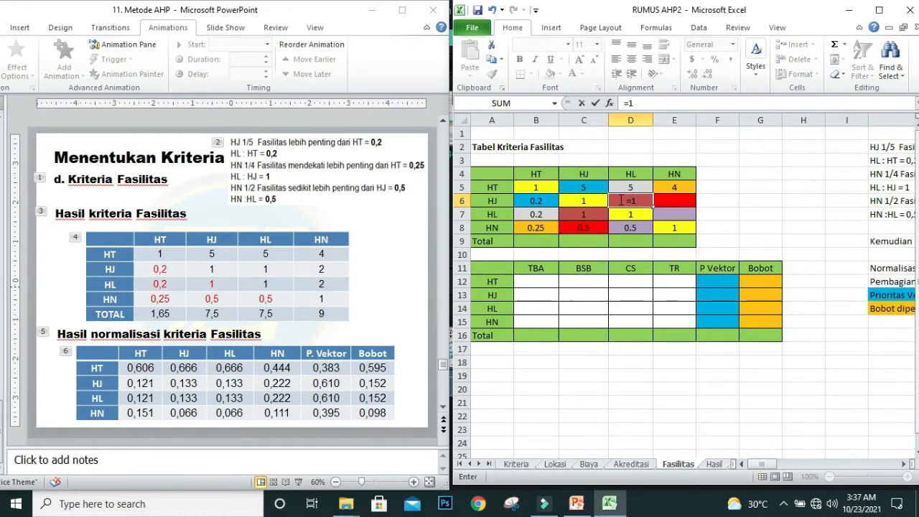
type("/")
left_click(580, 214)
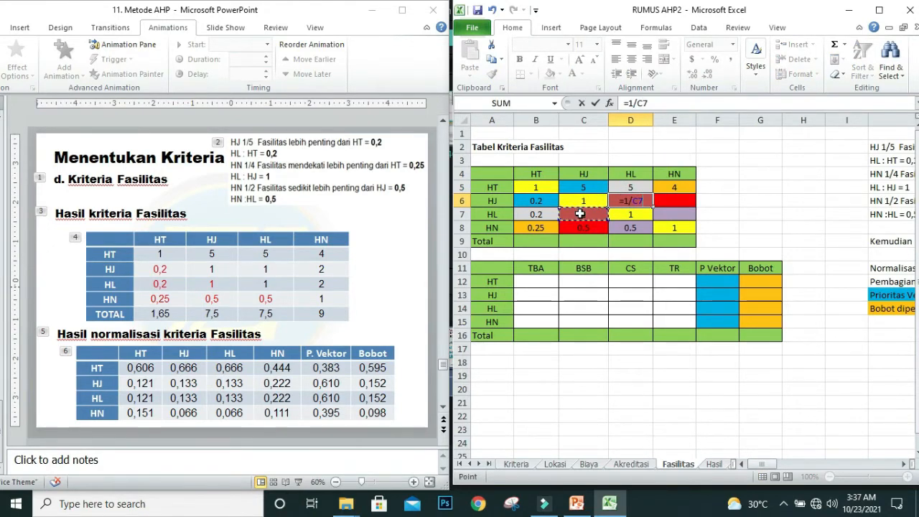
key("Return")
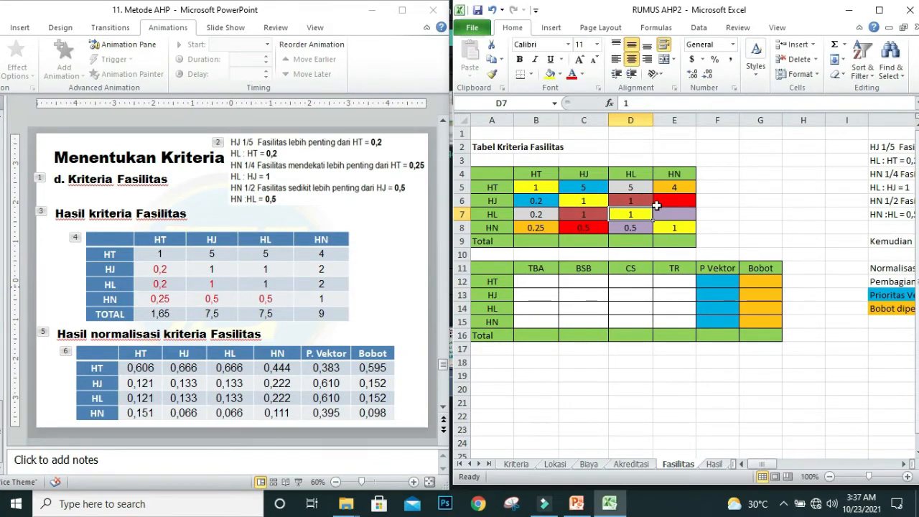
Step: Calculate the HJ row's HN value in E6 as the reciprocal of C8 with =1/C8
left_click(668, 200)
type("=")
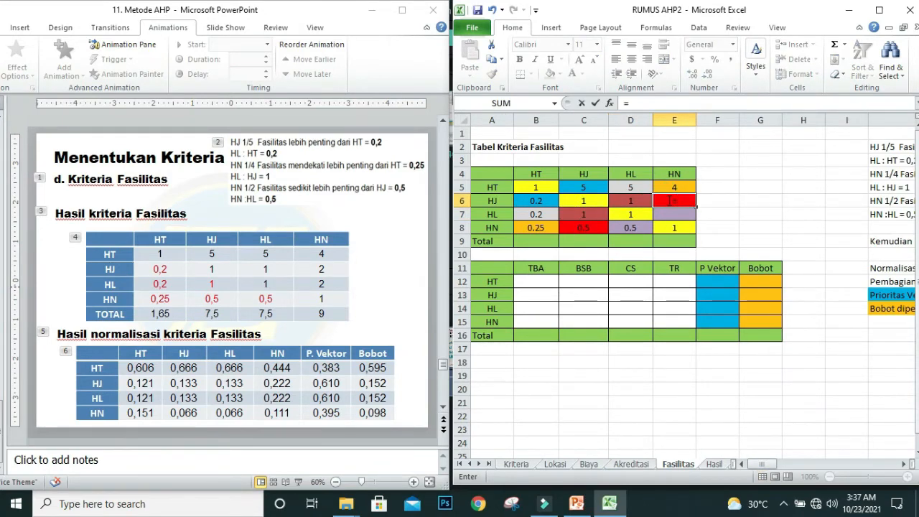
type("1/")
left_click(573, 226)
key("Return")
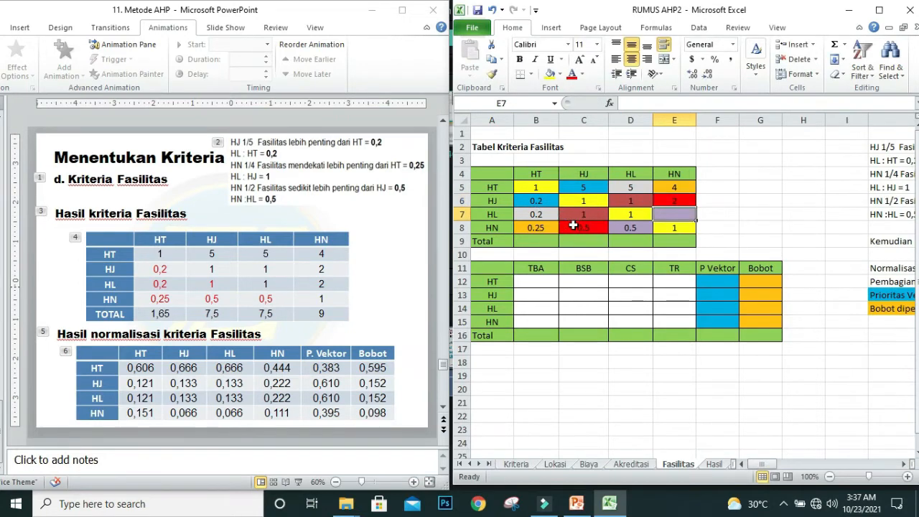
Step: Calculate the HL row's HN value in E7 as the reciprocal of D8 with =1/D8
type("=1")
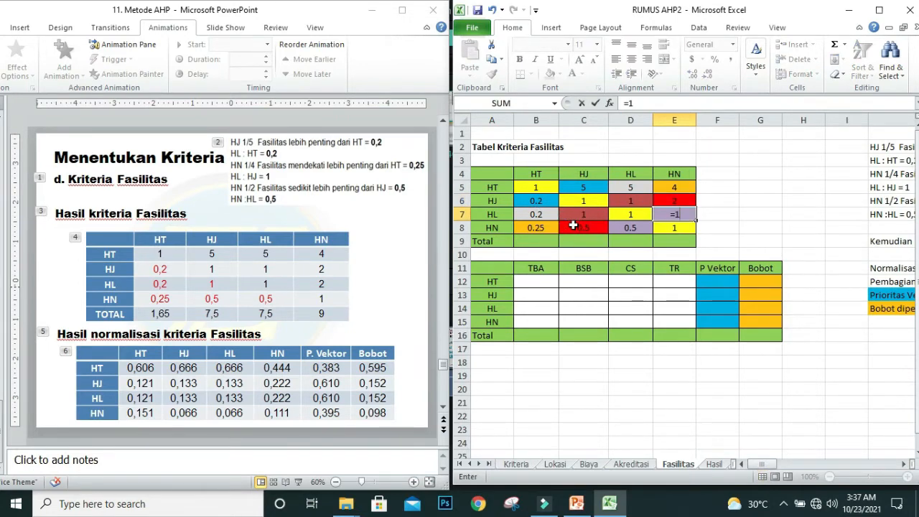
type("/")
left_click(620, 226)
key("Return")
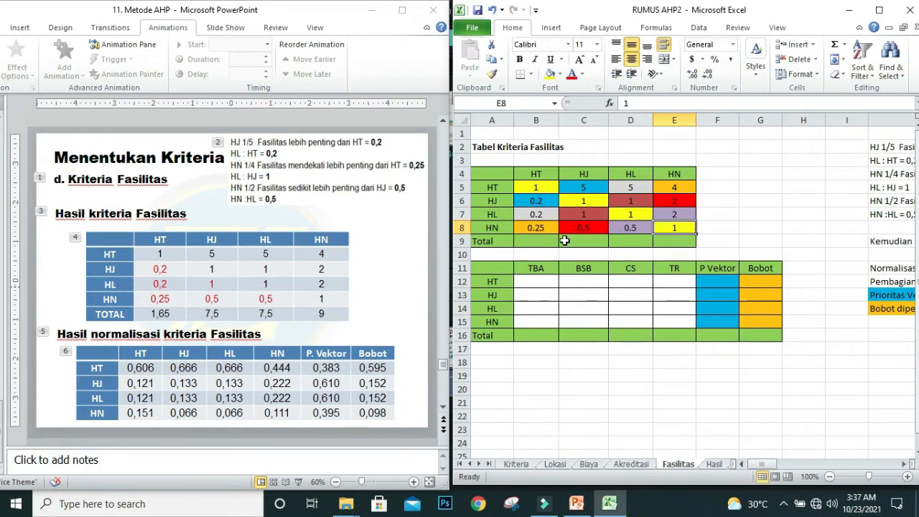
Step: Total the HT column in B9 with =SUM(B5:B8), fill the formula across to E9 and check the column totals against the slide
left_click(535, 244)
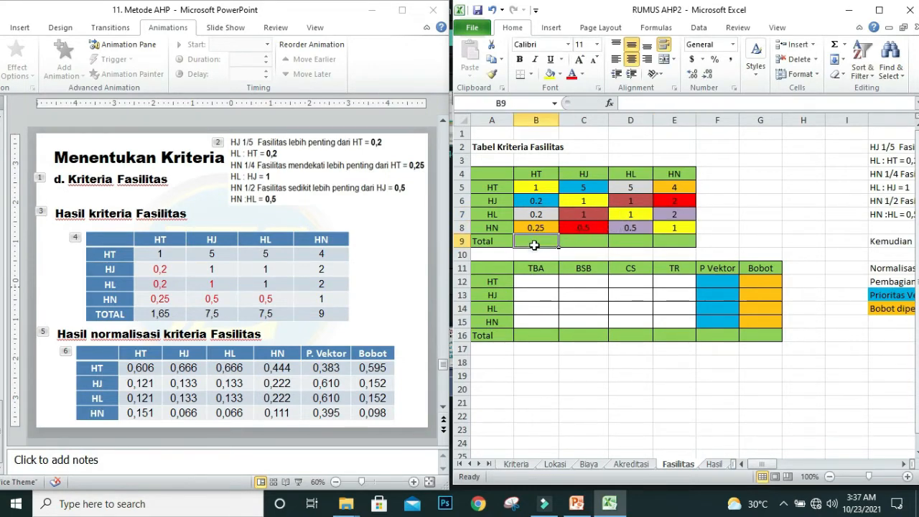
left_click(837, 47)
key("Return")
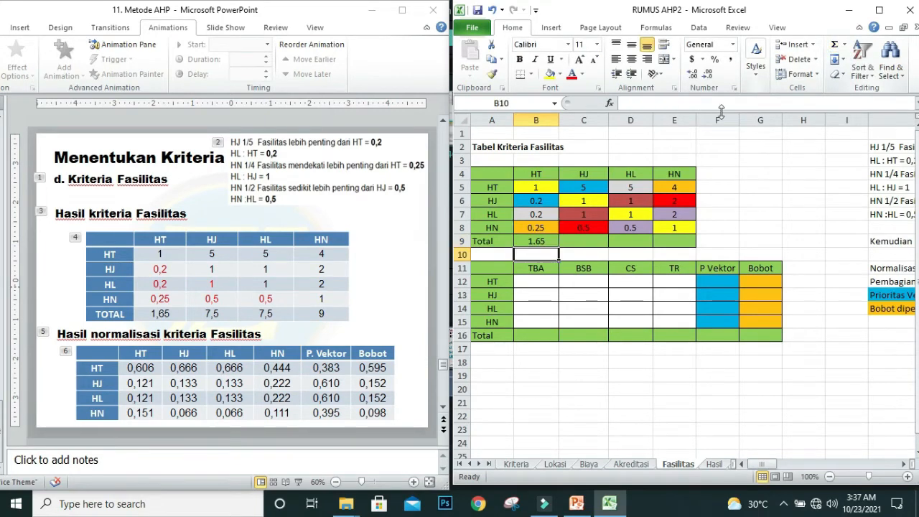
left_click(521, 242)
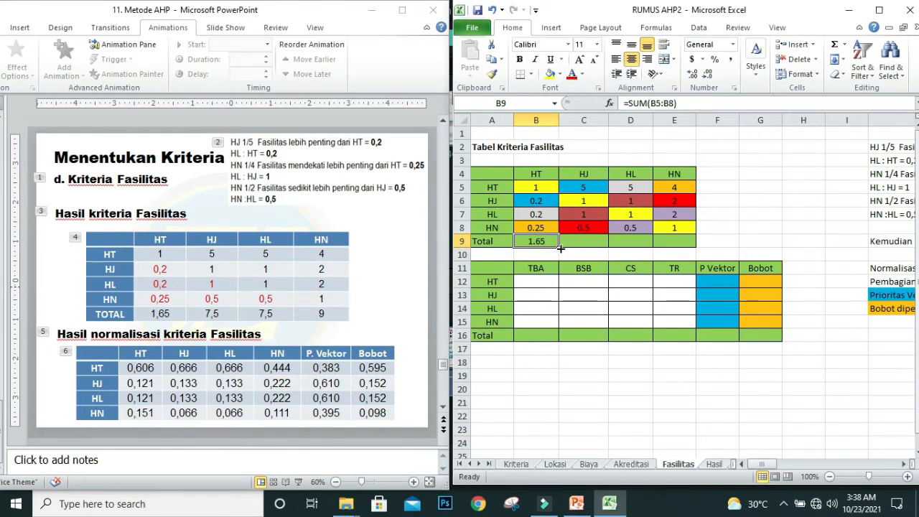
left_click_drag(559, 247, 685, 245)
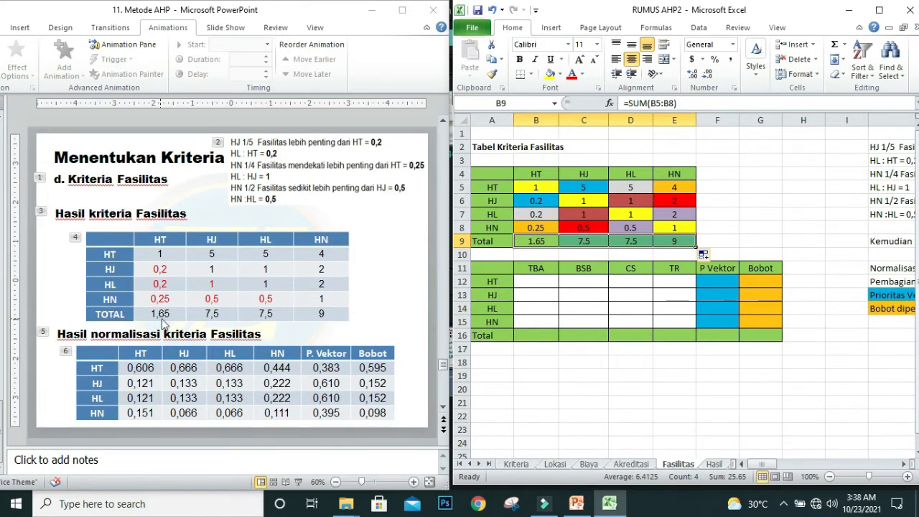
left_click(585, 244)
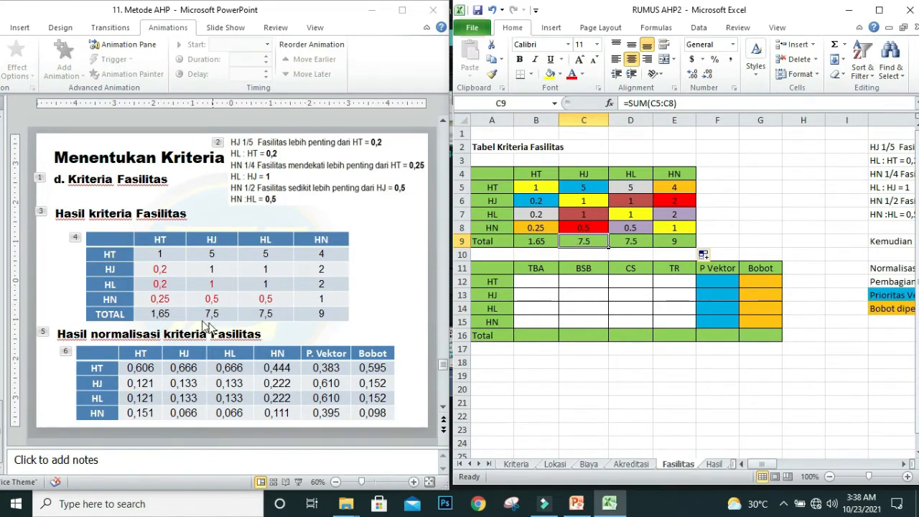
left_click(630, 240)
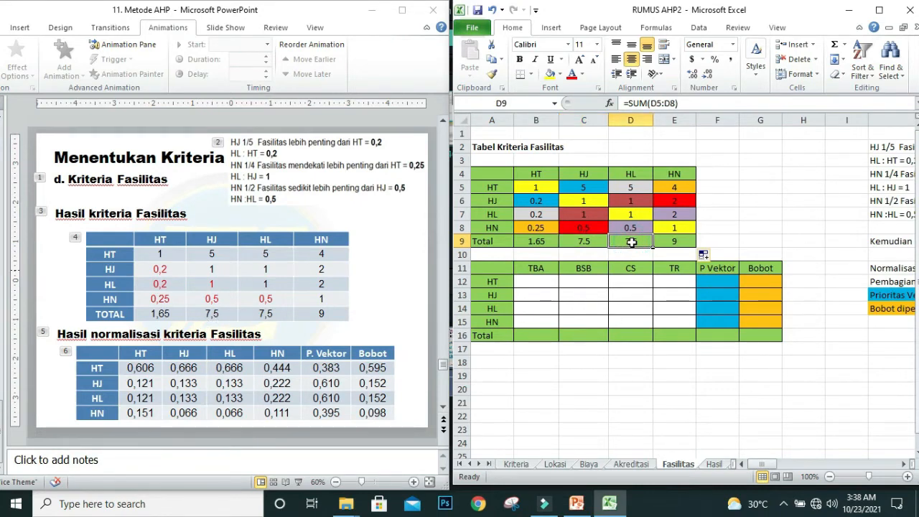
left_click(671, 237)
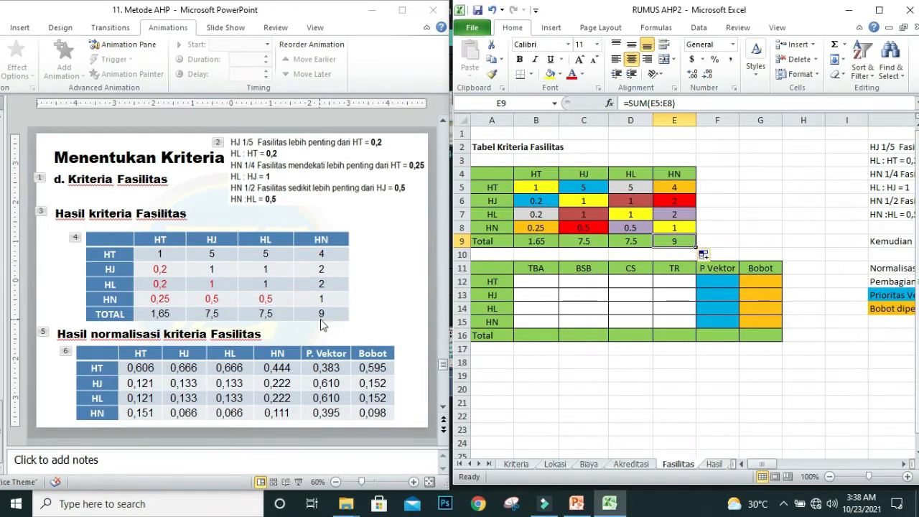
left_click(320, 313)
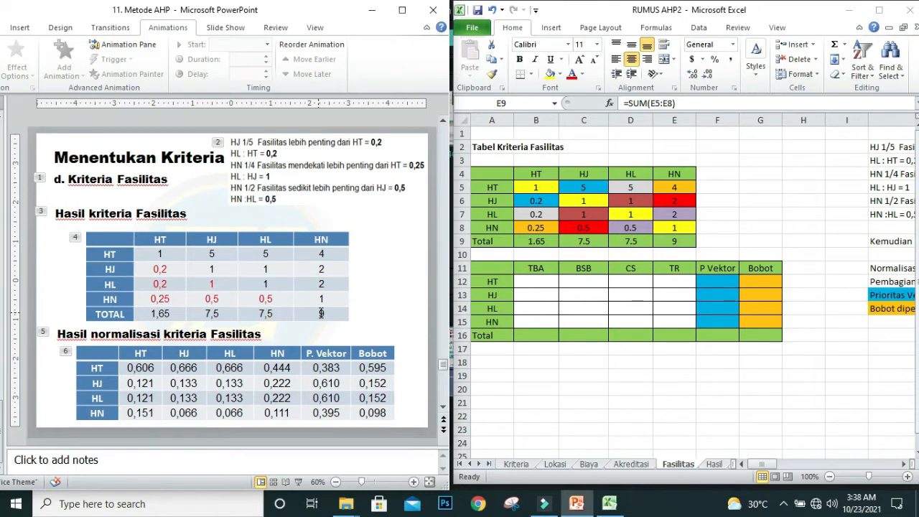
Step: Normalize the HT row's first value in B12 with =B5/B$9 and fill the formula across and down through E15
left_click(543, 284)
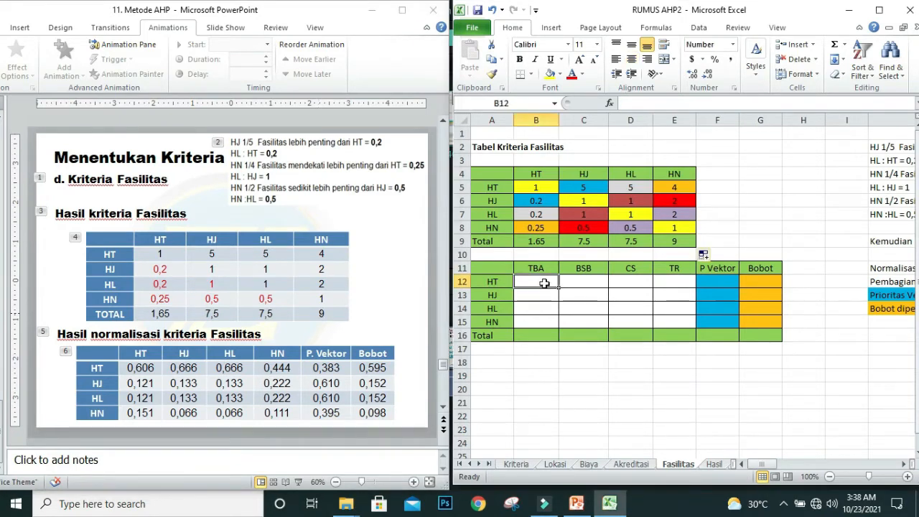
type("=")
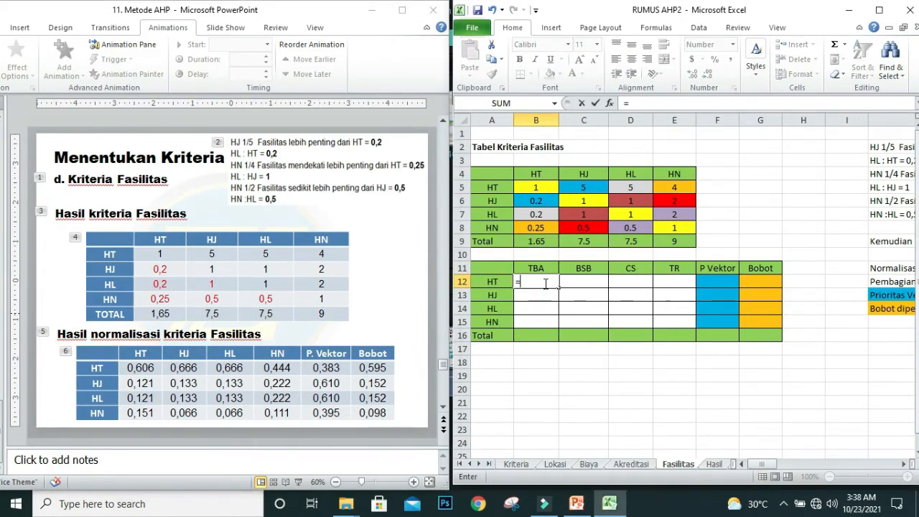
left_click(536, 186)
type("/")
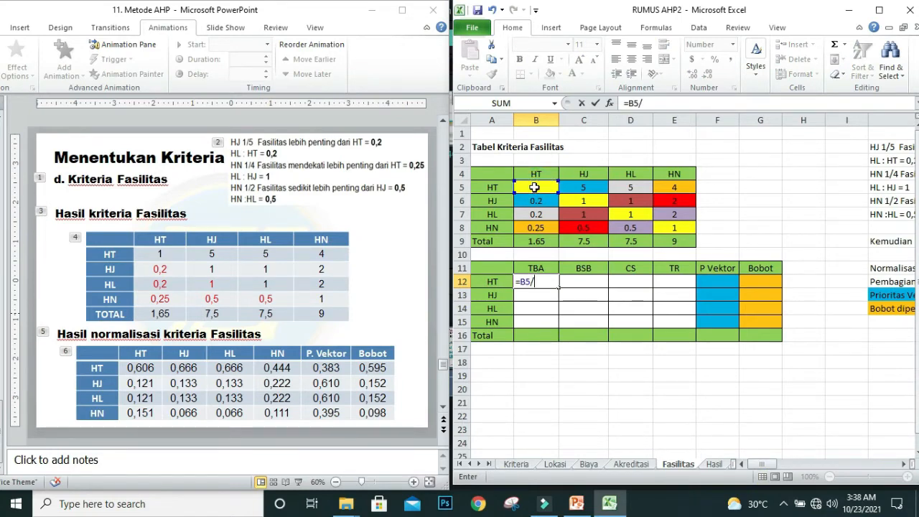
left_click(536, 241)
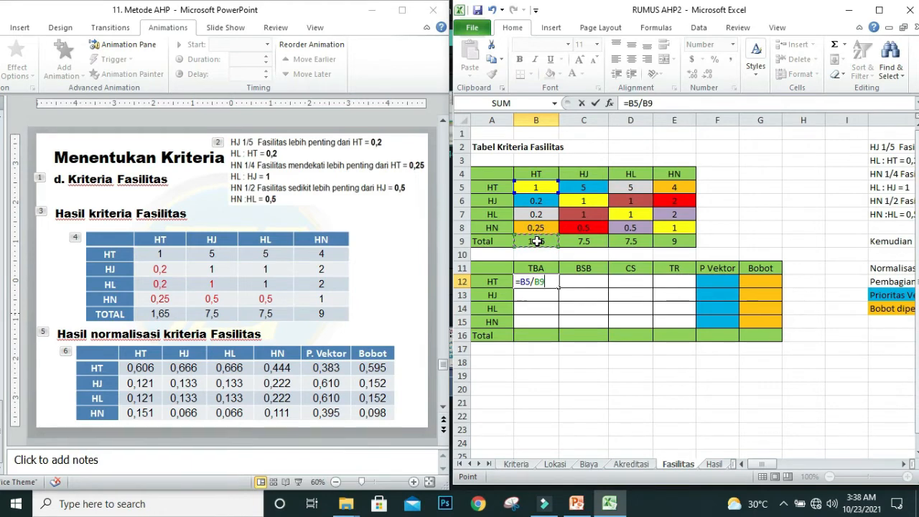
left_click(647, 102)
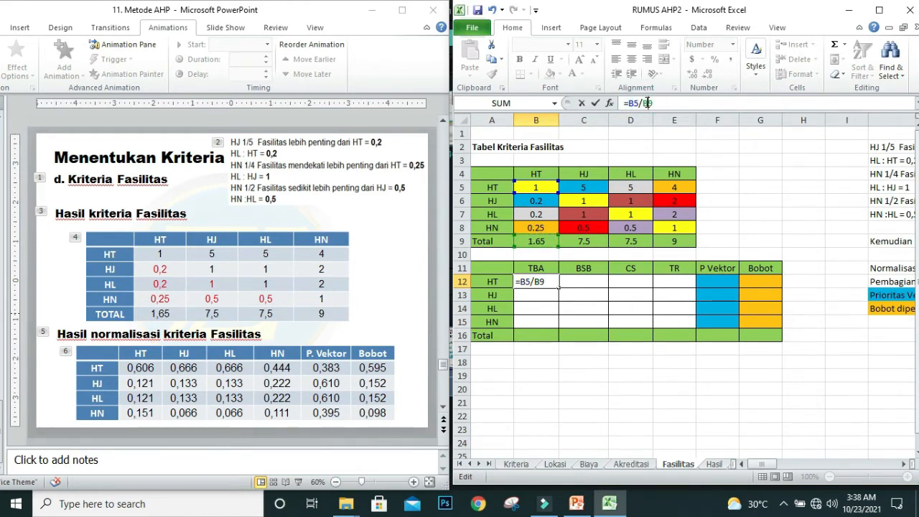
type("$")
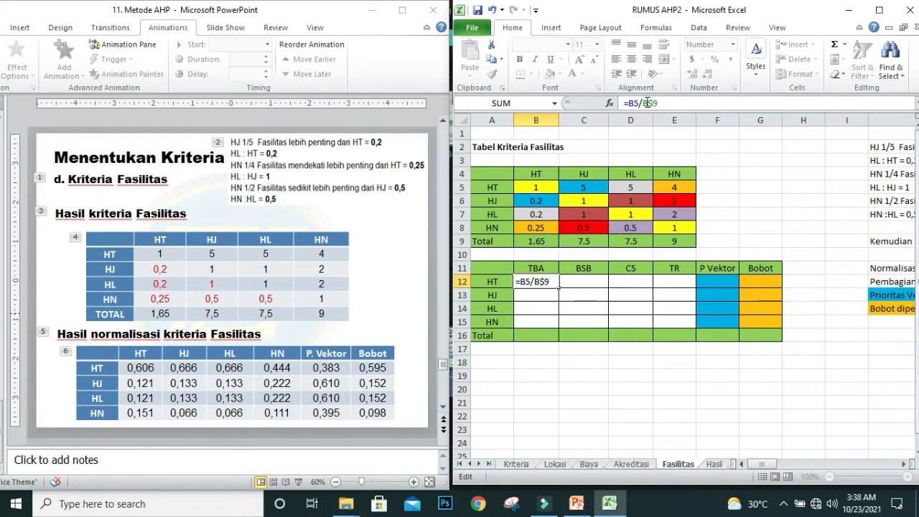
key("Return")
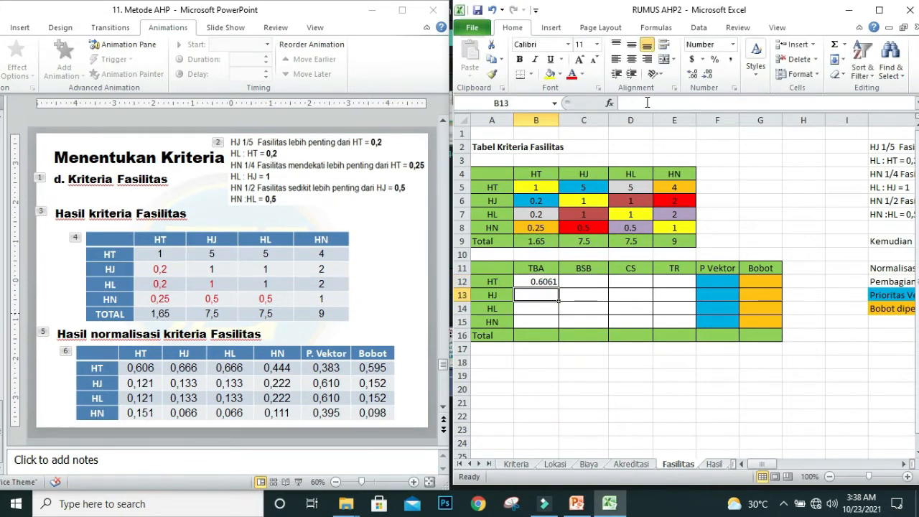
left_click(538, 282)
left_click_drag(557, 287, 695, 323)
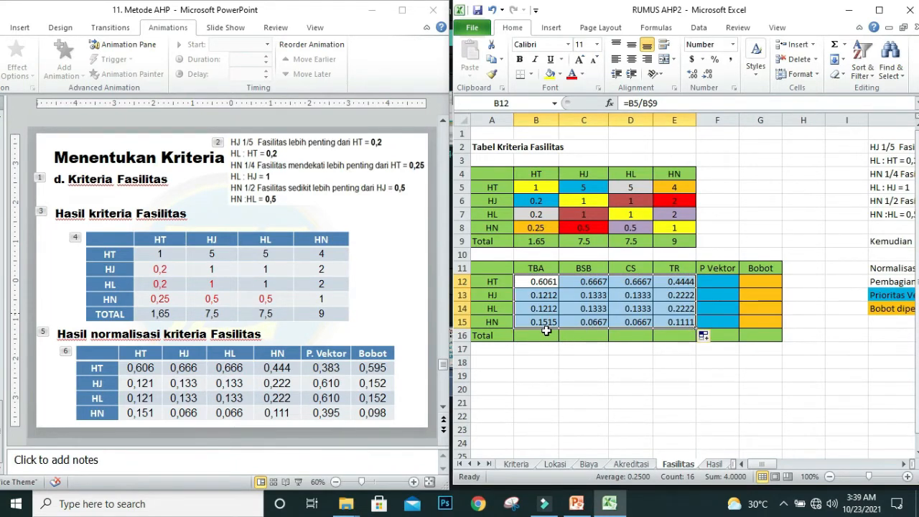
left_click(546, 328)
Step: Replace the normalization table's headings in B11:E11 with a copy of the HT, HJ, HL and HN headings from B4:E4
left_click_drag(537, 176, 670, 176)
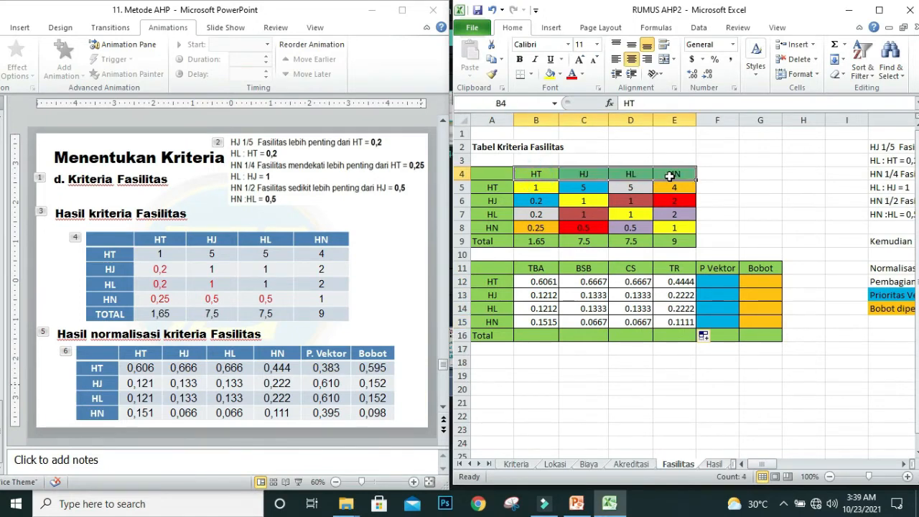
key("ctrl+c")
left_click(540, 267)
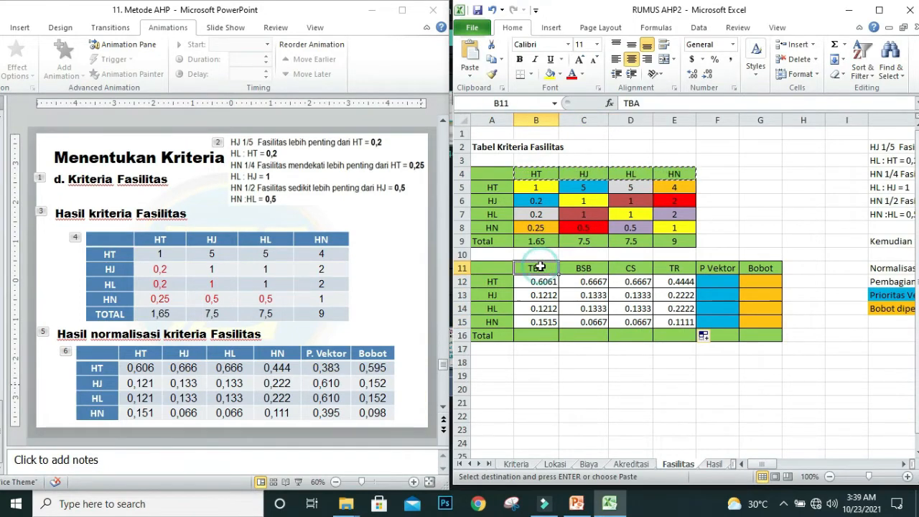
key("ctrl+v")
left_click(592, 361)
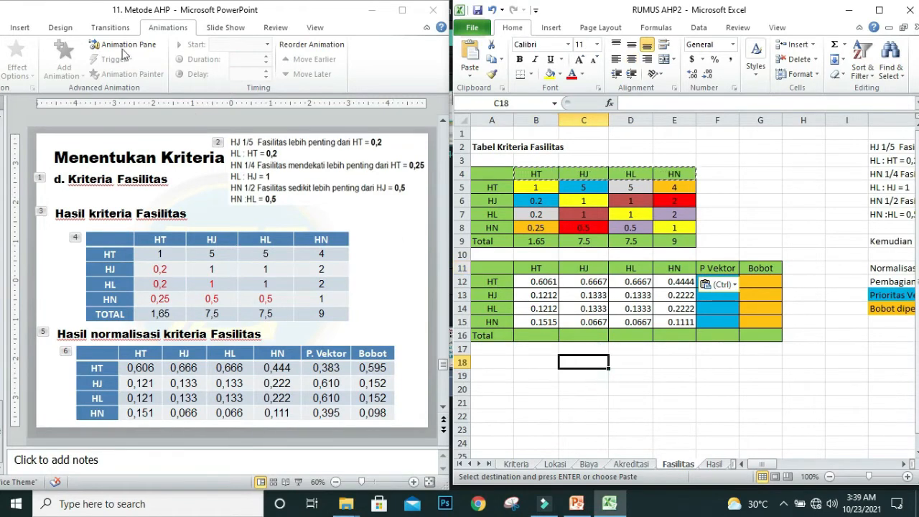
key("Escape")
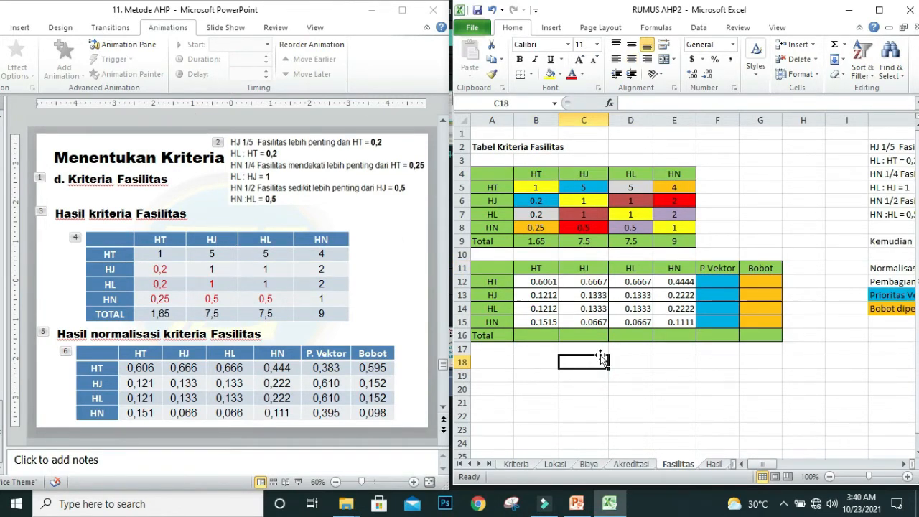
Step: Calculate P Vektor in F12 with =SUM(B12:E12), fill it down to F15 and check the row formulas against the slide
left_click(717, 282)
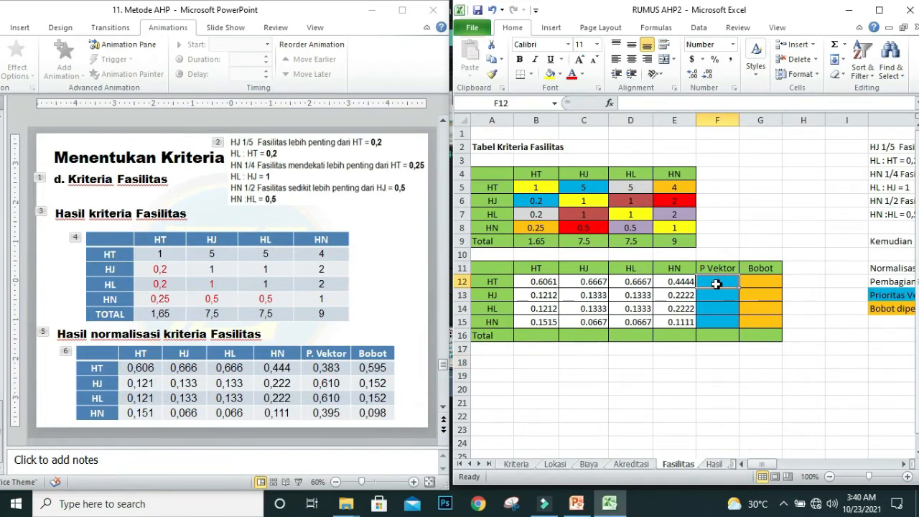
left_click(835, 46)
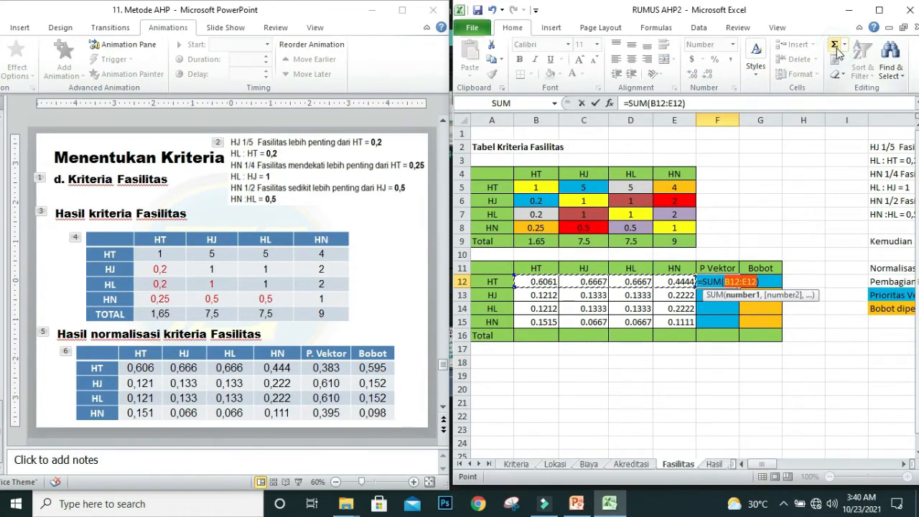
key("Return")
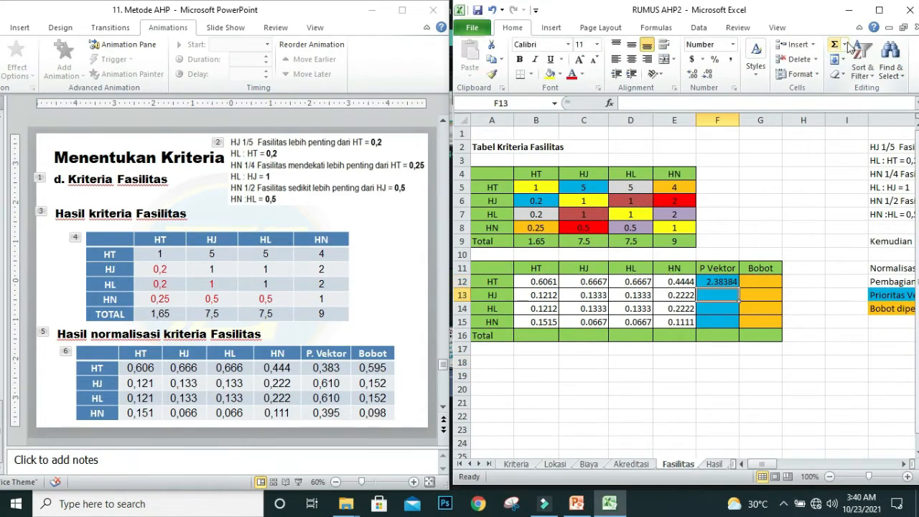
left_click(728, 285)
left_click_drag(737, 288, 737, 325)
left_click(716, 282)
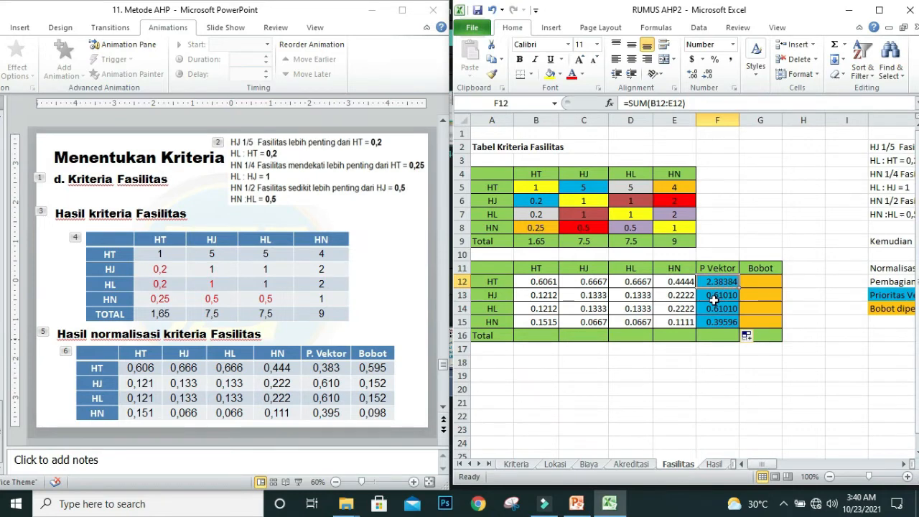
left_click(714, 299)
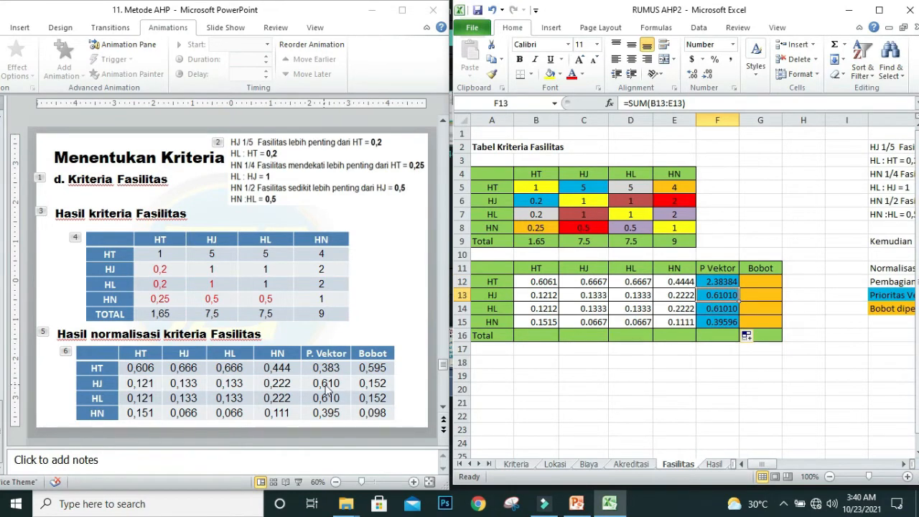
left_click(726, 314)
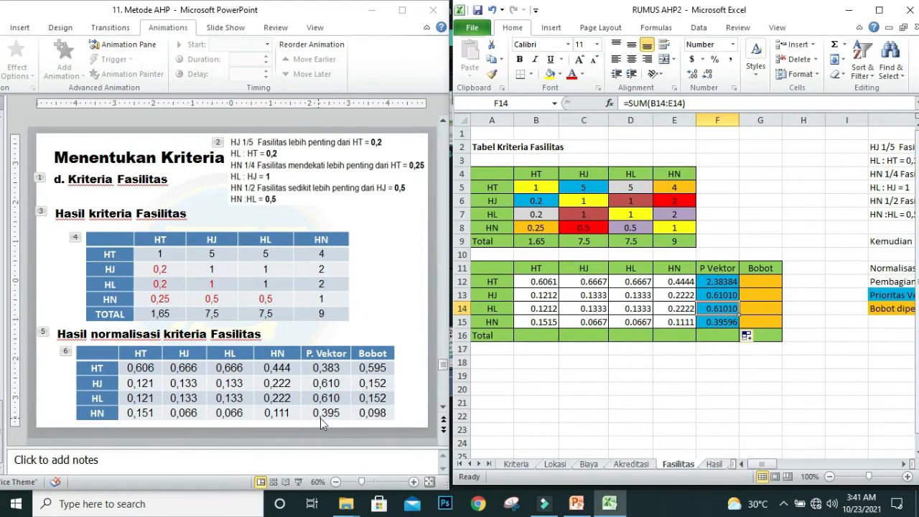
Step: Calculate Bobot in G12 with =F12/4 and fill the formula down to G15
left_click(760, 282)
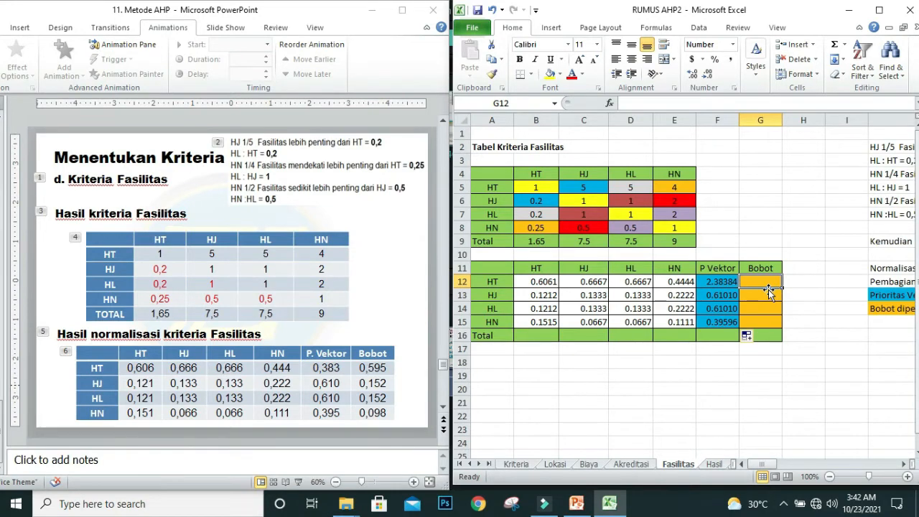
type("=")
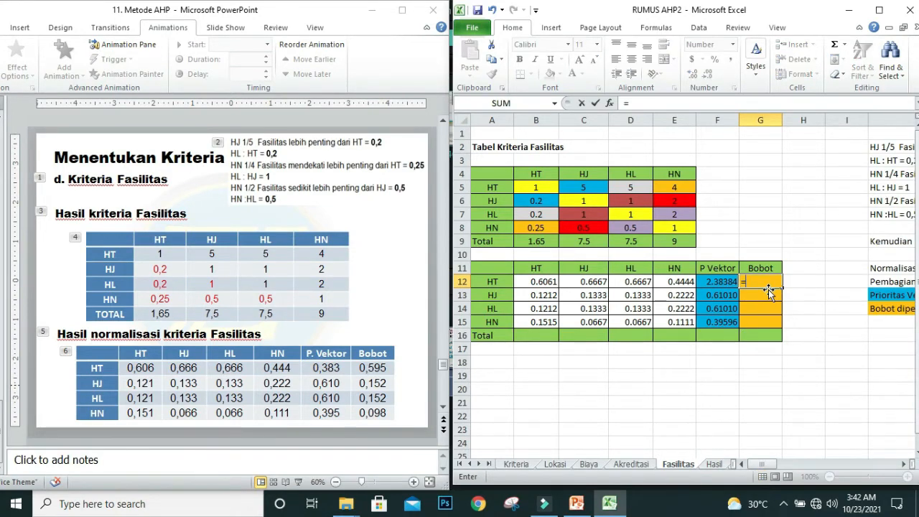
left_click(720, 282)
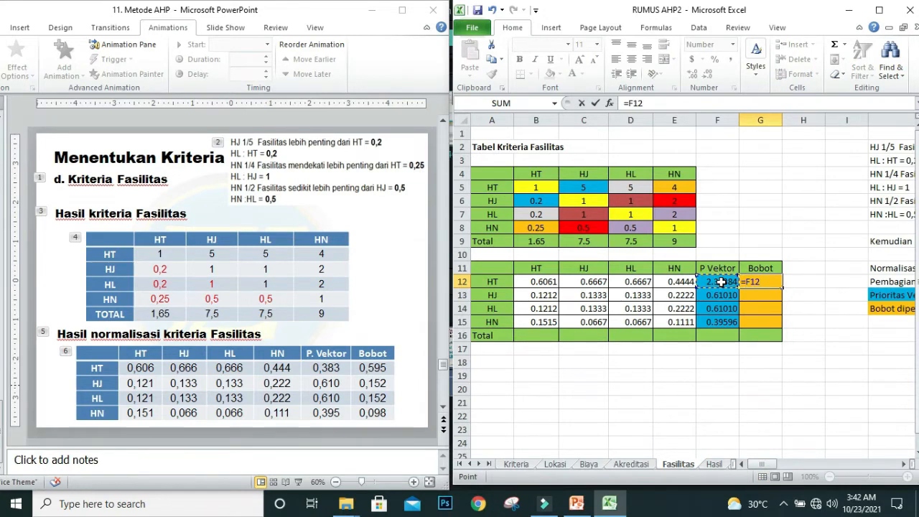
type("/4")
key("Return")
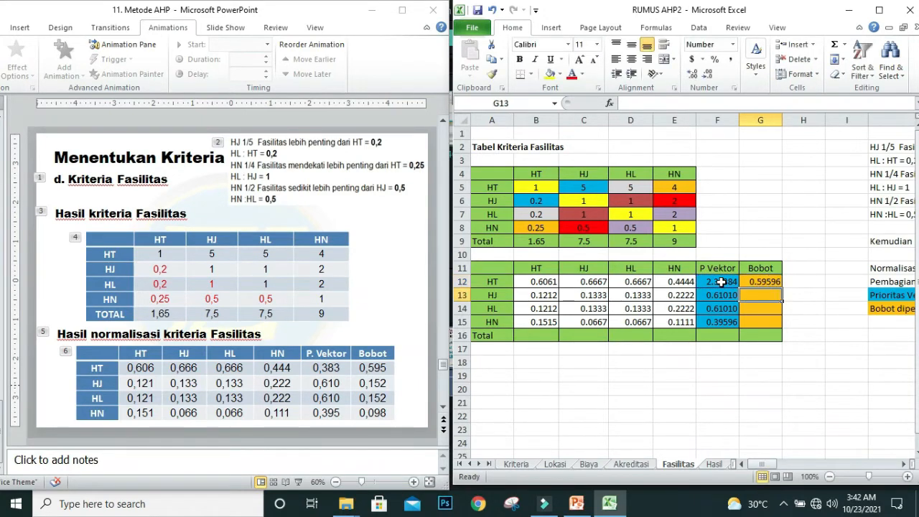
left_click(761, 281)
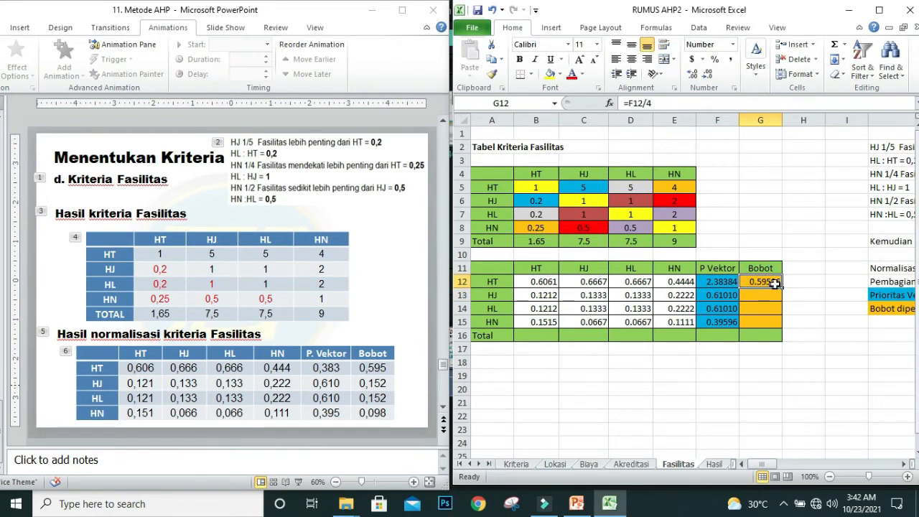
left_click_drag(781, 285, 780, 325)
left_click(814, 376)
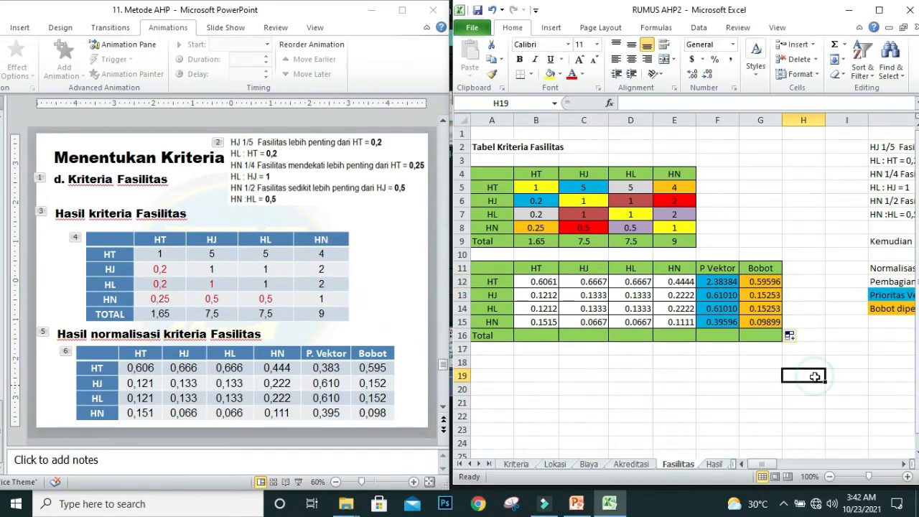
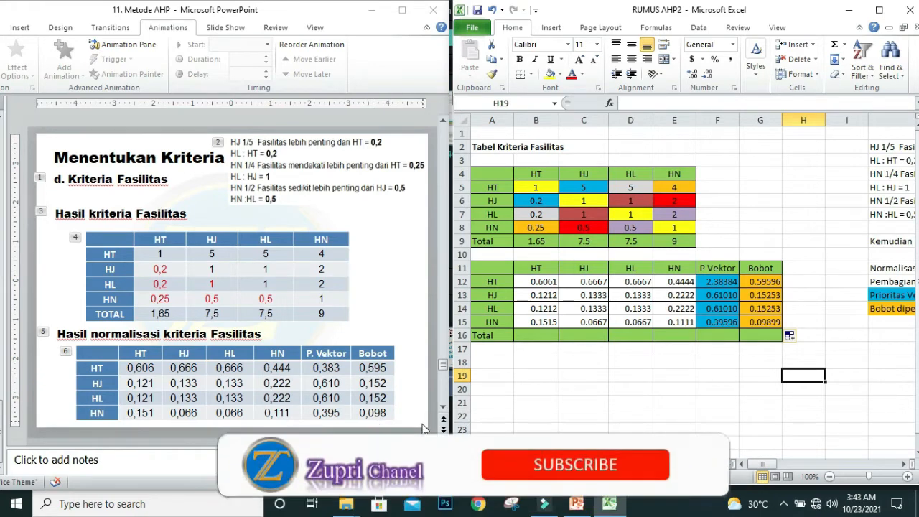
Step: On the Hasil sheet, fill Lokasi B5:B8 by entering =Lokasi!G12 and copying it down, and check against the Lokasi sheet's Bobot column
left_click(760, 323)
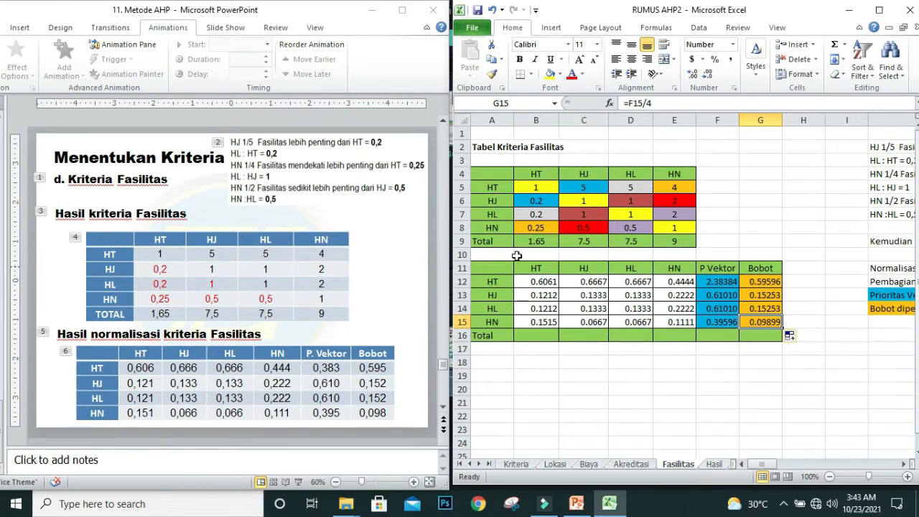
left_click(715, 464)
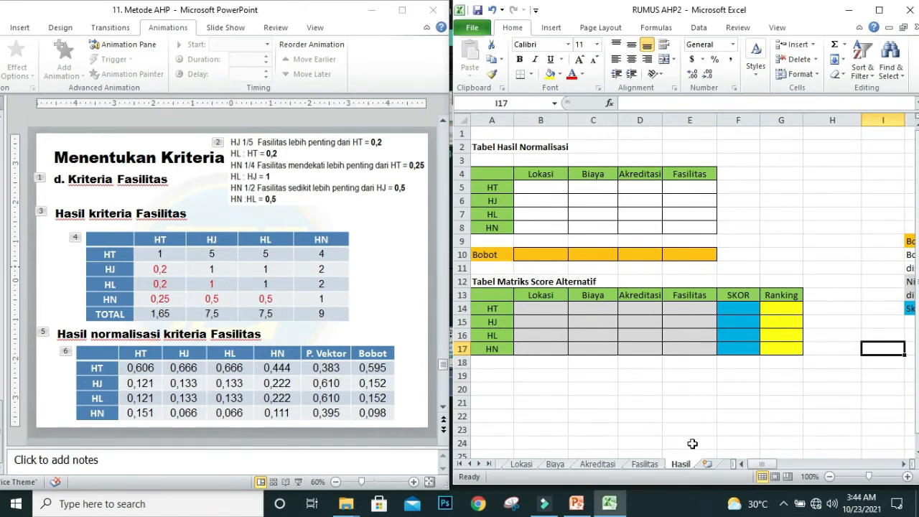
left_click(544, 189)
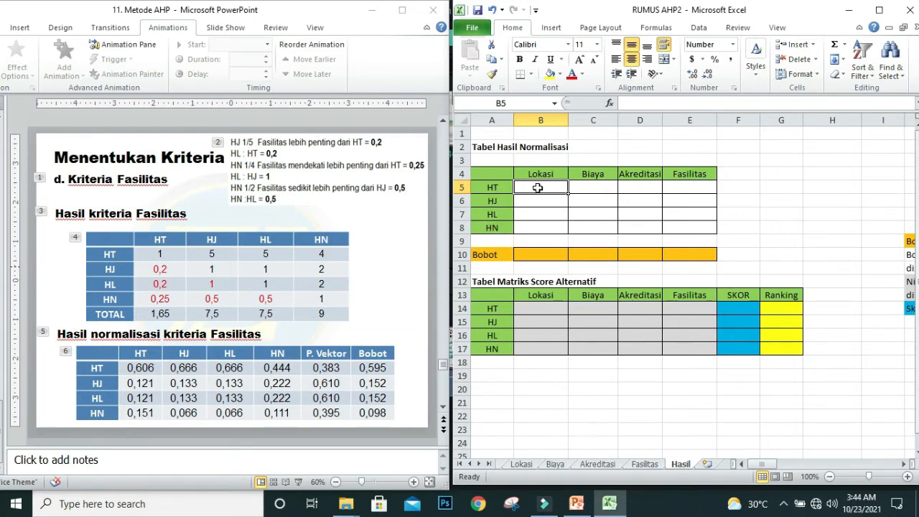
type("=")
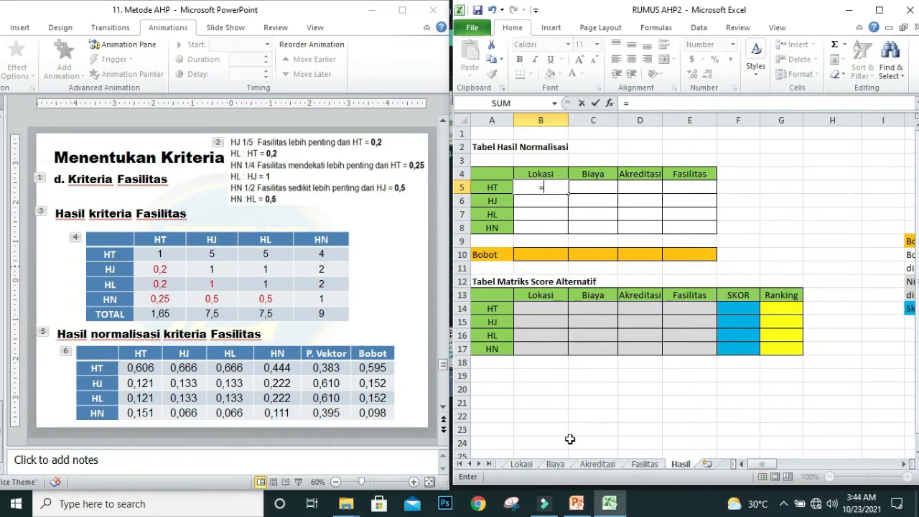
left_click(521, 464)
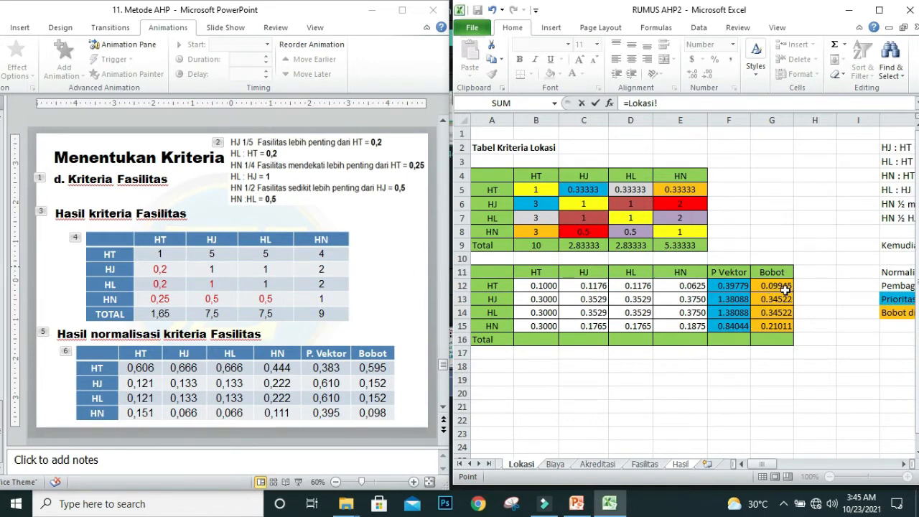
left_click(784, 287)
key("Return")
left_click(551, 187)
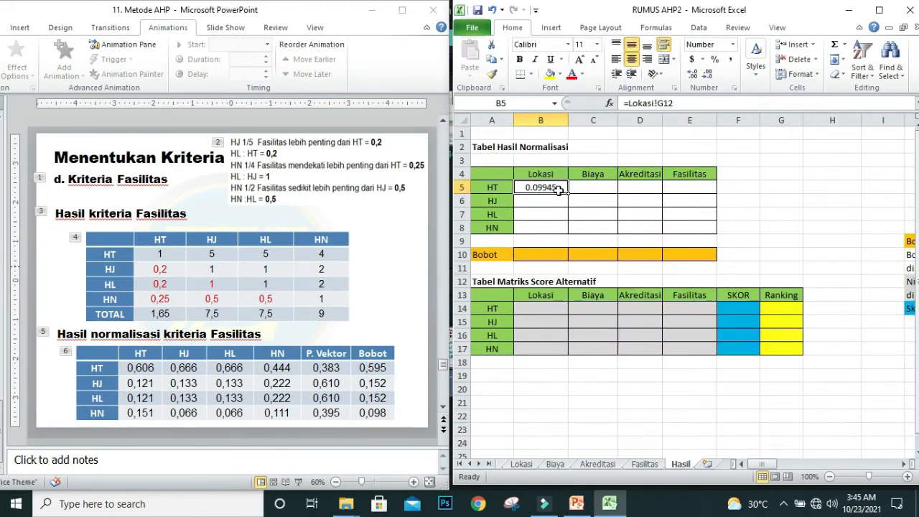
left_click_drag(558, 190, 560, 228)
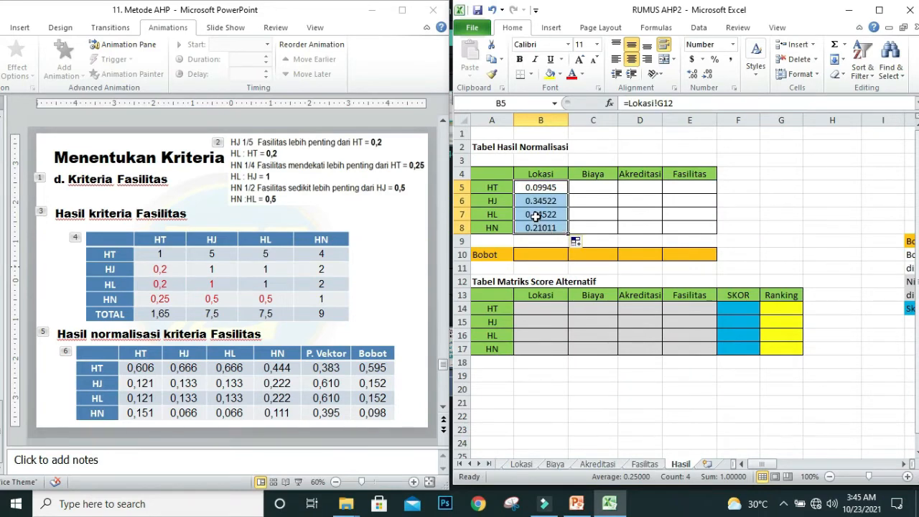
left_click(521, 463)
left_click_drag(772, 286, 779, 324)
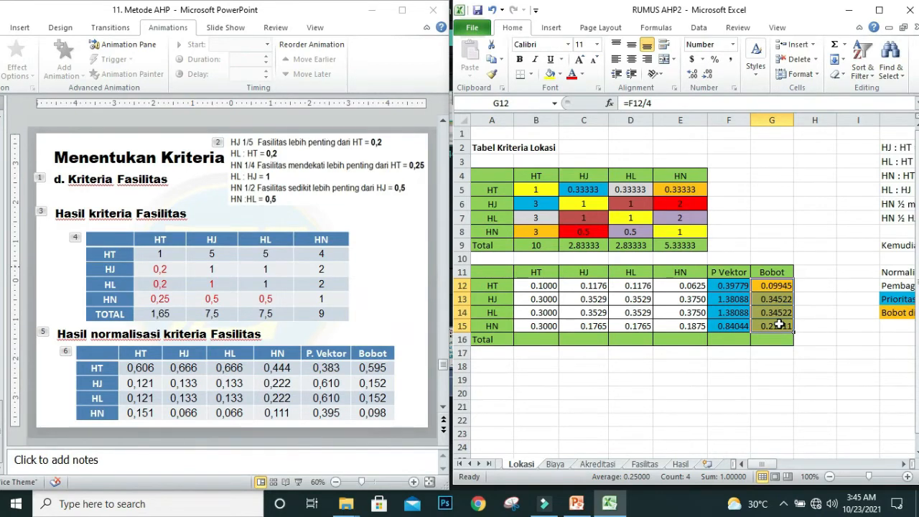
left_click(681, 464)
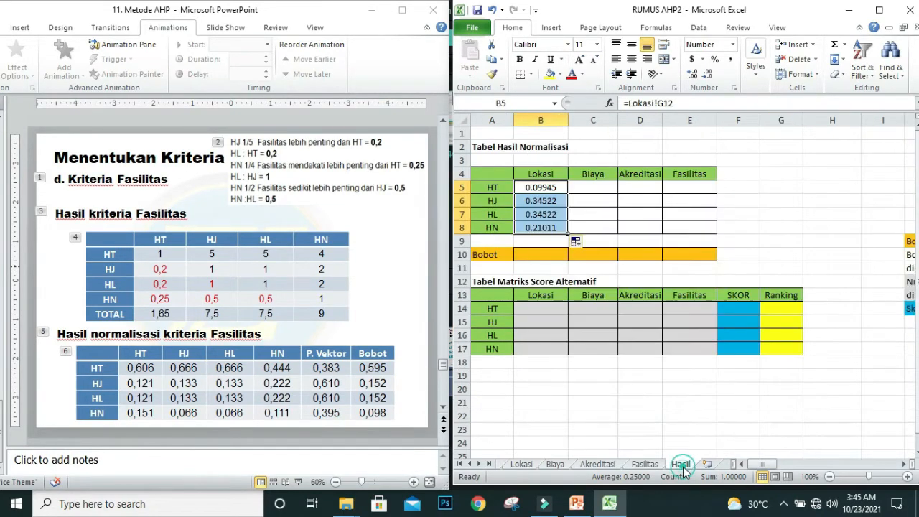
Step: Link the Biaya weights into the Hasil table by entering =Biaya!G12 in C5 and filling it down to C8
left_click(588, 185)
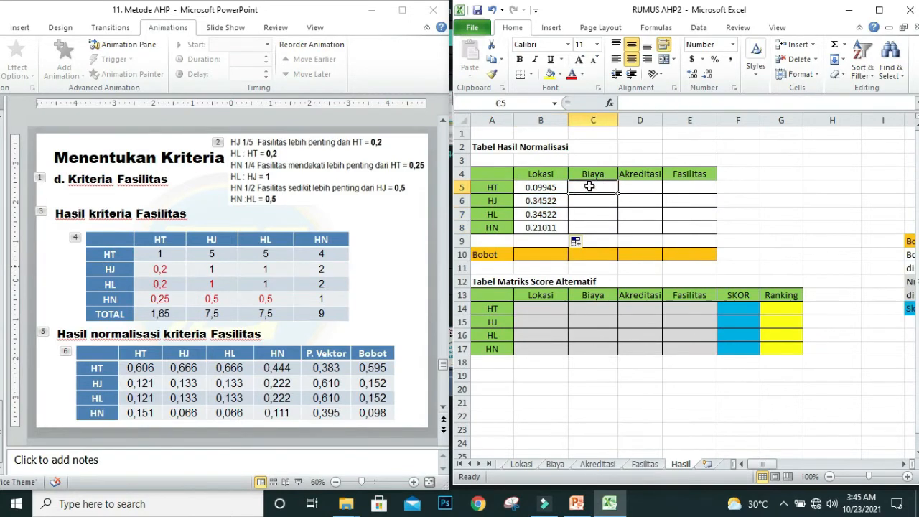
type("=")
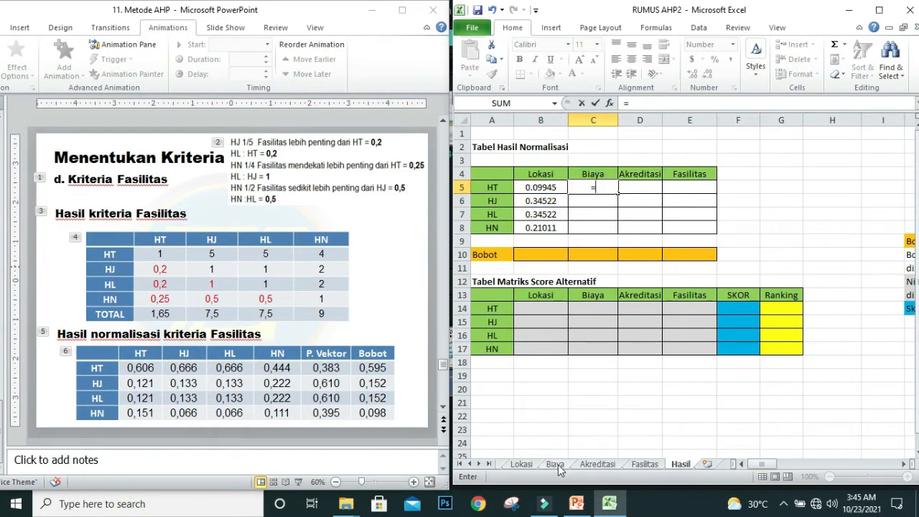
left_click(554, 464)
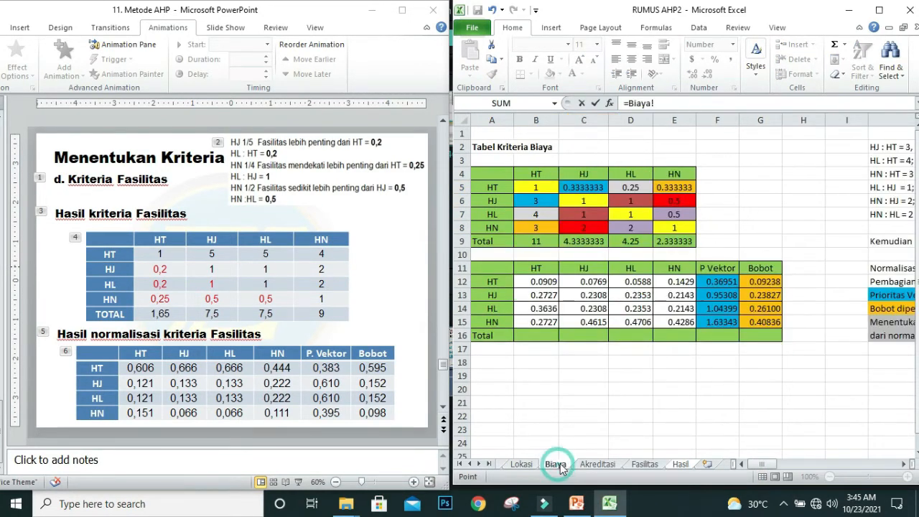
left_click(762, 284)
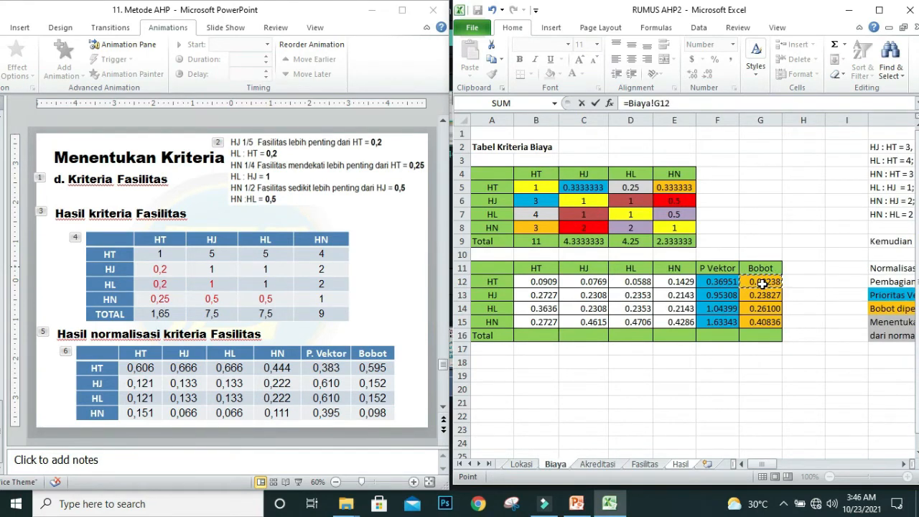
key("Return")
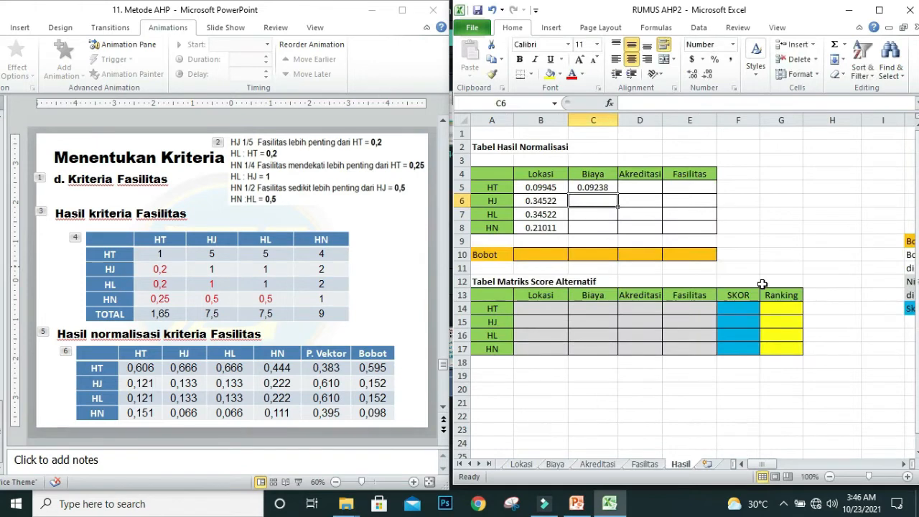
left_click(608, 187)
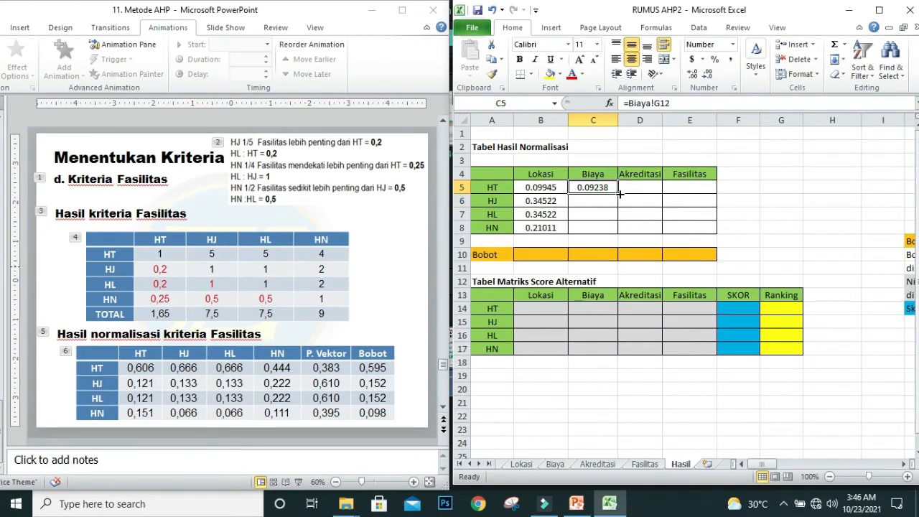
left_click_drag(617, 193, 621, 230)
Step: Link the Akreditasi weights into the Hasil table by entering =Akreditasi!G12 in D5 and filling it down to D8
left_click(640, 184)
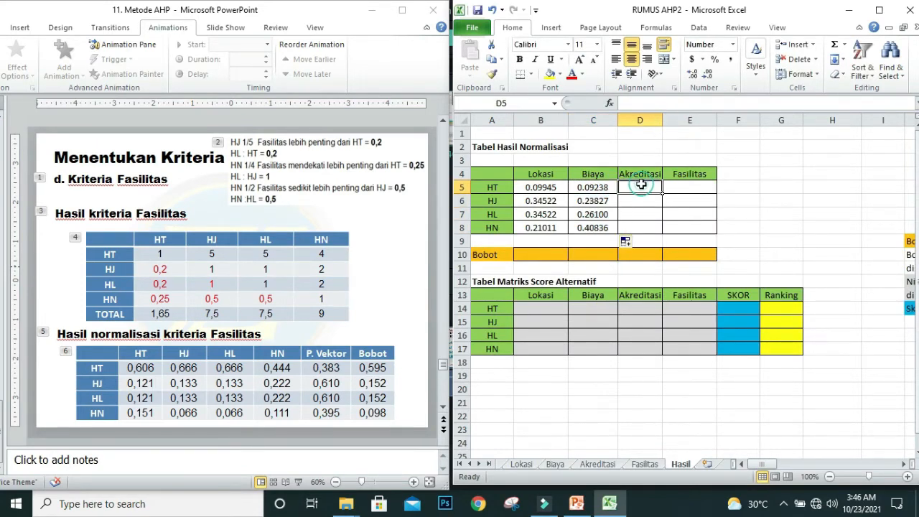
type("=")
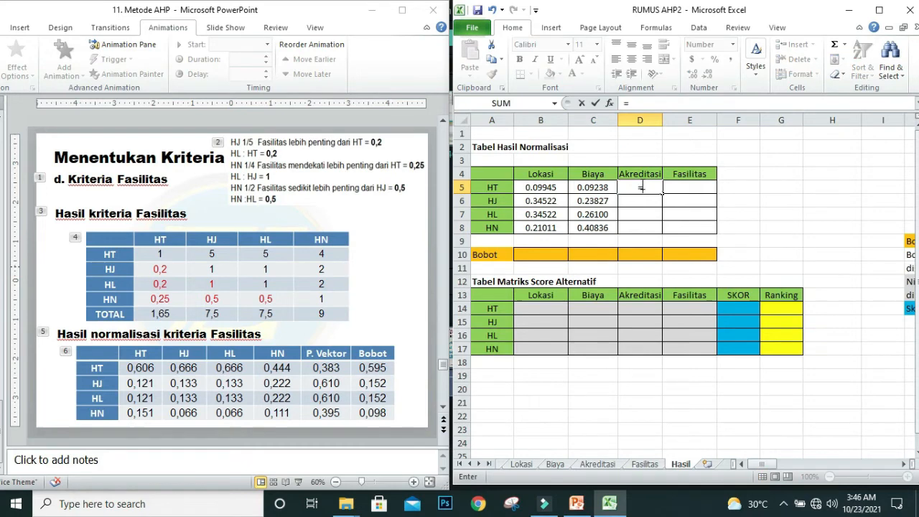
left_click(597, 463)
left_click(767, 284)
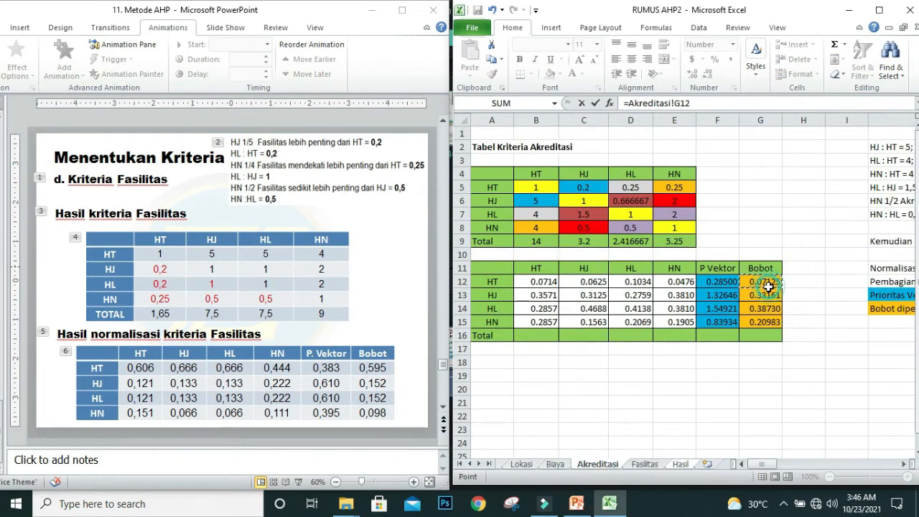
key("Return")
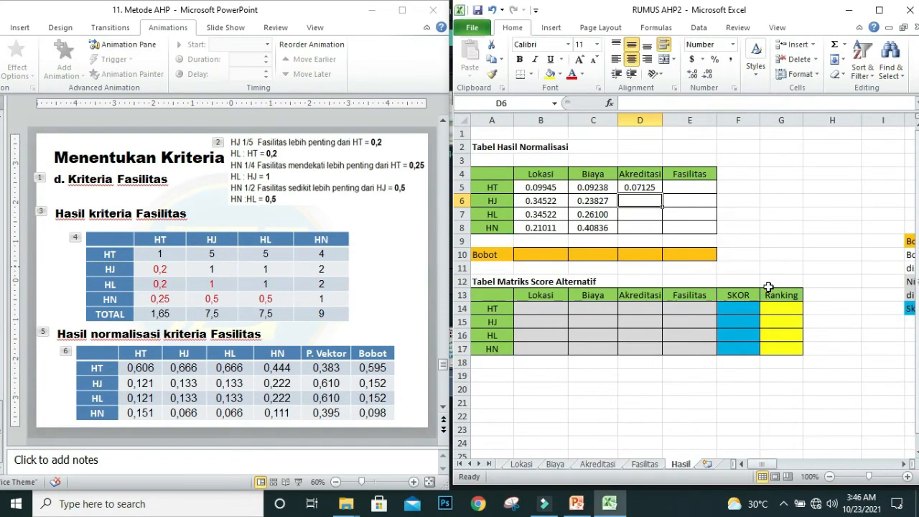
left_click(640, 188)
left_click_drag(662, 193, 661, 228)
Step: Link the Fasilitas weights into the Hasil table by entering =Fasilitas!G12 in E5 and filling it down to E8
left_click(689, 188)
type("=")
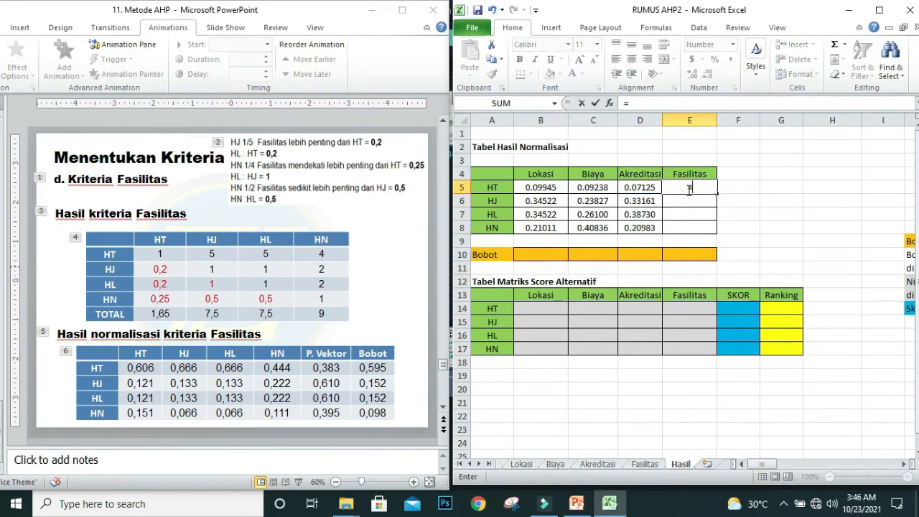
left_click(644, 464)
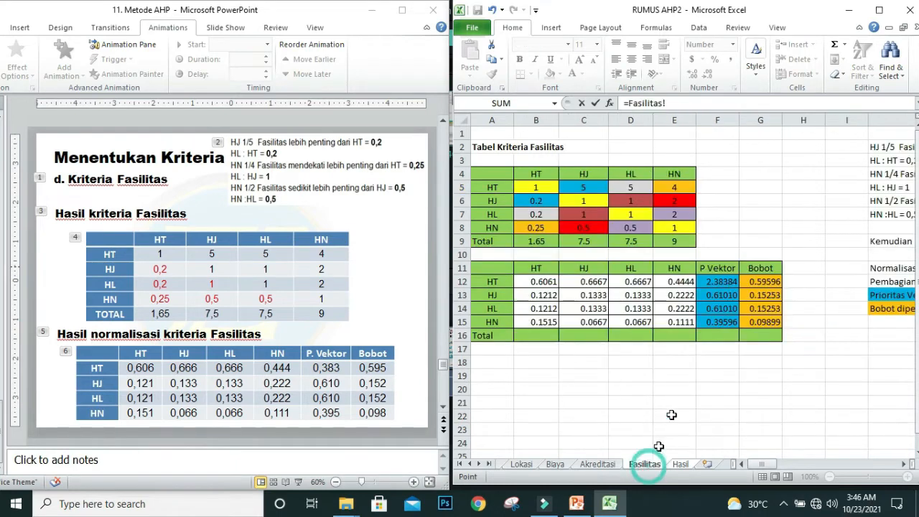
left_click(765, 281)
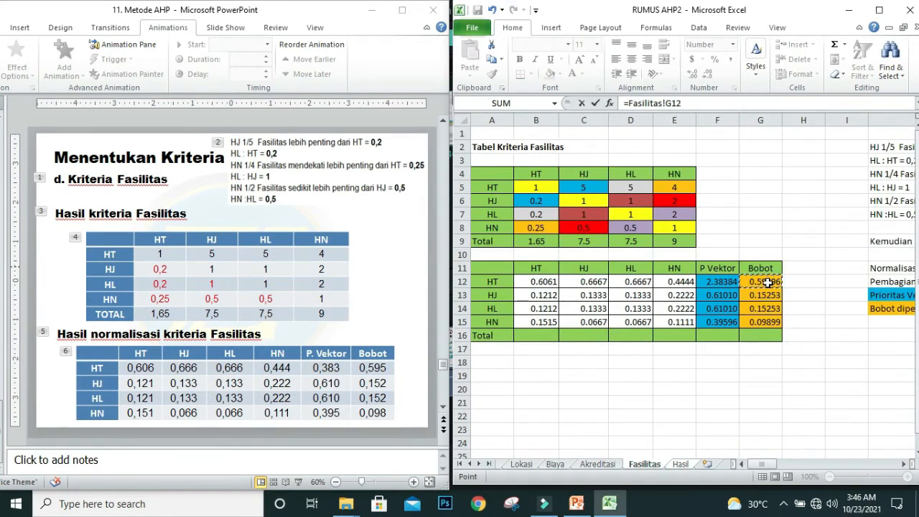
key("Return")
left_click(690, 186)
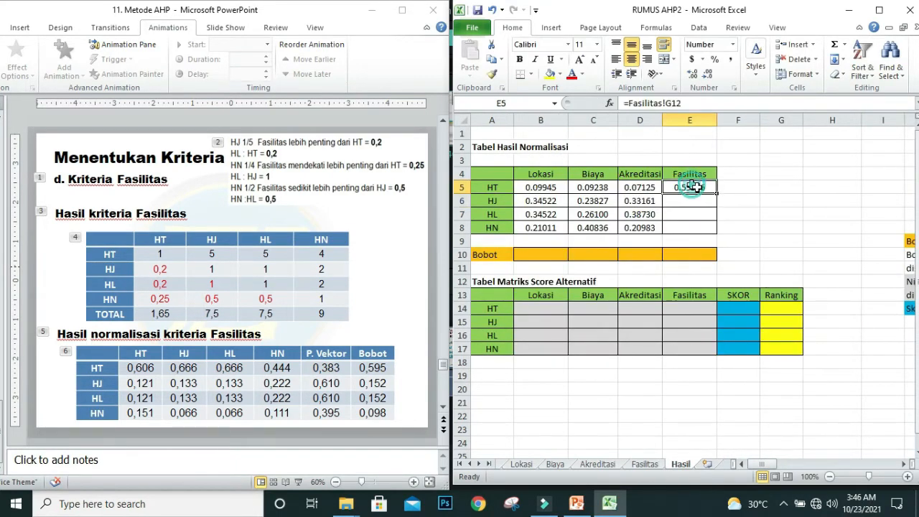
left_click_drag(716, 192, 715, 234)
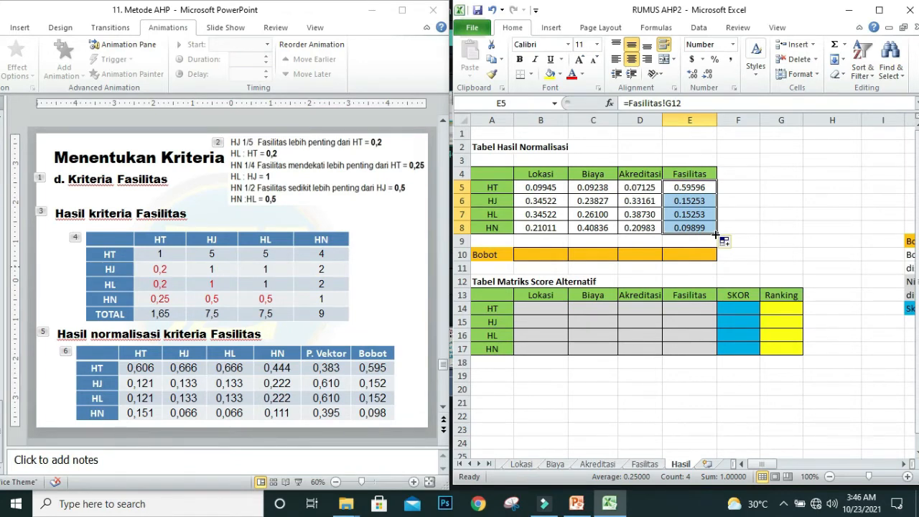
Step: Compare the Lokasi and Fasilitas columns of the Tabel Hasil Normalisasi with the "Hasil matriks alternative" slide
left_click(369, 310)
scroll(368, 310, "down", 1)
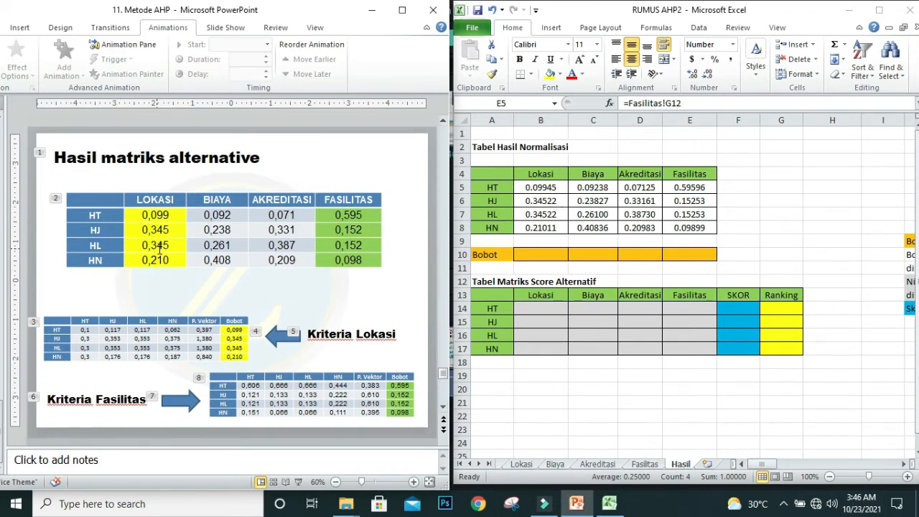
left_click(535, 213)
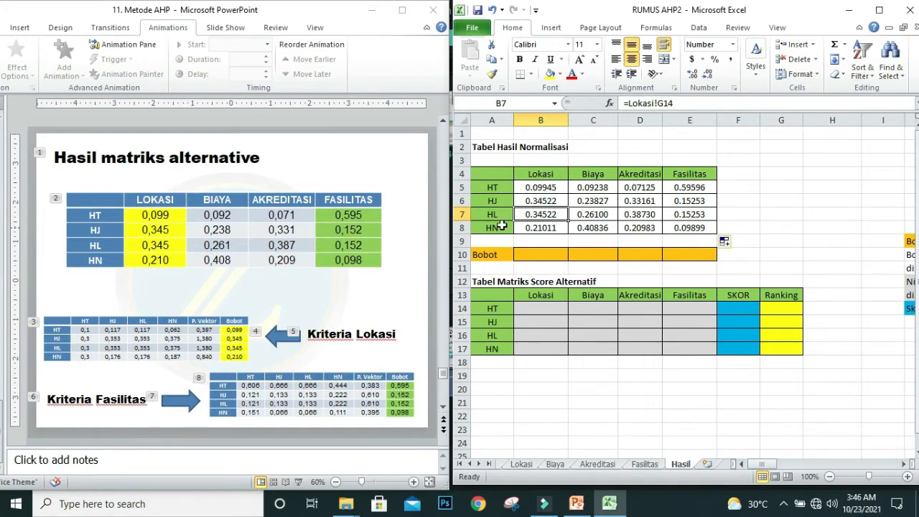
left_click(535, 228)
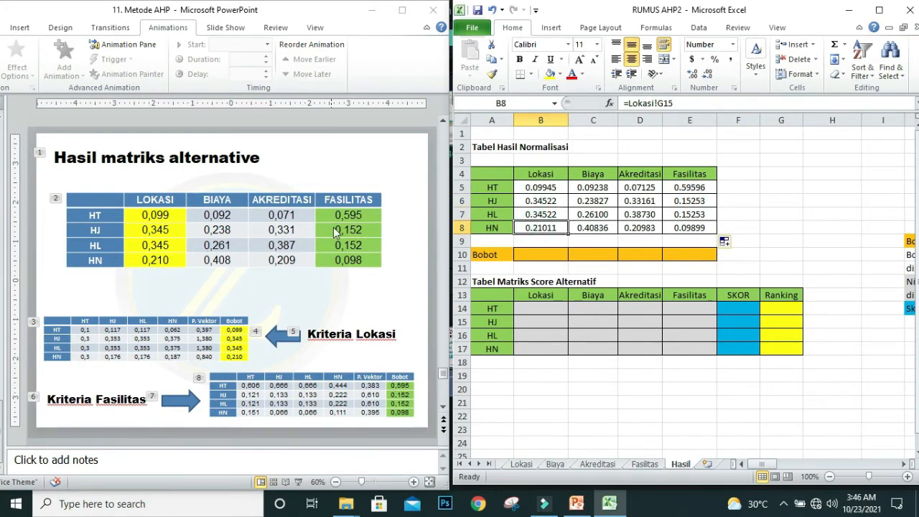
left_click(678, 188)
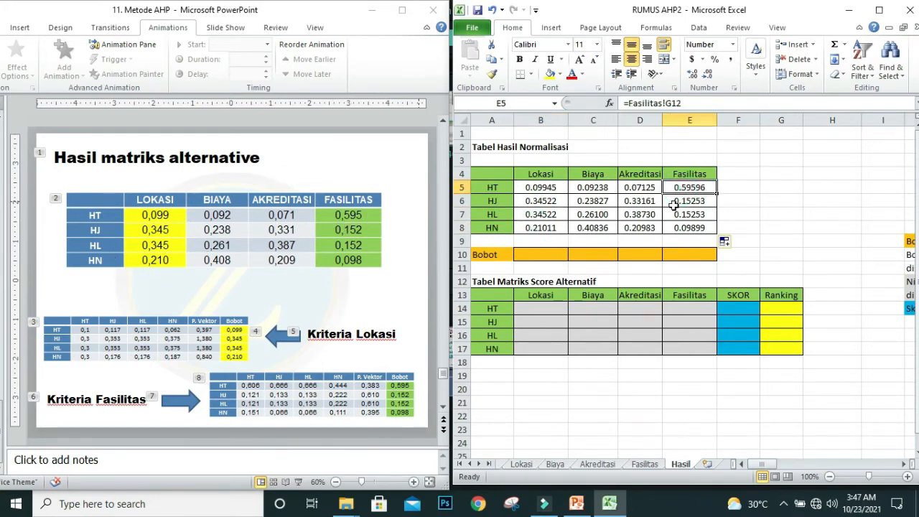
left_click(686, 204)
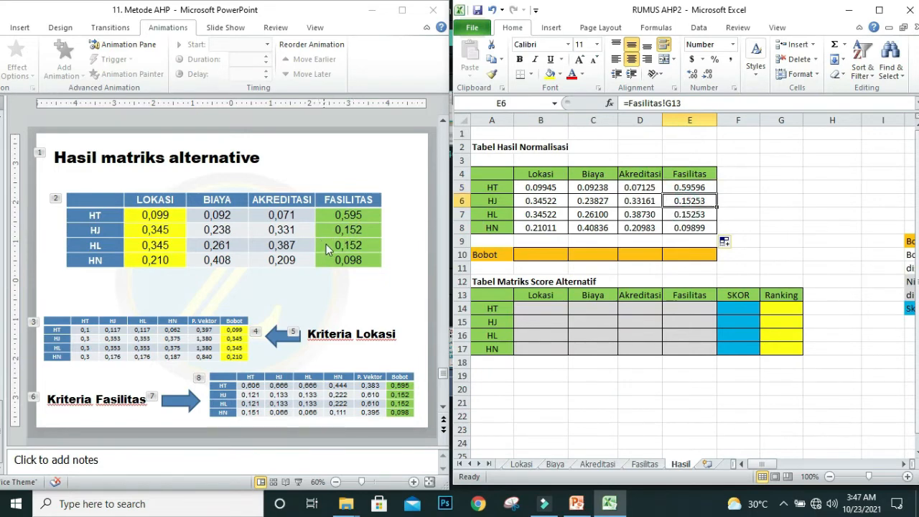
left_click(691, 215)
left_click(682, 228)
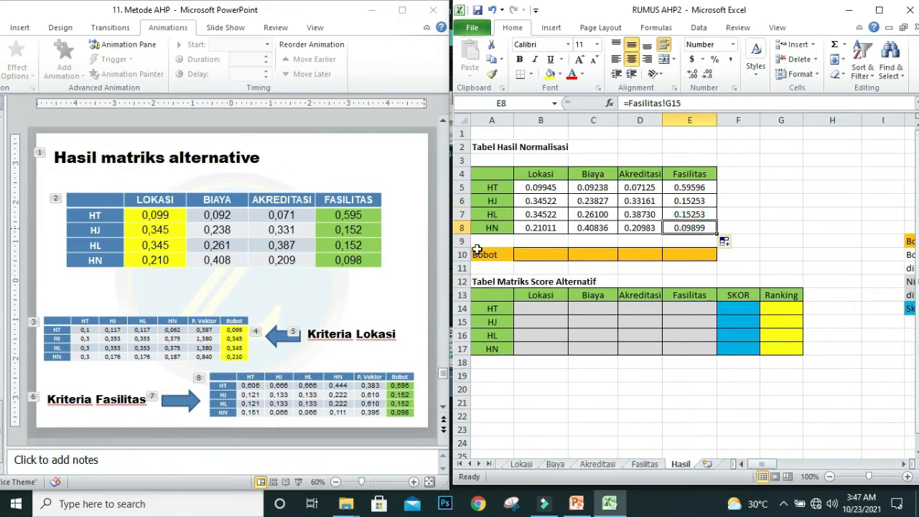
Step: Following the "Hasil matriks skor alternative" slide, enter the Bobot weights 0.085 for Lokasi in B10 and 0.129 for Biaya in C10
left_click(350, 281)
scroll(350, 282, "down", 2)
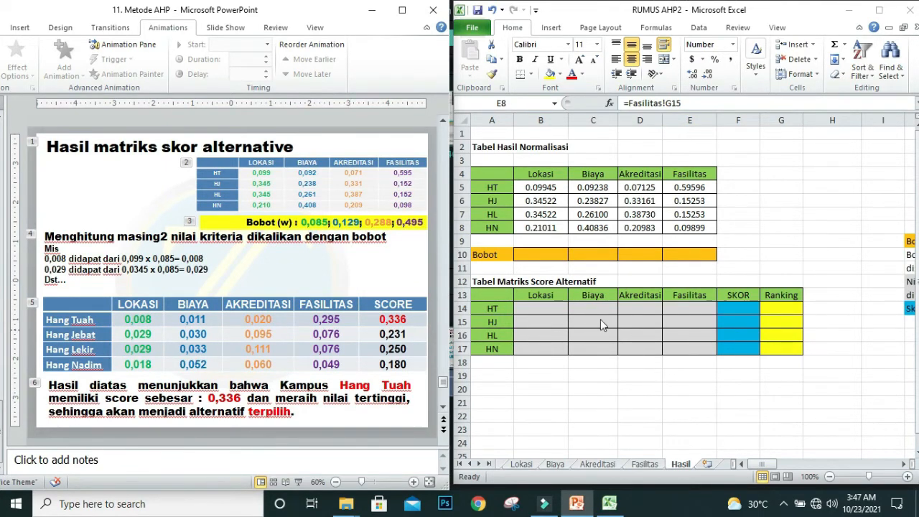
left_click(529, 261)
type("0")
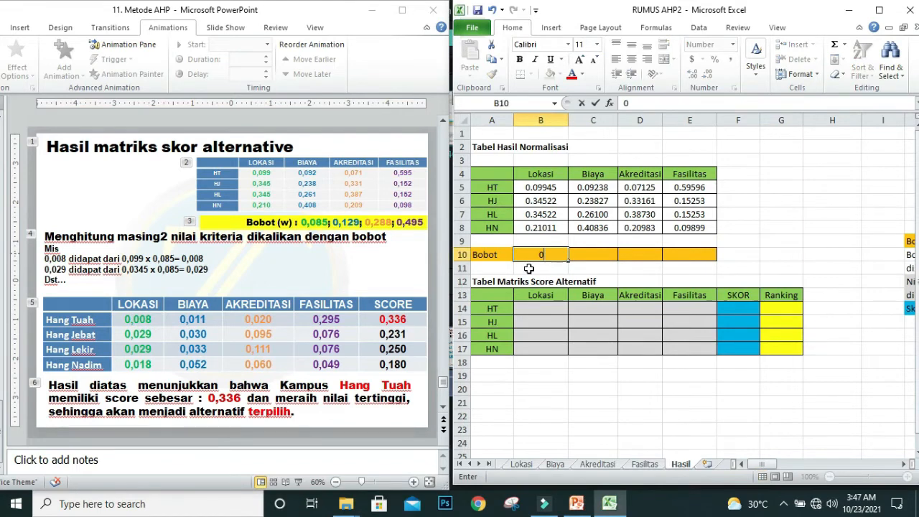
type(".085")
key("Tab")
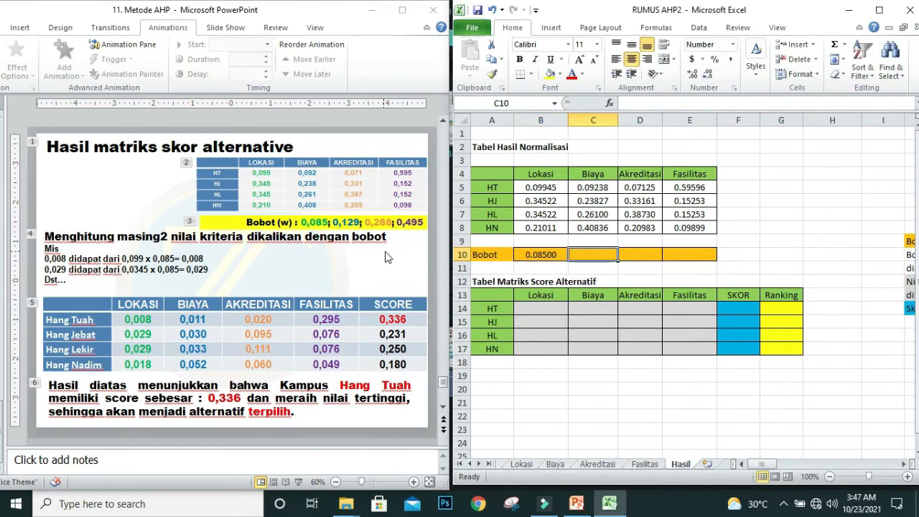
type("0.1")
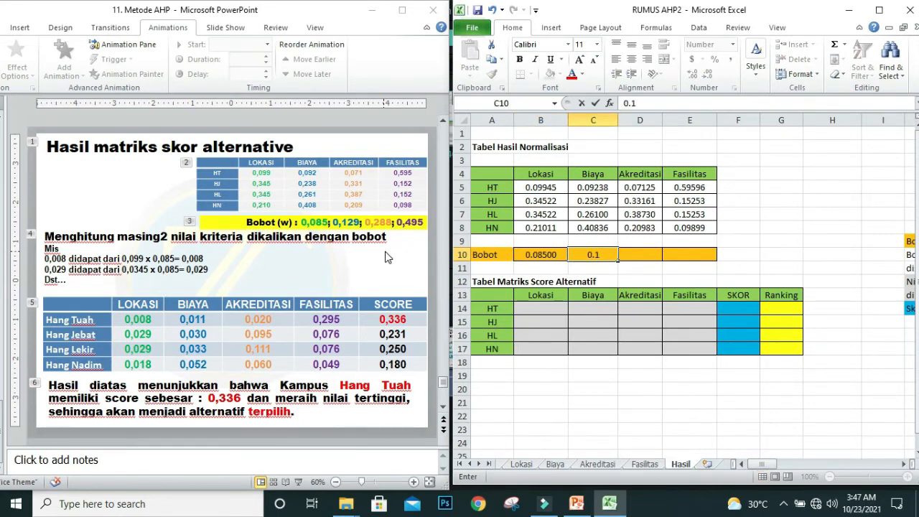
type("29")
key("Tab")
Step: Enter the Bobot weights 0.288 for Akreditasi in D10 and 0.495 for Fasilitas in E10
type("0")
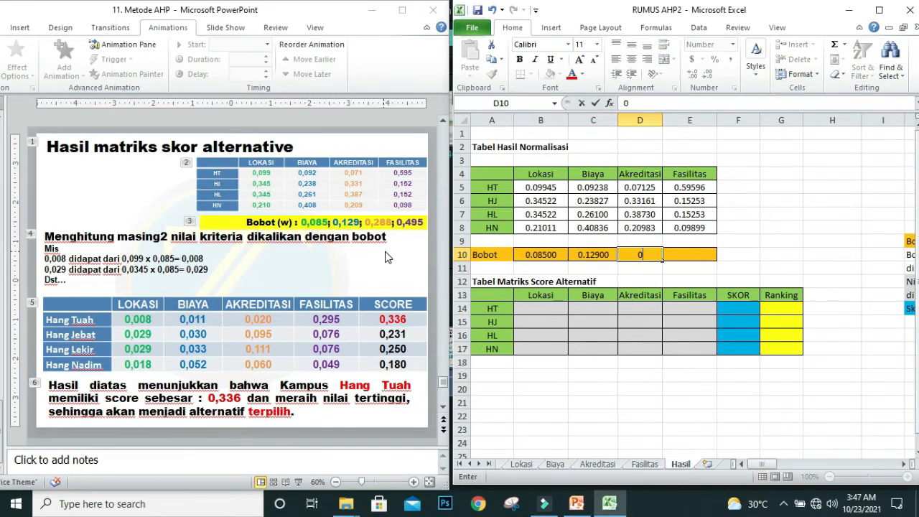
type(".288")
key("Tab")
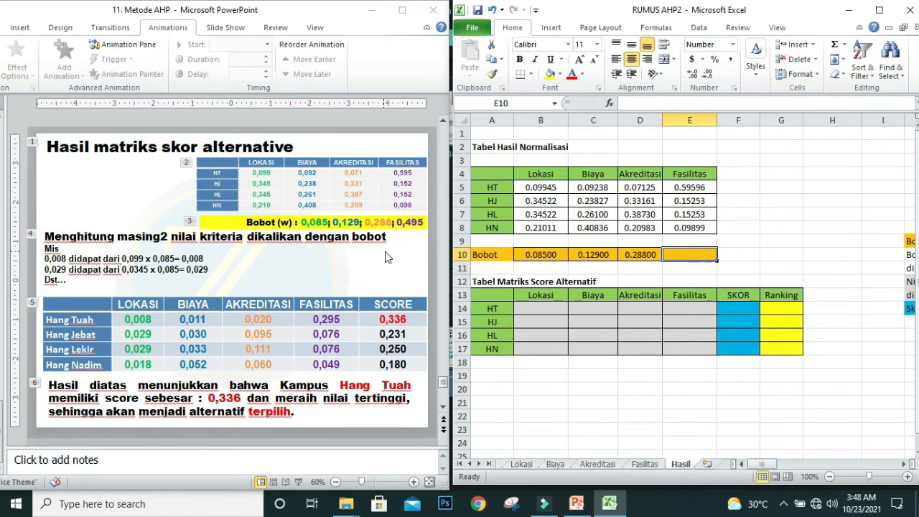
type("0.")
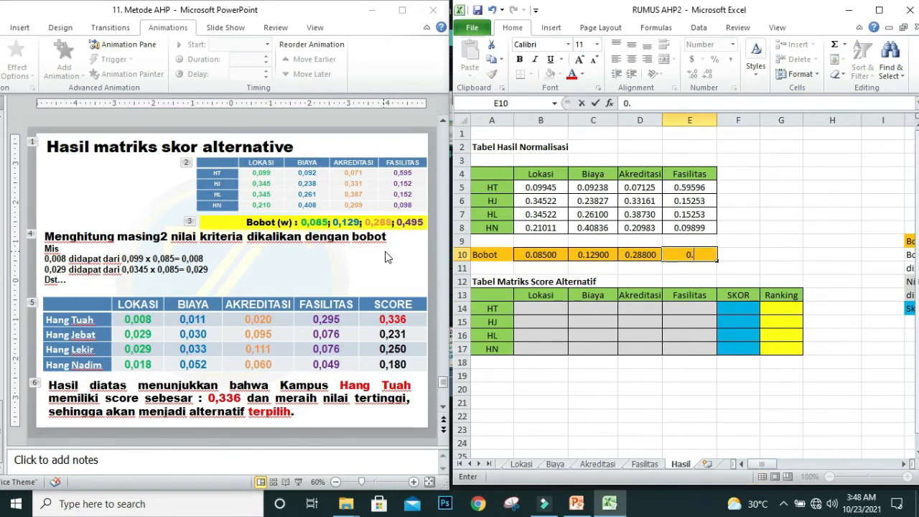
type("495")
key("Return")
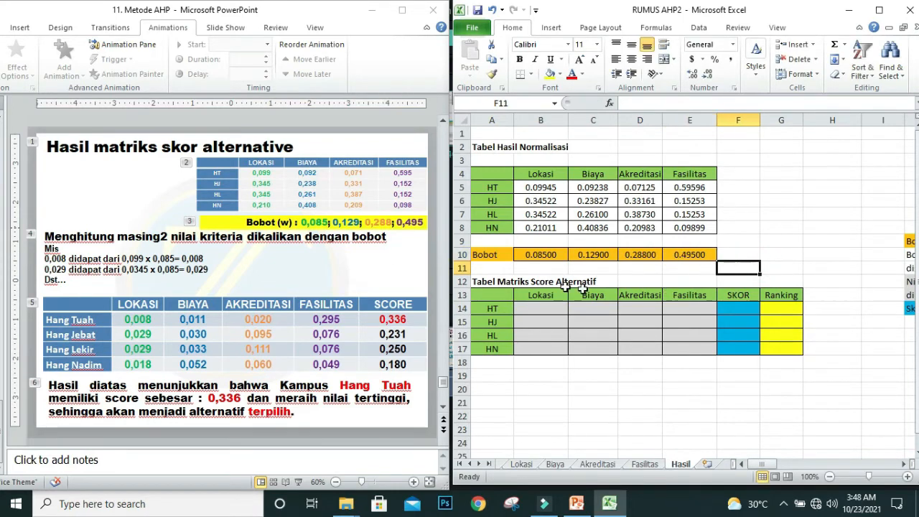
Step: Reduce the Bobot weights in B10:E10 to three decimal places
left_click(537, 256)
left_click_drag(537, 256, 689, 255)
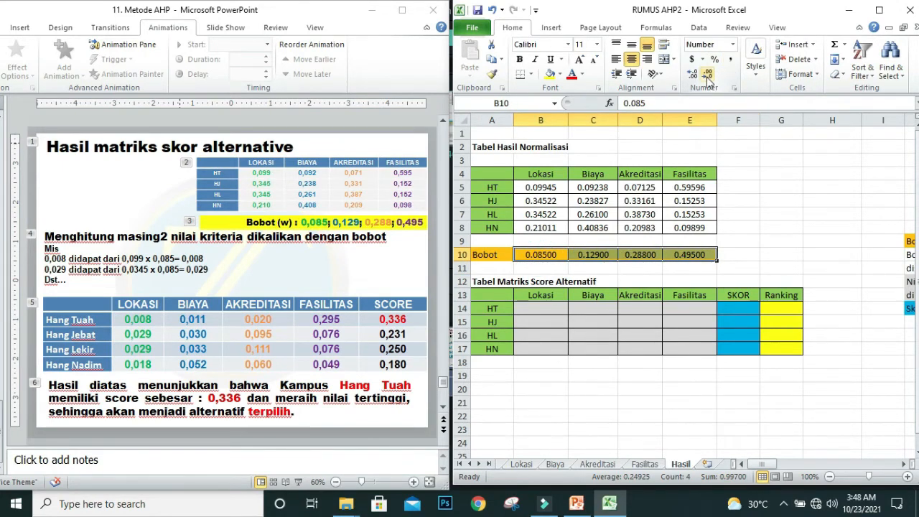
left_click(707, 75)
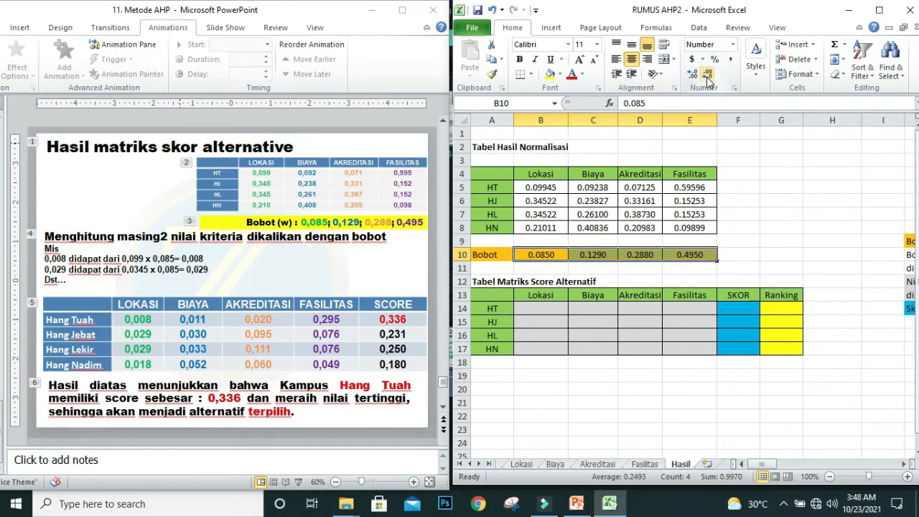
left_click(707, 76)
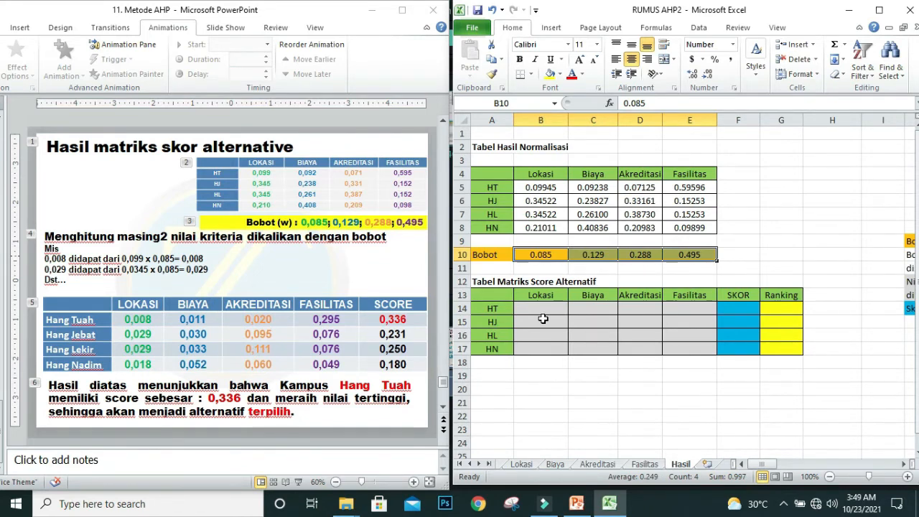
Step: Calculate the weighted values of the Tabel Matriks Score Alternatif by entering =B5*B$10 in B14 and filling it across B14:E17
left_click_drag(541, 186, 542, 223)
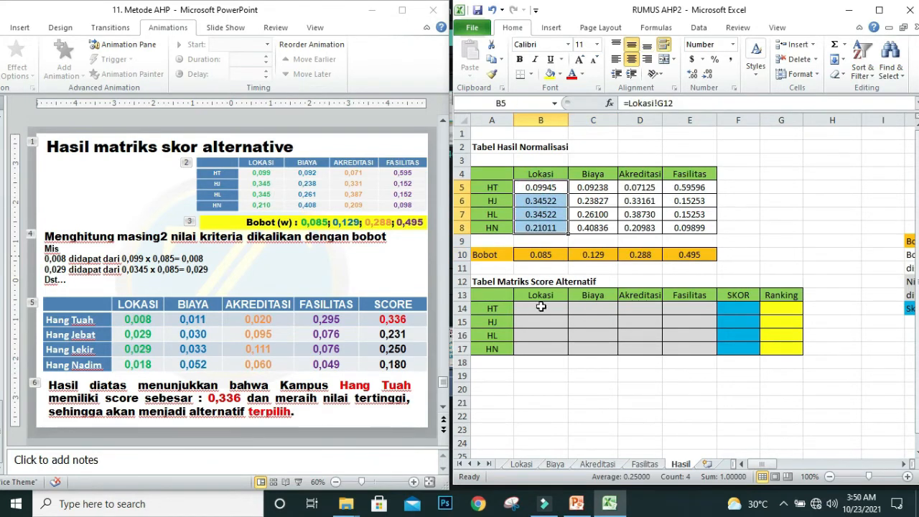
left_click(544, 259)
left_click(538, 307)
type("=")
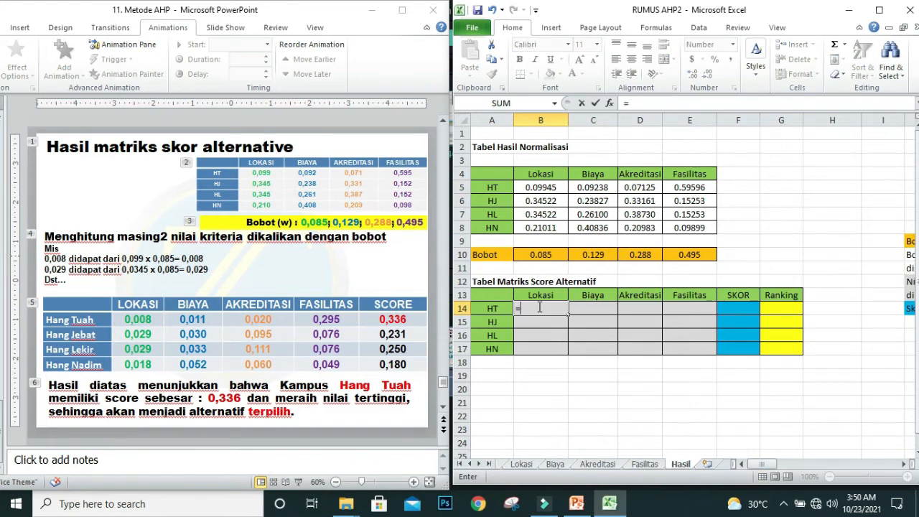
left_click(539, 188)
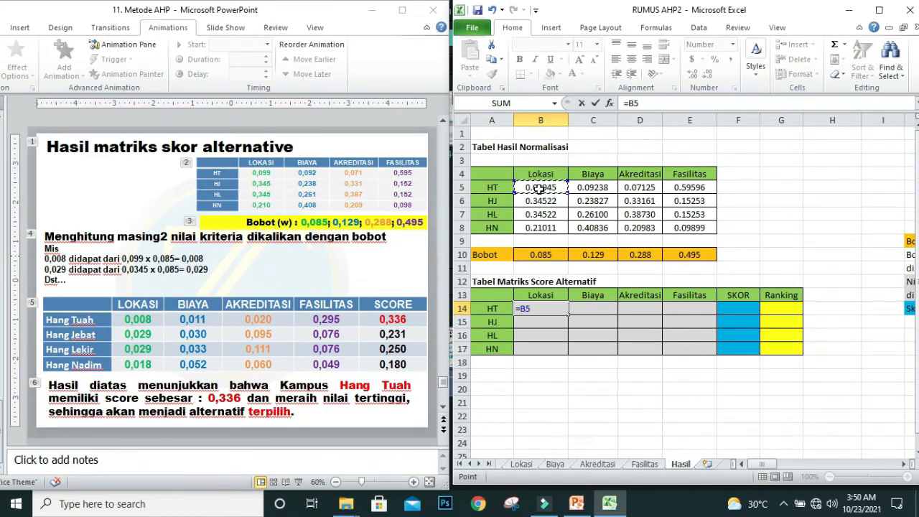
type("*")
left_click(536, 253)
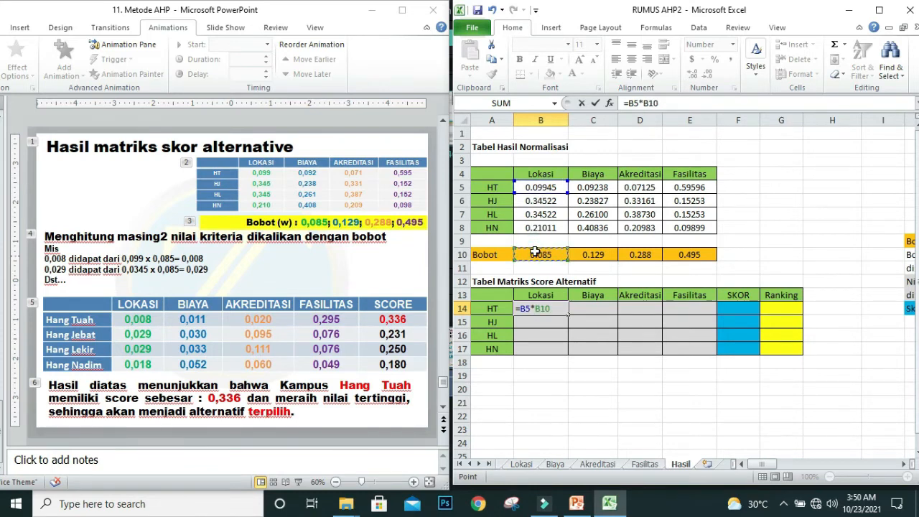
left_click(648, 106)
type("$")
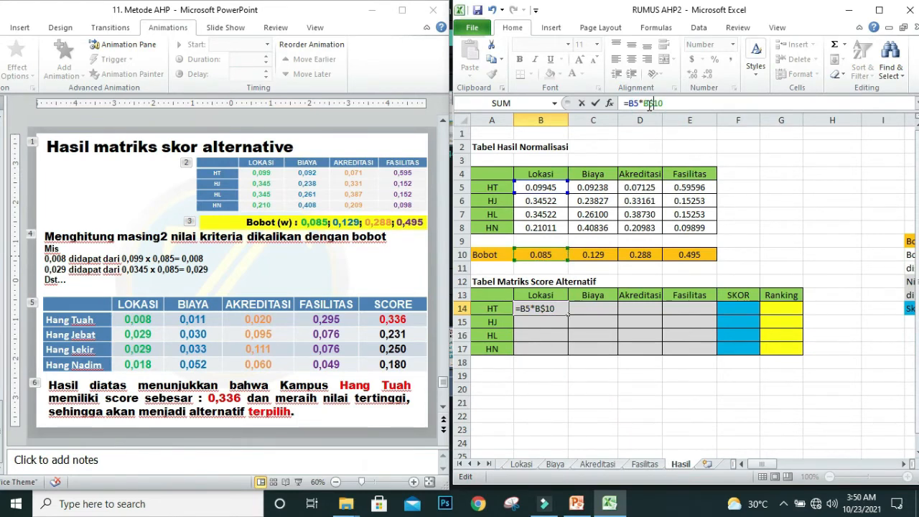
key("Return")
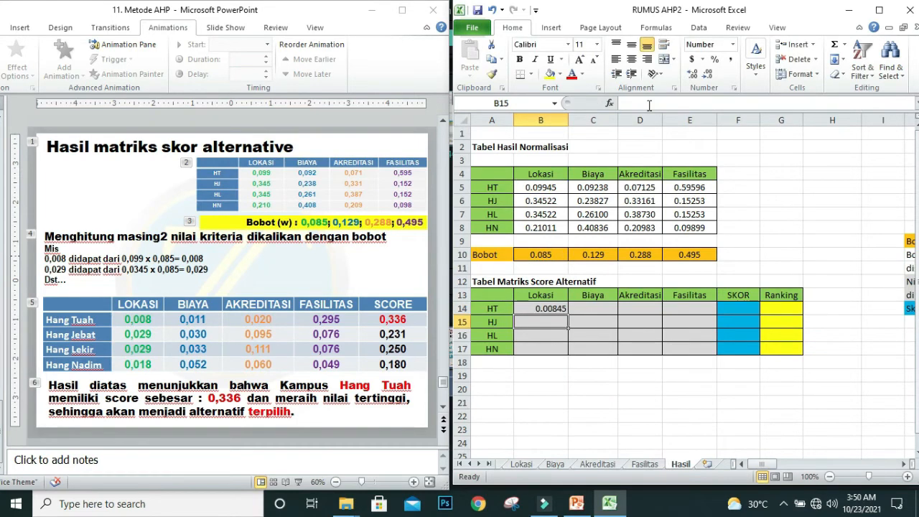
left_click(550, 308)
left_click_drag(568, 315, 715, 353)
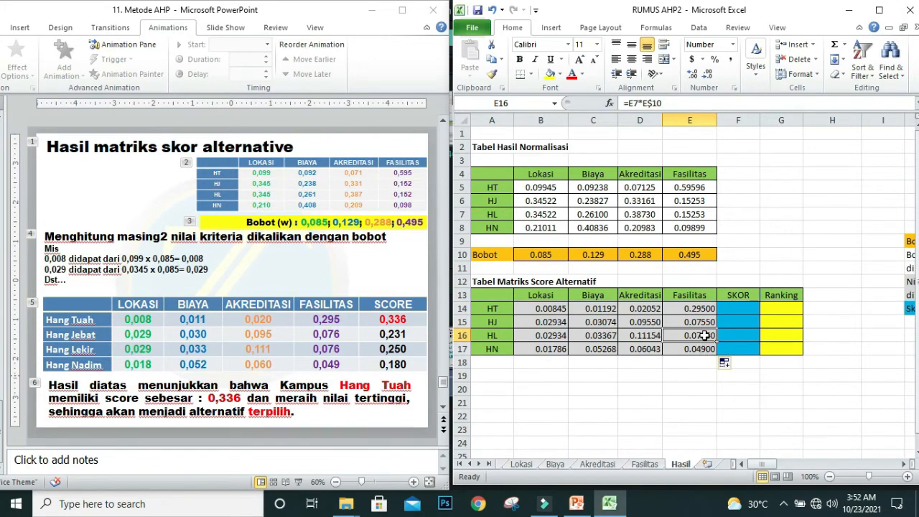
Step: Calculate the SKOR column by entering =SUM(B14:E14) in F14 and filling it down to F17
left_click(746, 307)
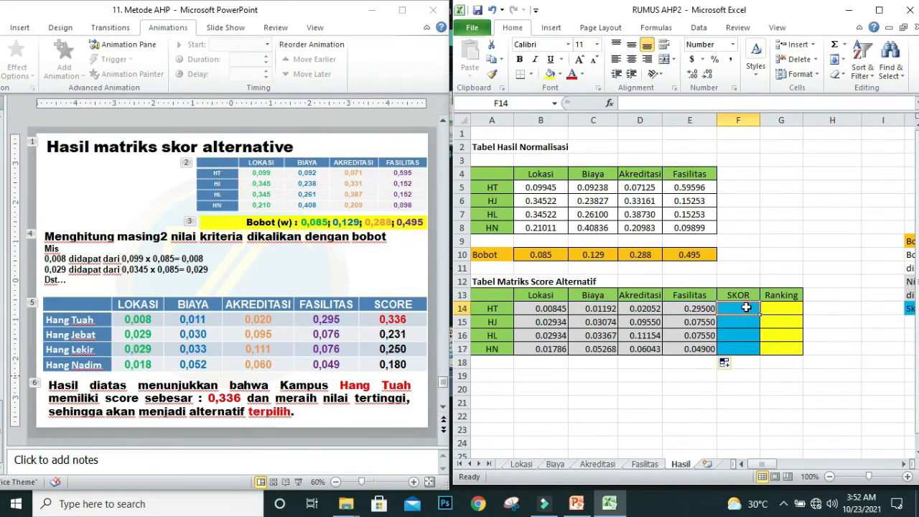
left_click(845, 45)
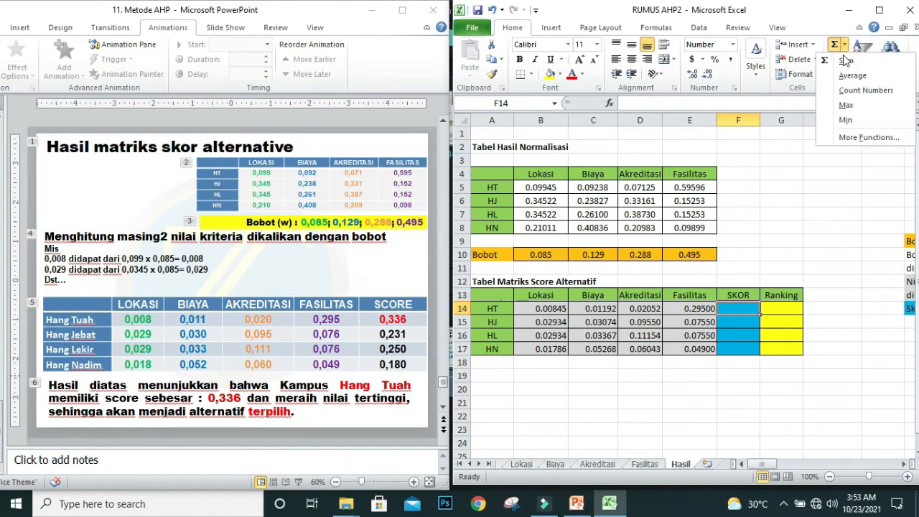
left_click(845, 60)
key("Return")
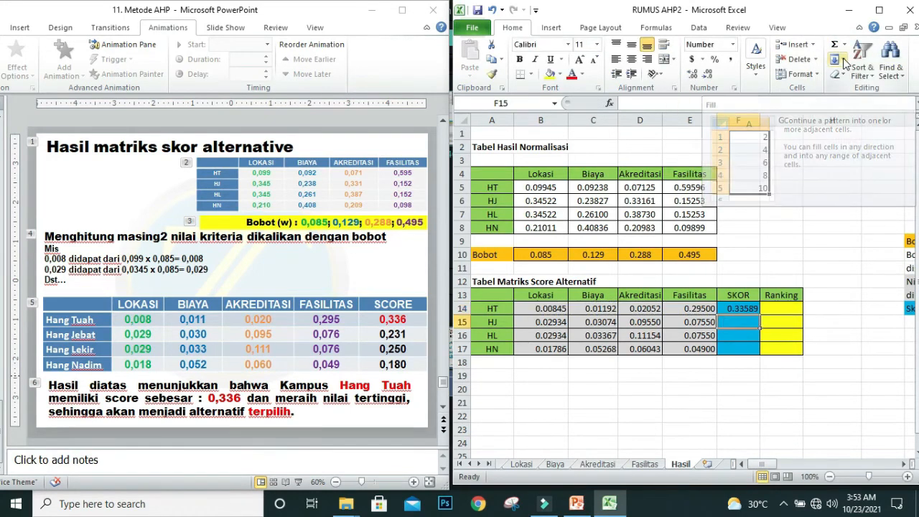
left_click(752, 306)
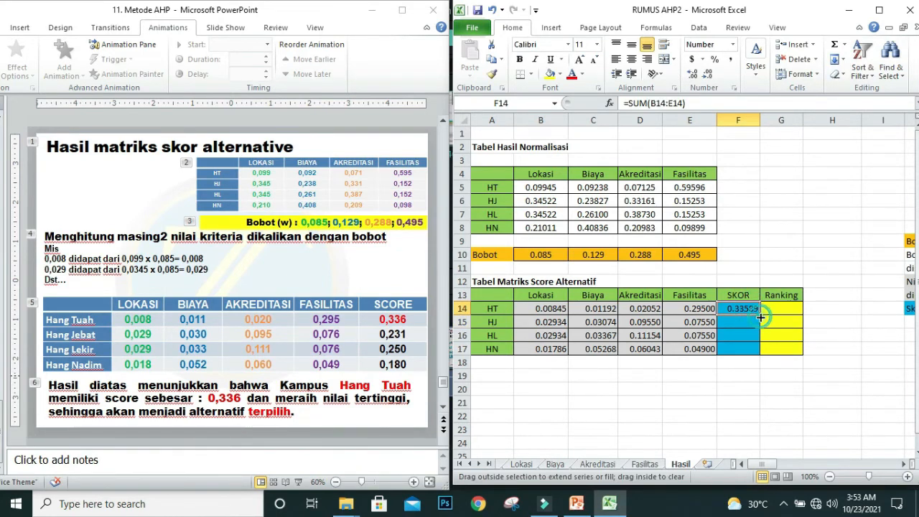
left_click_drag(759, 317, 759, 354)
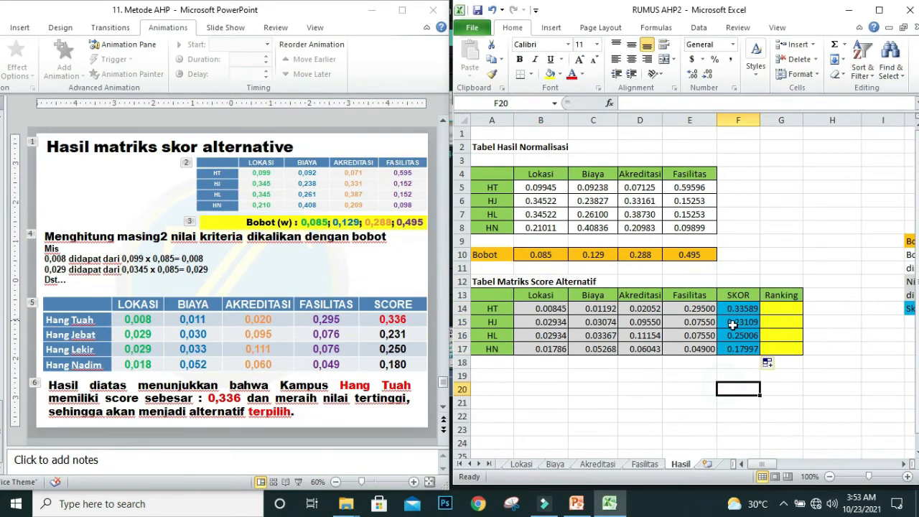
Step: Reduce the SKOR values in F14:F17 to three decimal places
left_click_drag(739, 308, 746, 351)
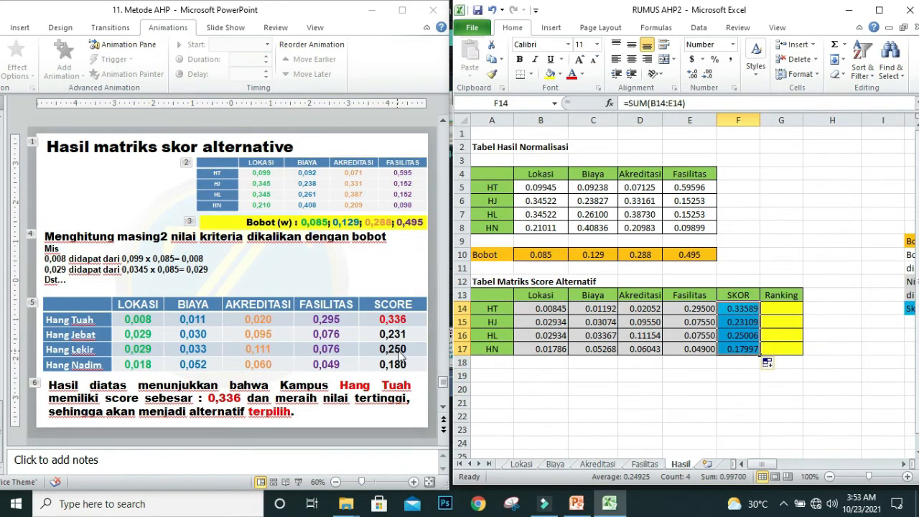
left_click(706, 74)
left_click(706, 75)
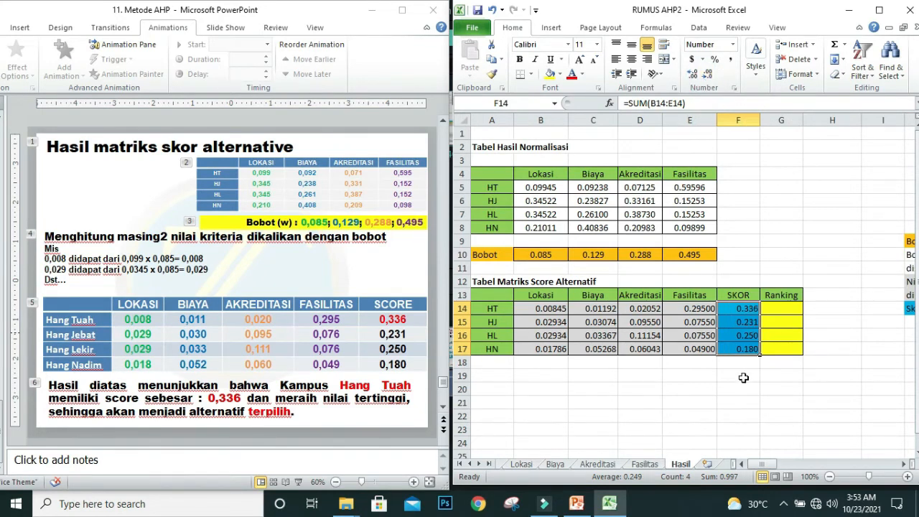
Step: Compare the SKOR value of each alternative in F14:F17 with the SCORE column on the "Hasil matriks skor alternative" slide
left_click_drag(739, 323, 742, 350)
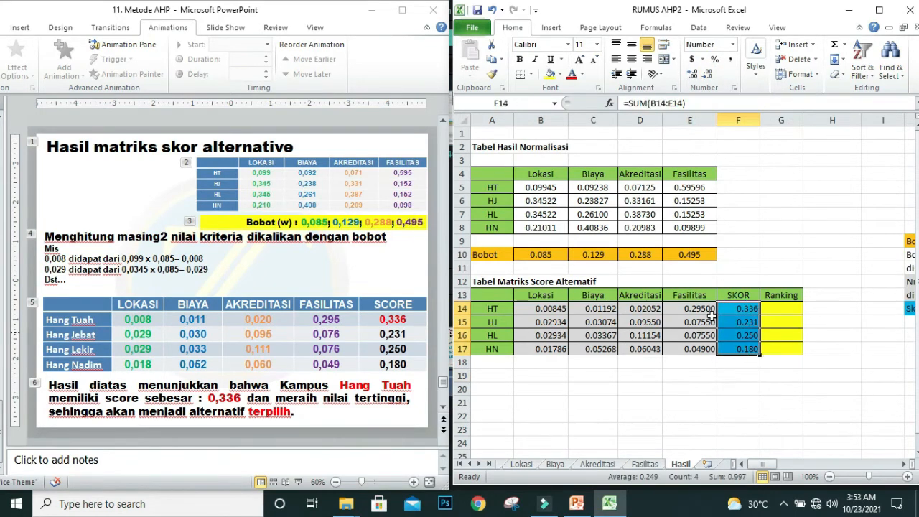
left_click(751, 311)
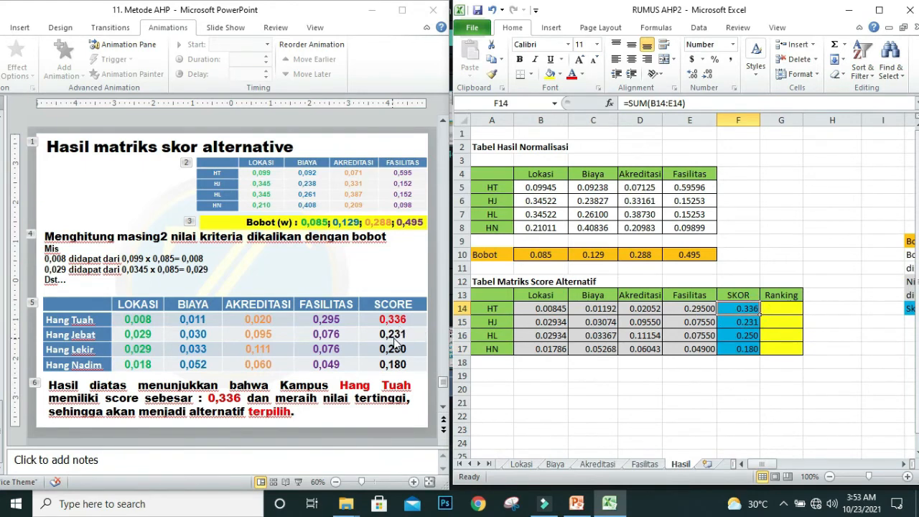
left_click(748, 322)
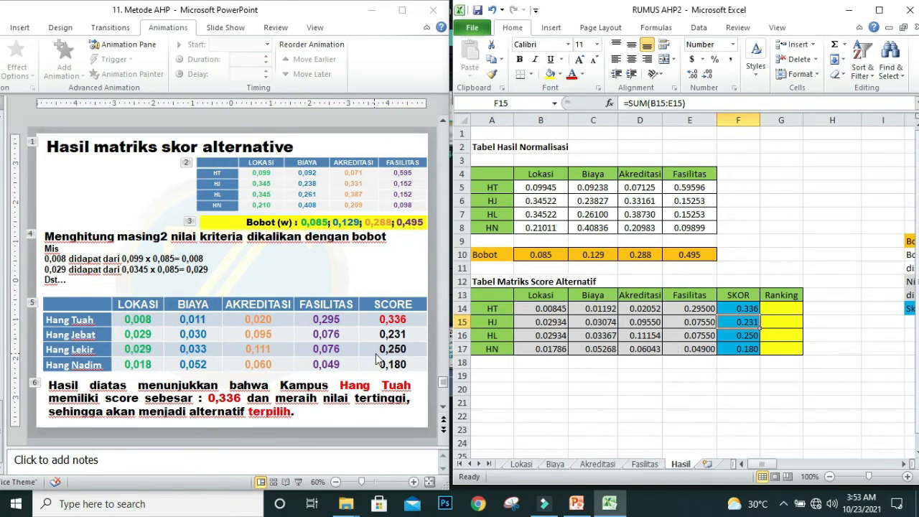
left_click(744, 375)
left_click(746, 336)
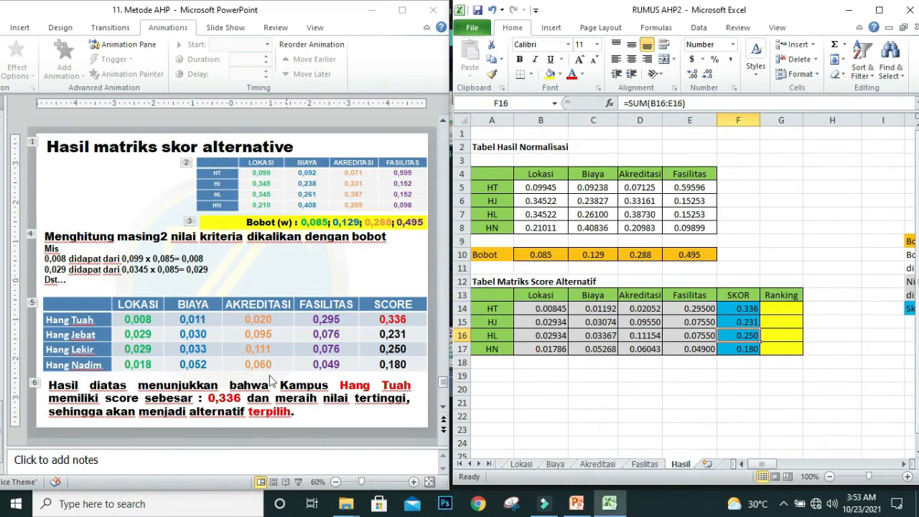
left_click(748, 350)
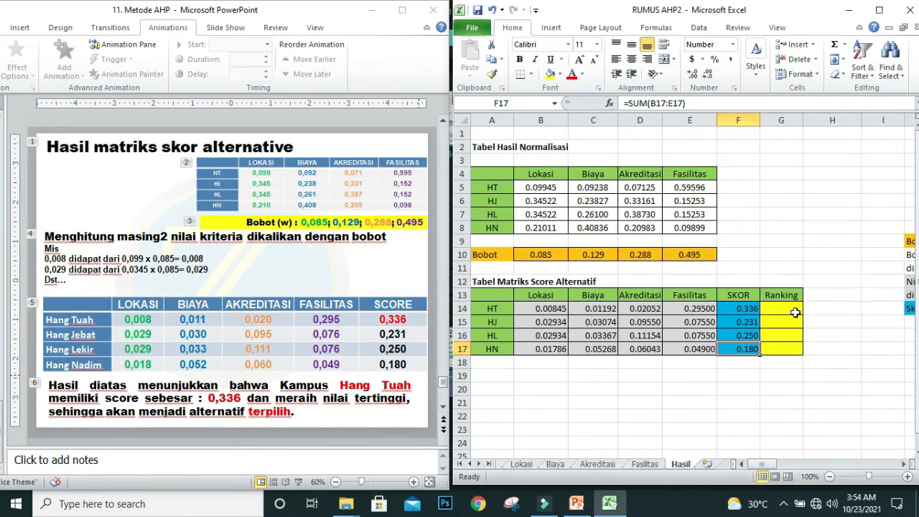
Step: Enter =RANK(F14,$F$14:$F$17,0) in G14 to rank HT's SKOR in descending order against all the alternatives
left_click(783, 310)
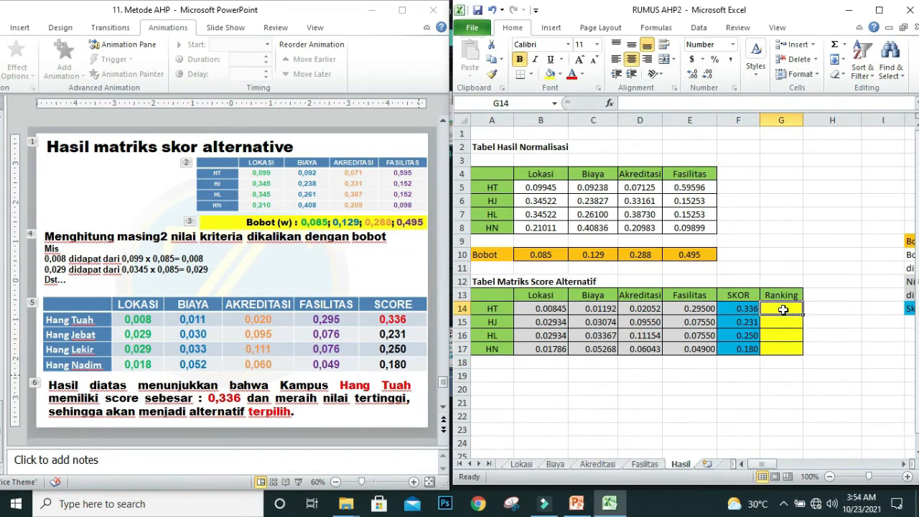
type("=")
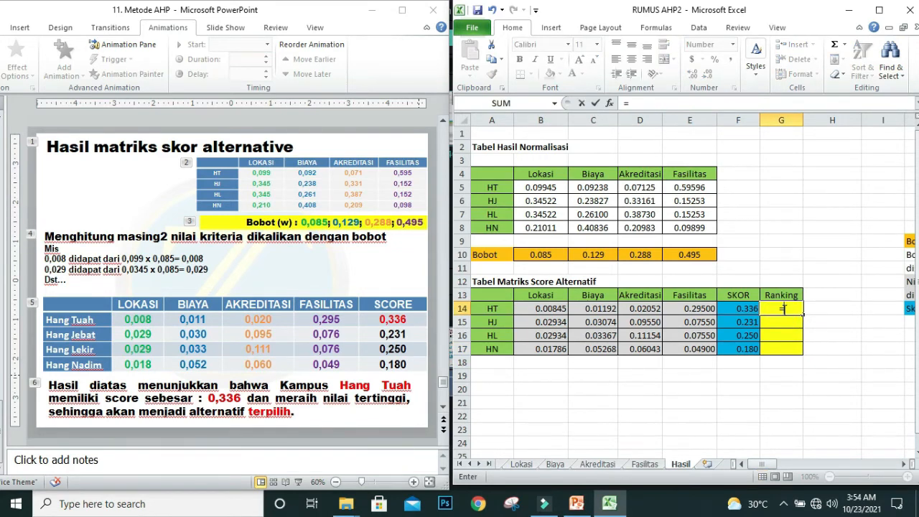
type("R")
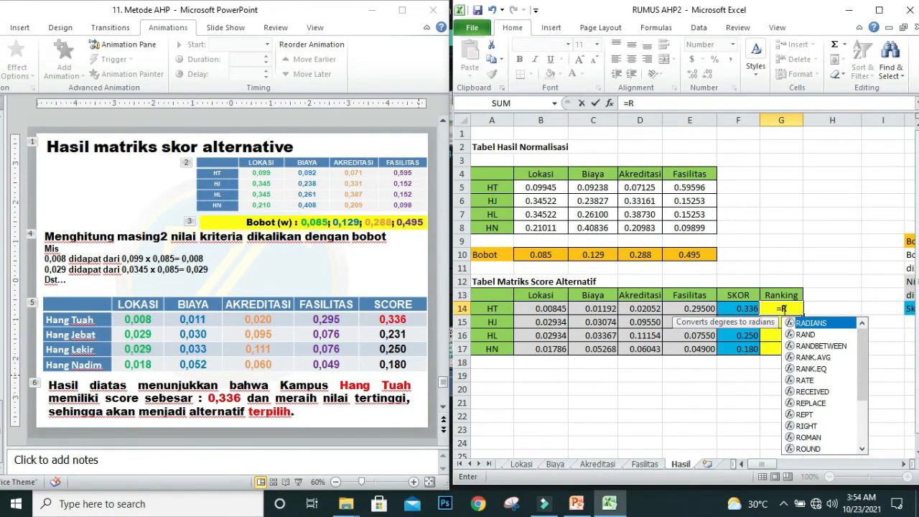
type("ANK(")
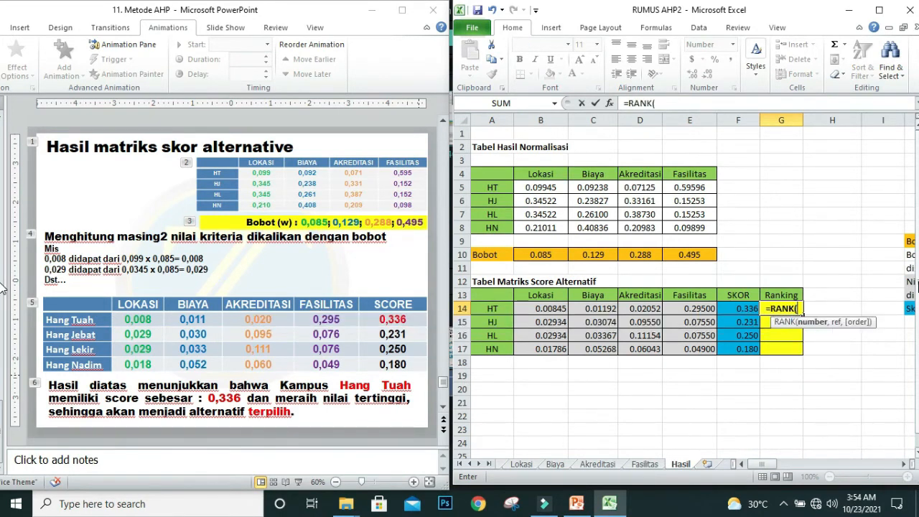
left_click(739, 310)
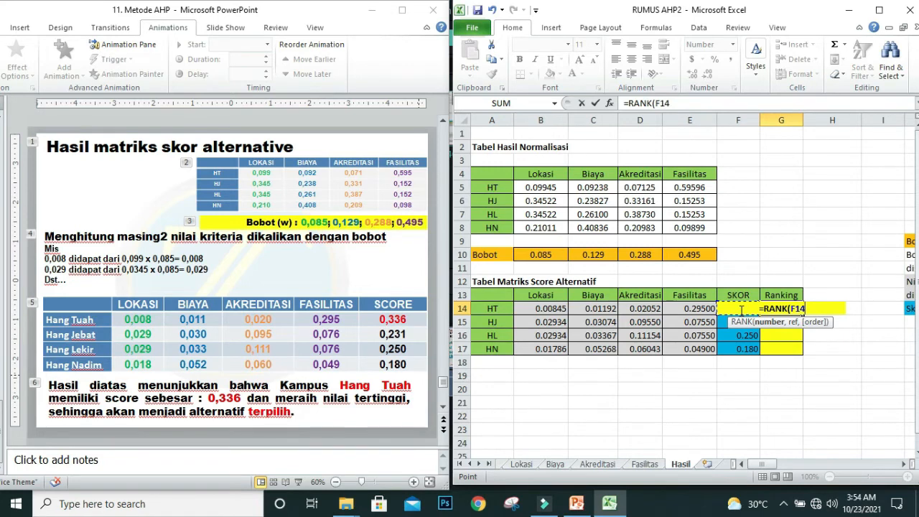
type(",")
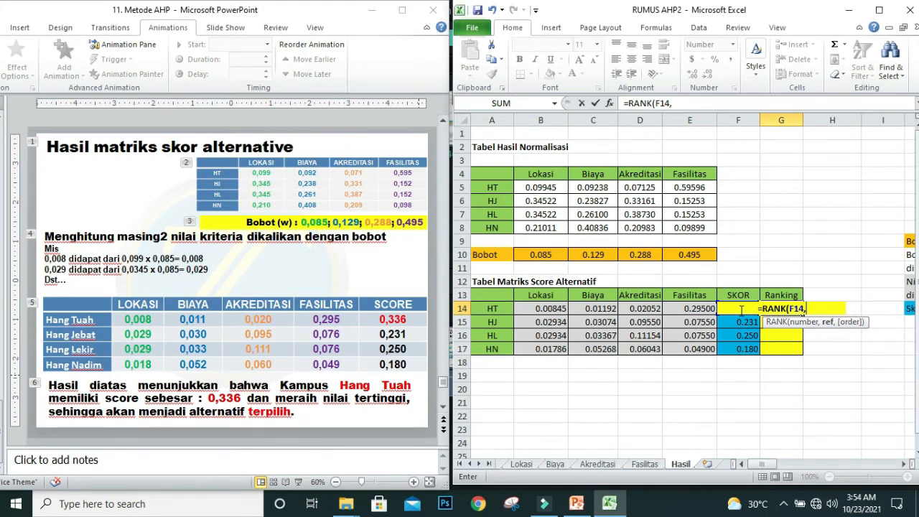
left_click(740, 310)
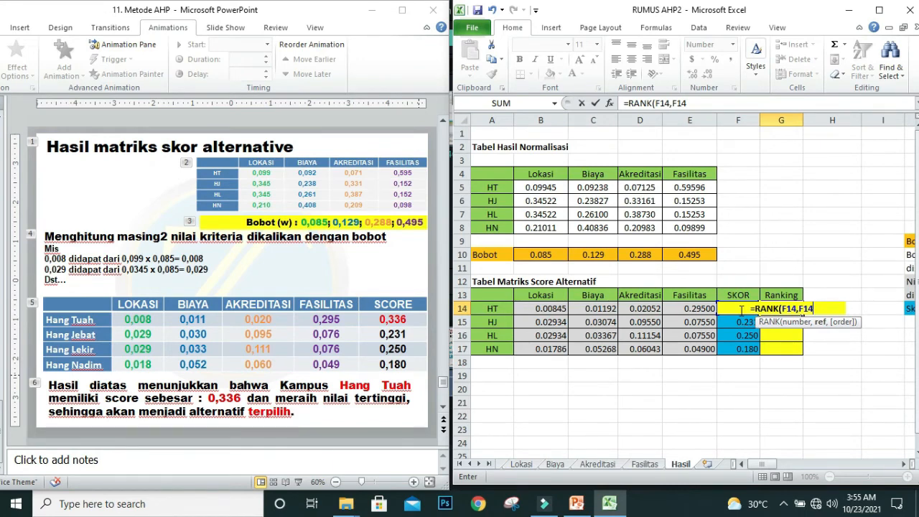
key("F4")
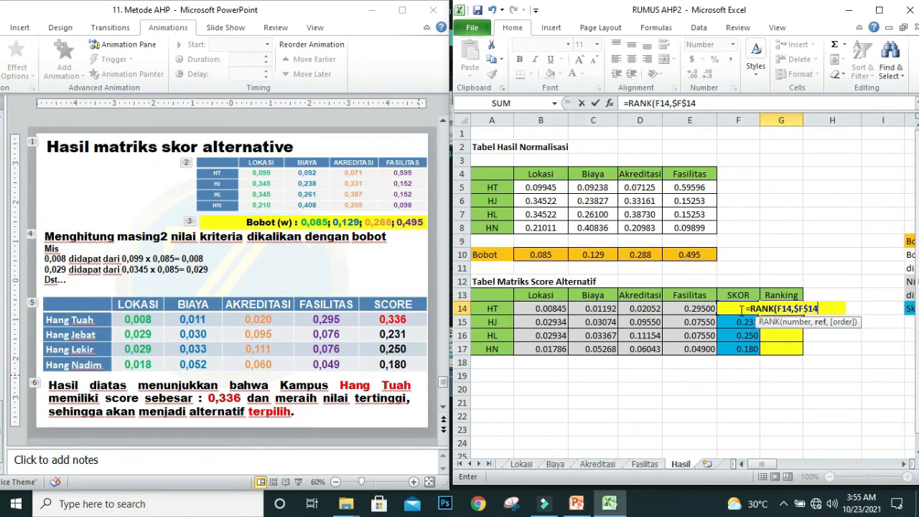
type(":")
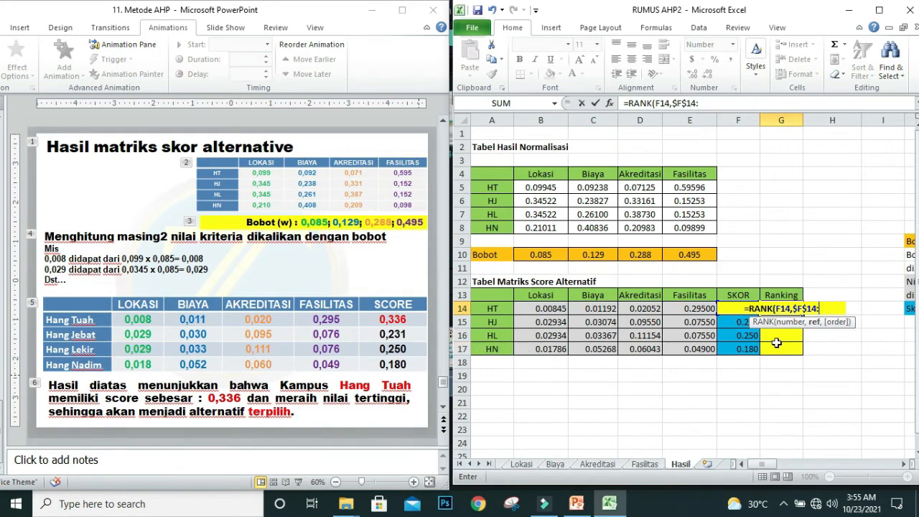
left_click(736, 350)
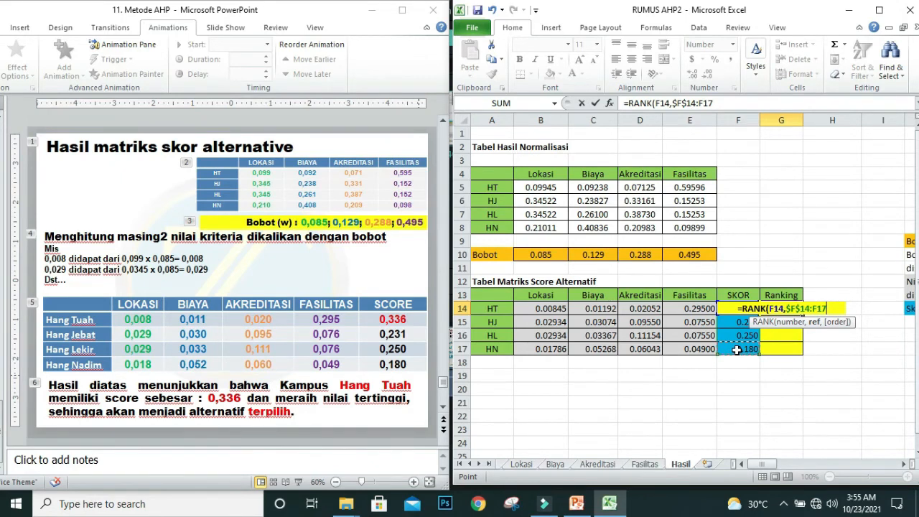
key("F4")
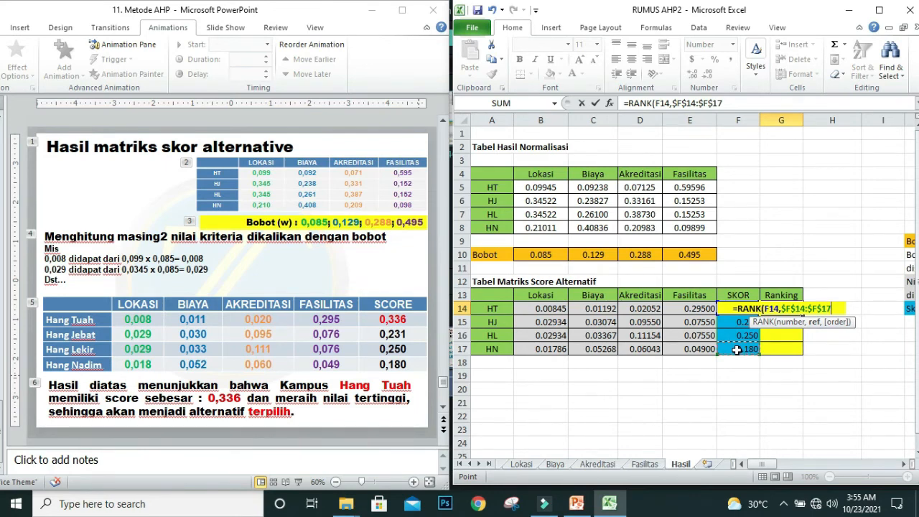
type(")")
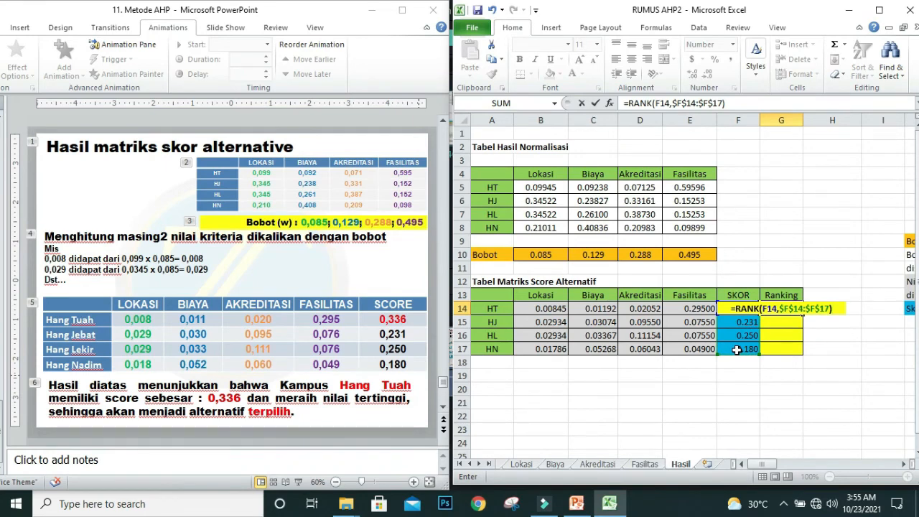
key("BackSpace")
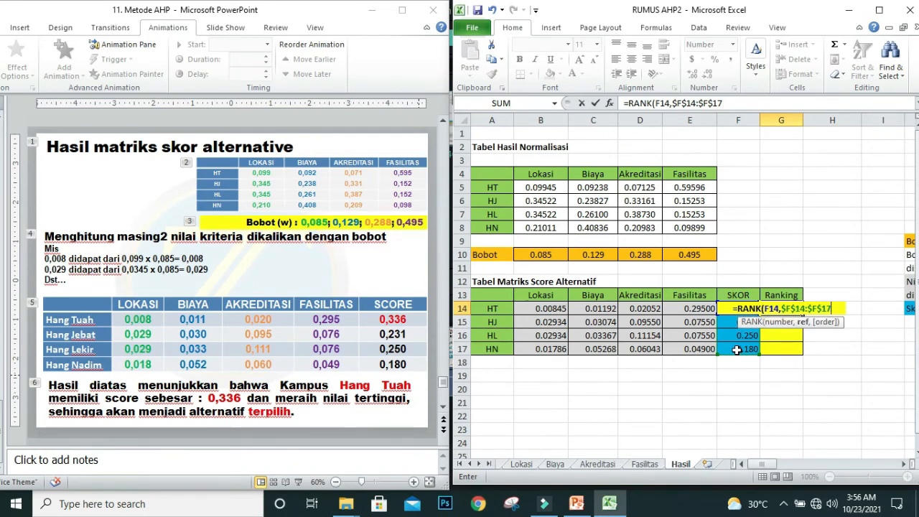
type(",")
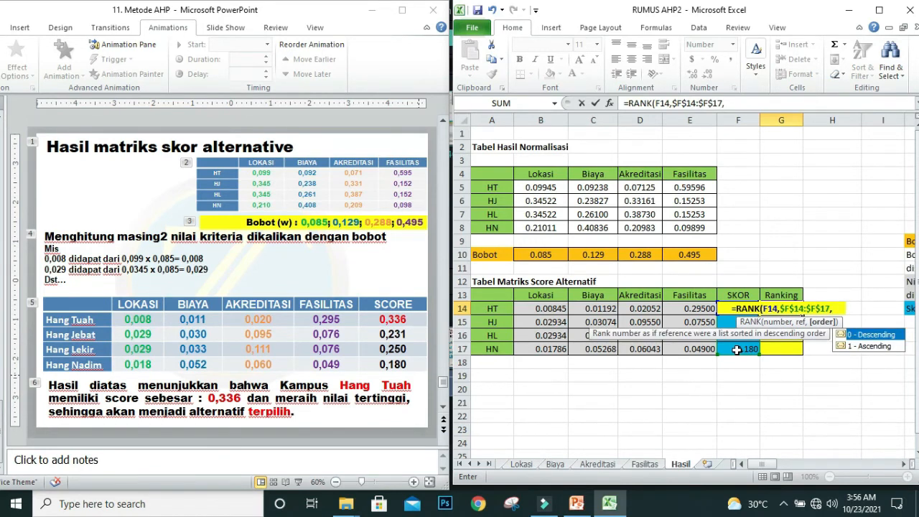
type("0")
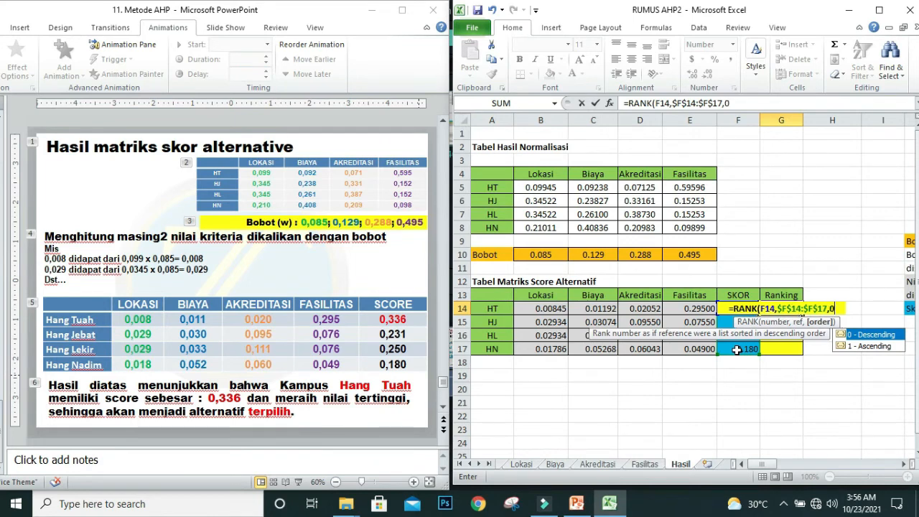
type(")")
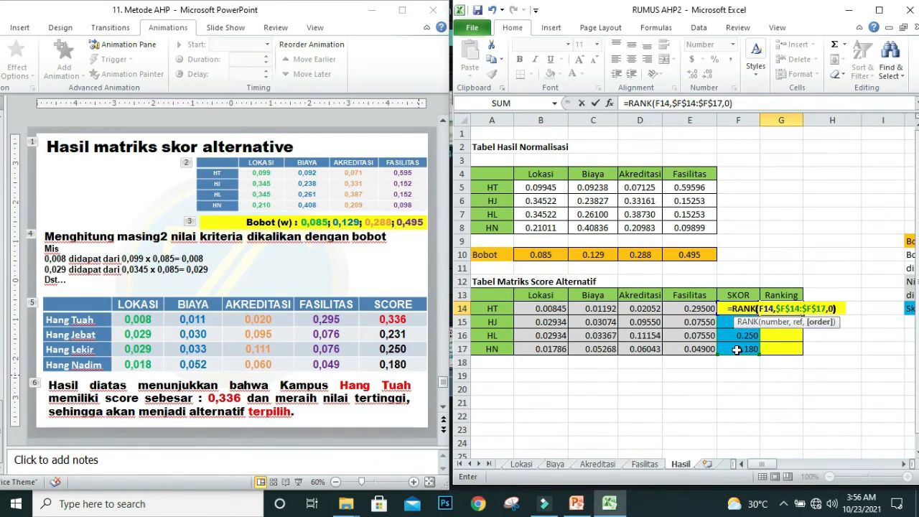
key("Return")
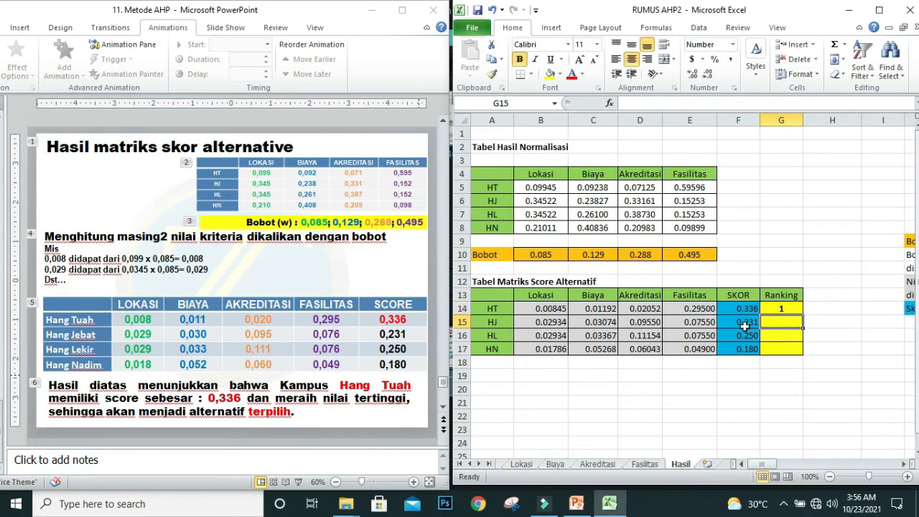
Step: Fill the RANK formula from G14 down to G17 to rank the remaining alternatives
left_click(788, 309)
left_click_drag(802, 315, 803, 349)
left_click(838, 408)
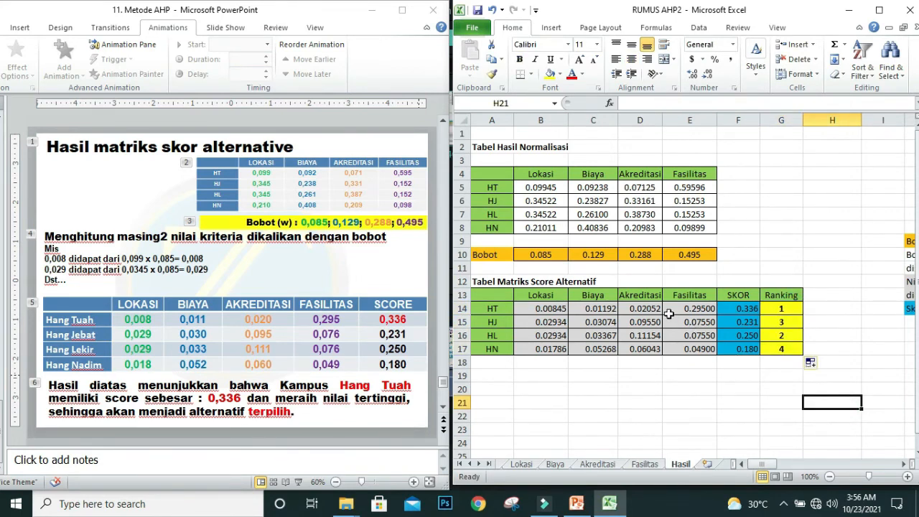
Step: Mark the HT row as the chosen alternative by entering TERPILIH in H14 with a yellow cell fill
left_click(839, 309)
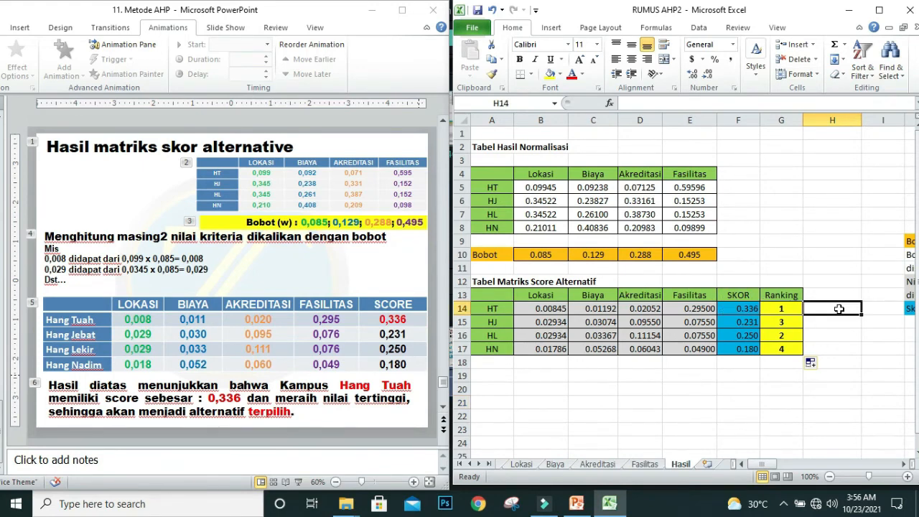
type("TERPILIHG")
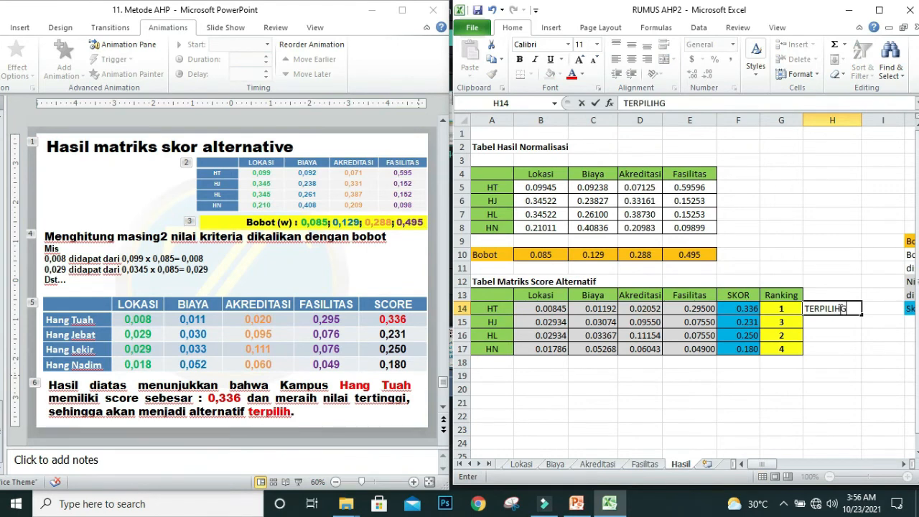
key("BackSpace")
left_click(729, 417)
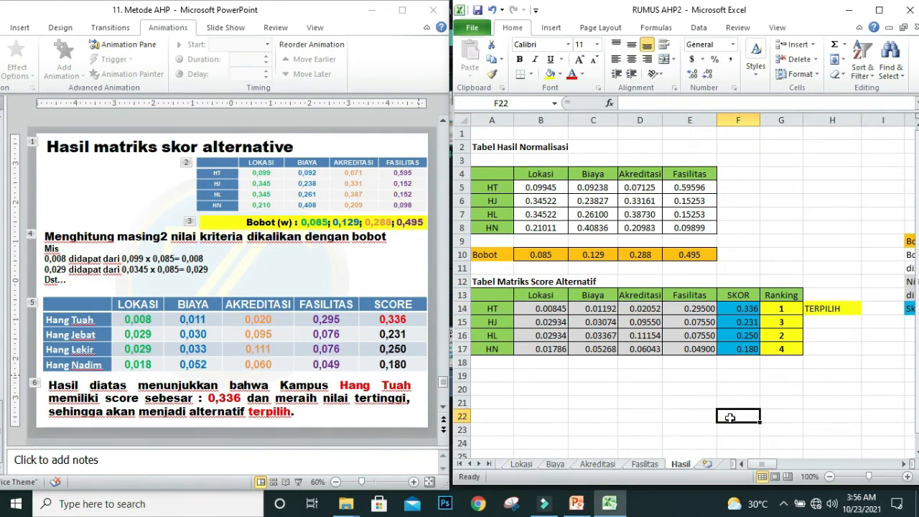